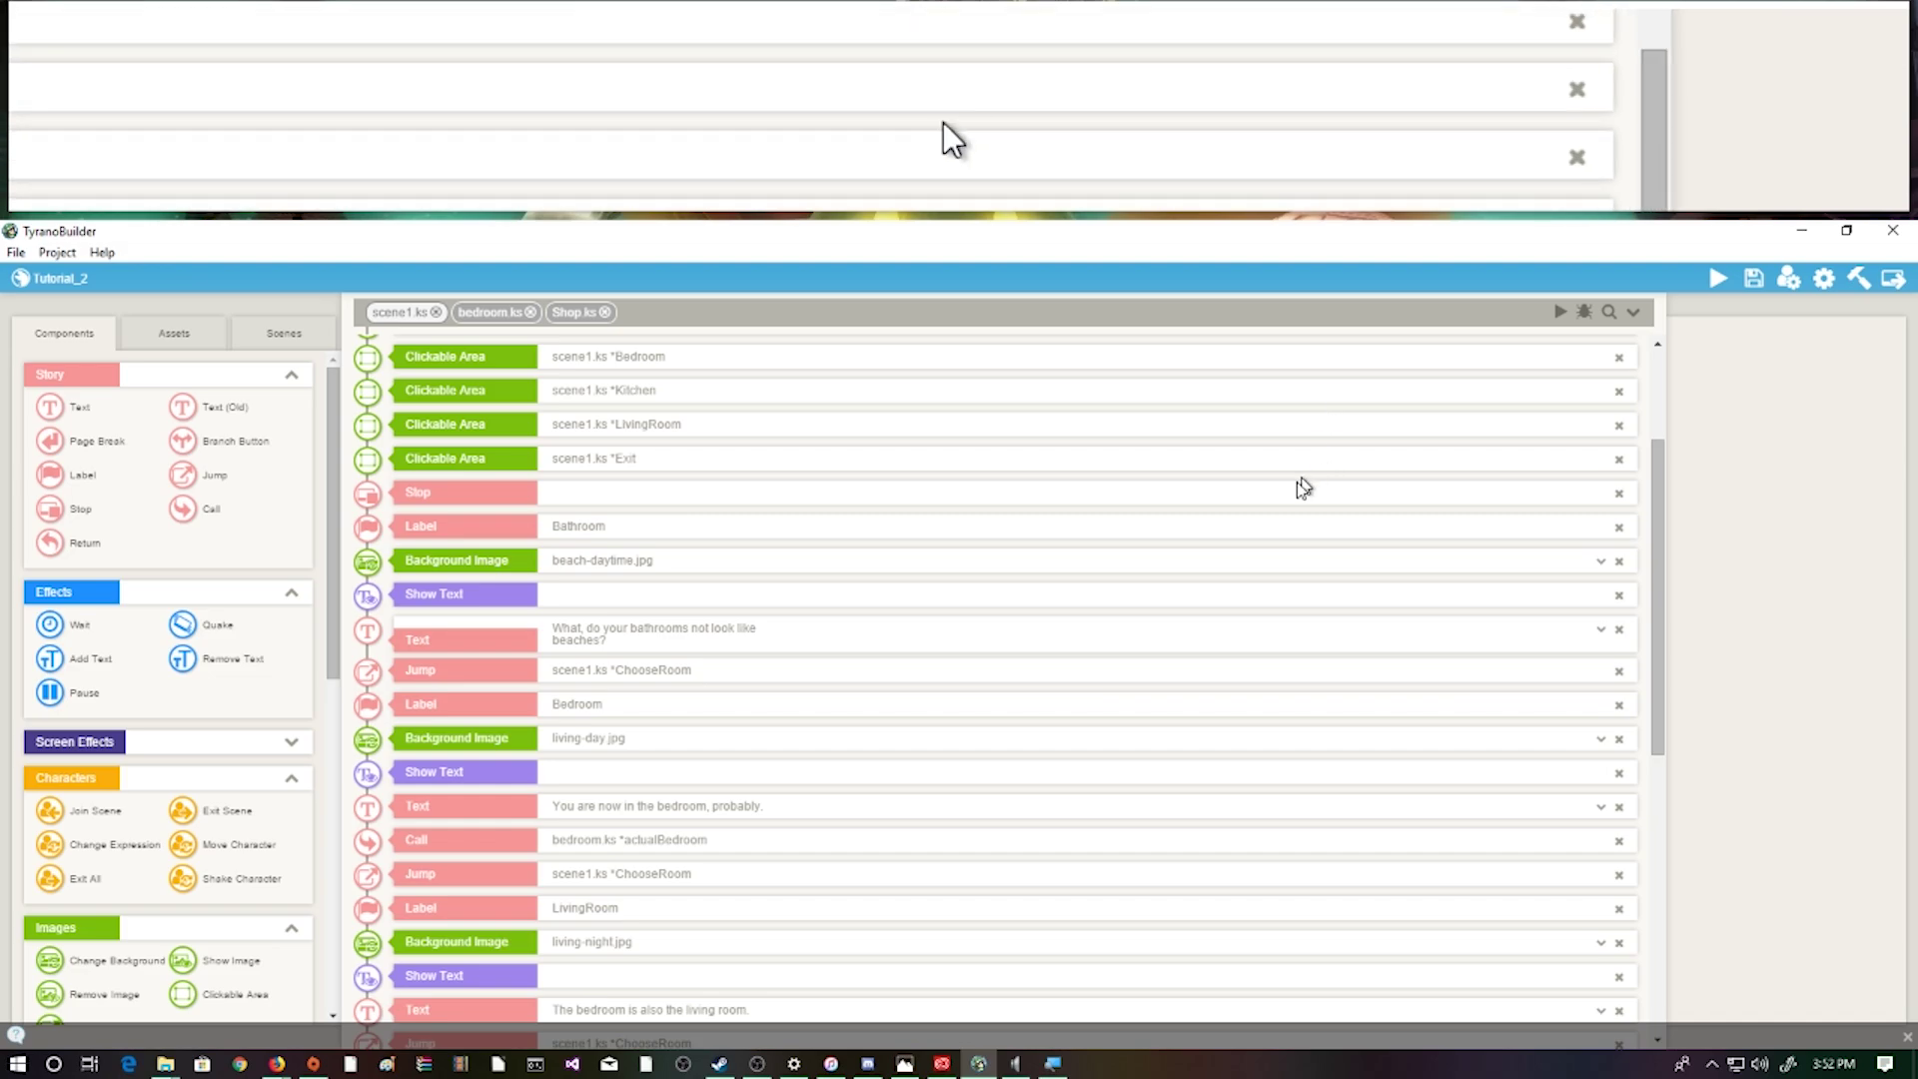
Preview scene1 and test the Bath, Kitchen and Living Area clickable regions on the cabin map, and close the preview
scroll(1327, 520, up, 3)
scroll(730, 440, down, 10)
scroll(708, 445, up, 12)
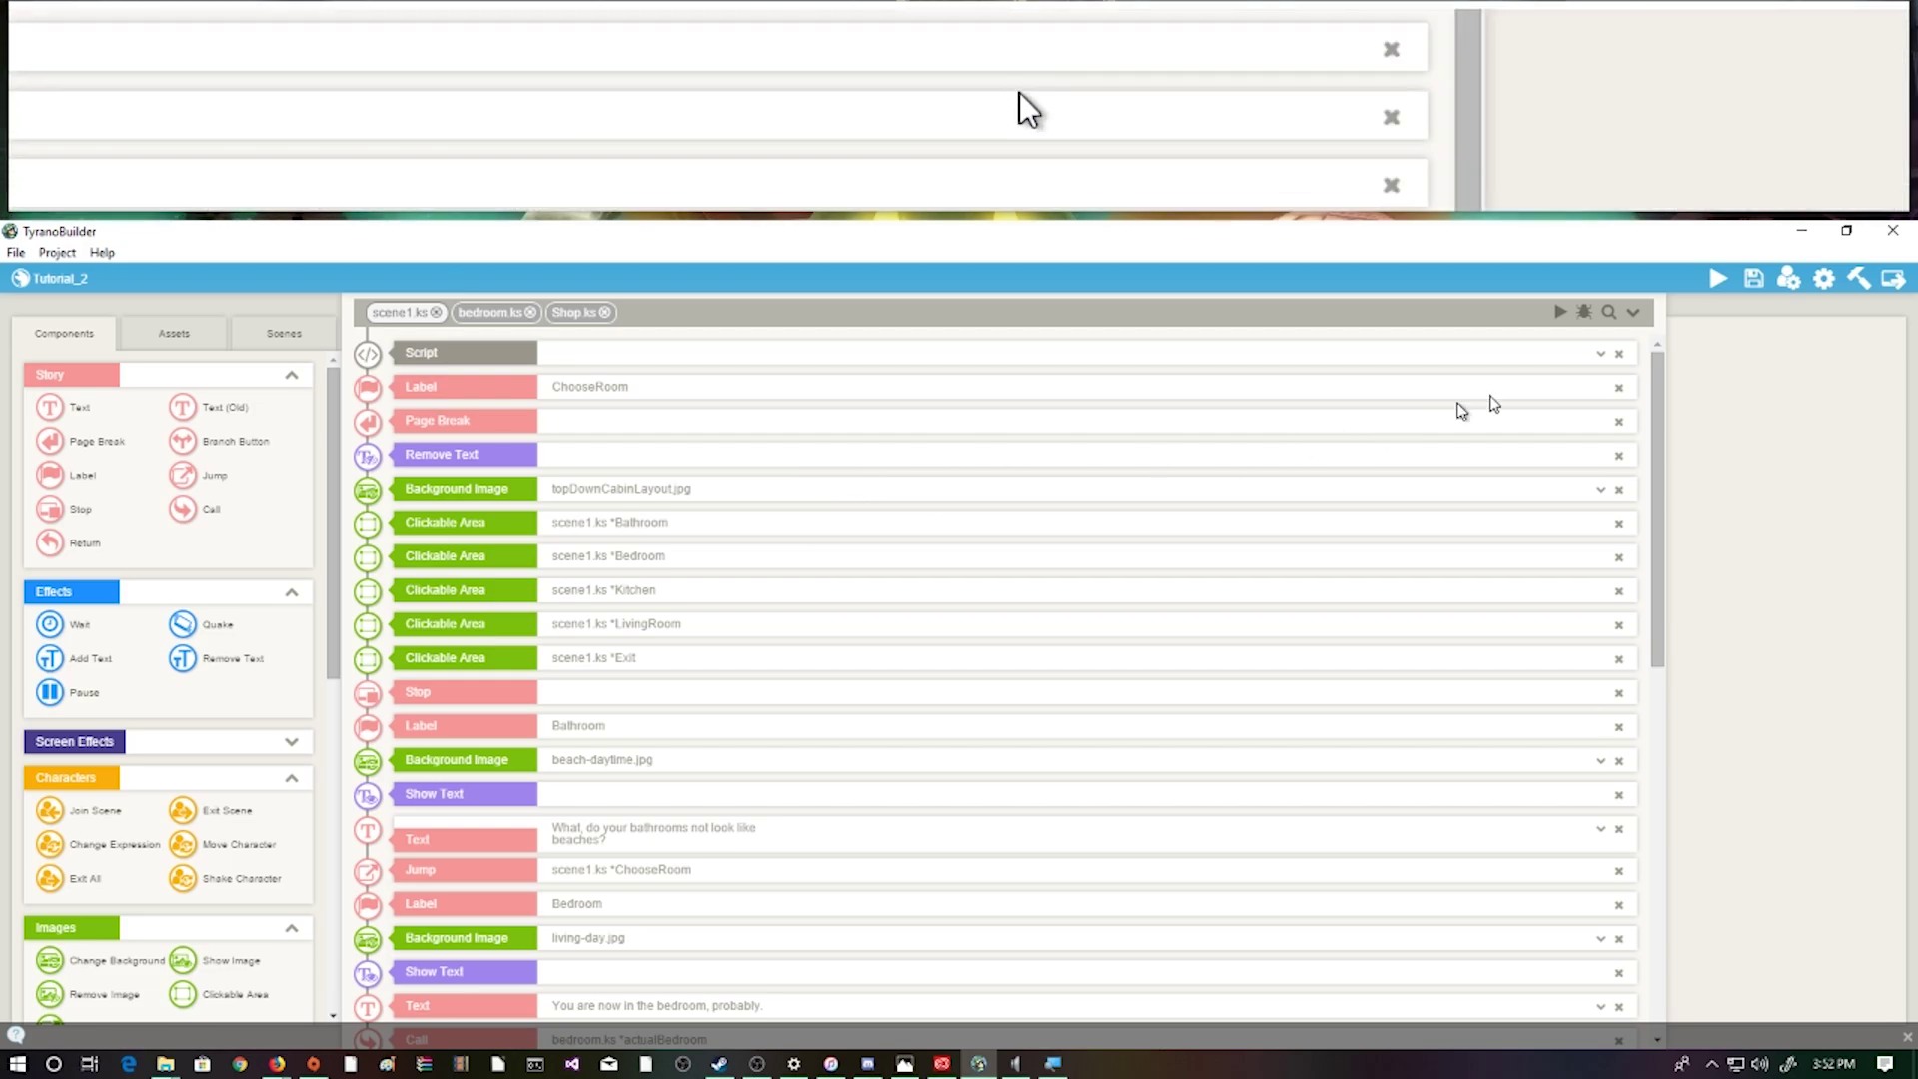
click(1558, 321)
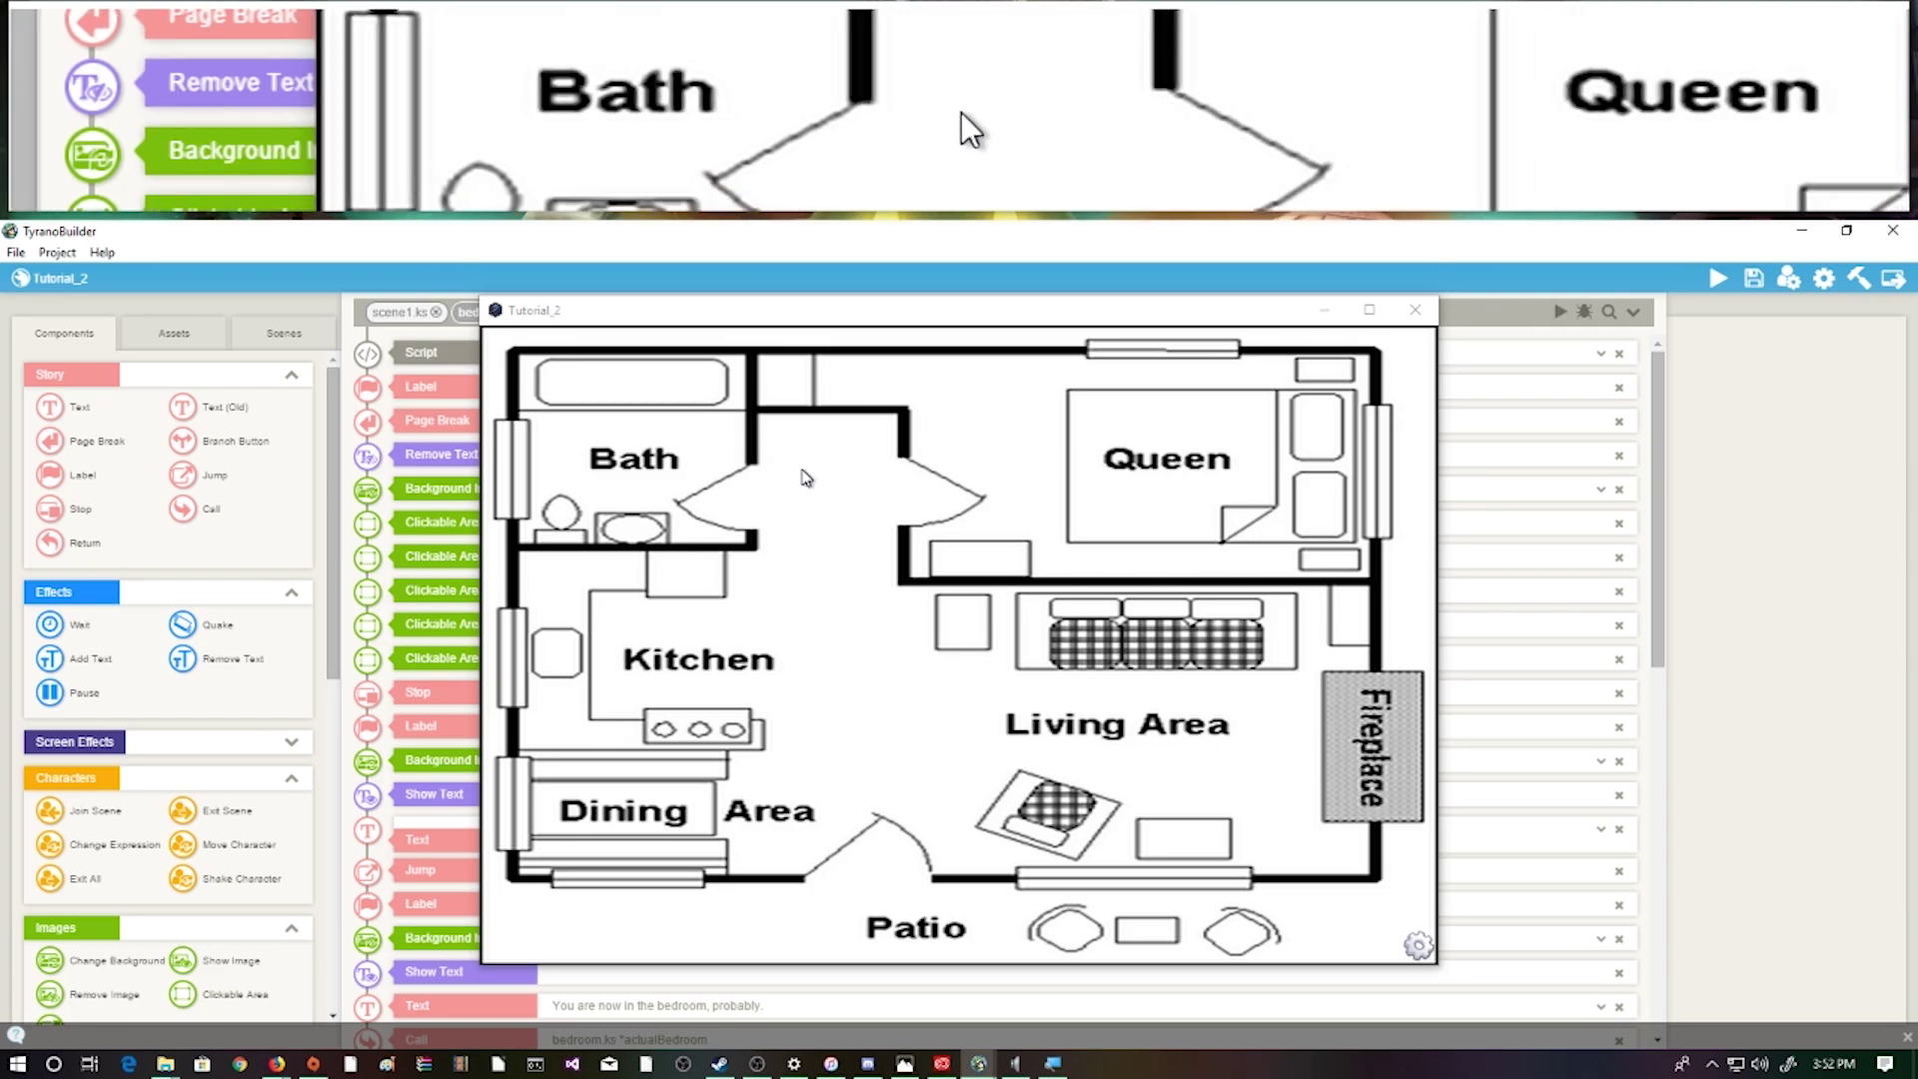
click(693, 473)
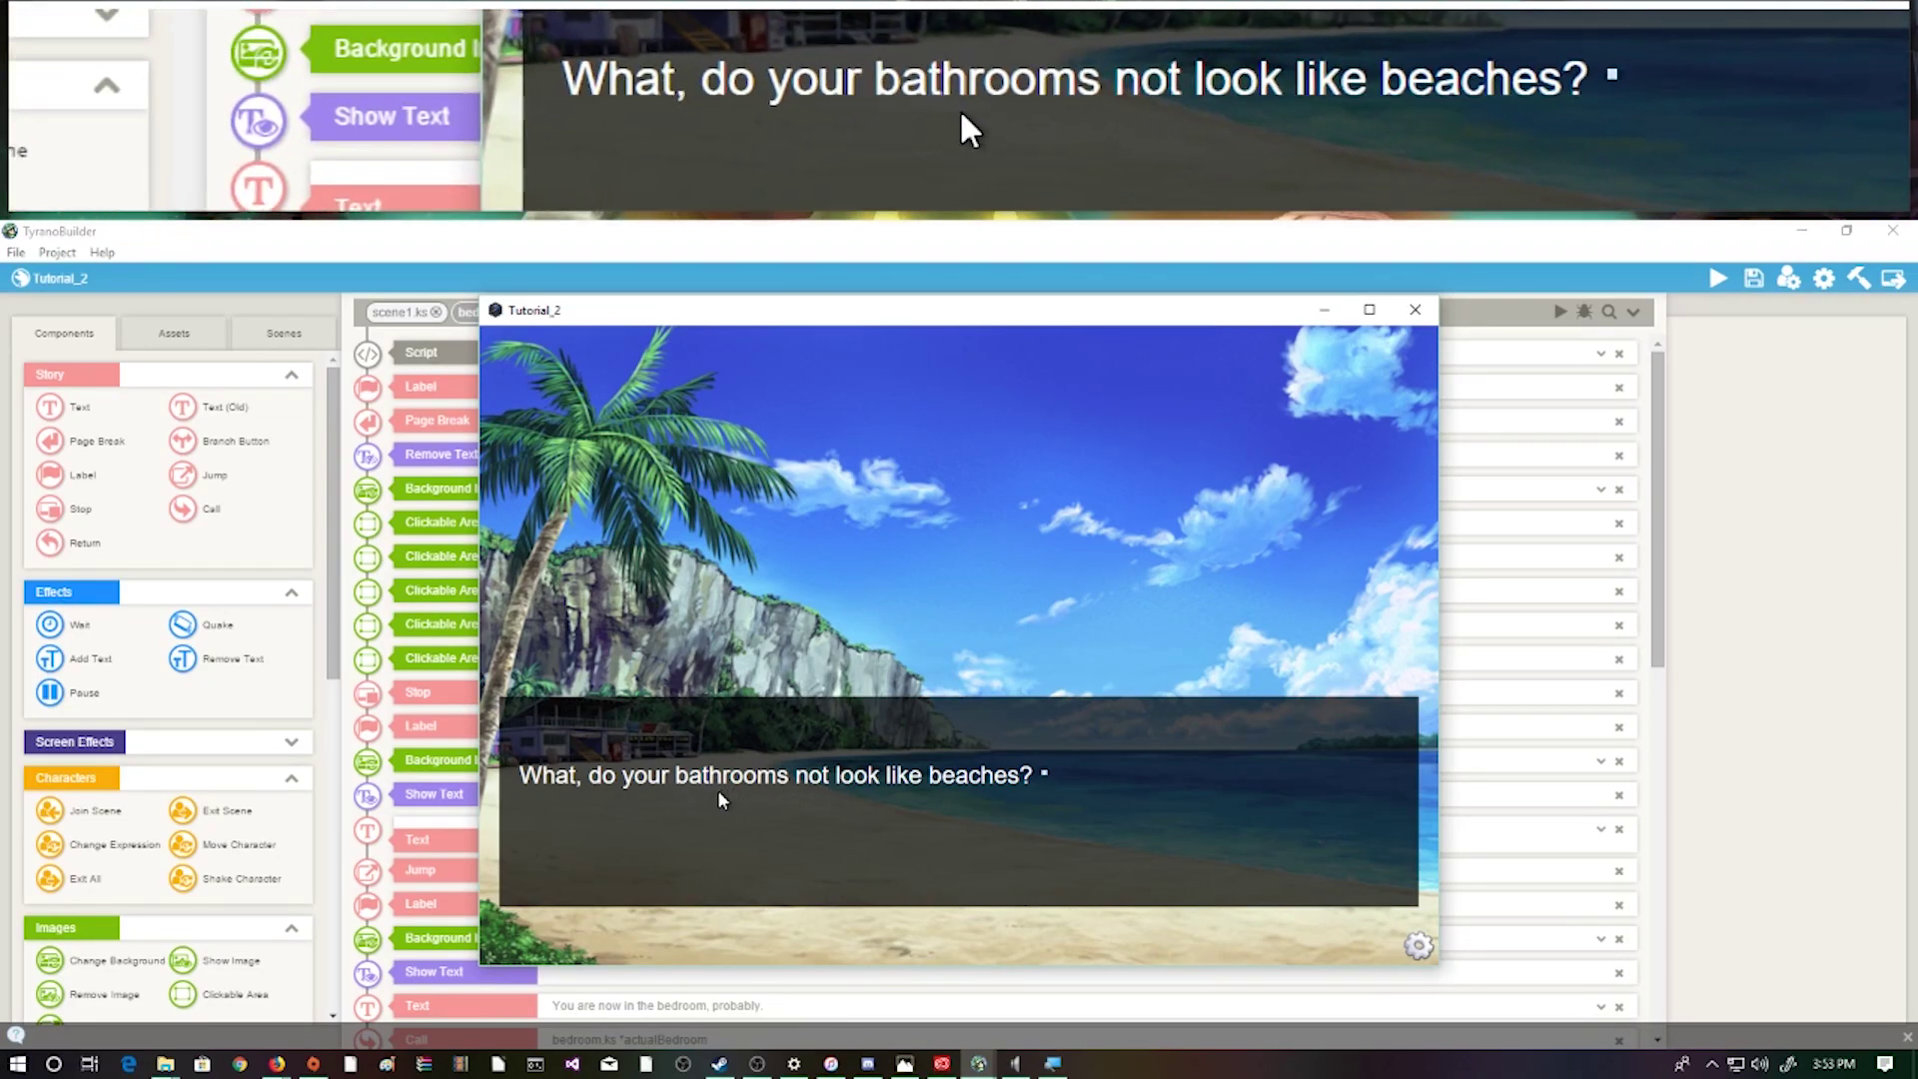
click(901, 800)
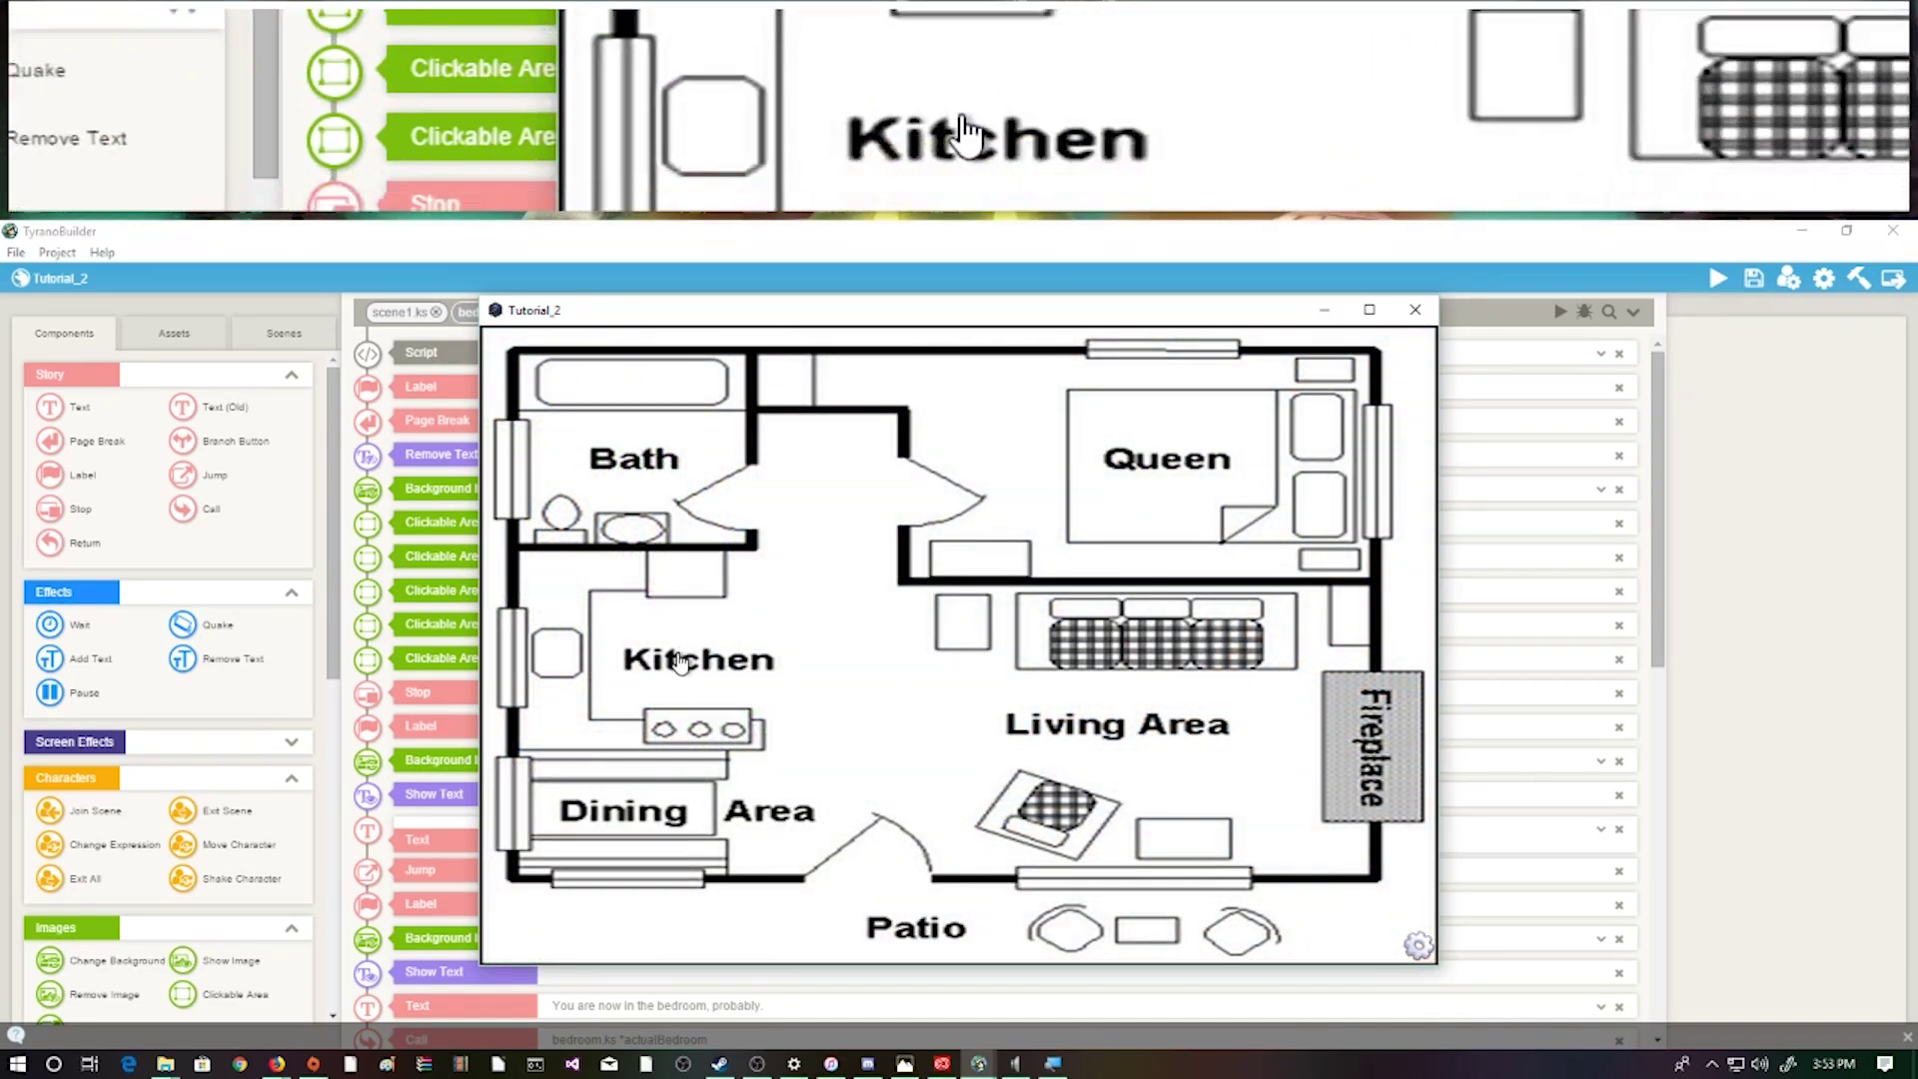
click(679, 662)
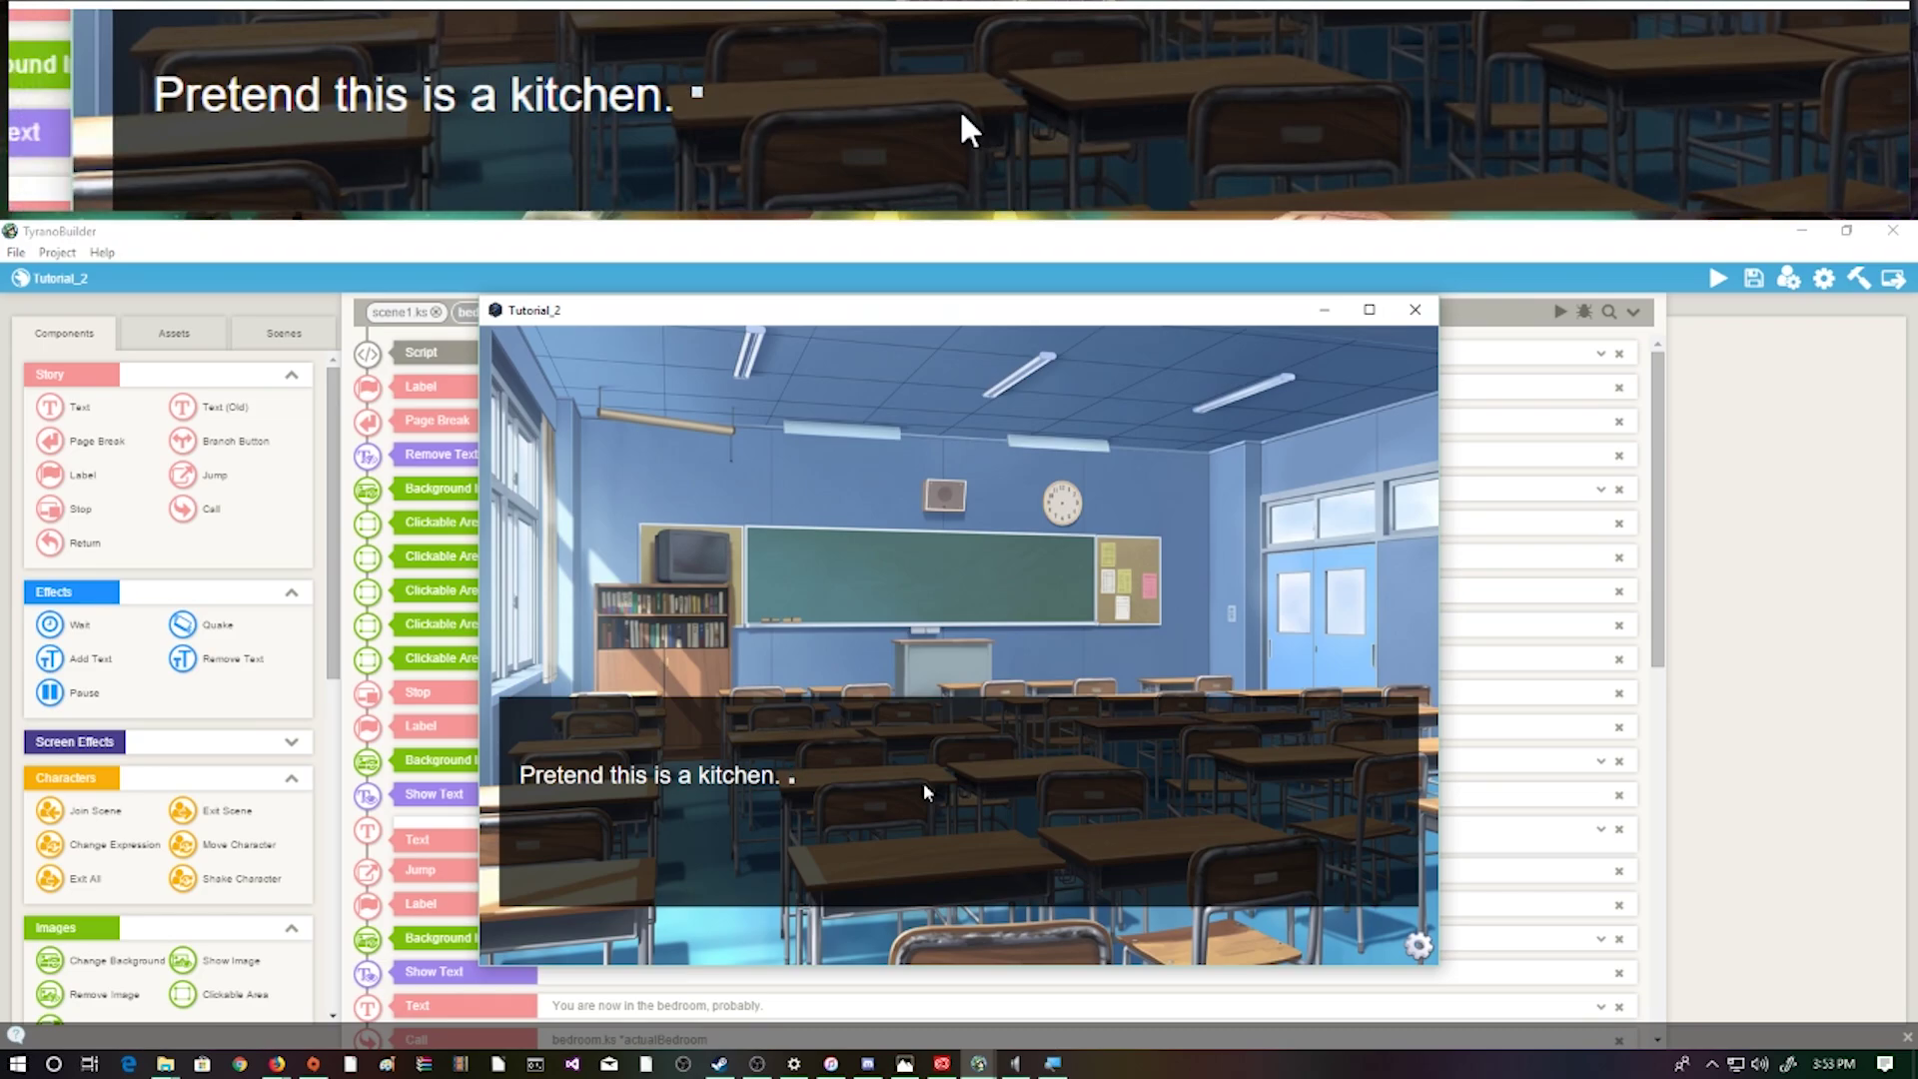
click(949, 689)
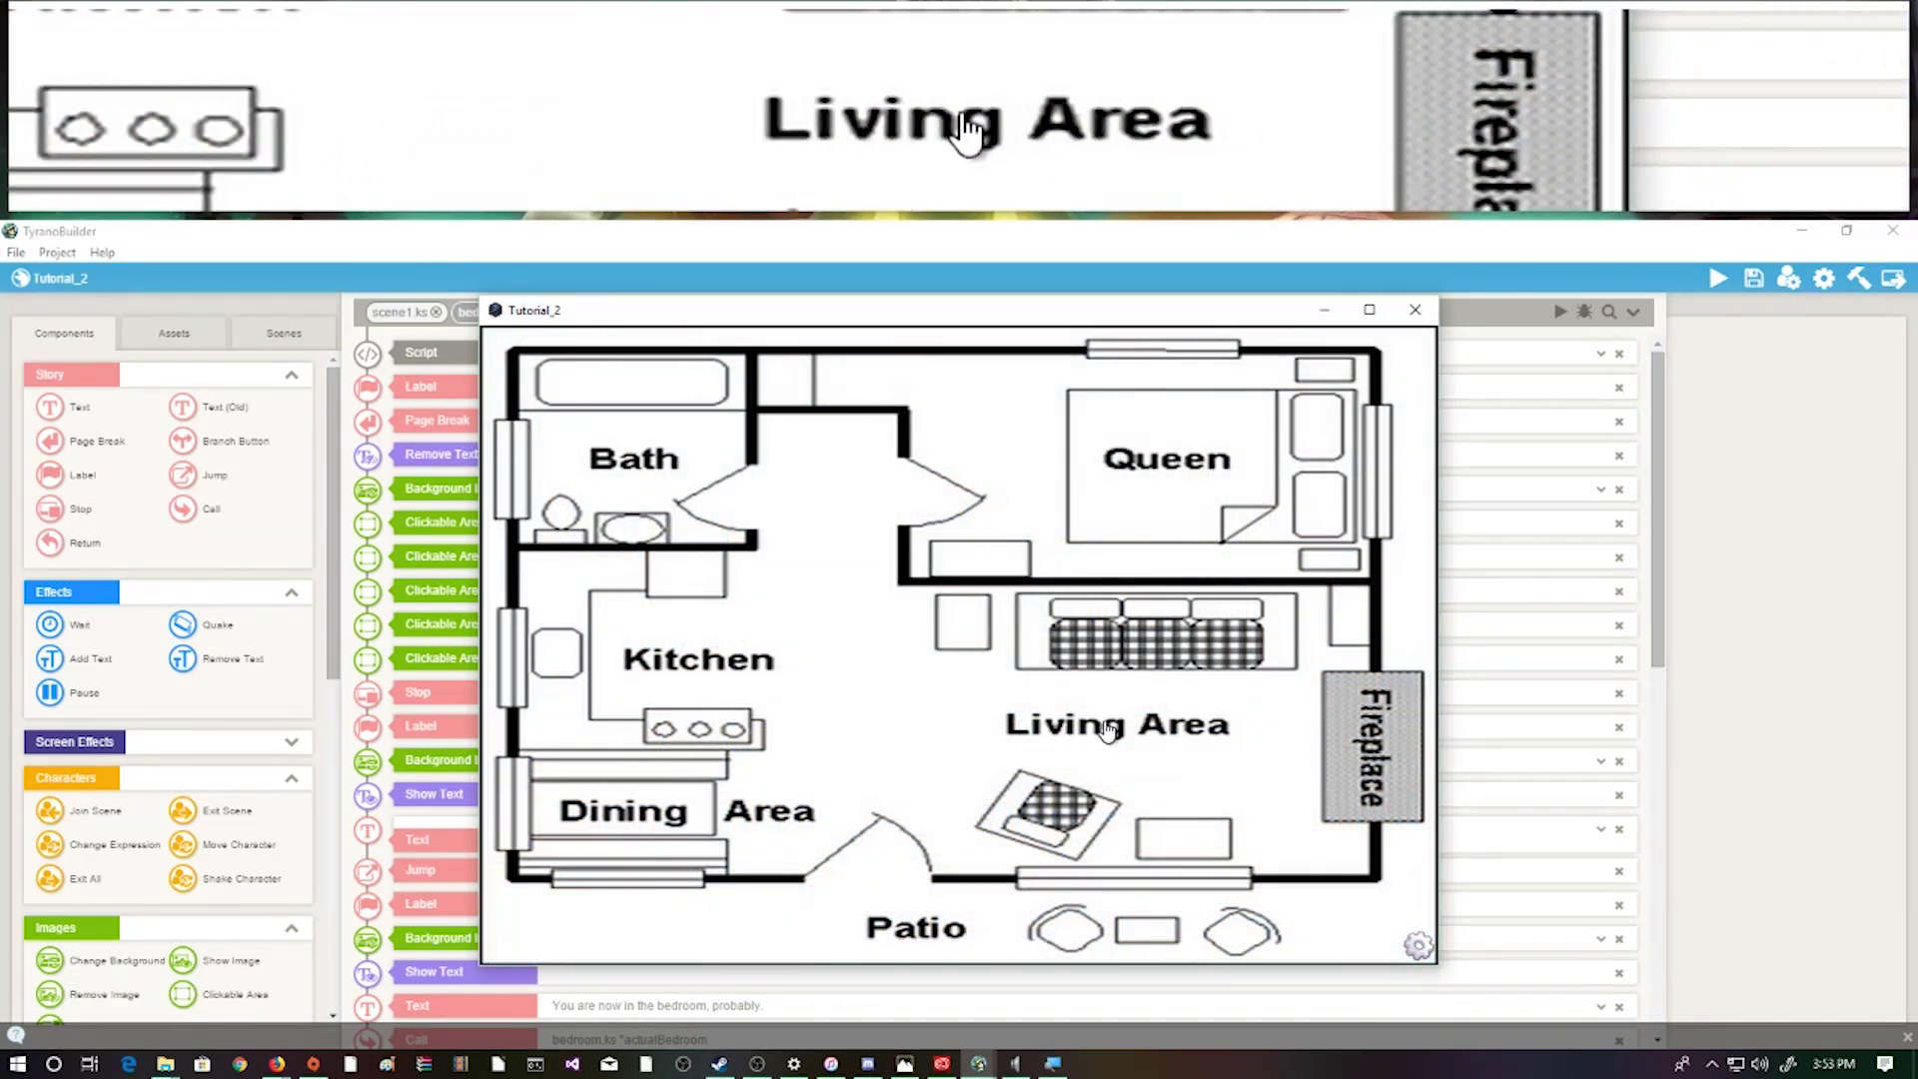
click(1107, 732)
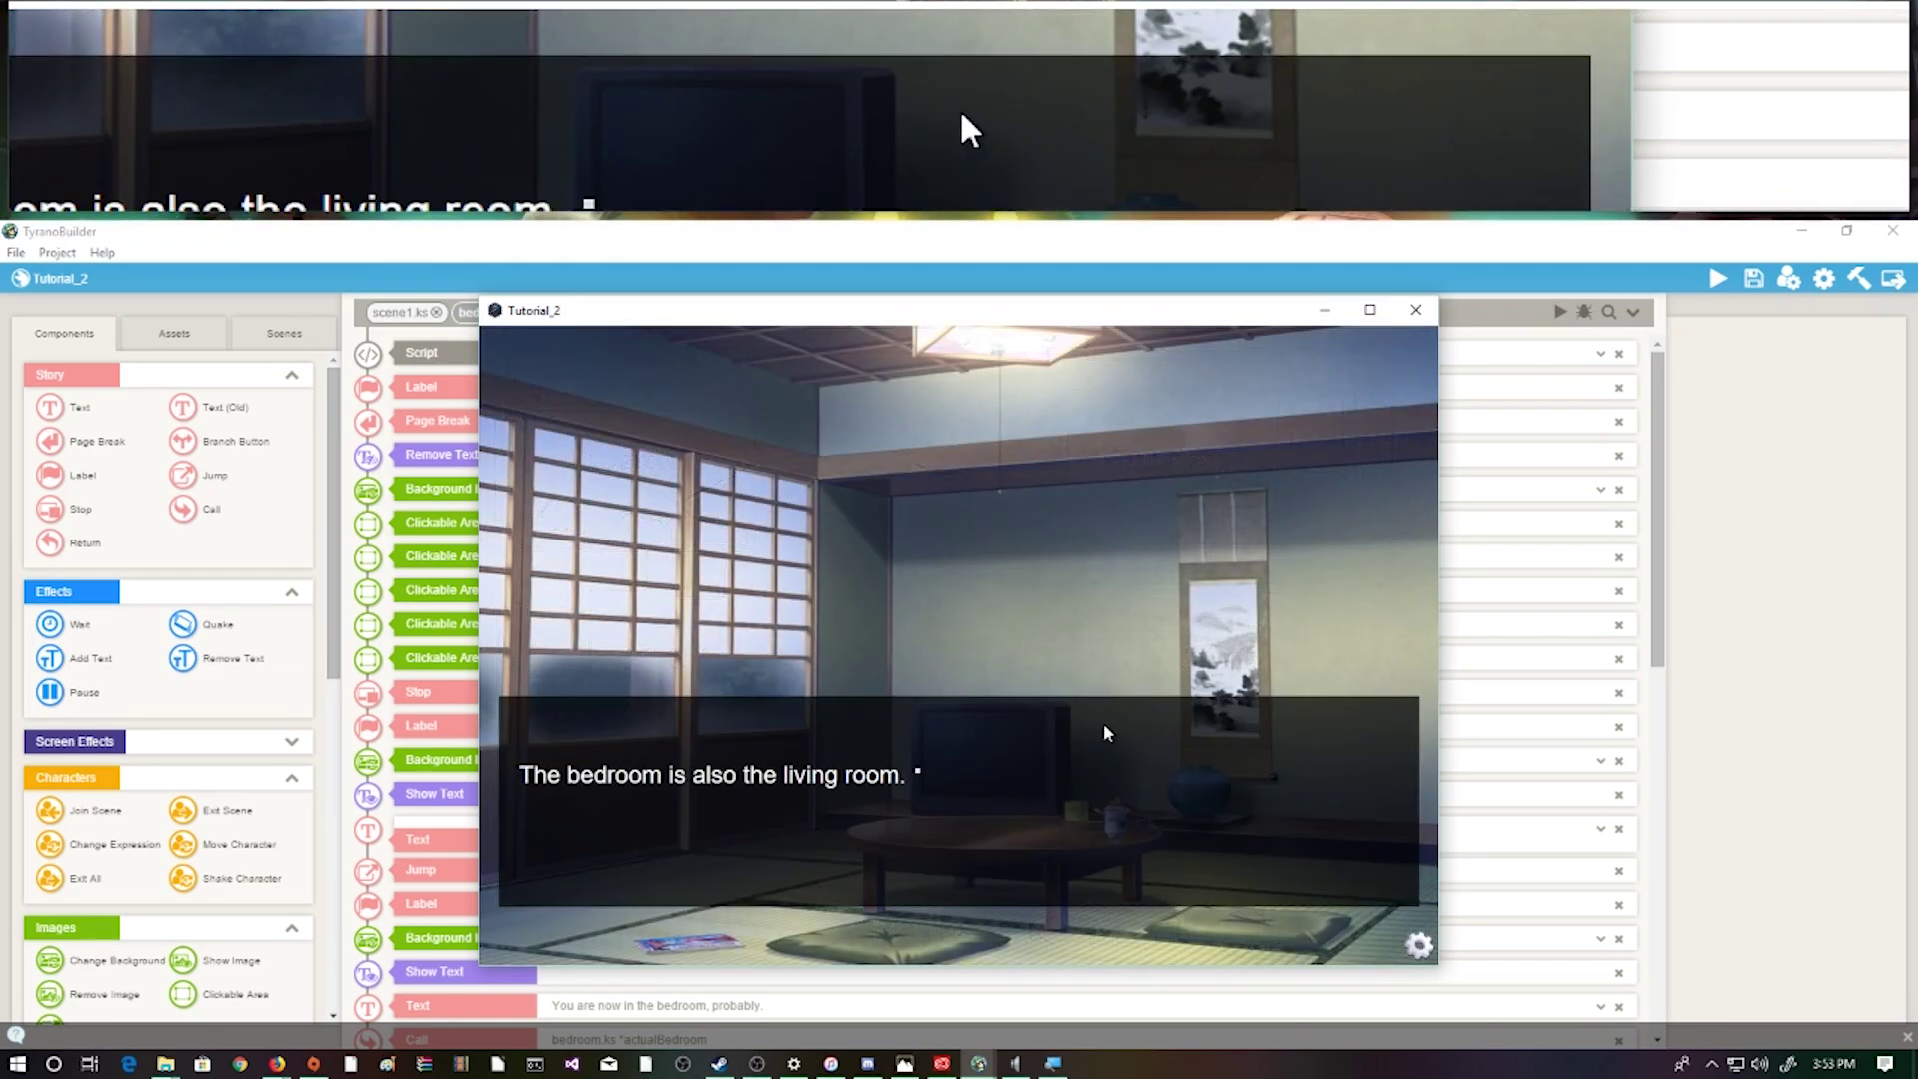
click(1103, 728)
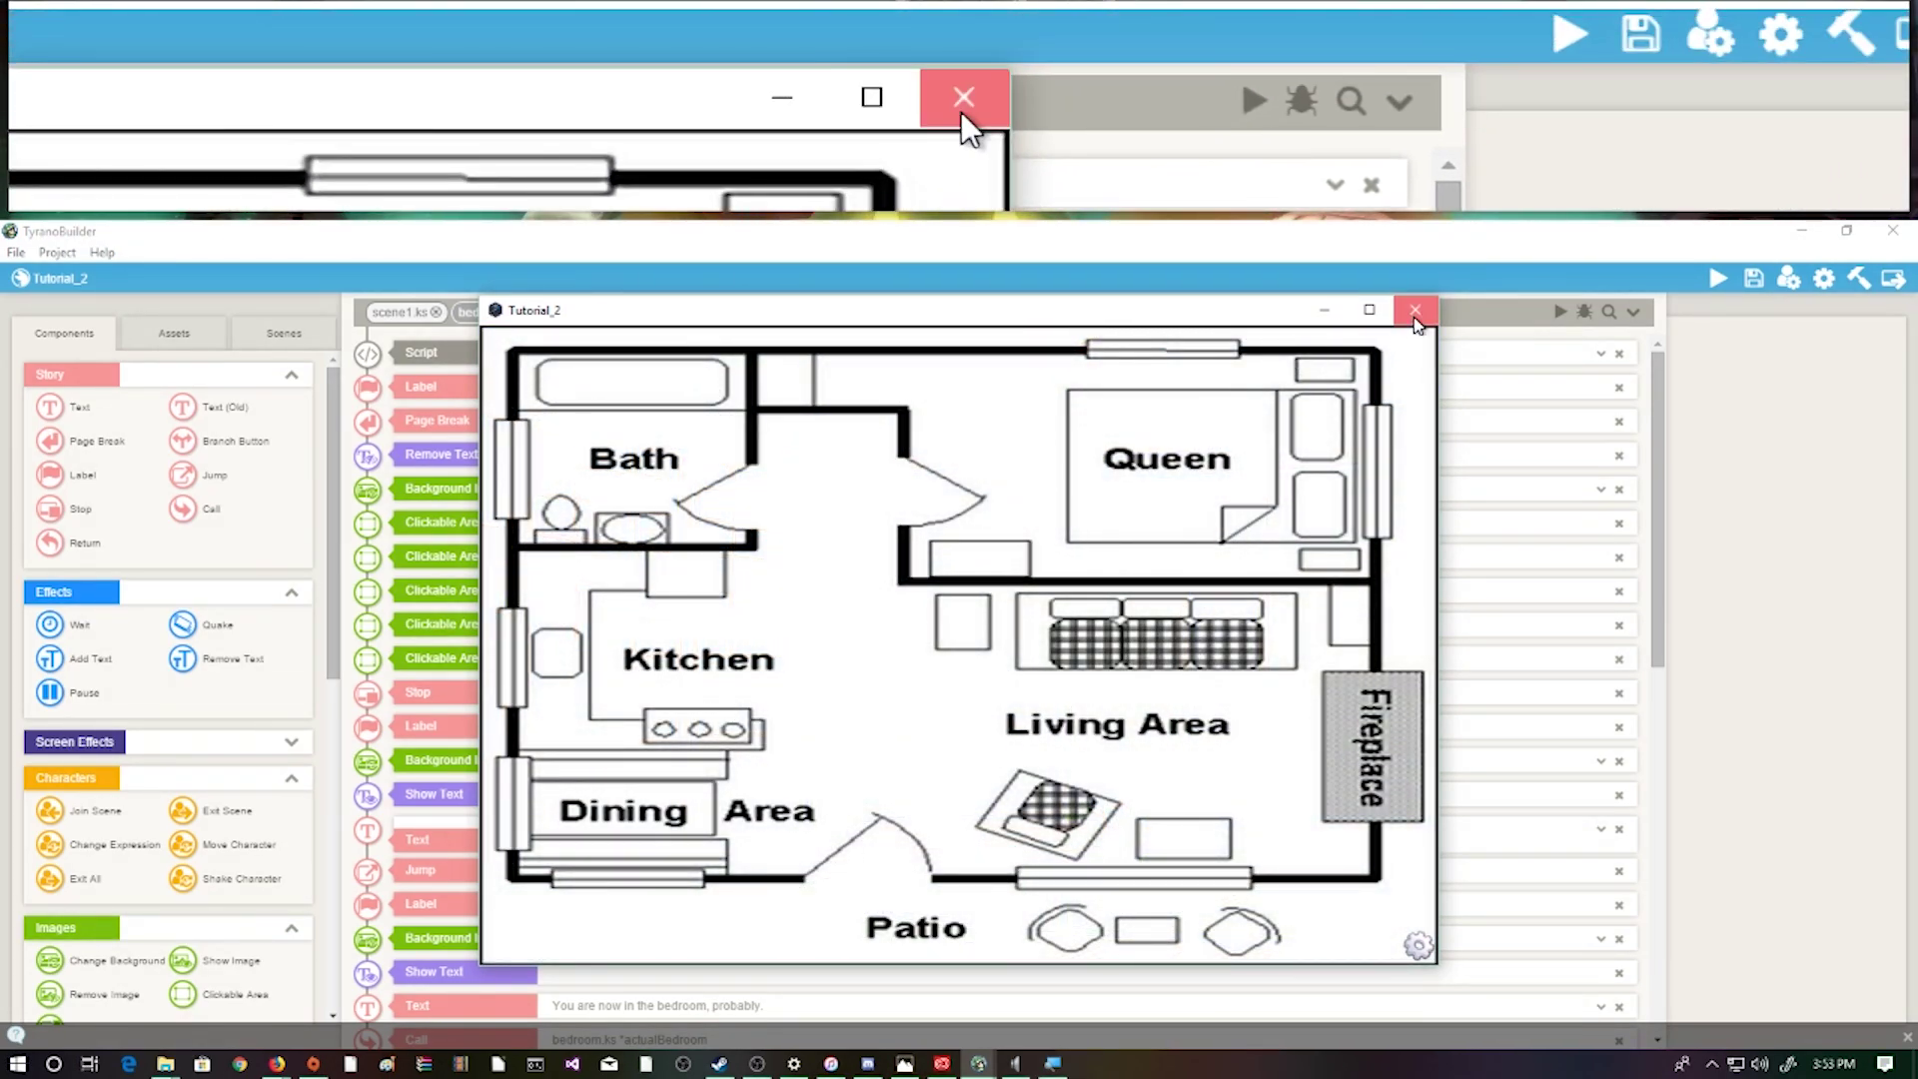
click(1414, 311)
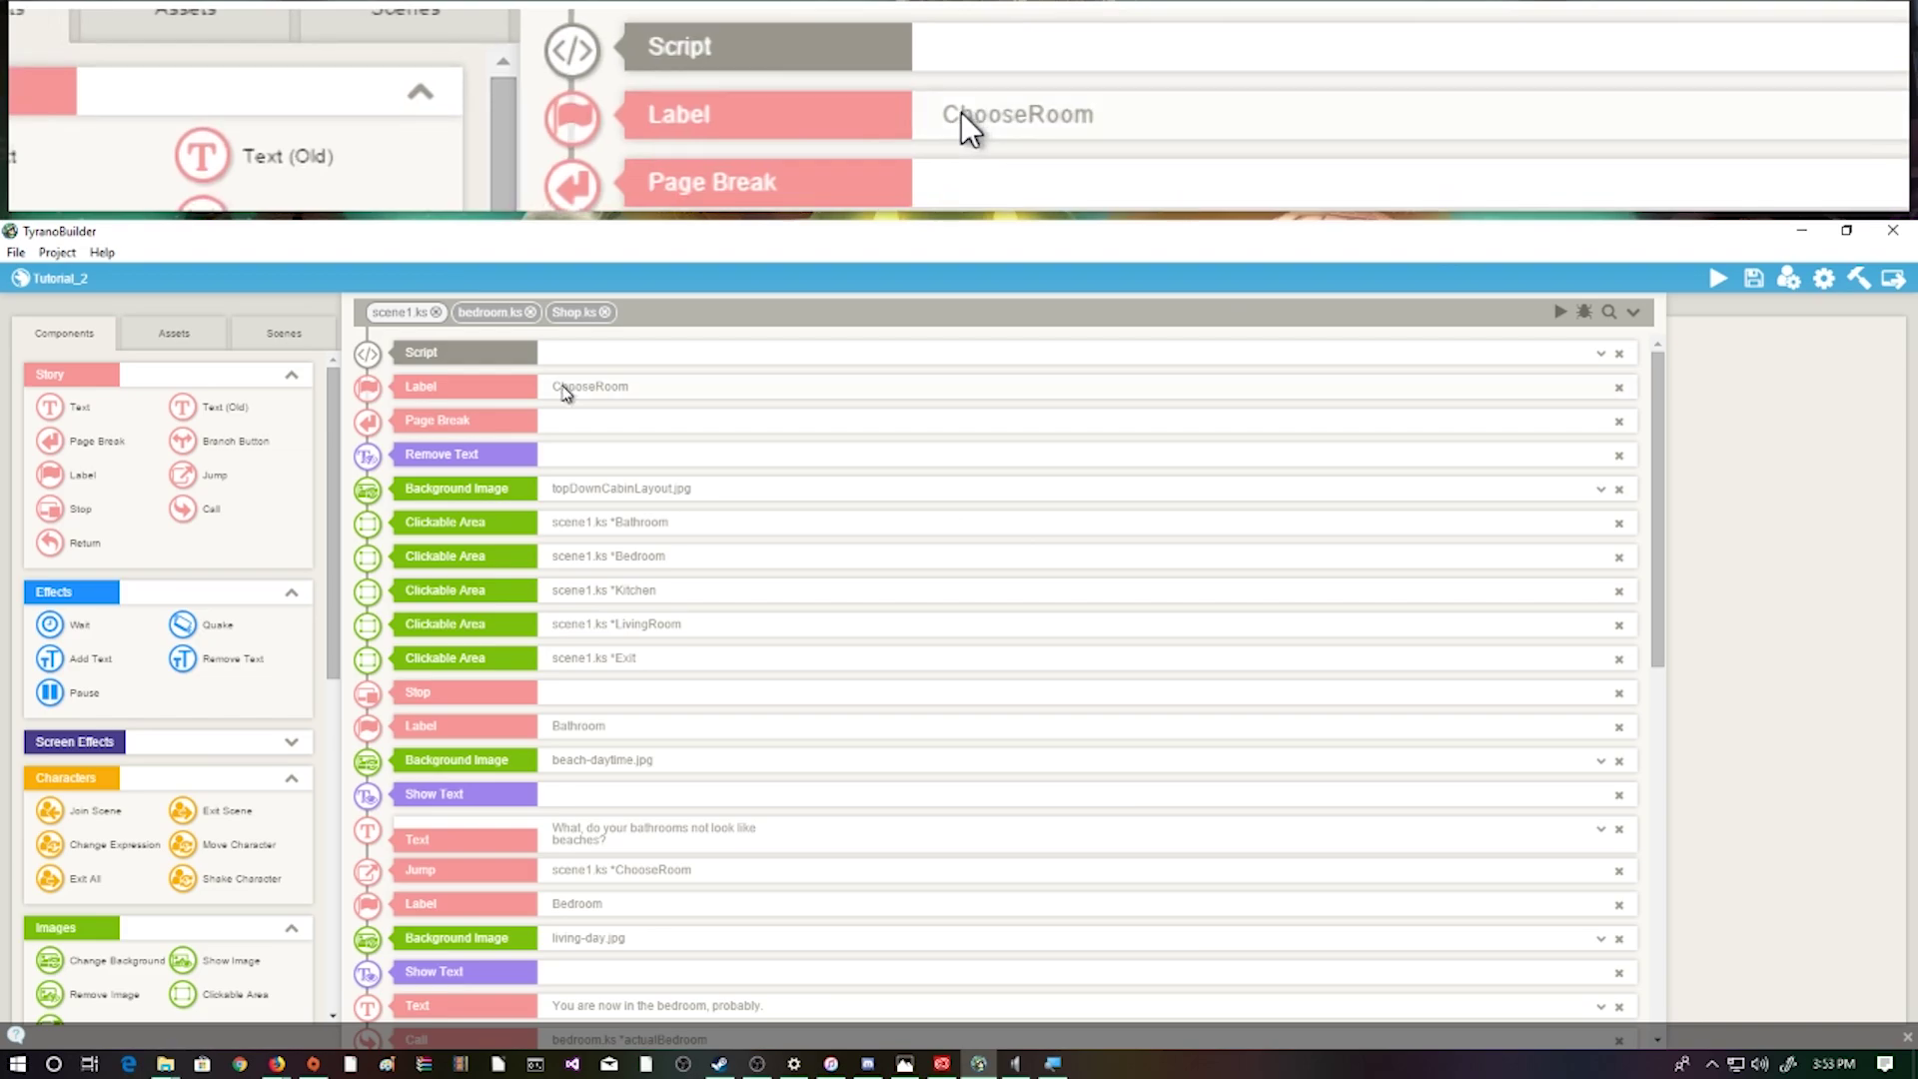
Inspect the ChooseRoom label and Script component, and run the whole project from its beginning up to the cabin map
click(565, 389)
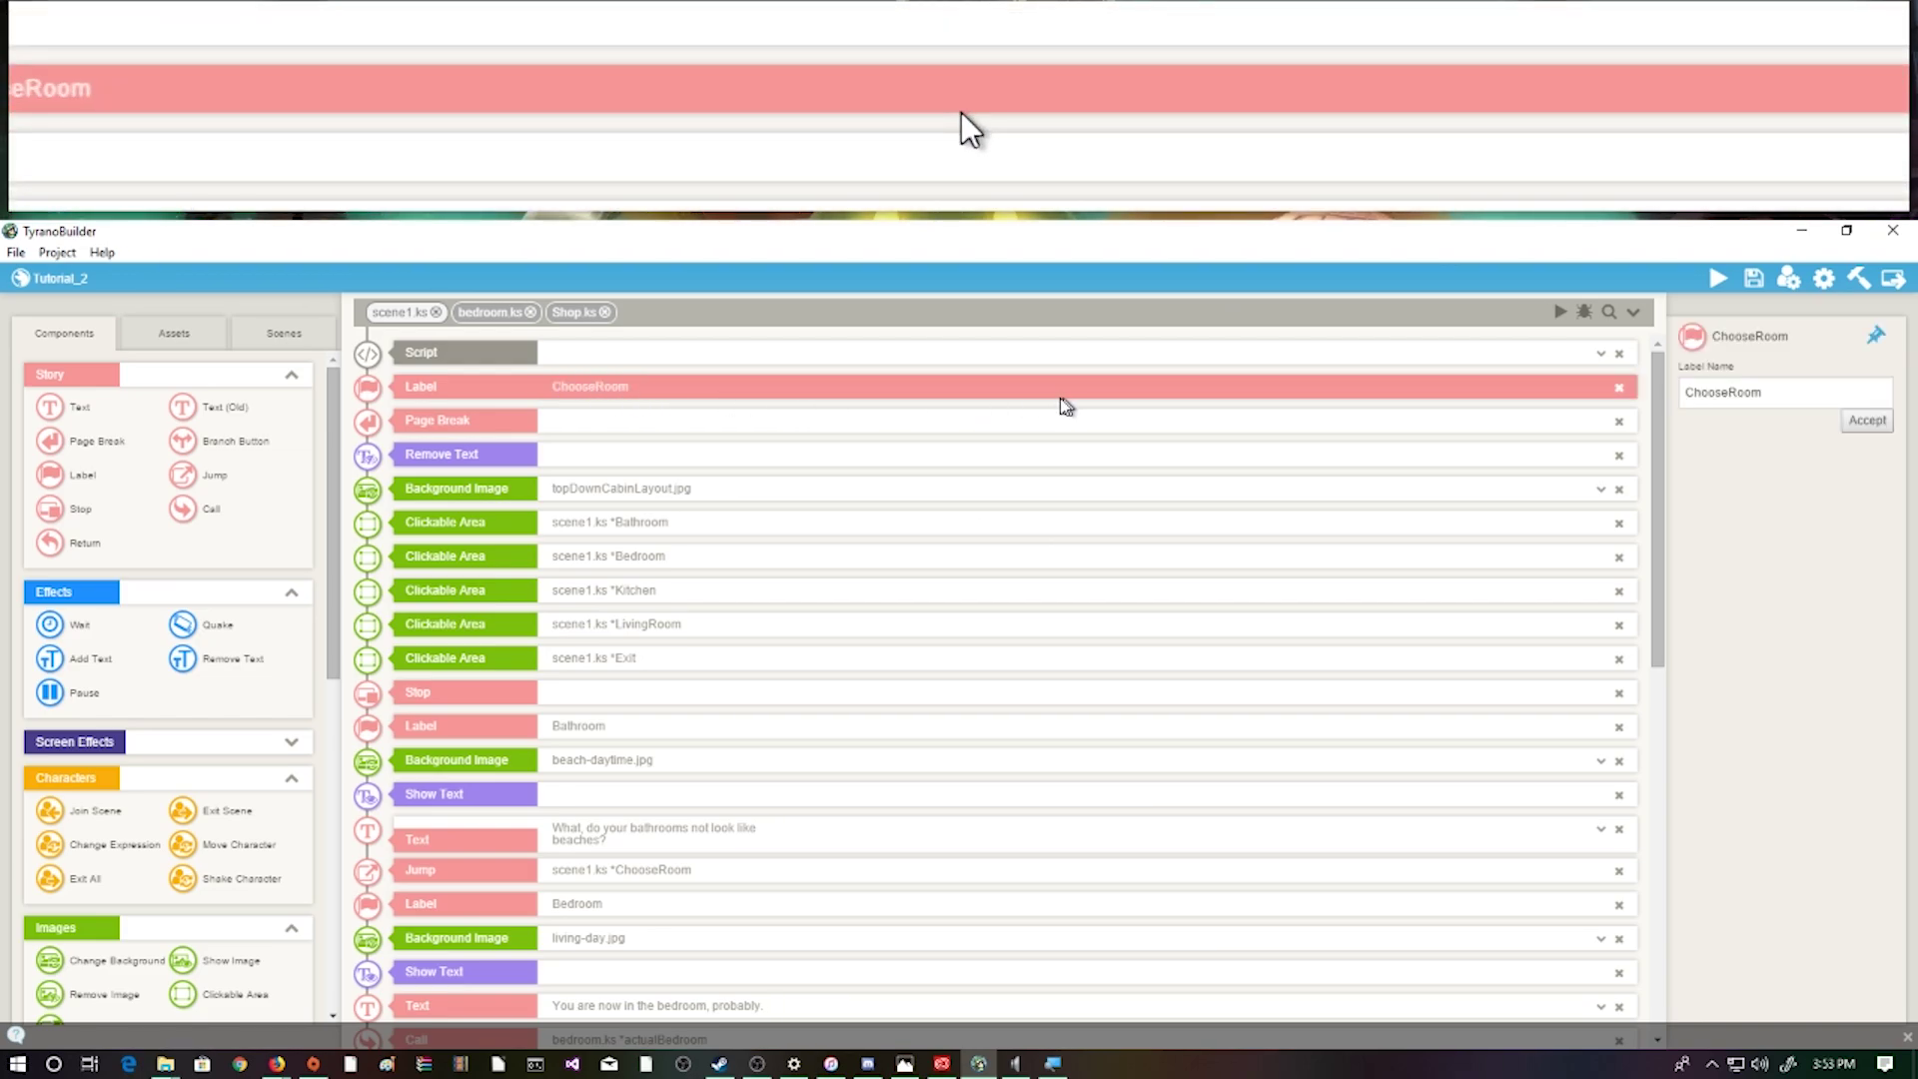
click(506, 359)
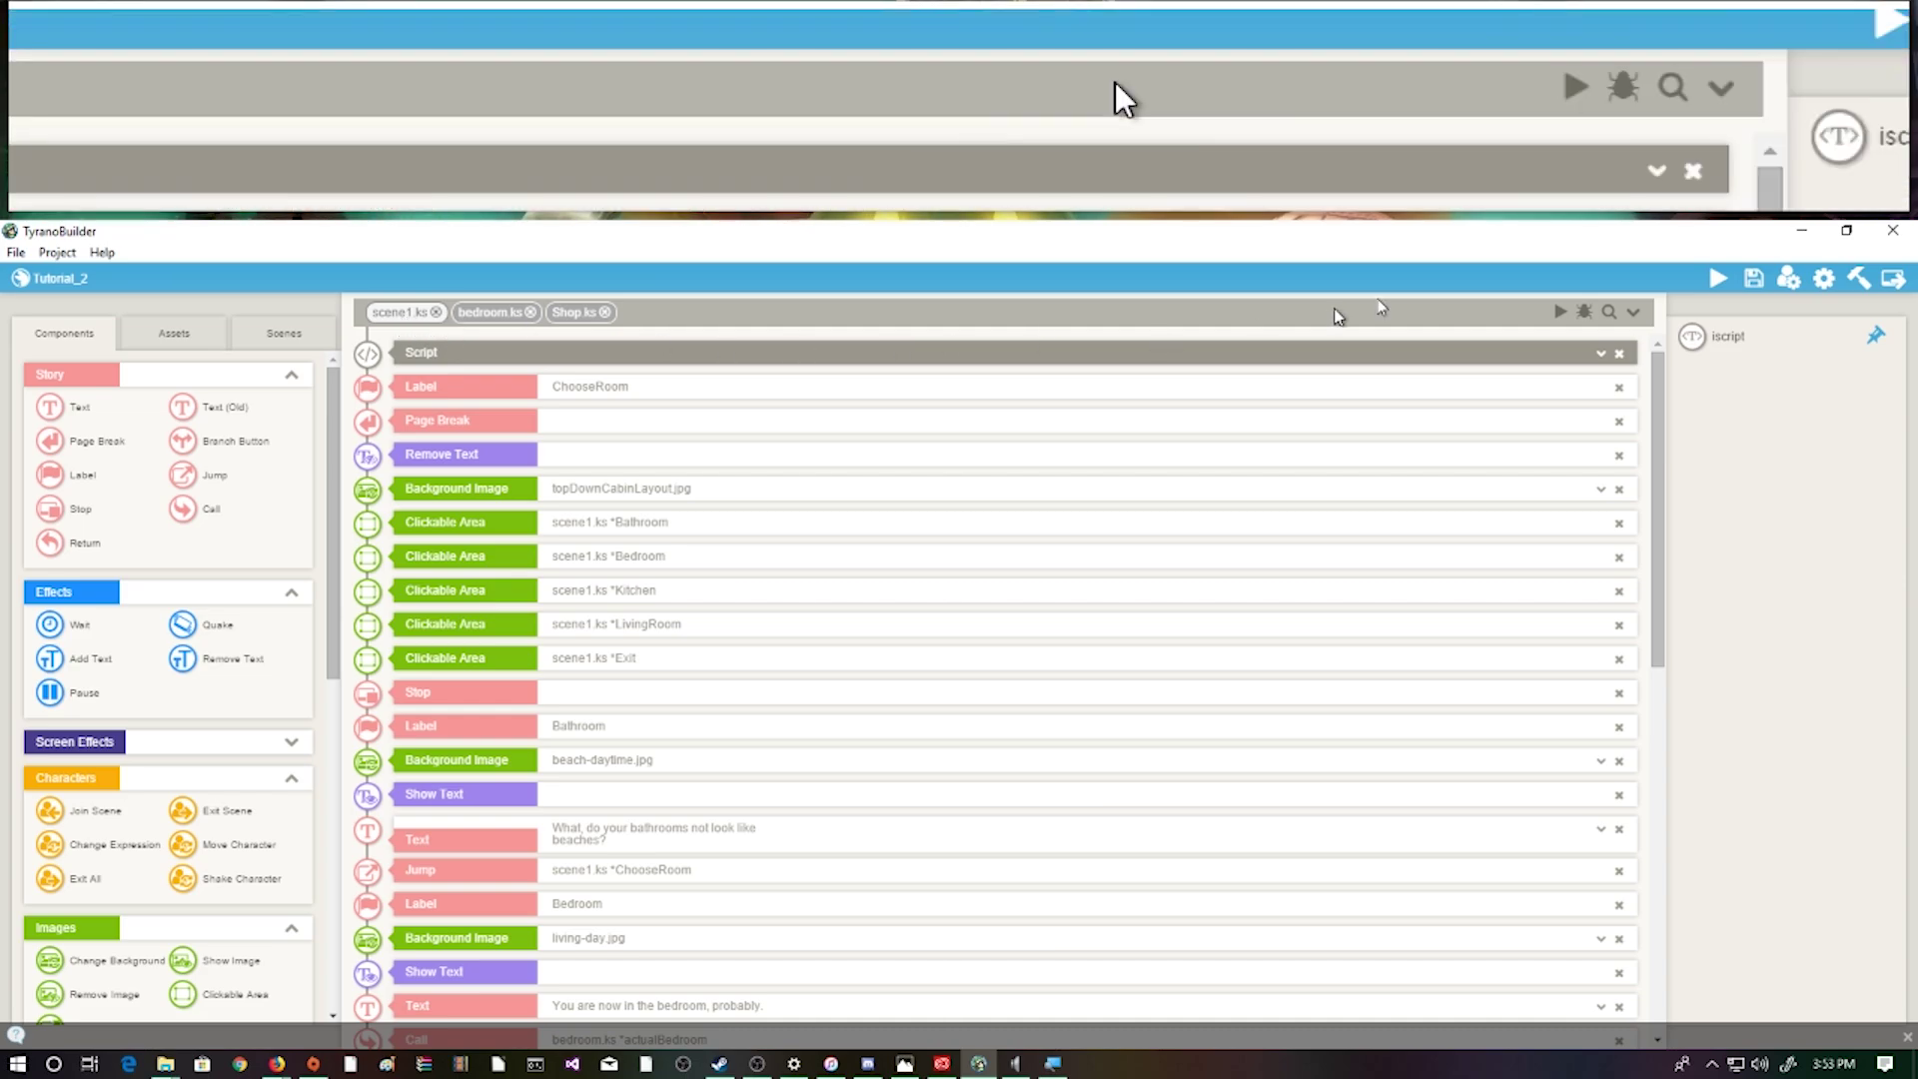
click(1719, 278)
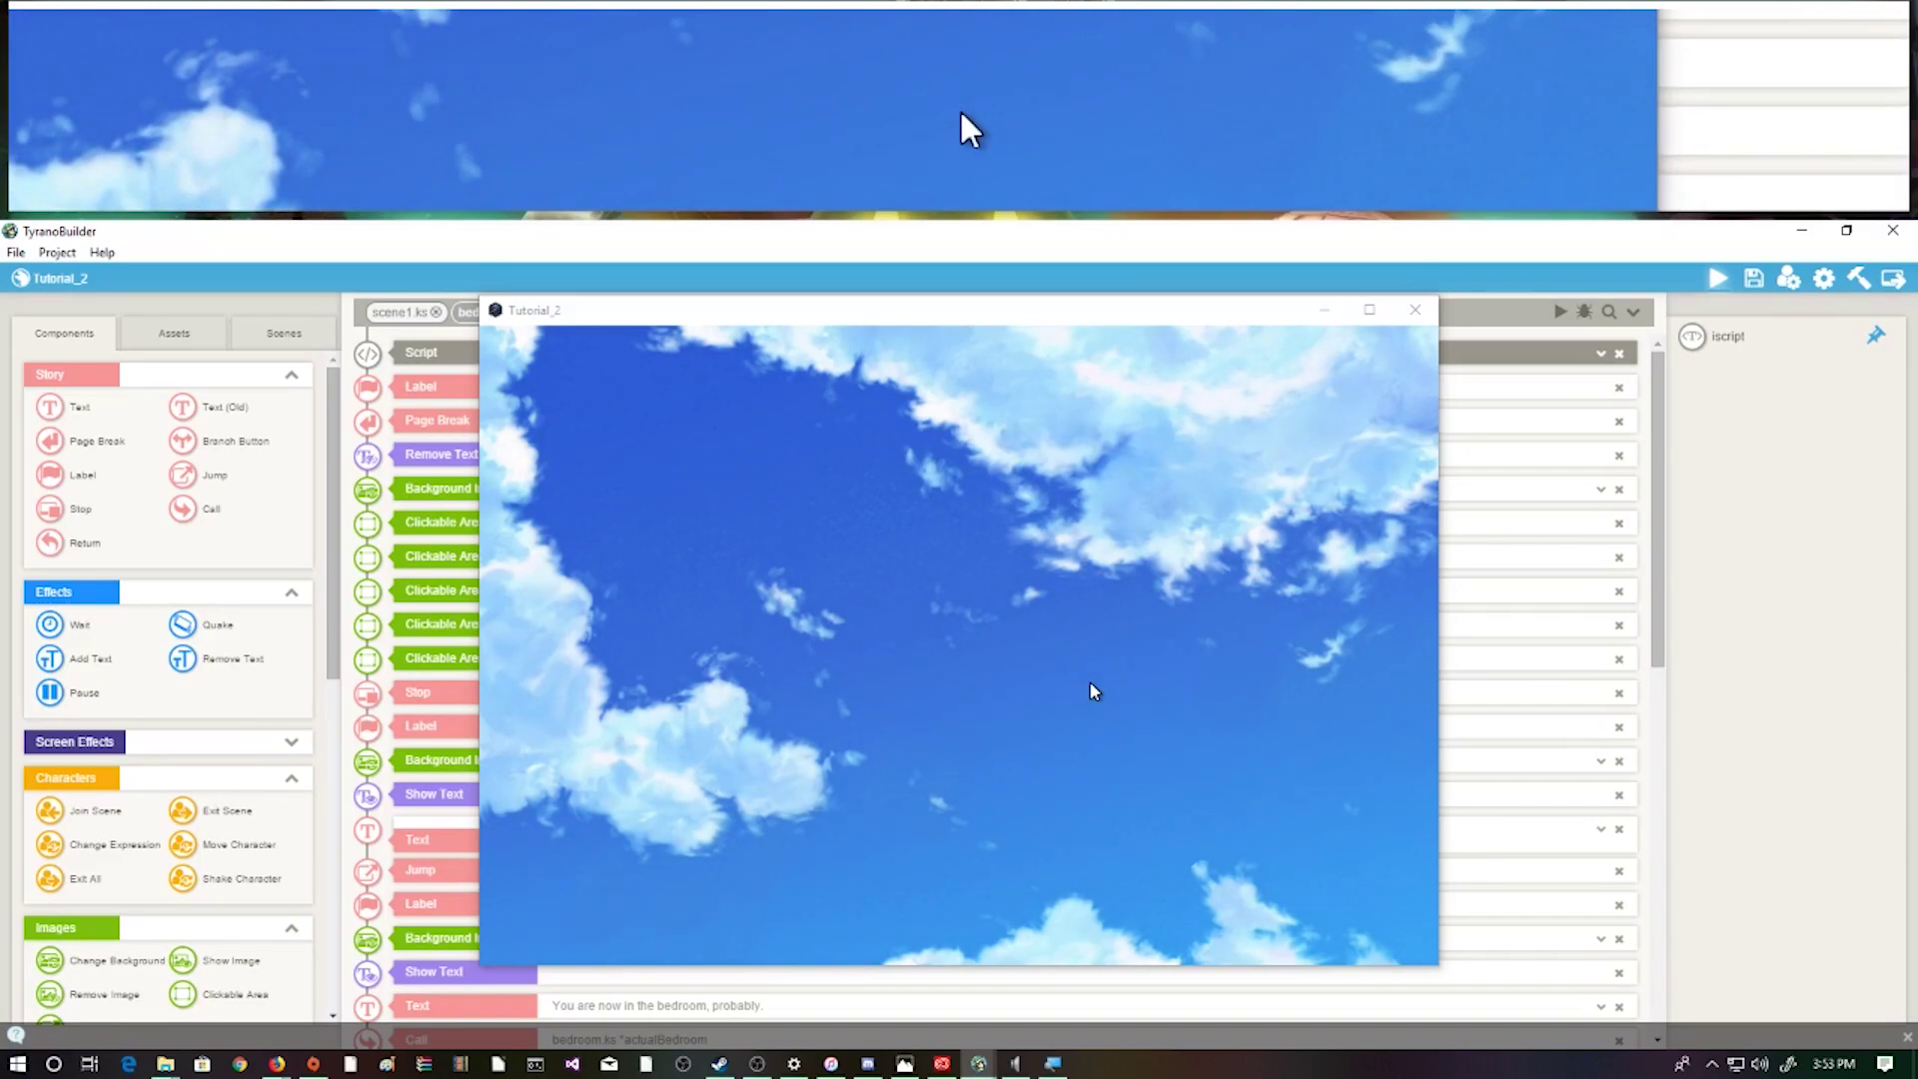
click(1151, 707)
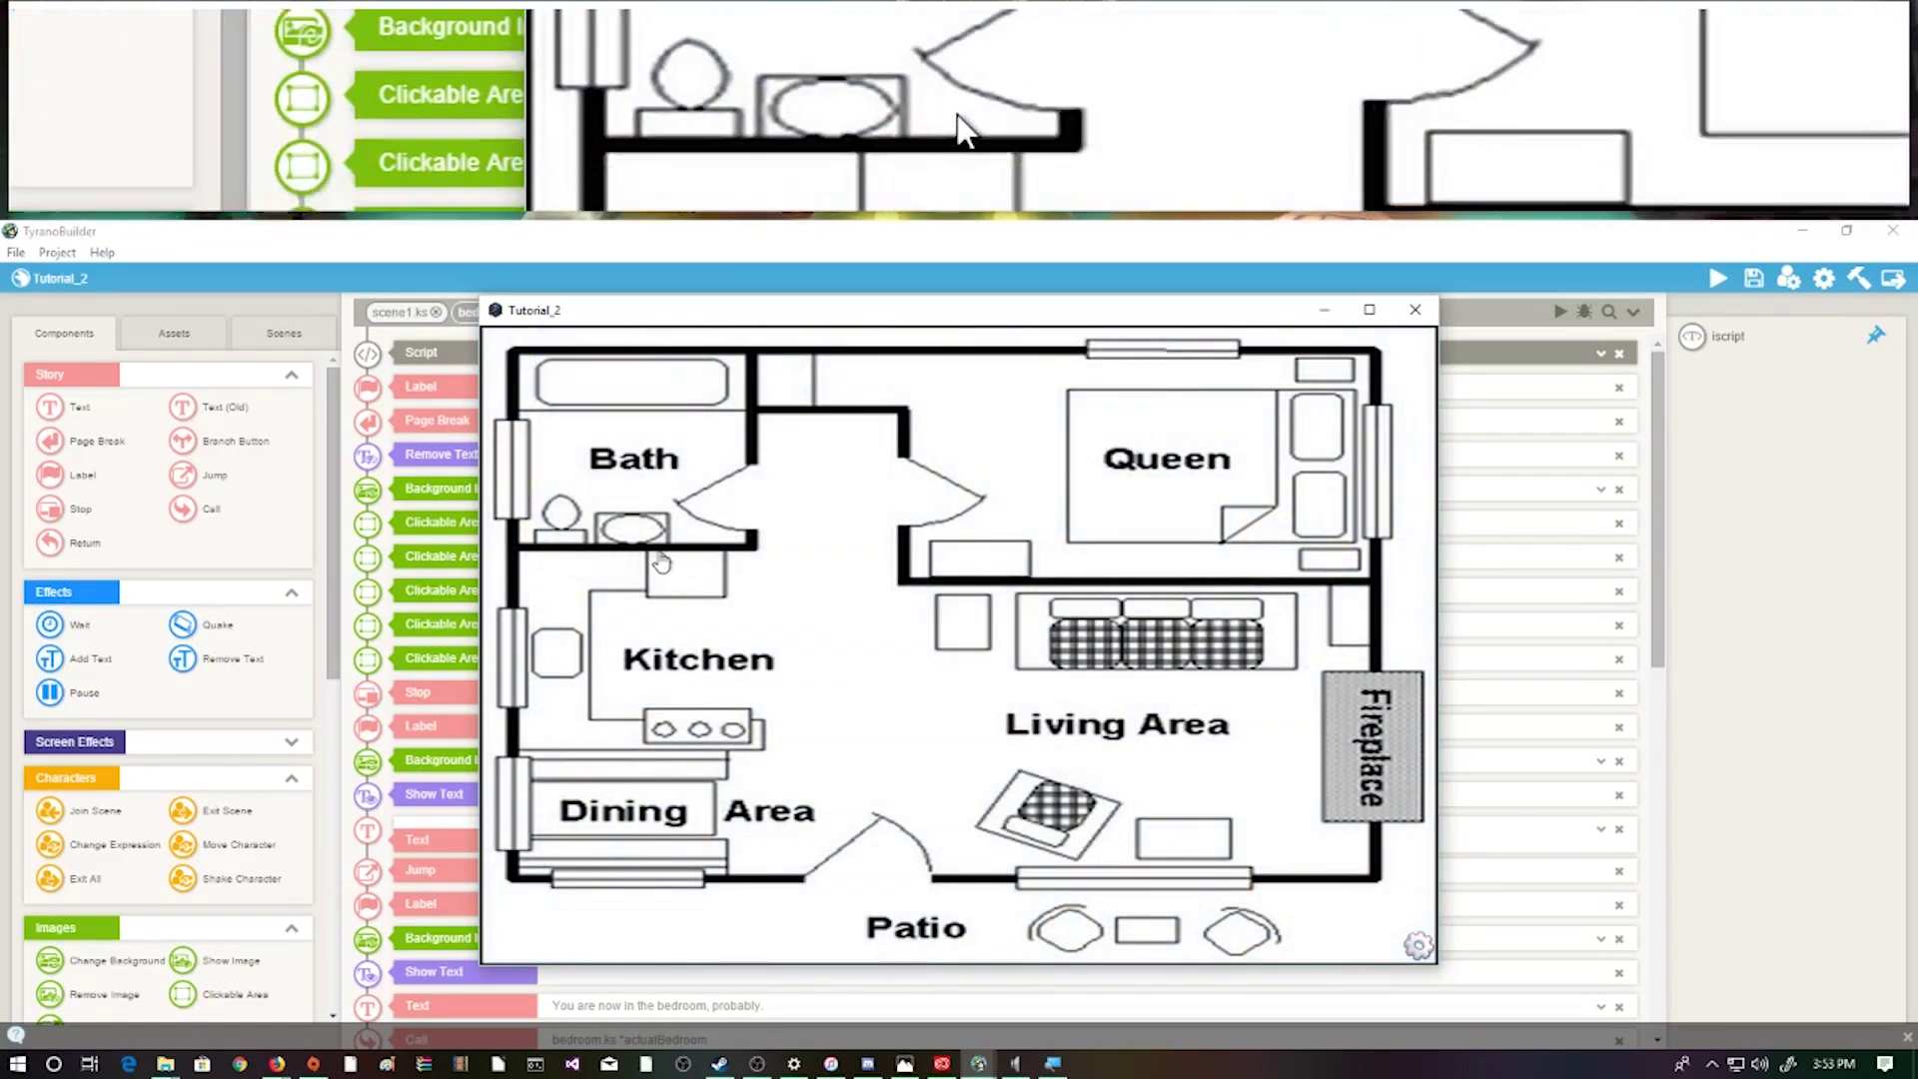
click(1415, 310)
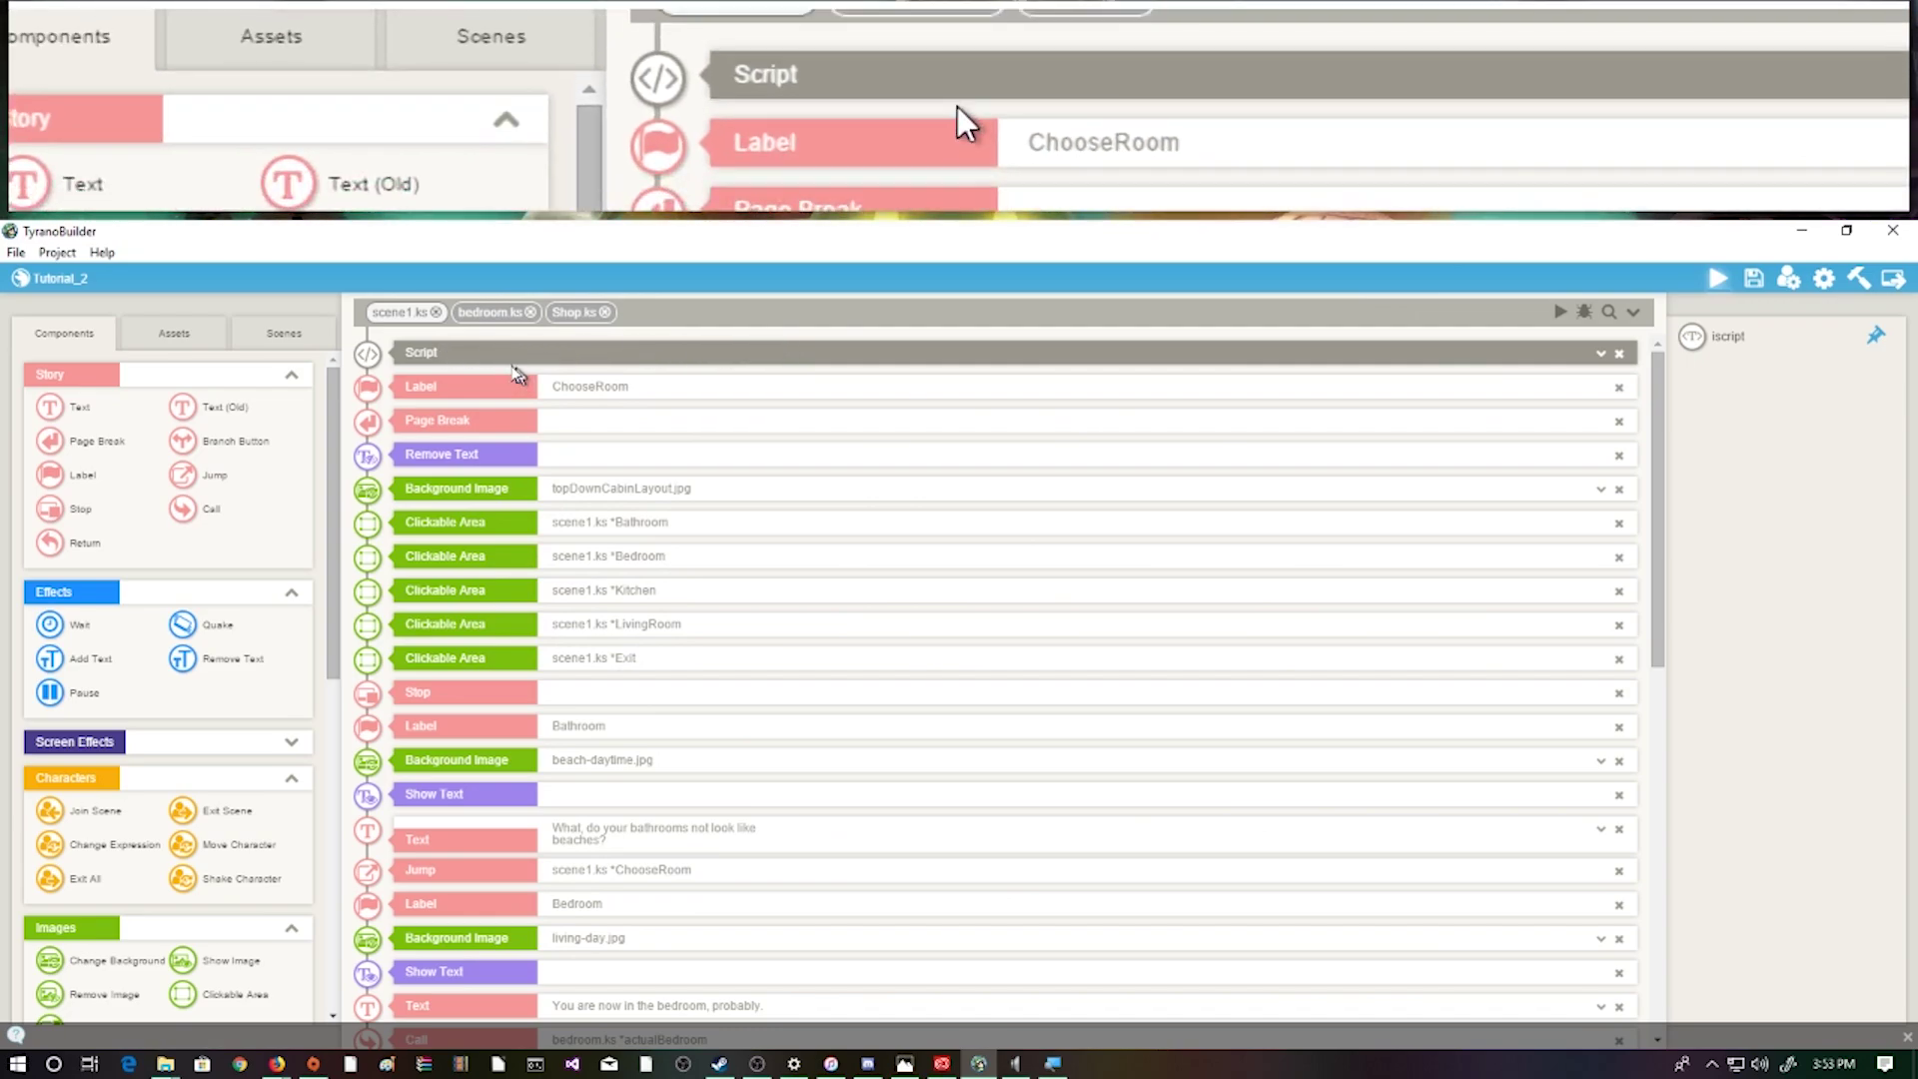
Move the ChooseRoom label above the Script component and restore the original order
click(492, 388)
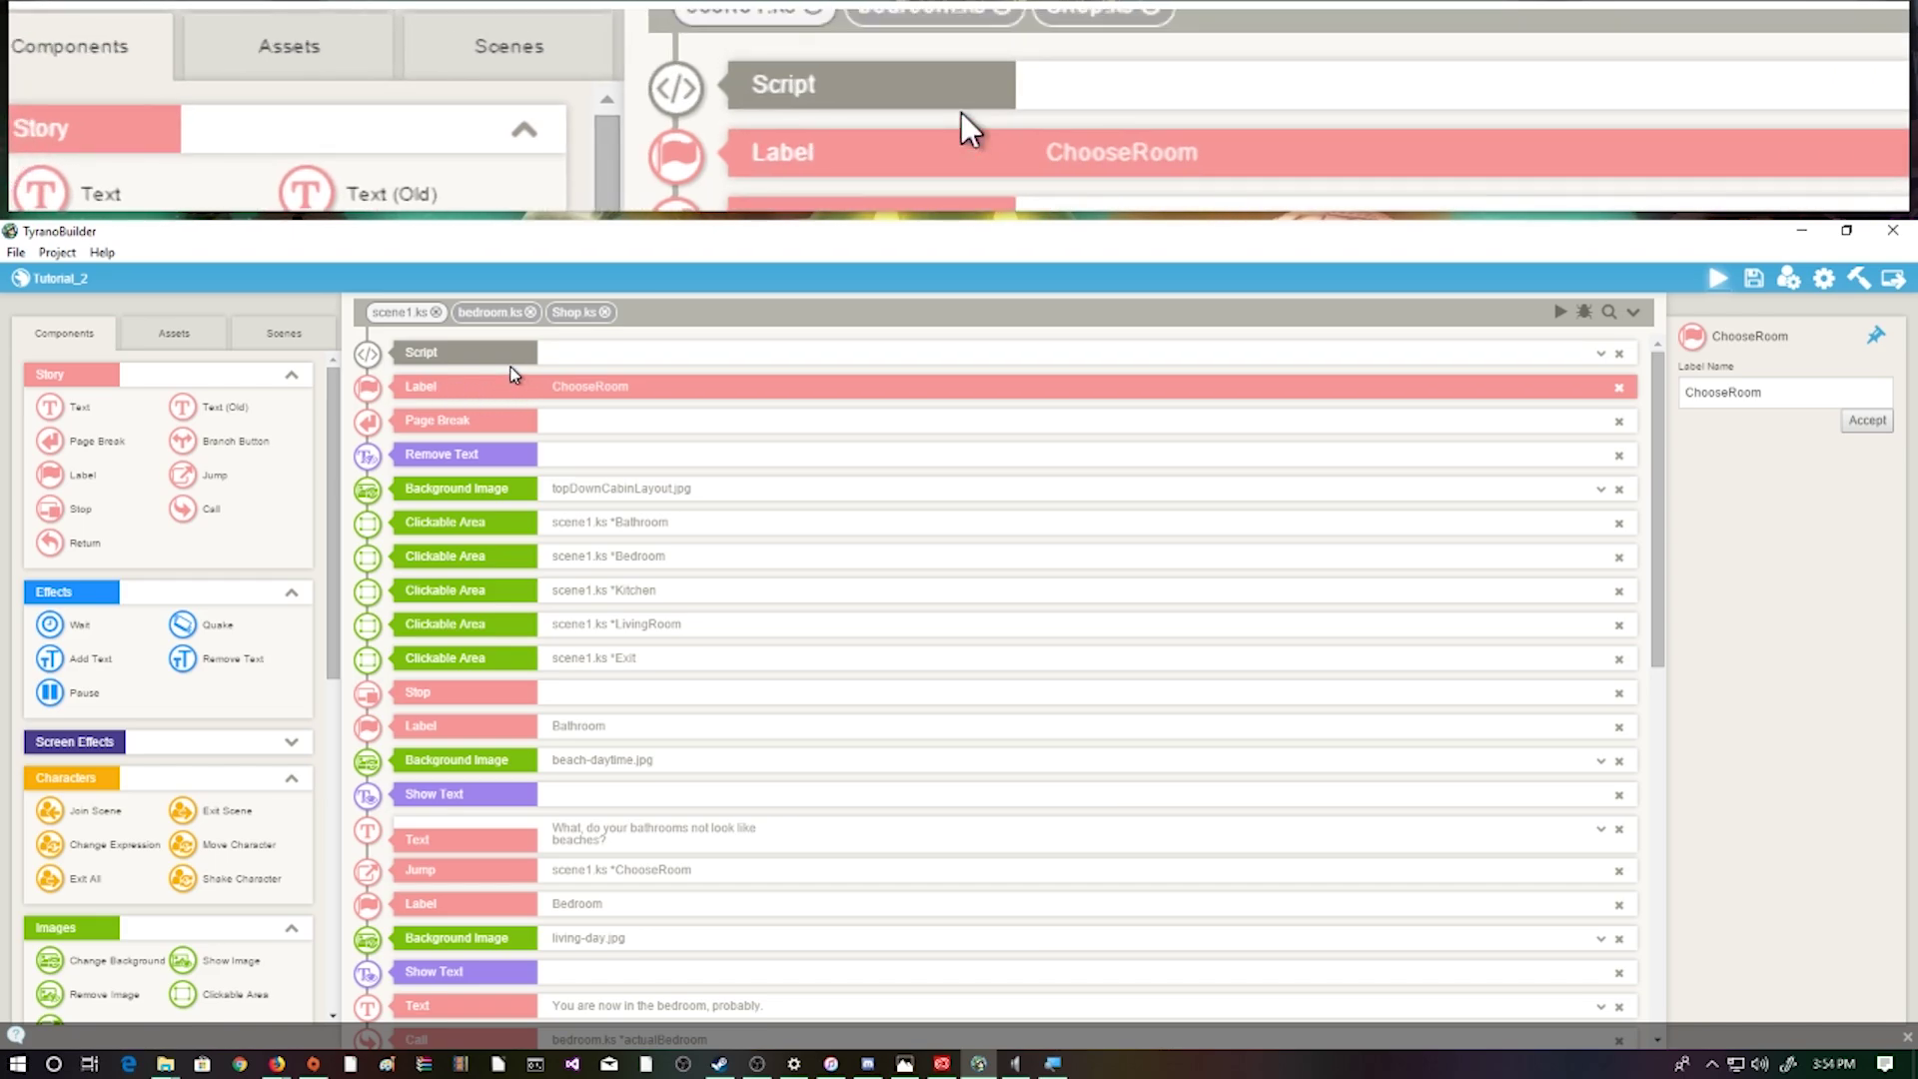
drag(367, 386, 378, 354)
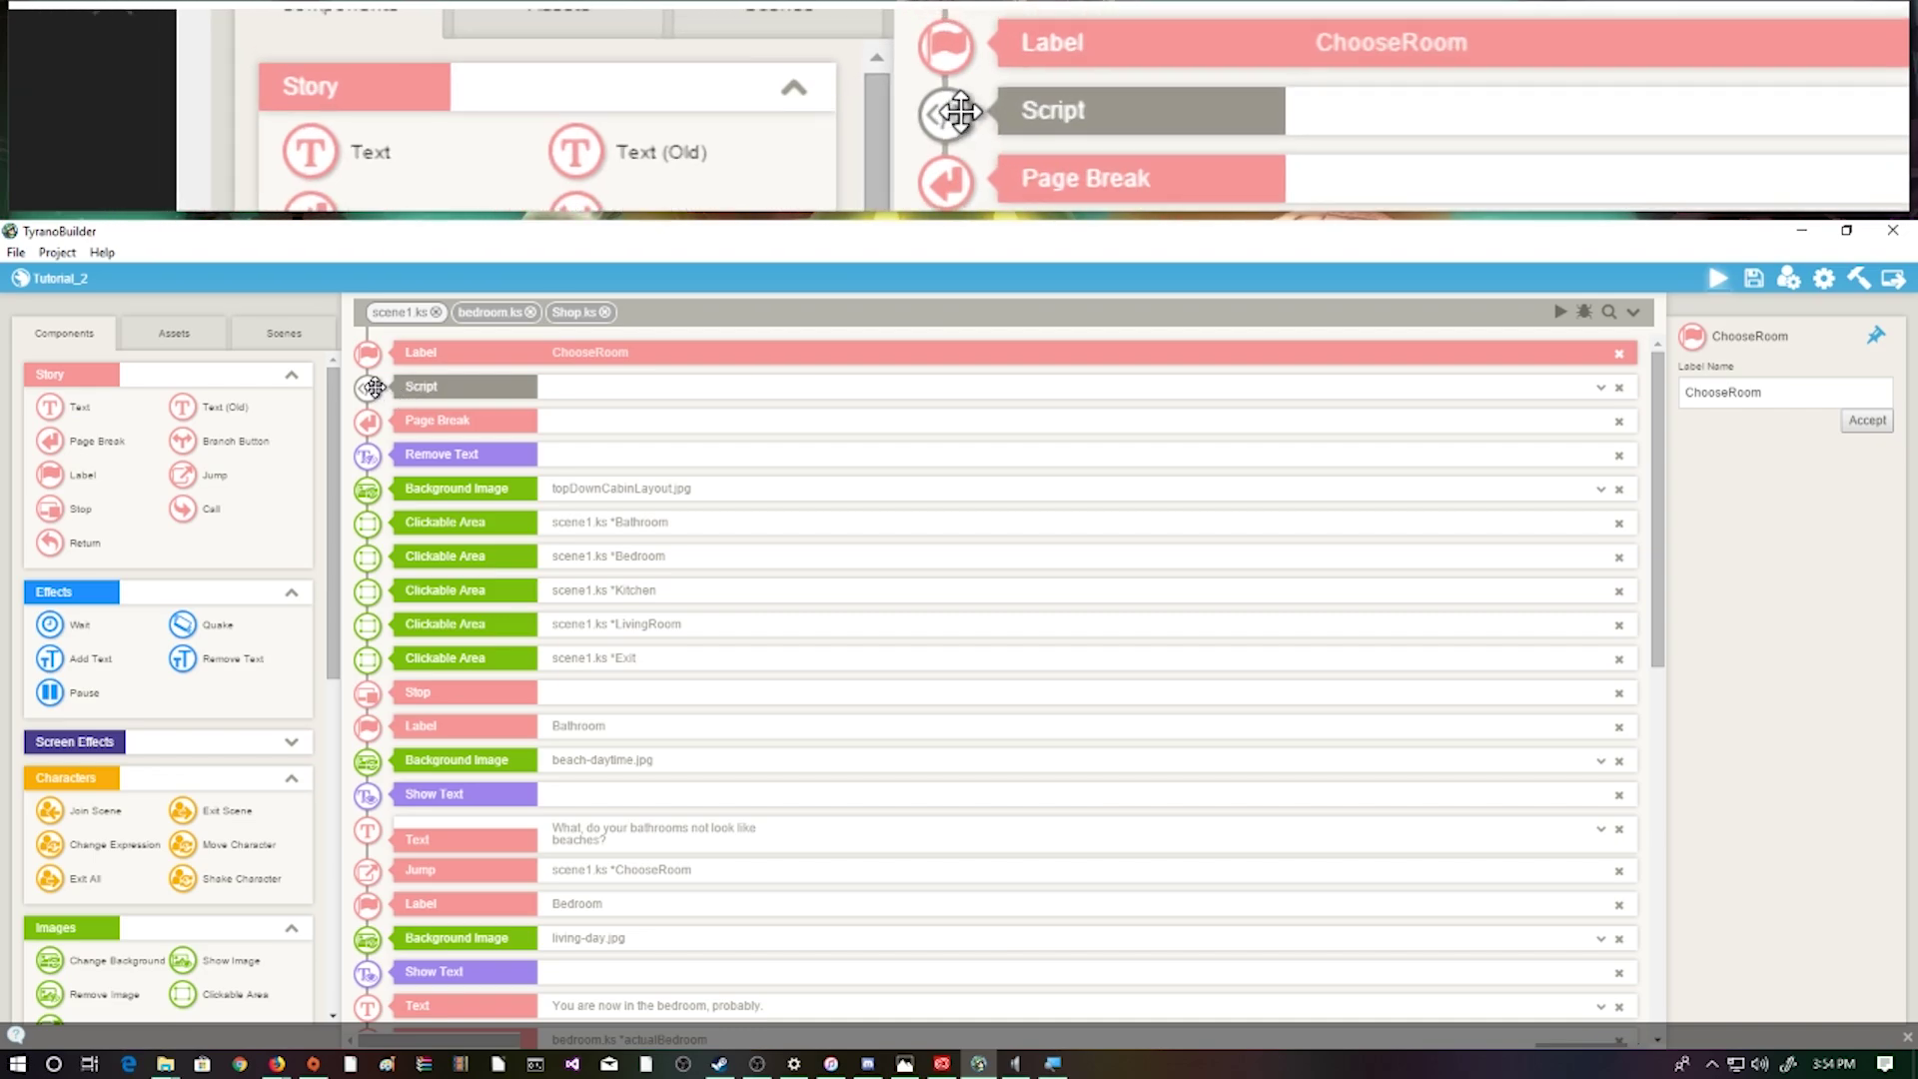
drag(367, 388, 368, 352)
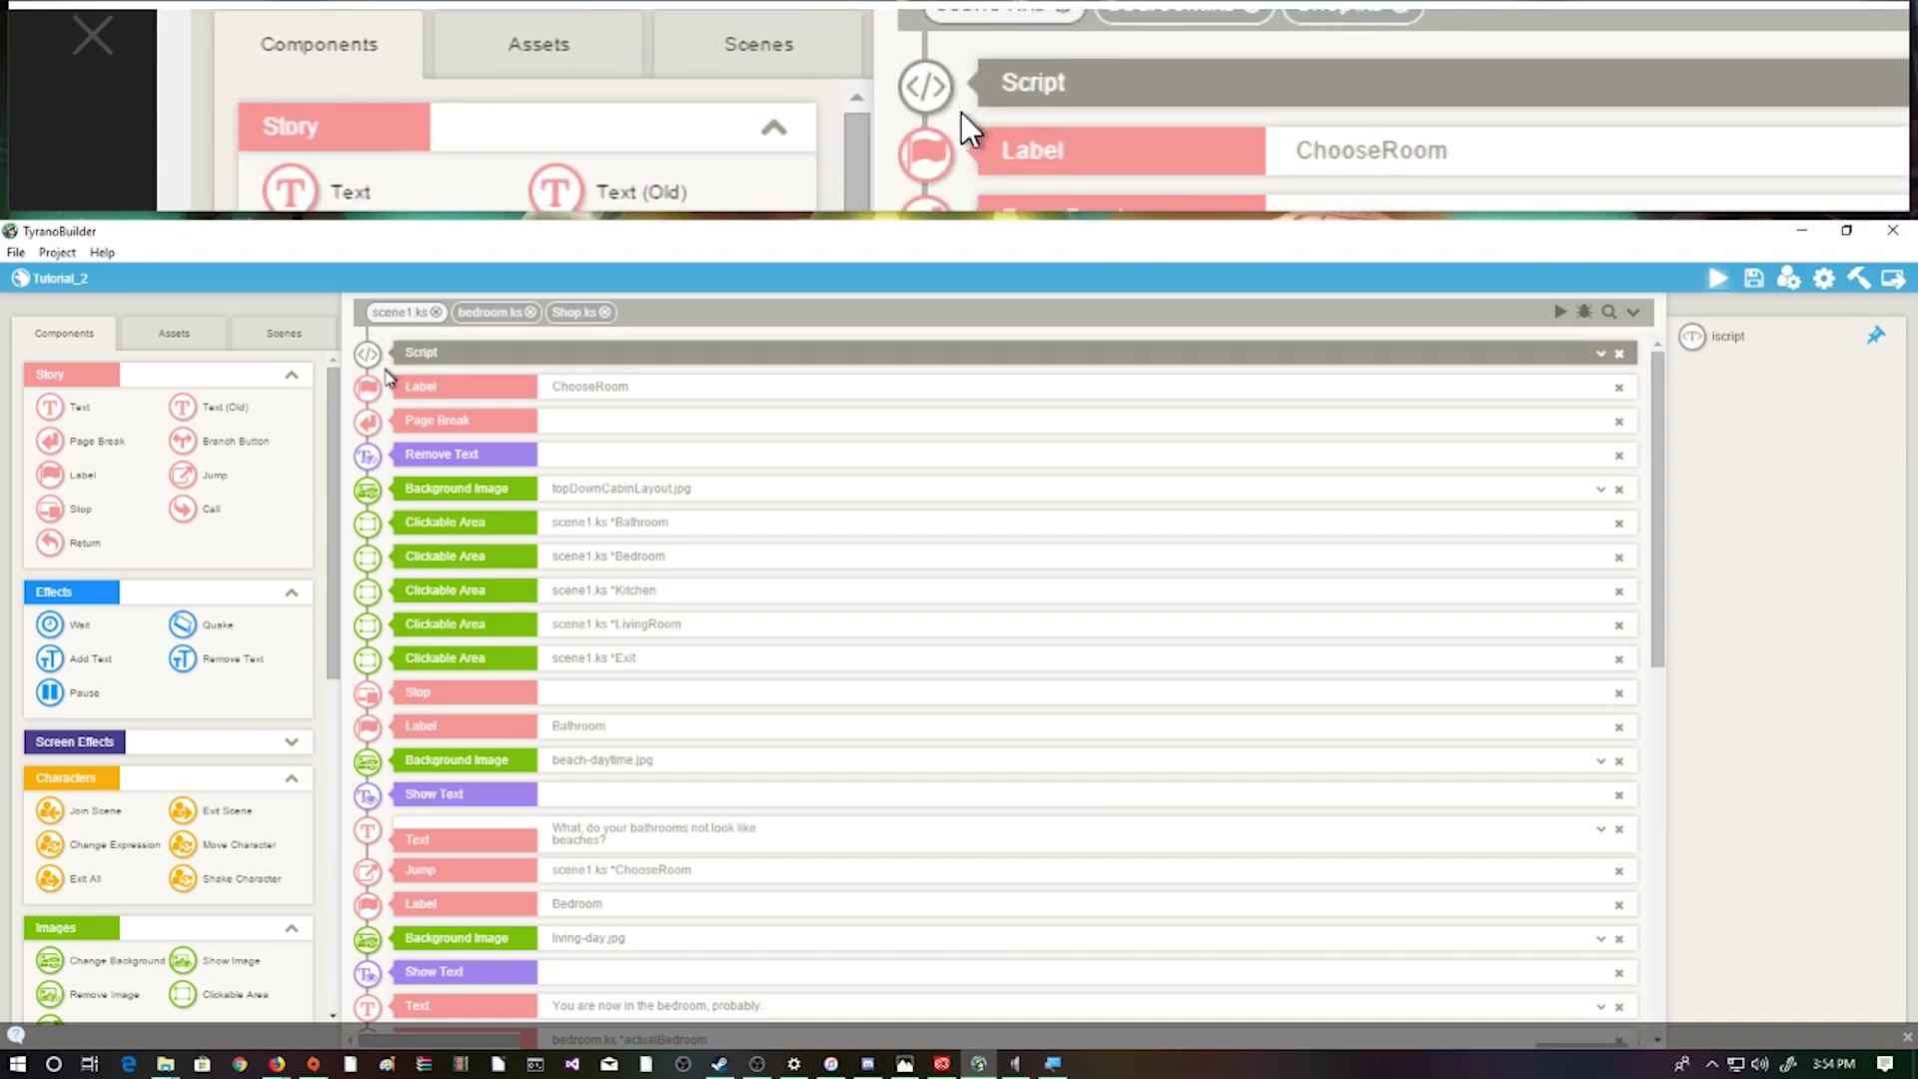
Examine the scene list, the Page Break, the topDownCabinLayout.jpg background with a scene preview, and the Bathroom and LivingRoom clickable areas
click(284, 333)
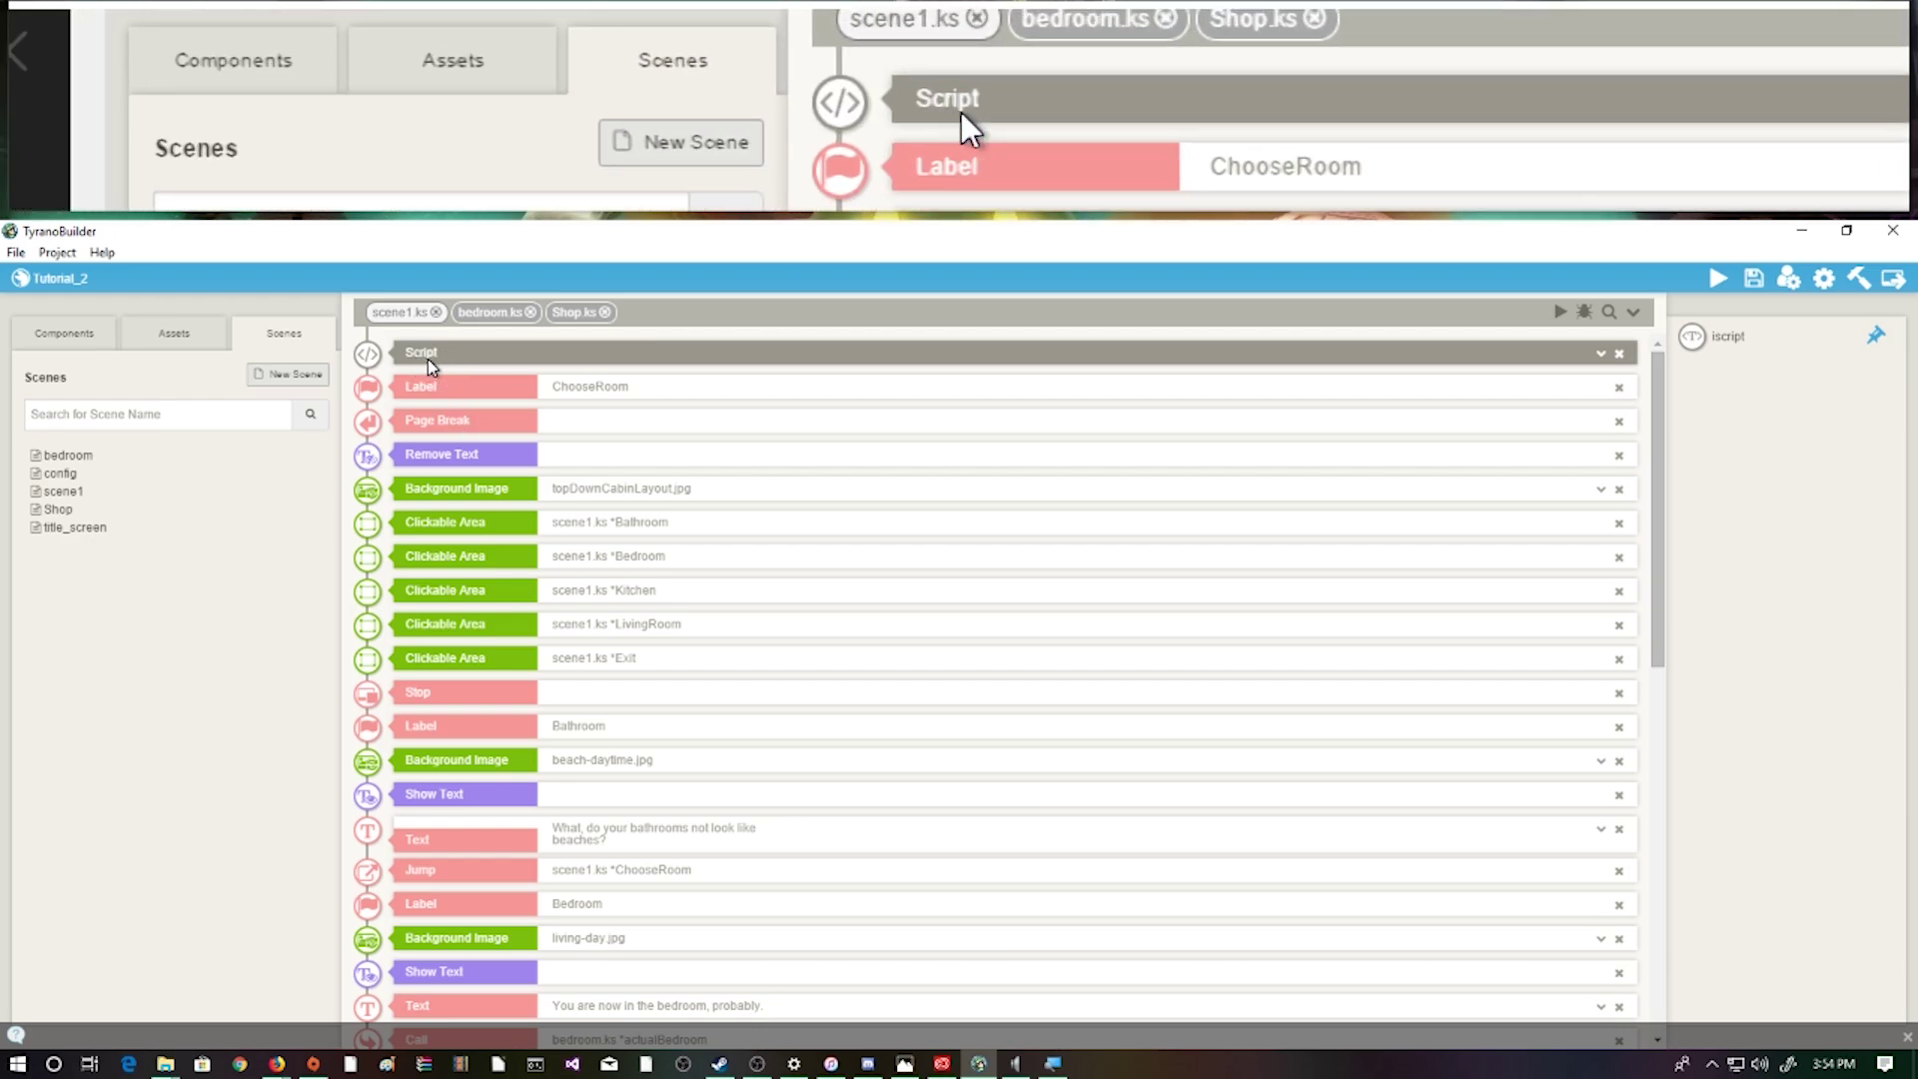
click(519, 419)
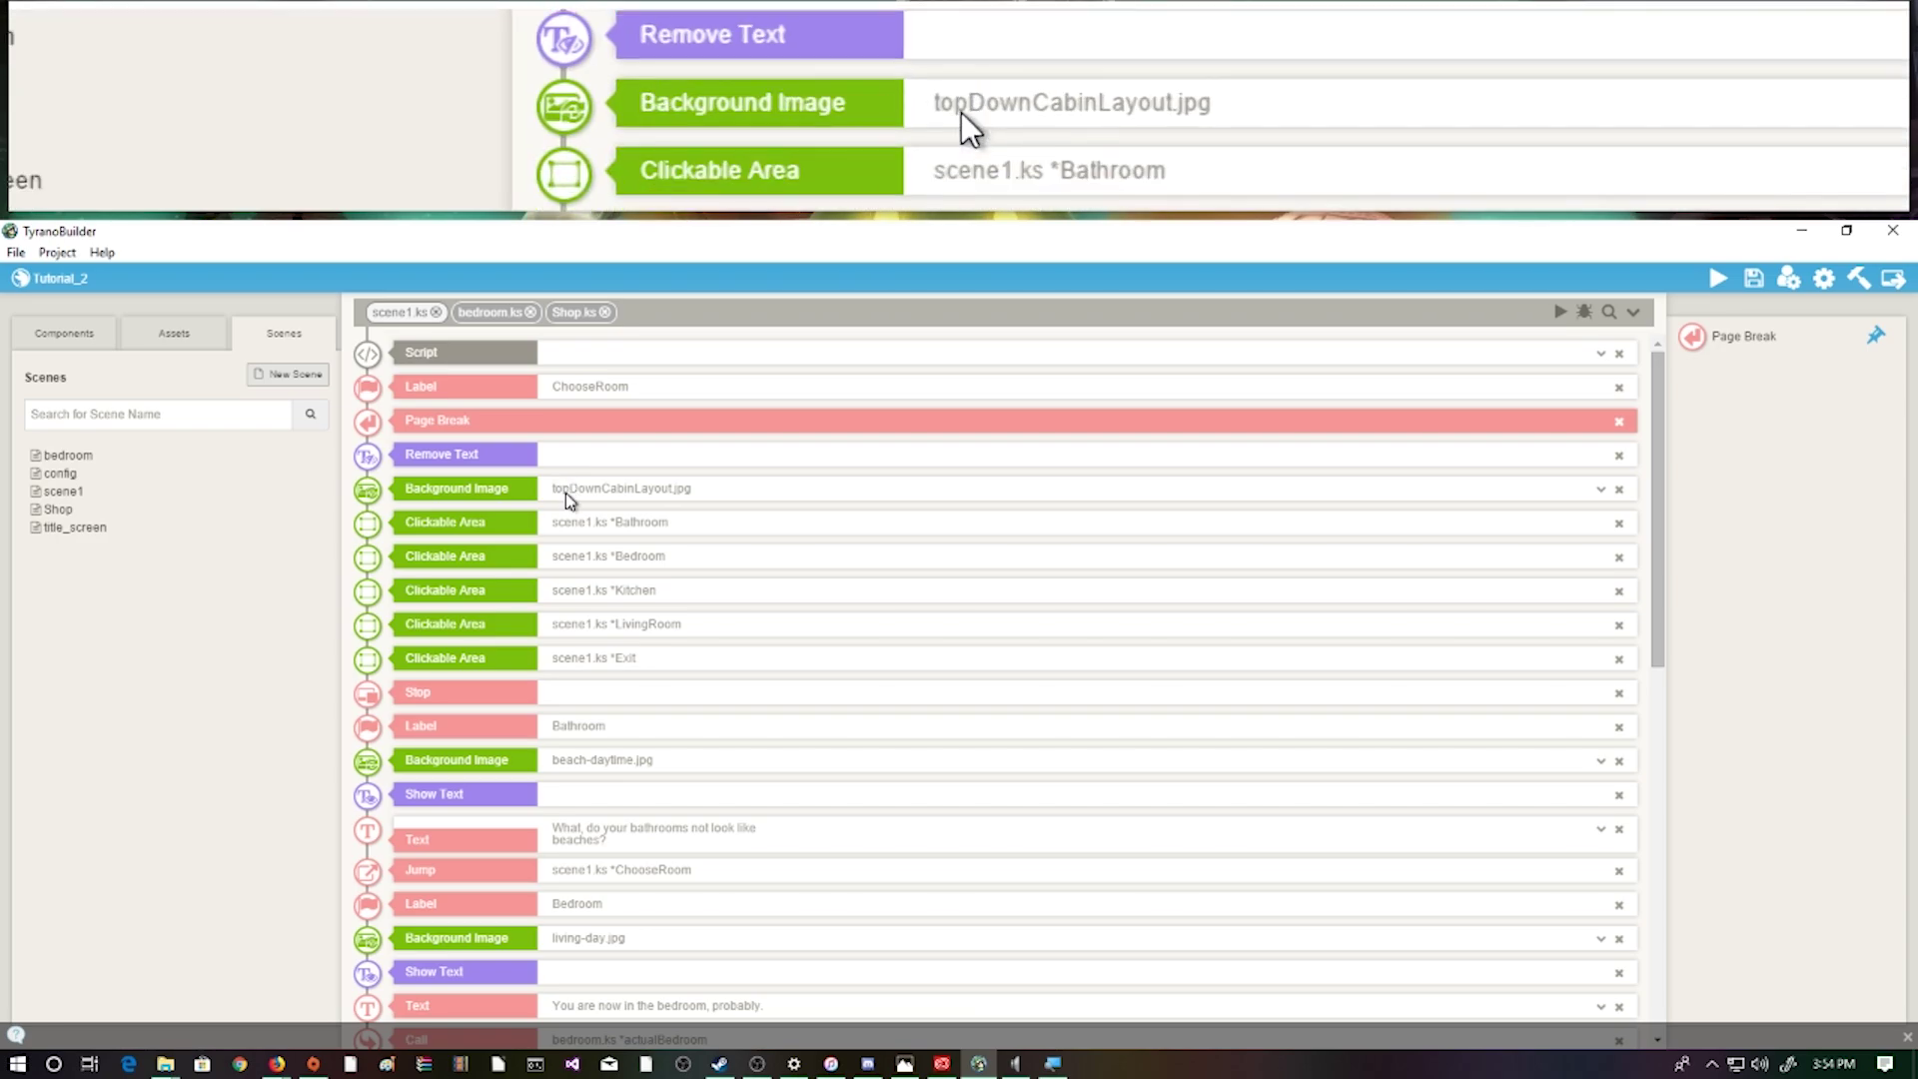
click(565, 494)
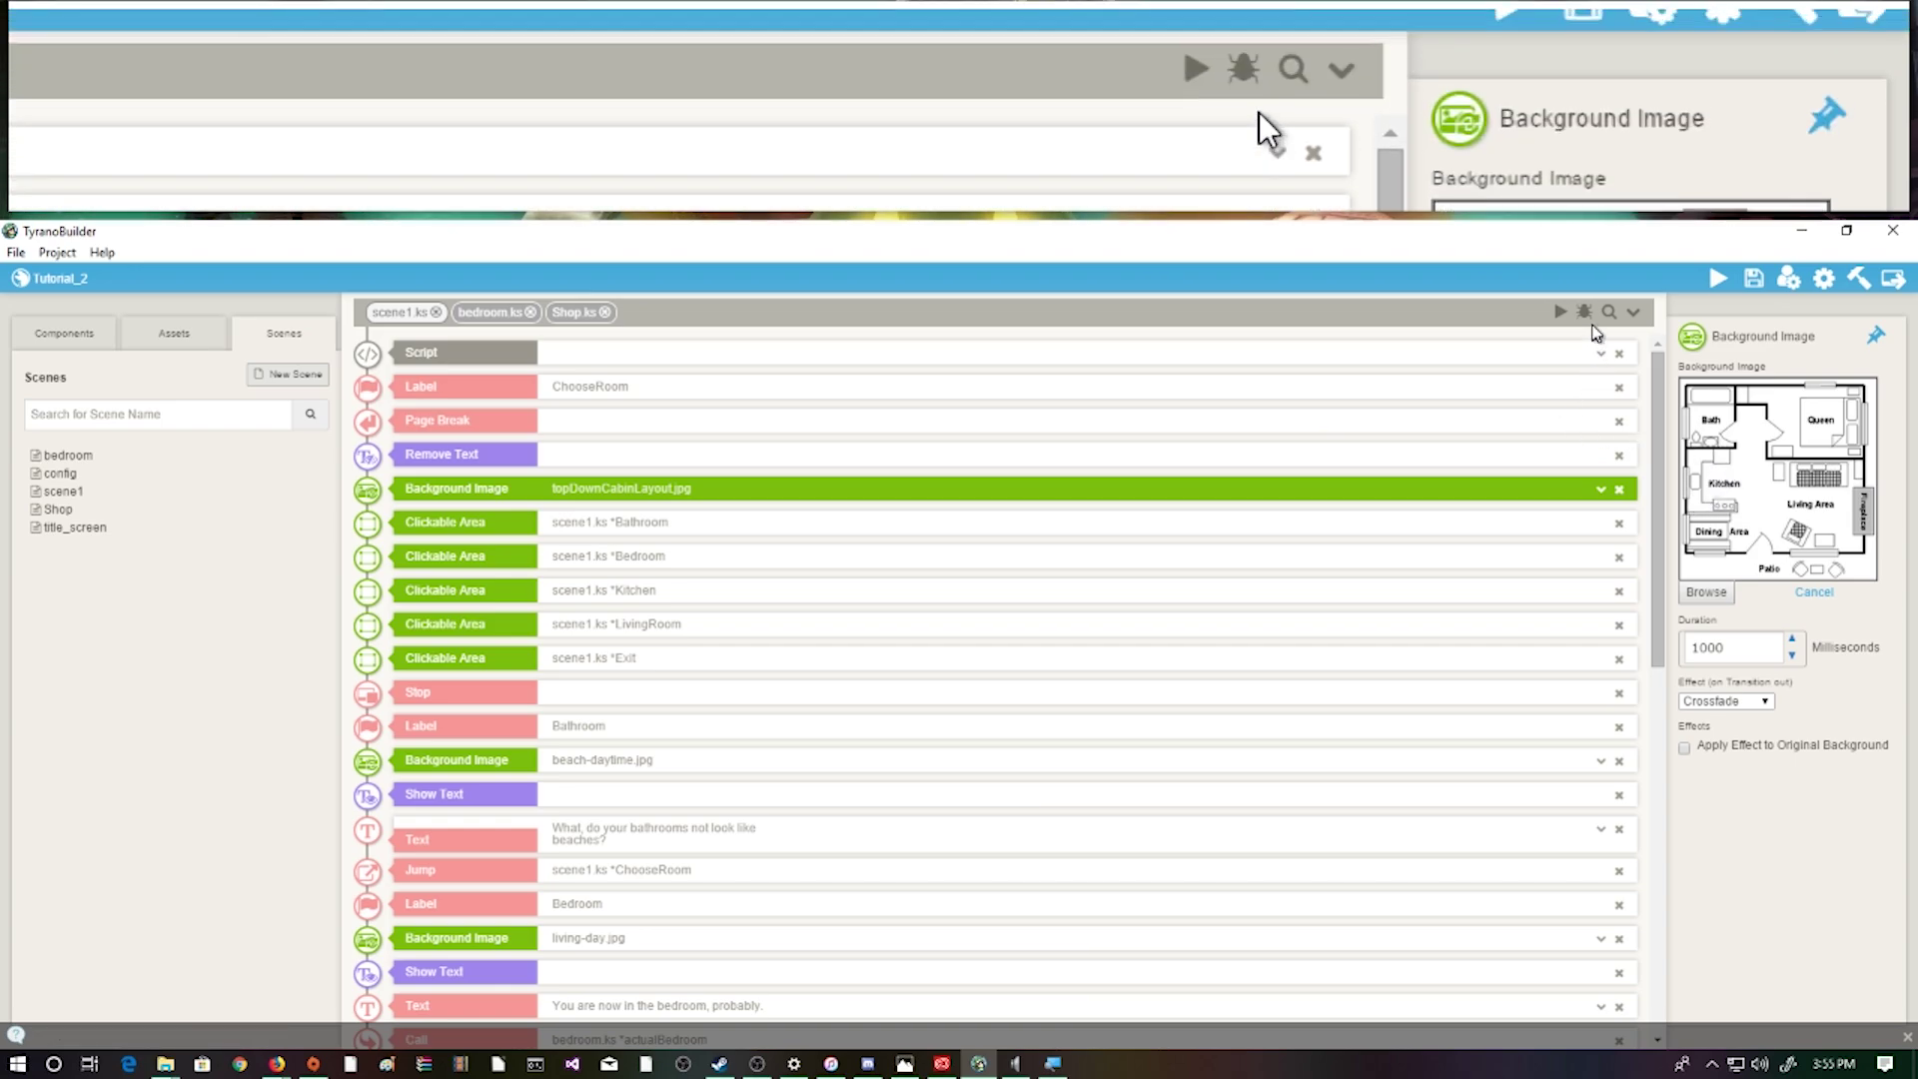
click(1559, 313)
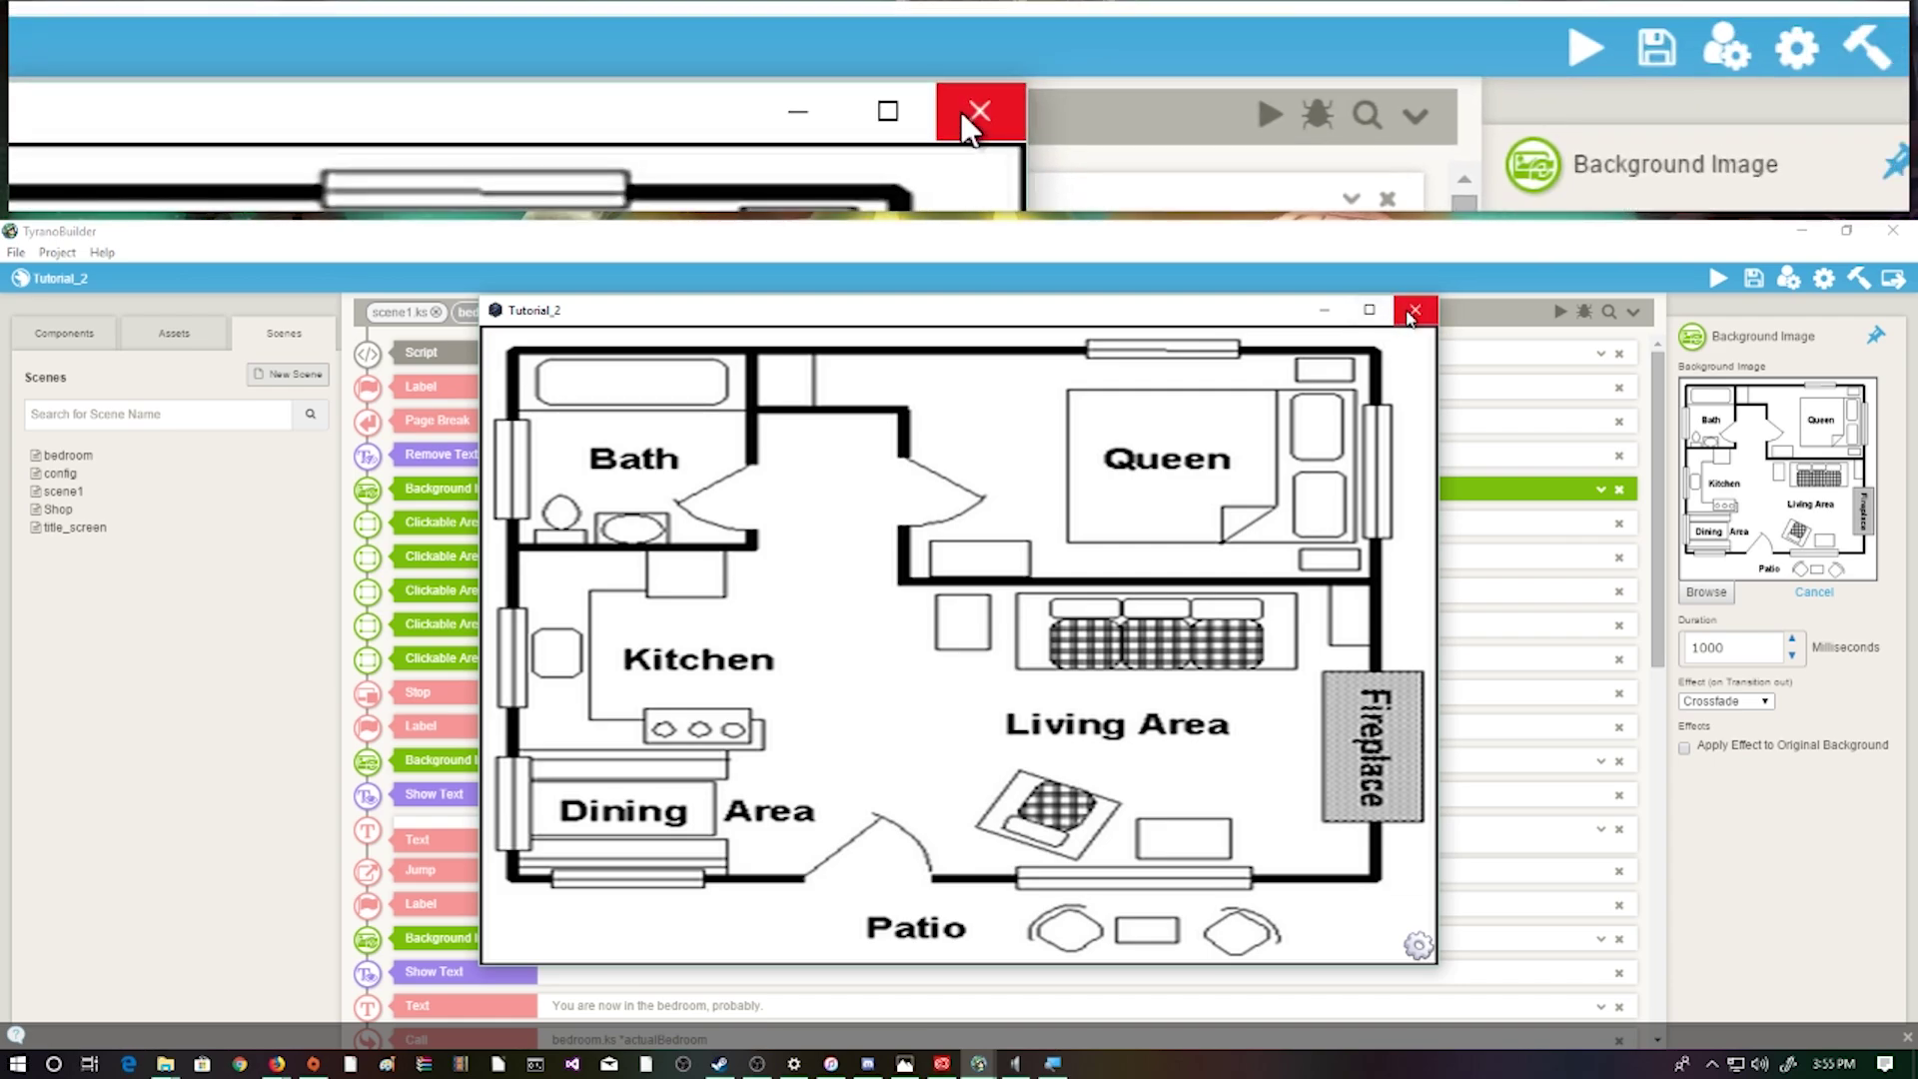
click(1411, 311)
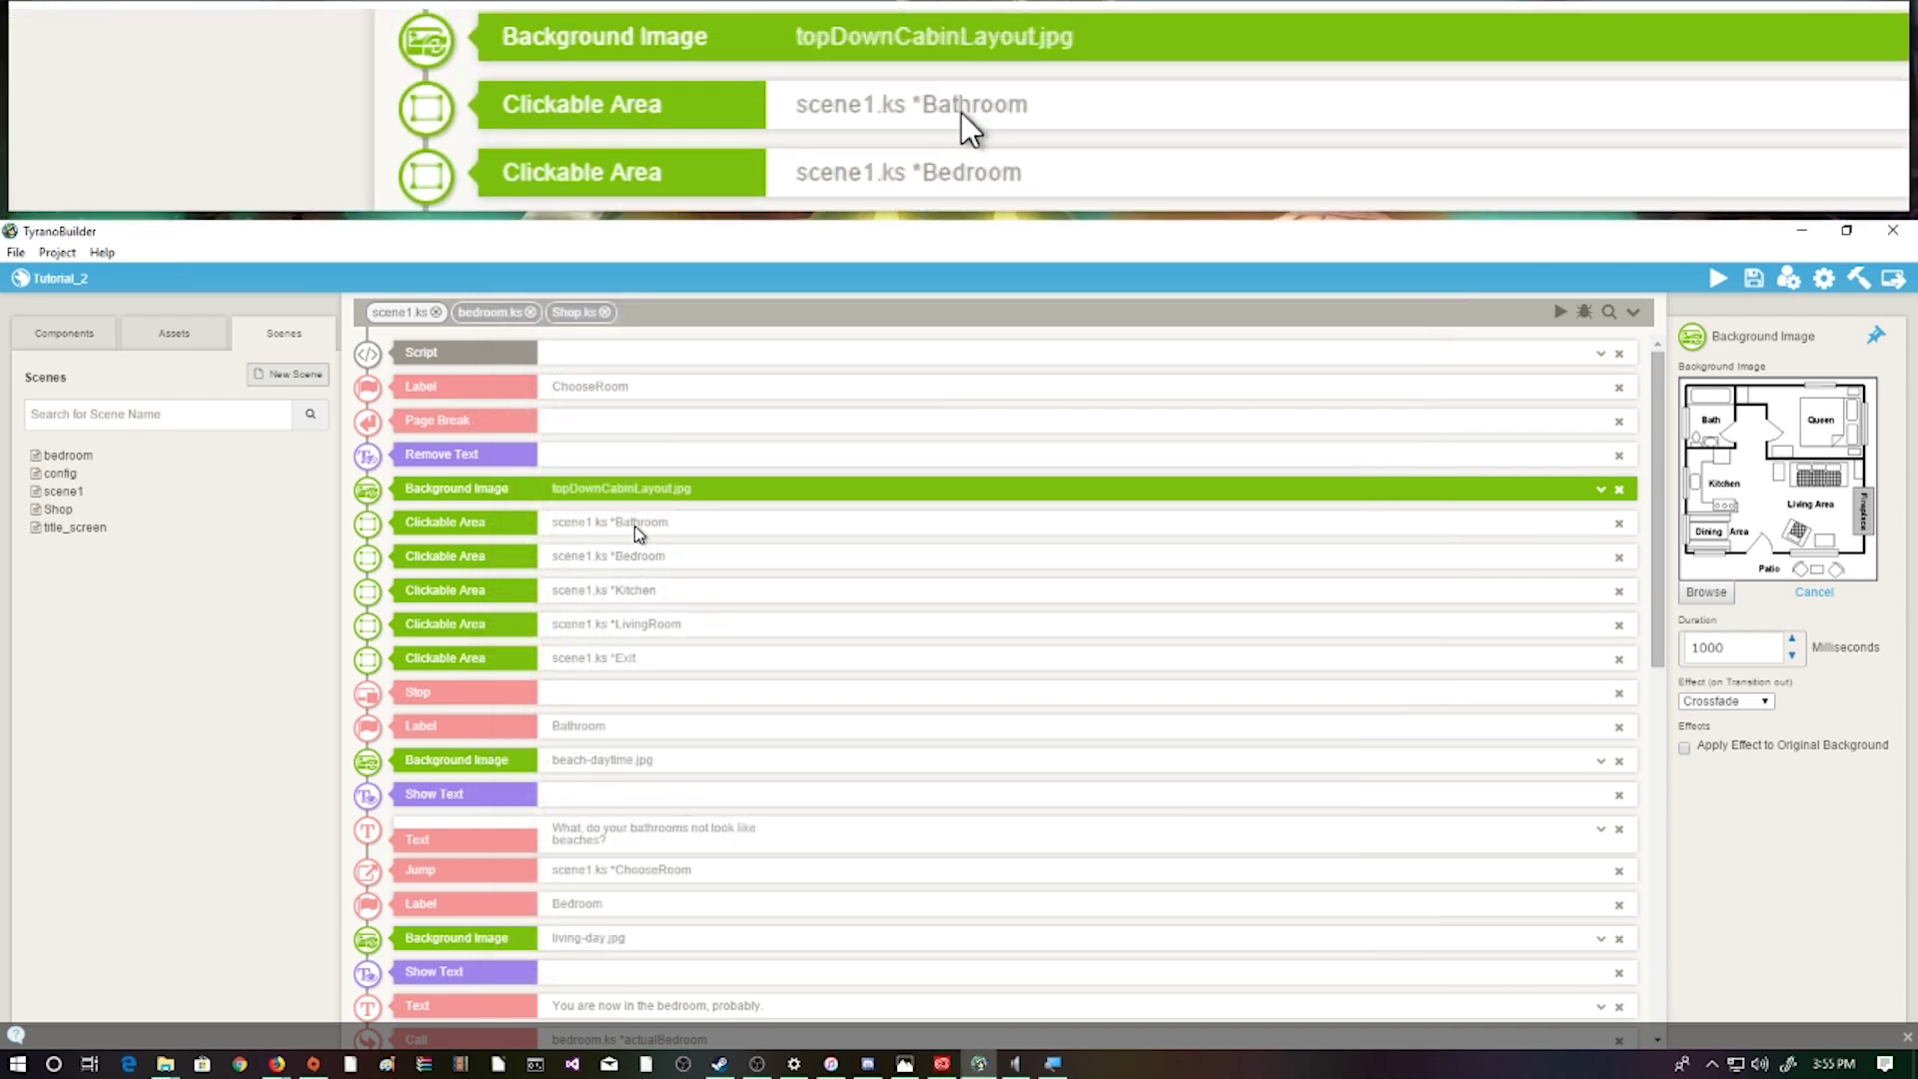
click(636, 530)
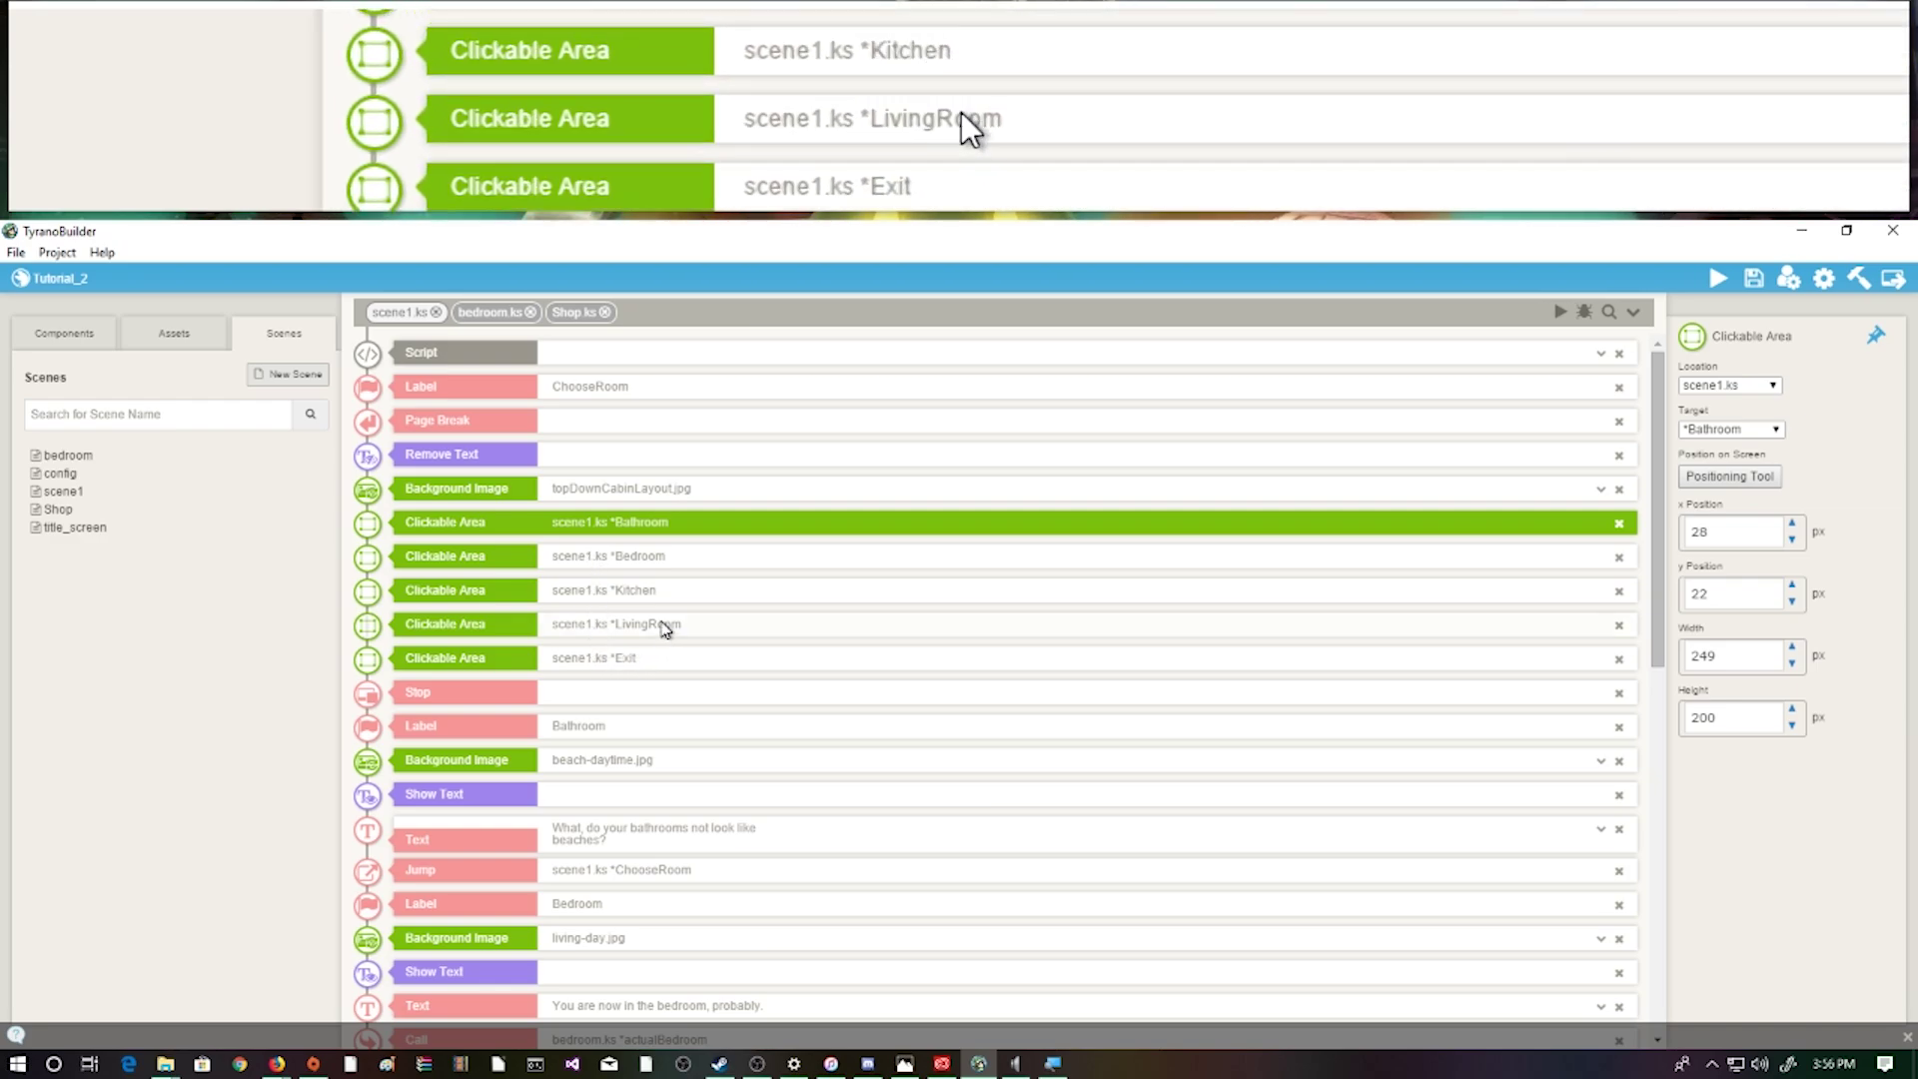
click(657, 626)
Insert a new Clickable Area between the LivingRoom and Exit clickable areas and check its available target labels
click(64, 332)
scroll(175, 720, down, 5)
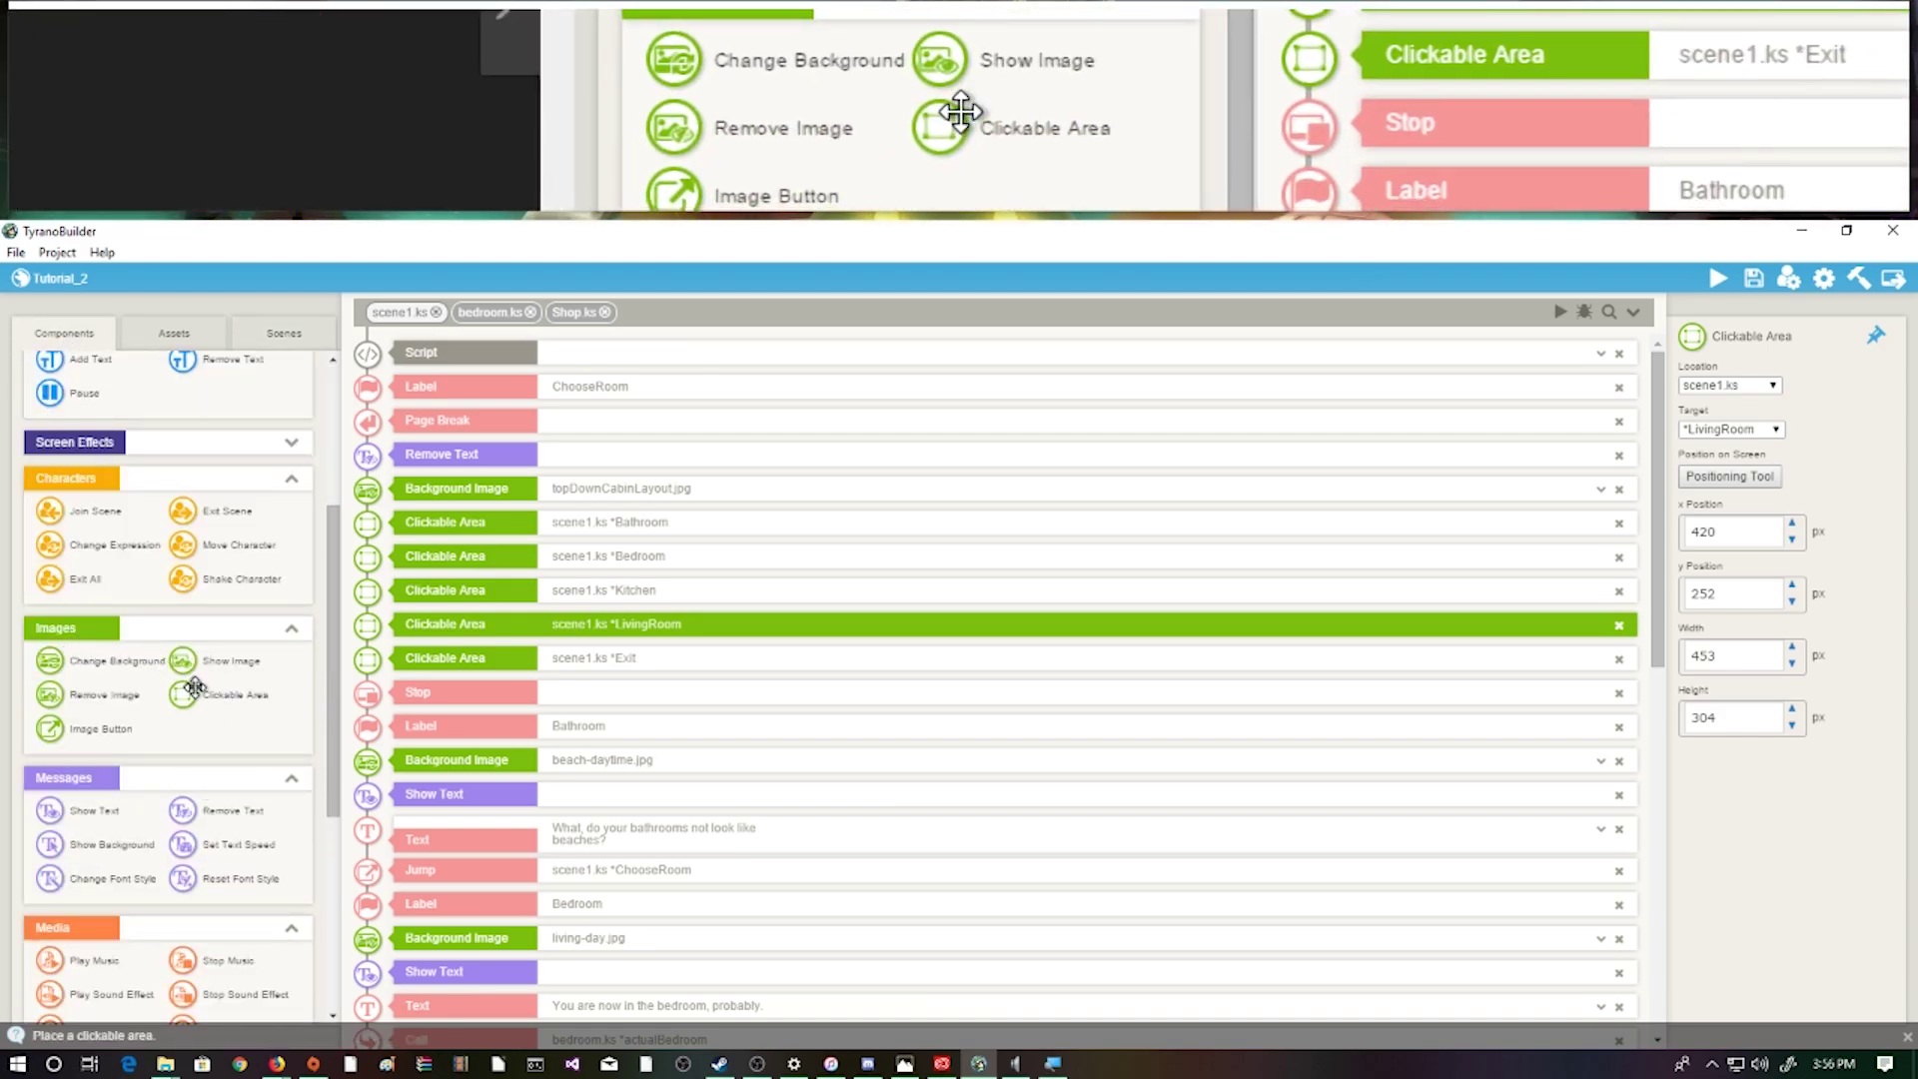
drag(219, 694, 549, 662)
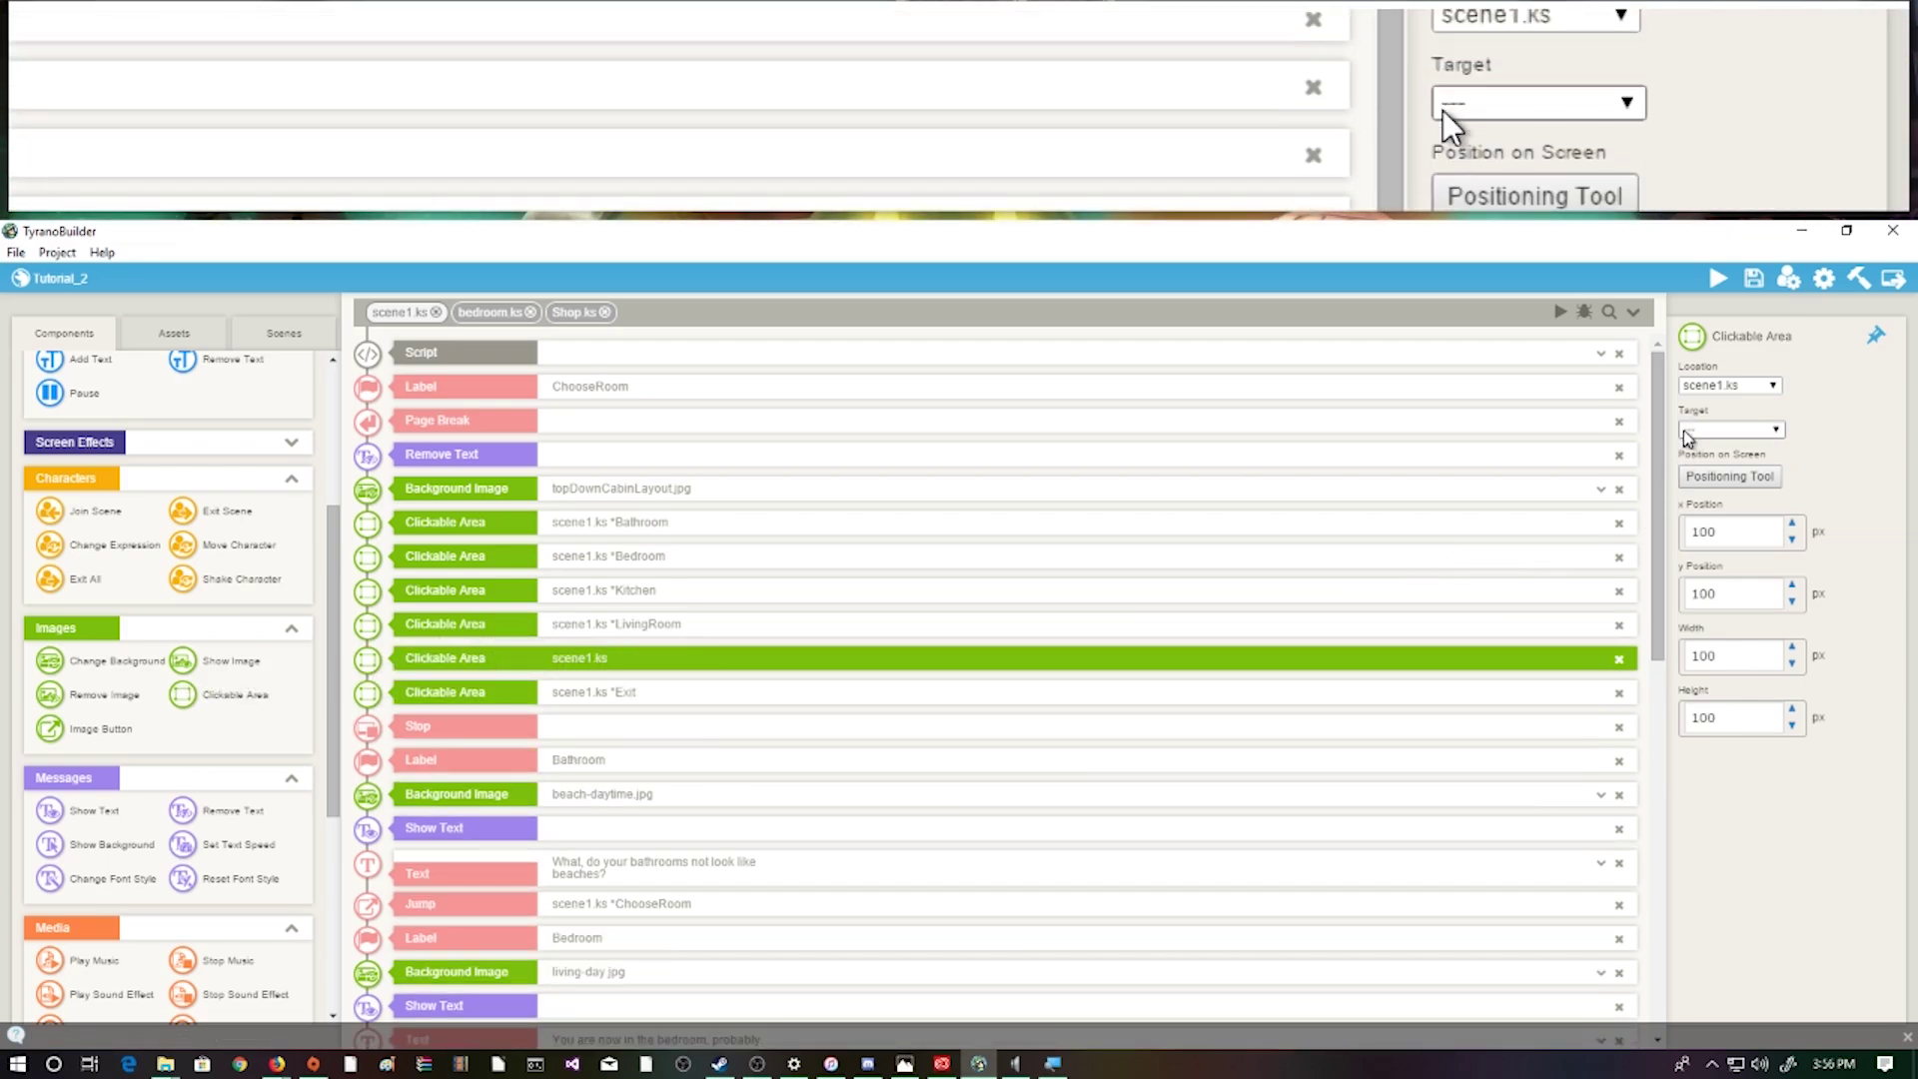
click(1725, 431)
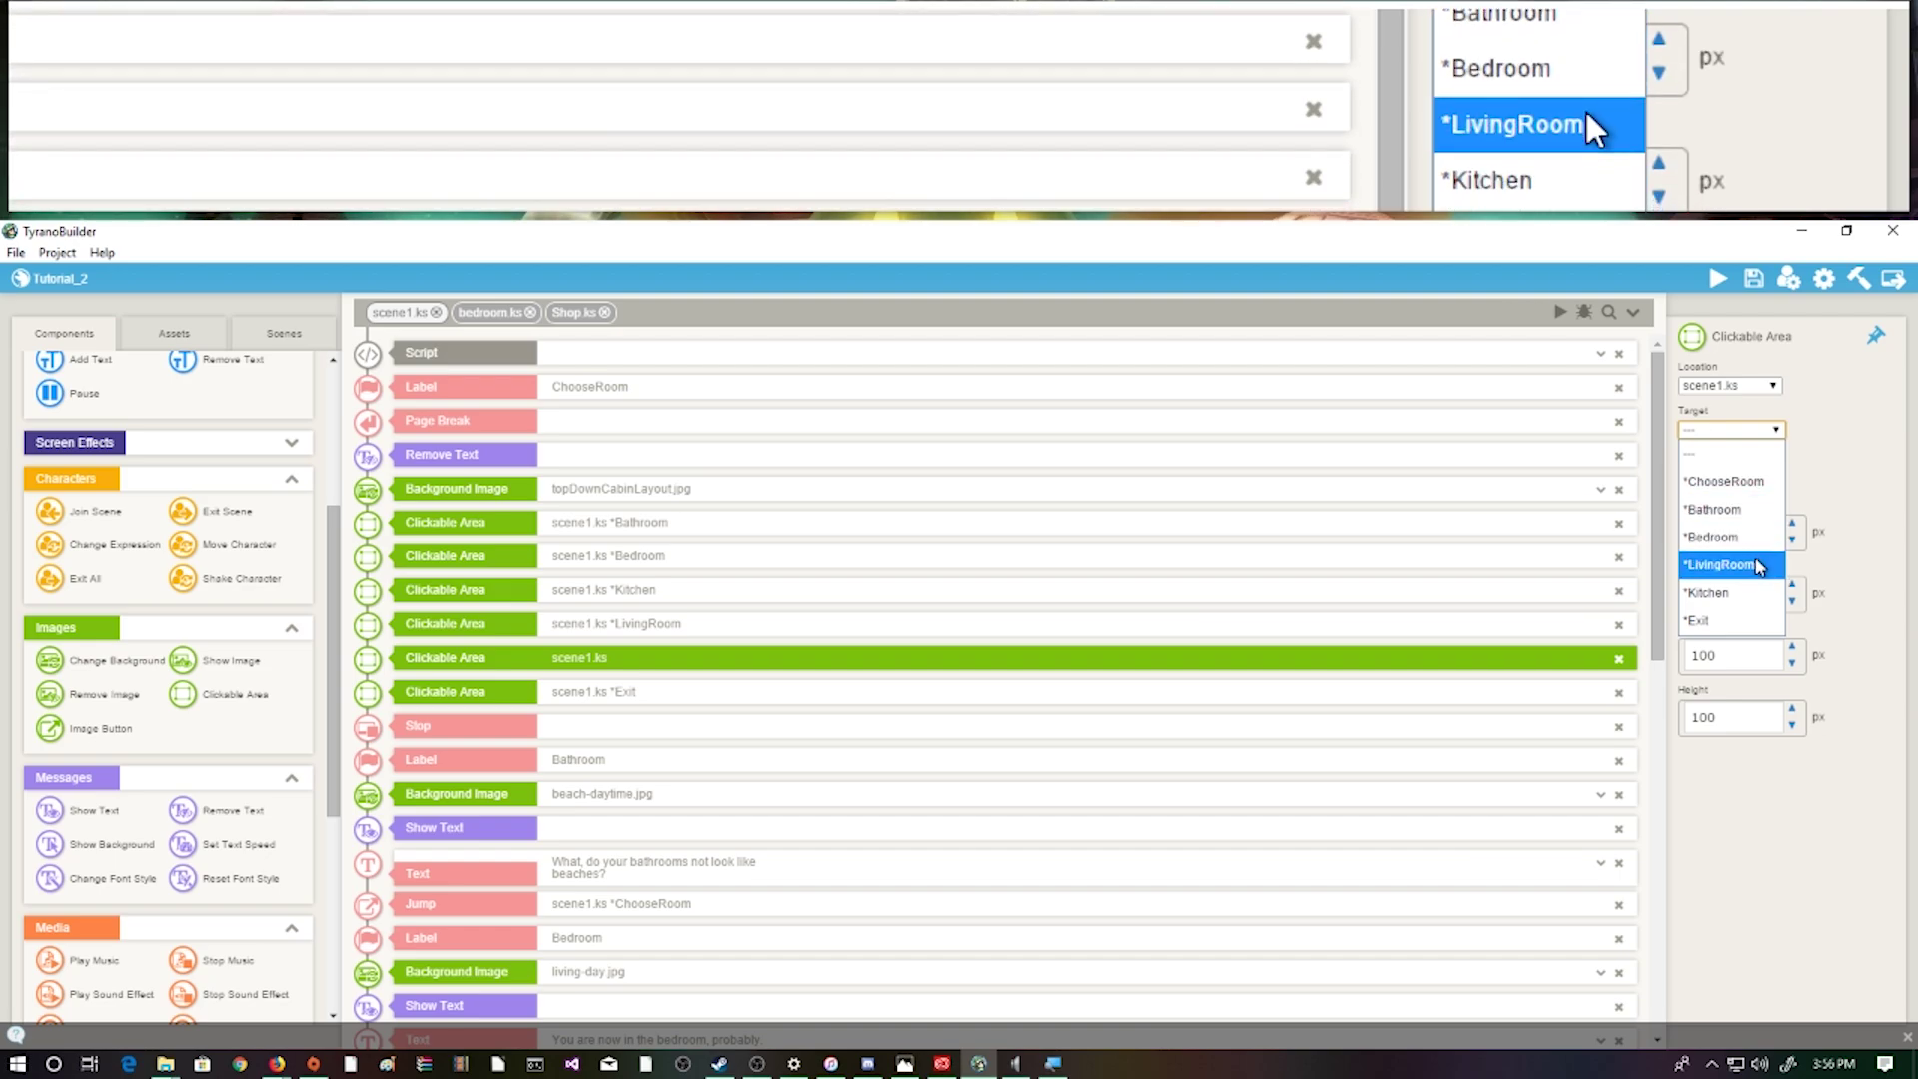
click(1861, 481)
click(1712, 427)
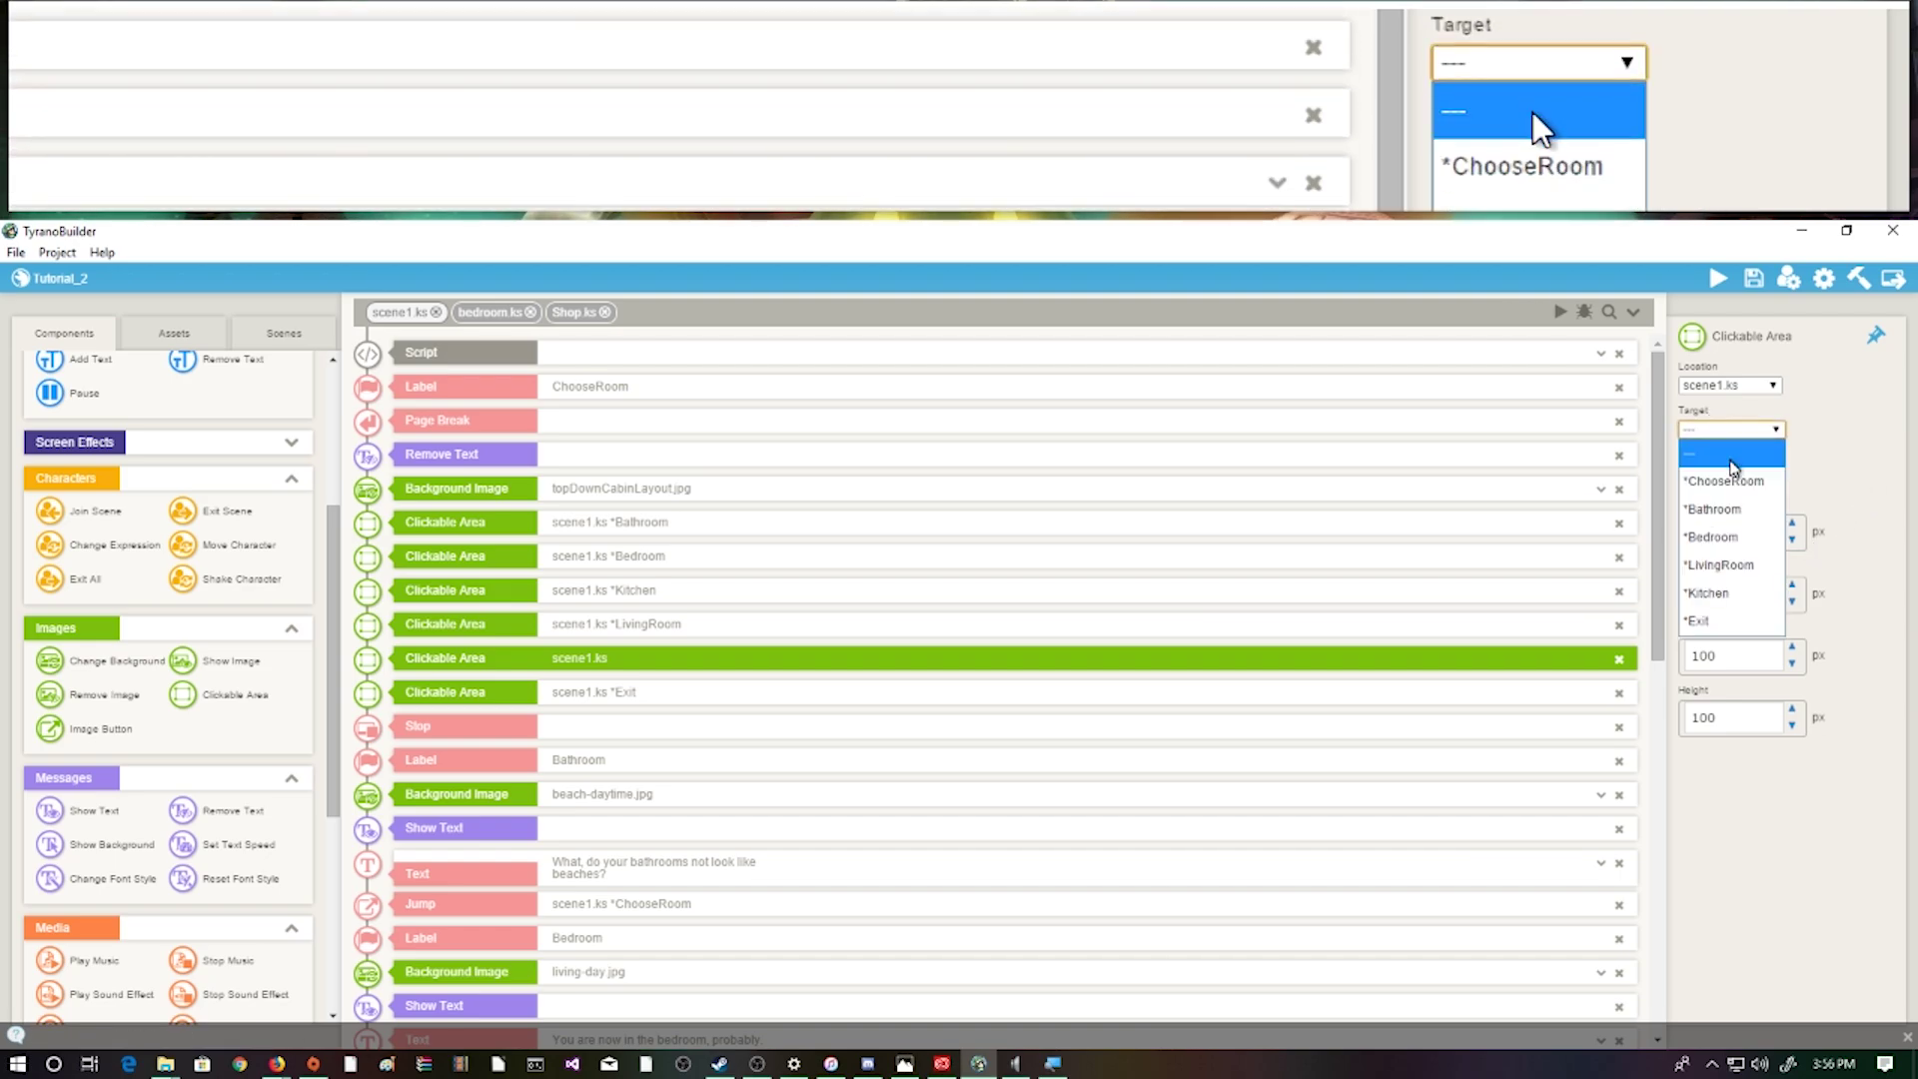
click(1868, 599)
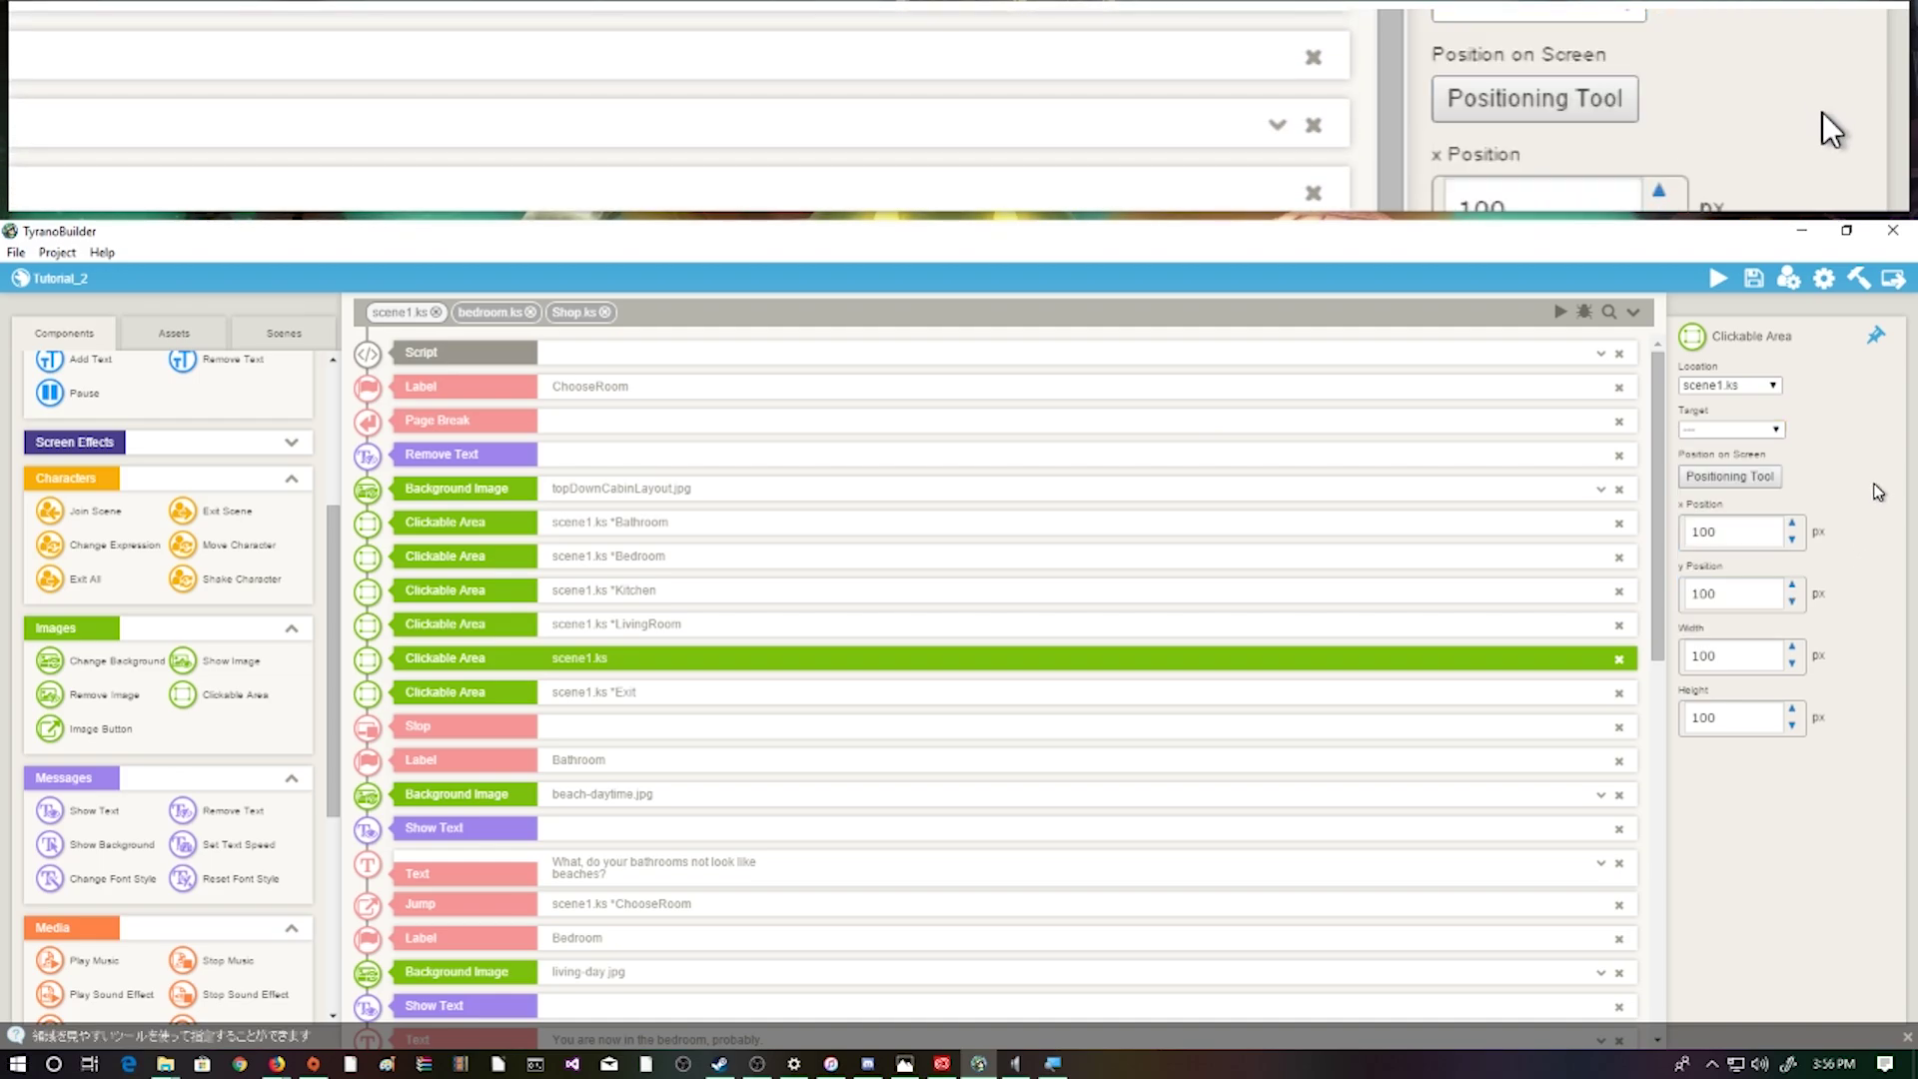
Position the new clickable area over the Dining Area at x 30, y 457, with width 282 px and height 124 px
click(1730, 476)
drag(622, 490, 811, 827)
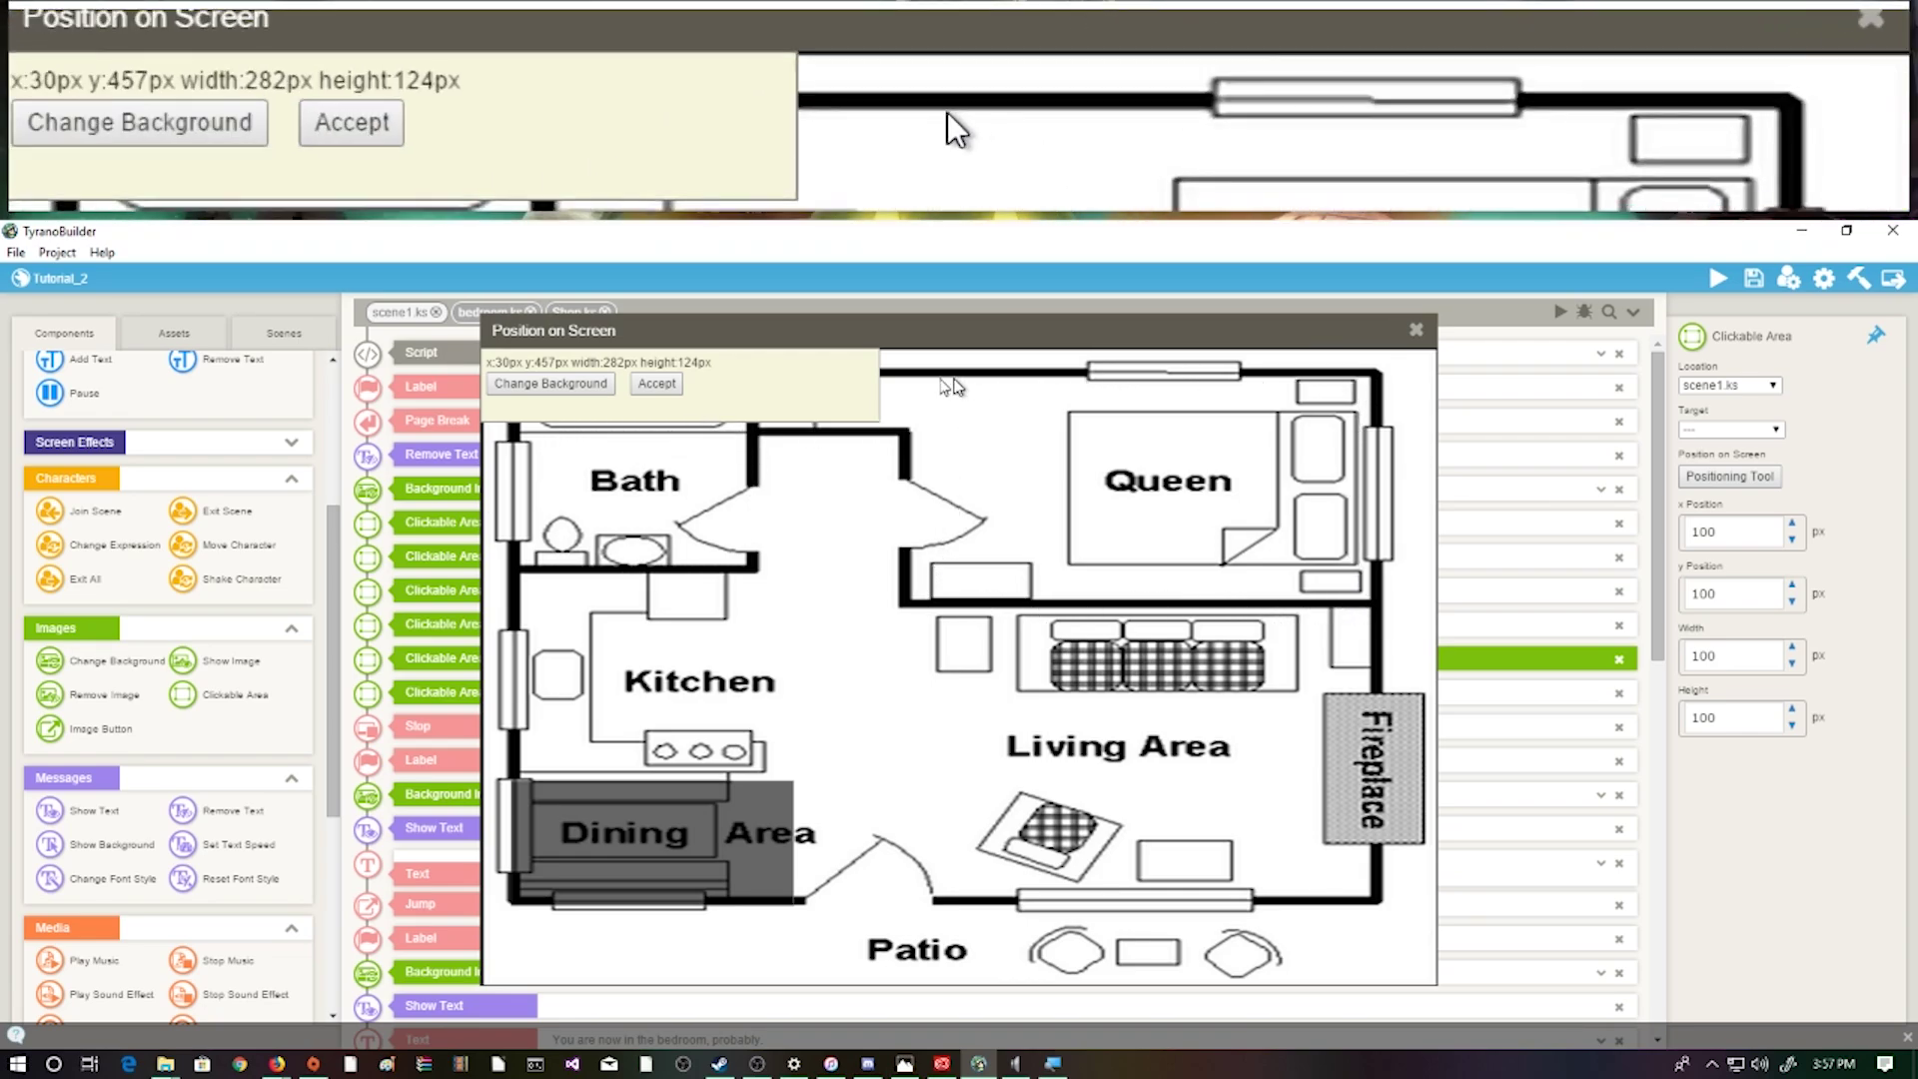
click(656, 383)
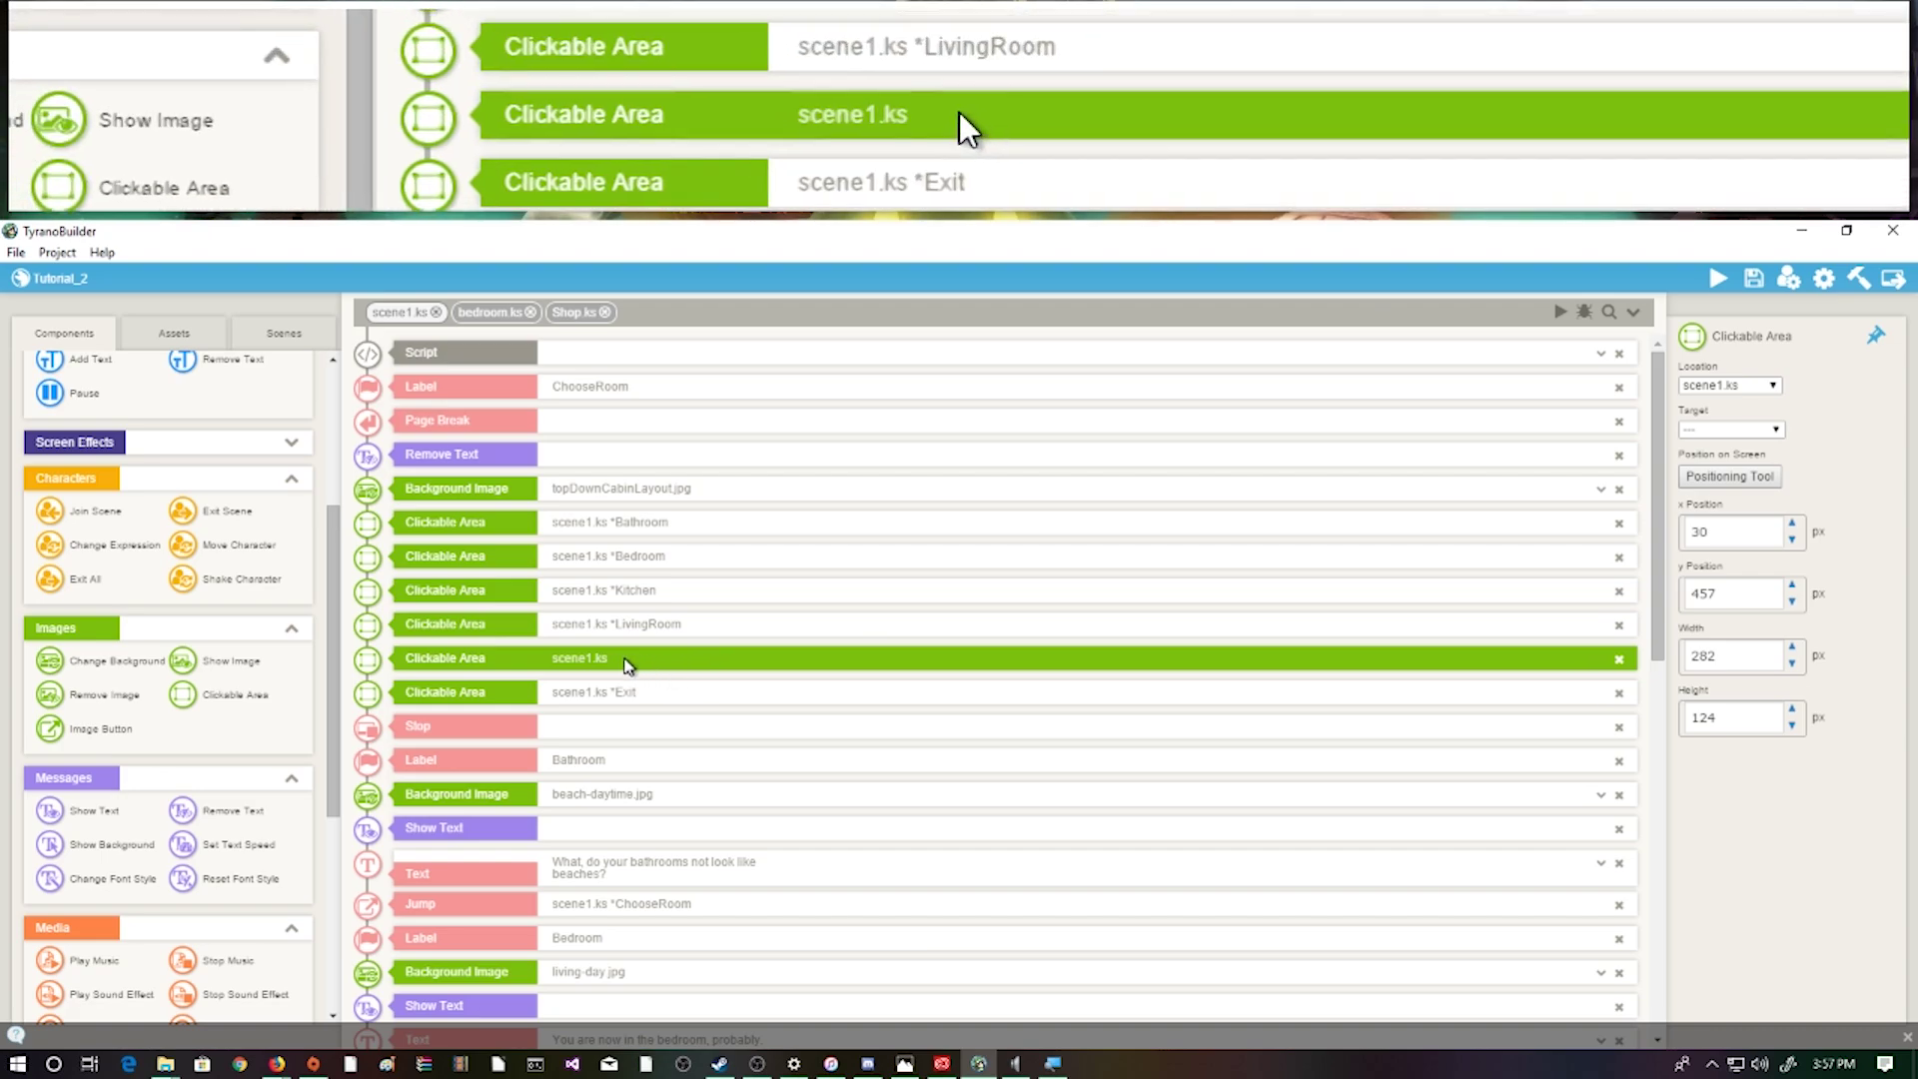
Insert a Label named DiningRoom between the Kitchen section's jump and the Exit label
scroll(630, 667, down, 10)
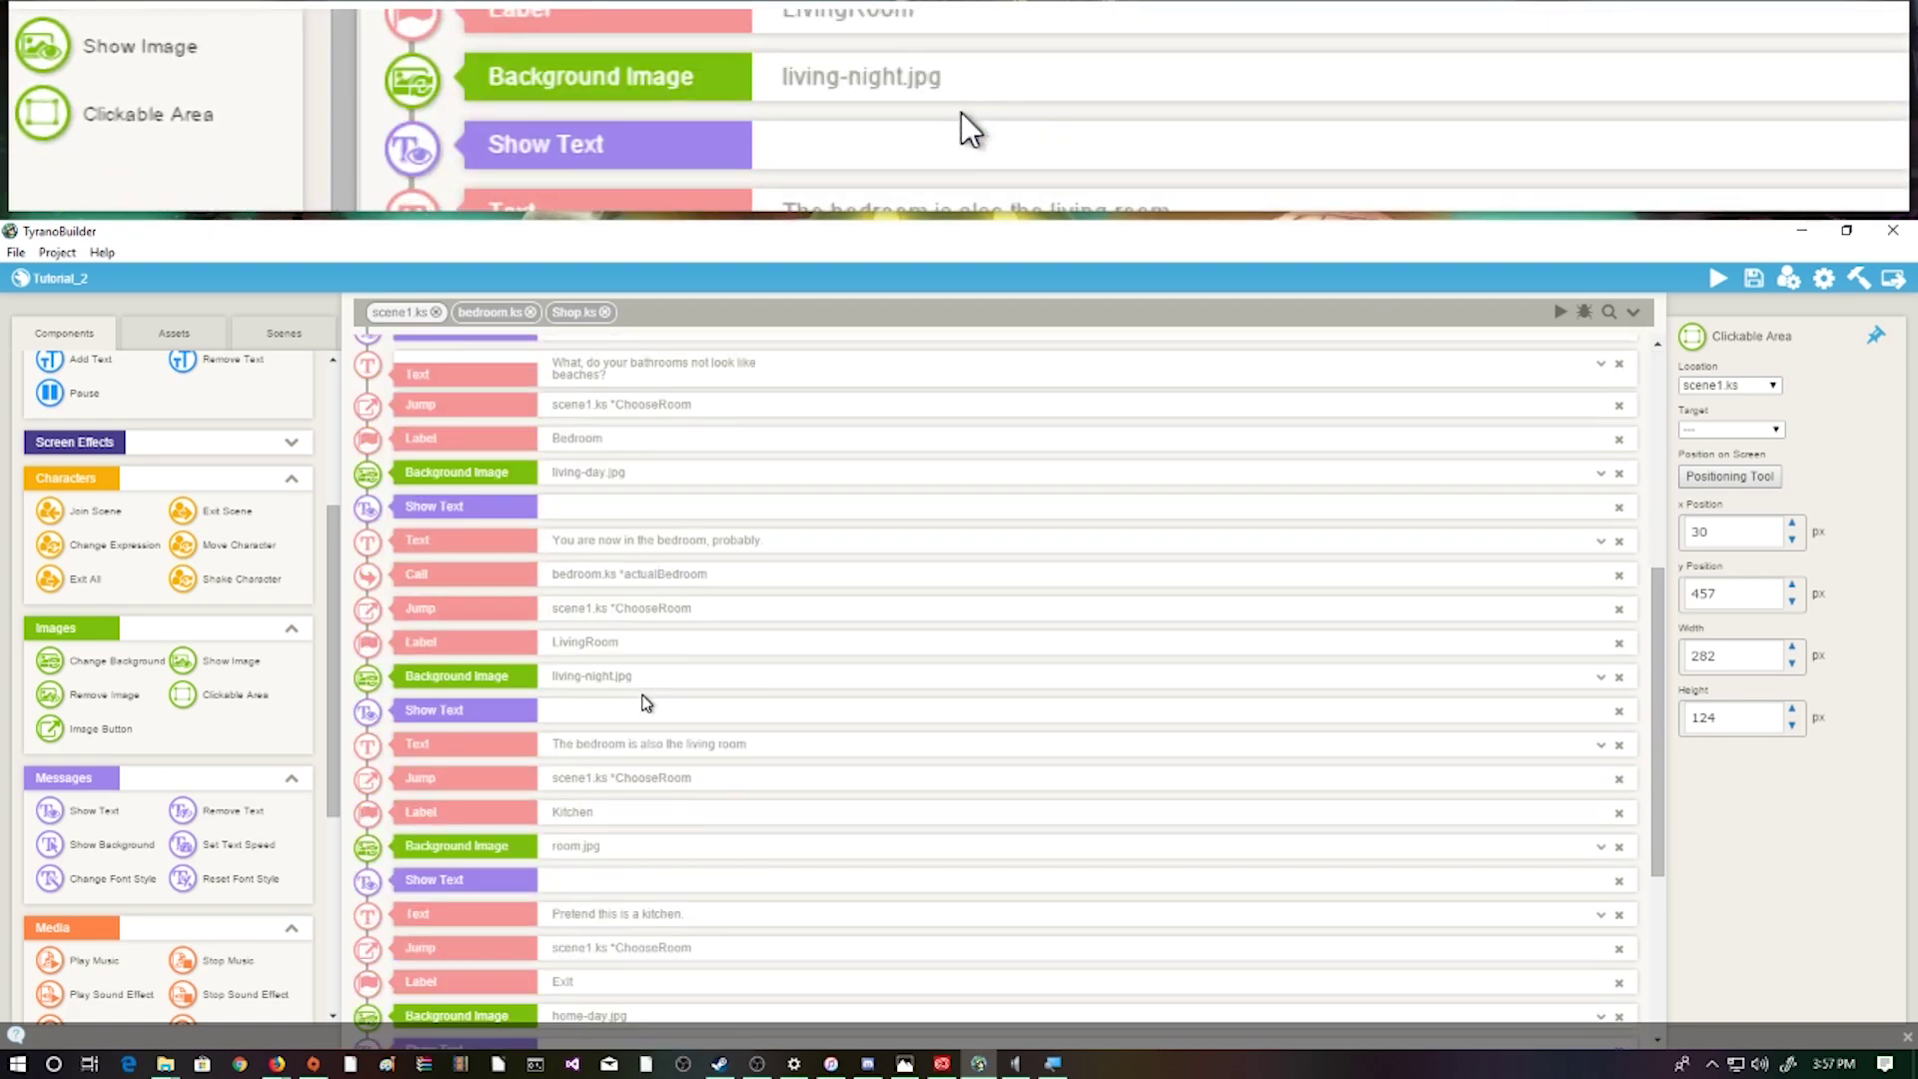
scroll(644, 700, down, 2)
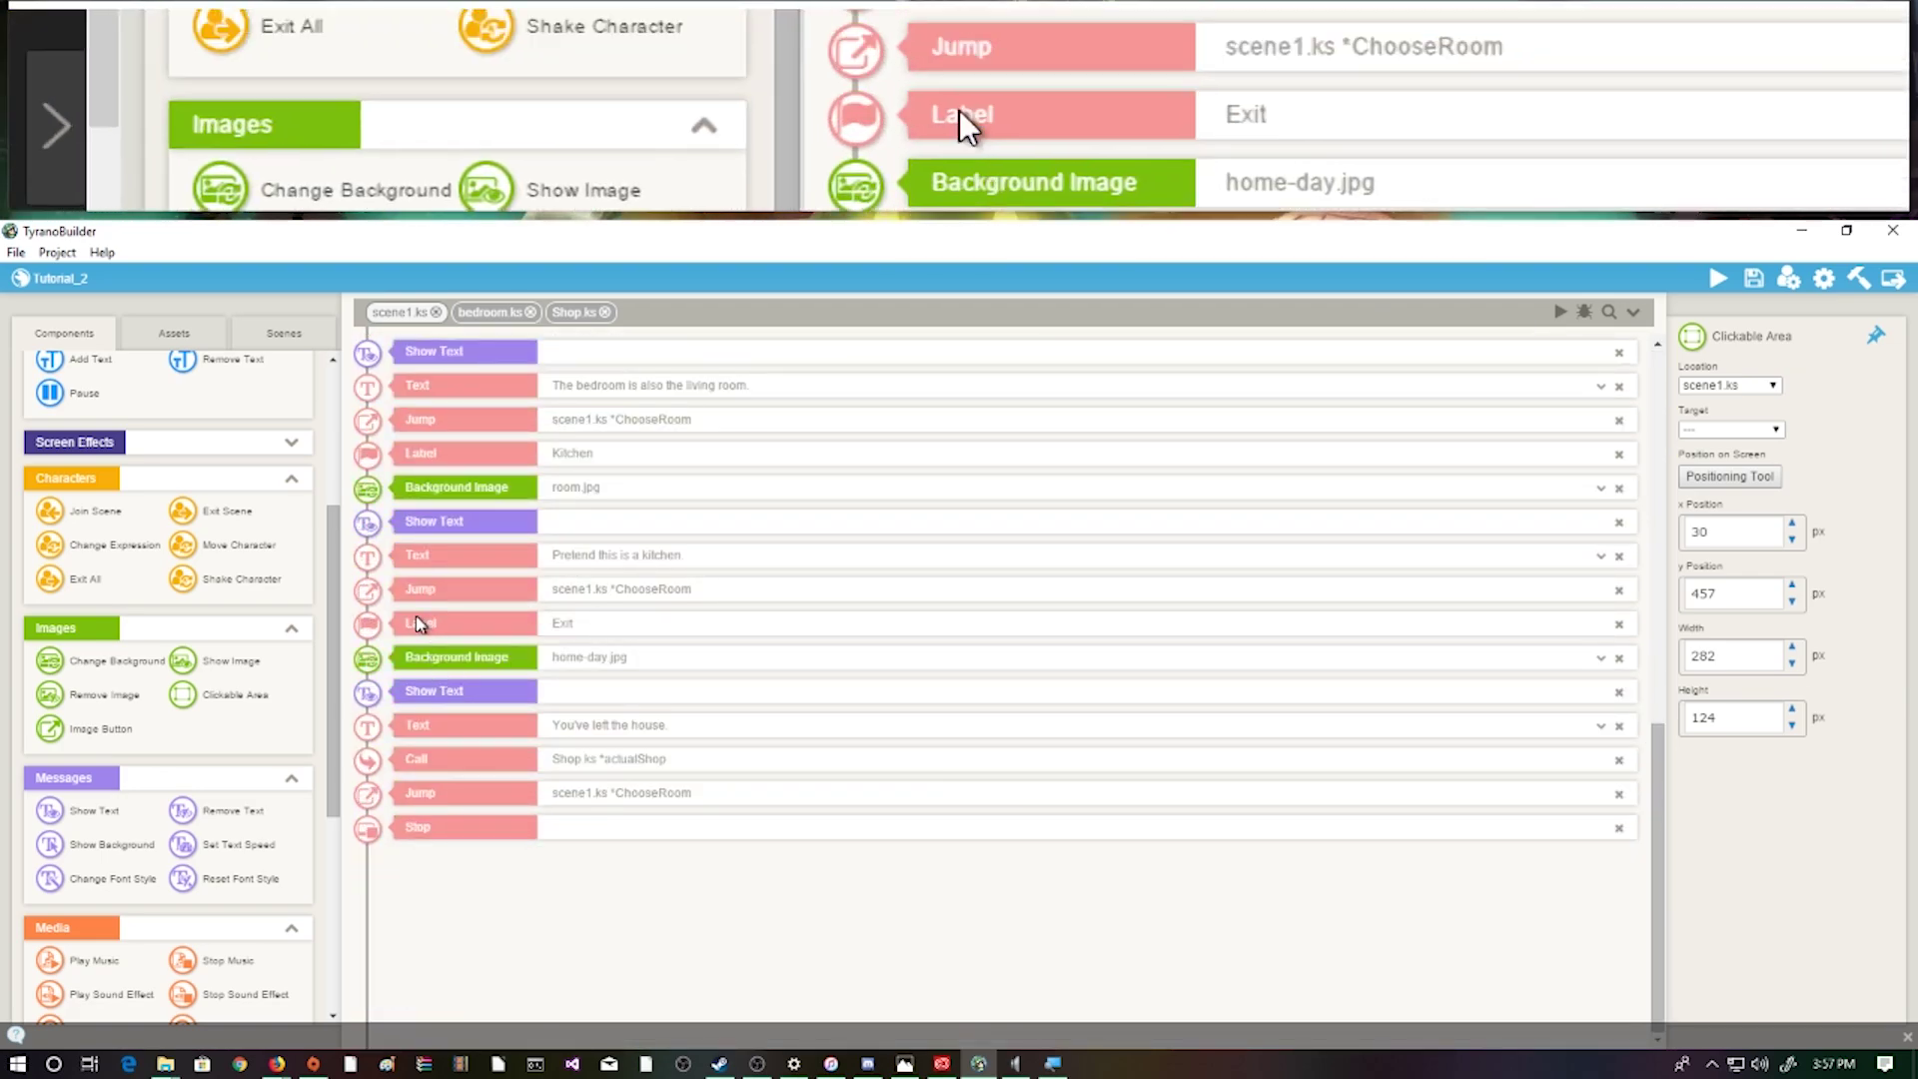
scroll(240, 565, up, 5)
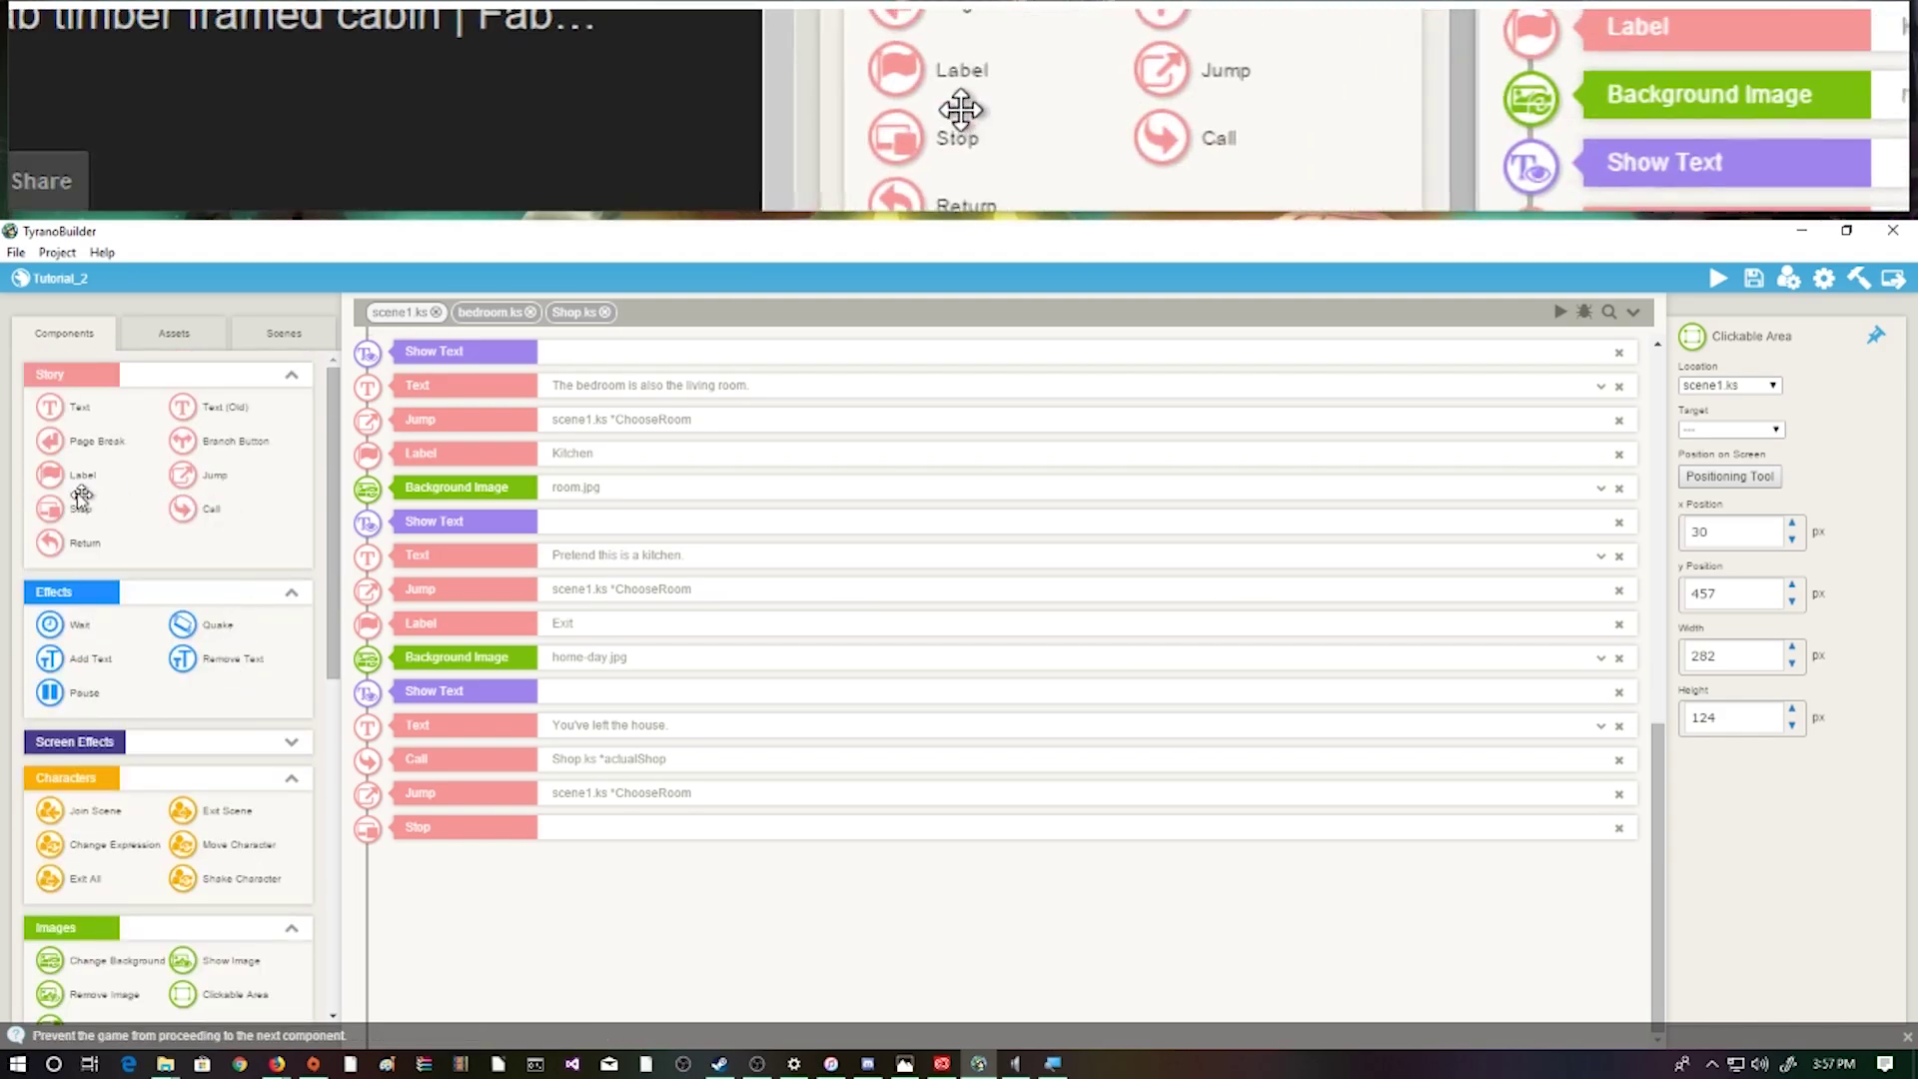
drag(50, 474, 510, 623)
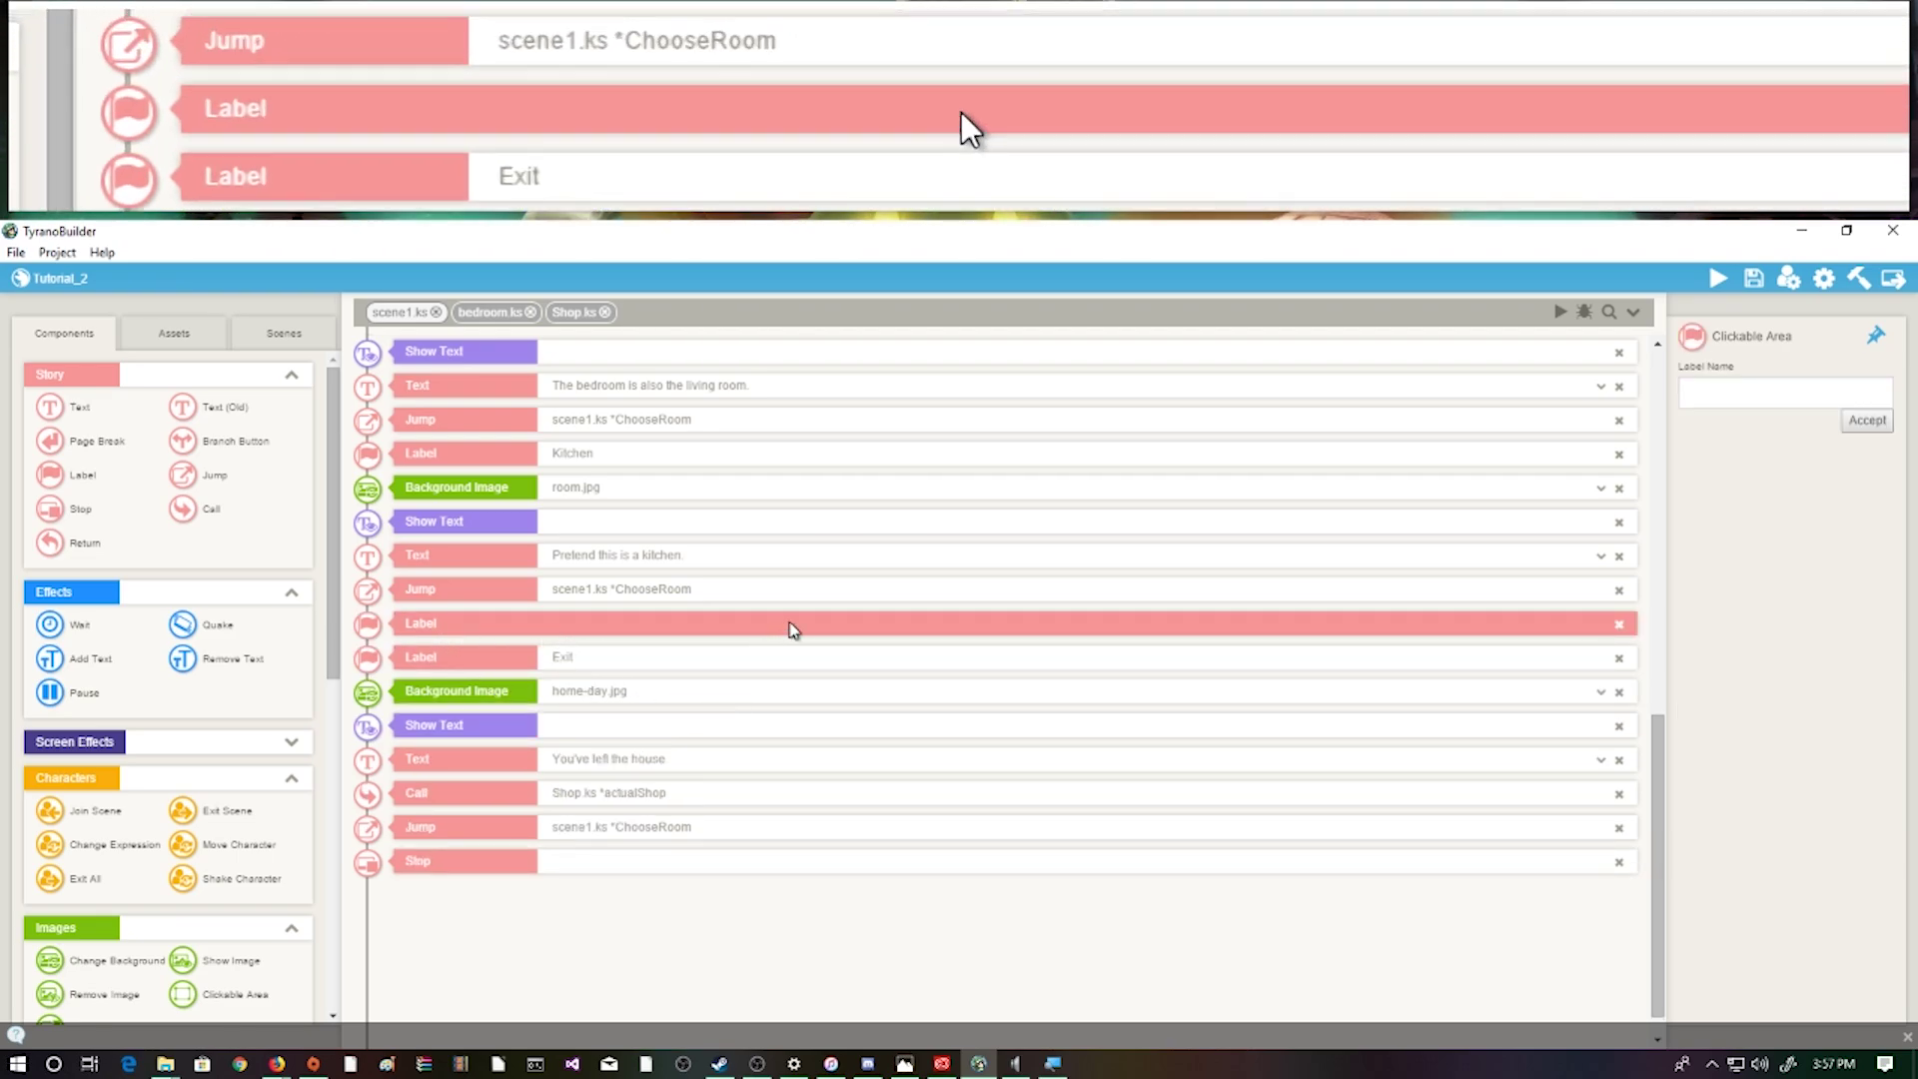
click(1729, 389)
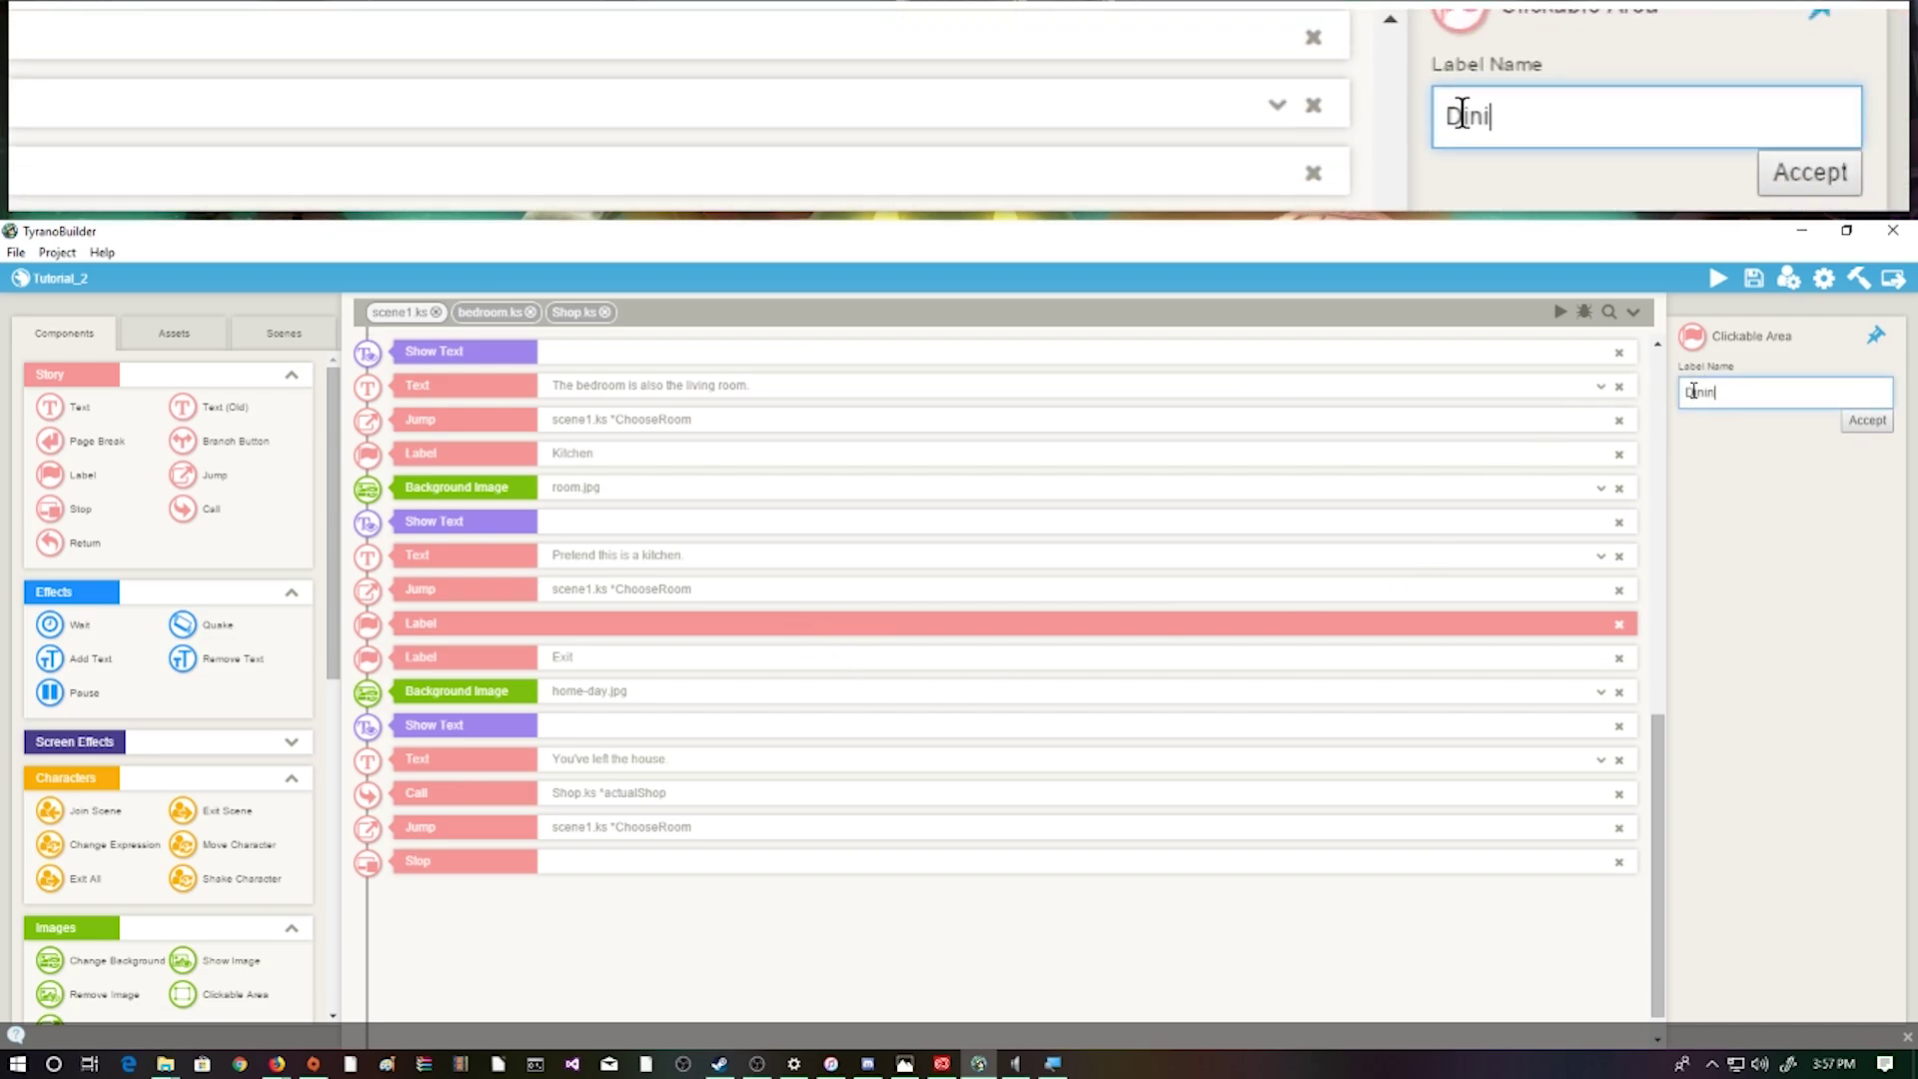
text(DiningRoom)
click(1866, 419)
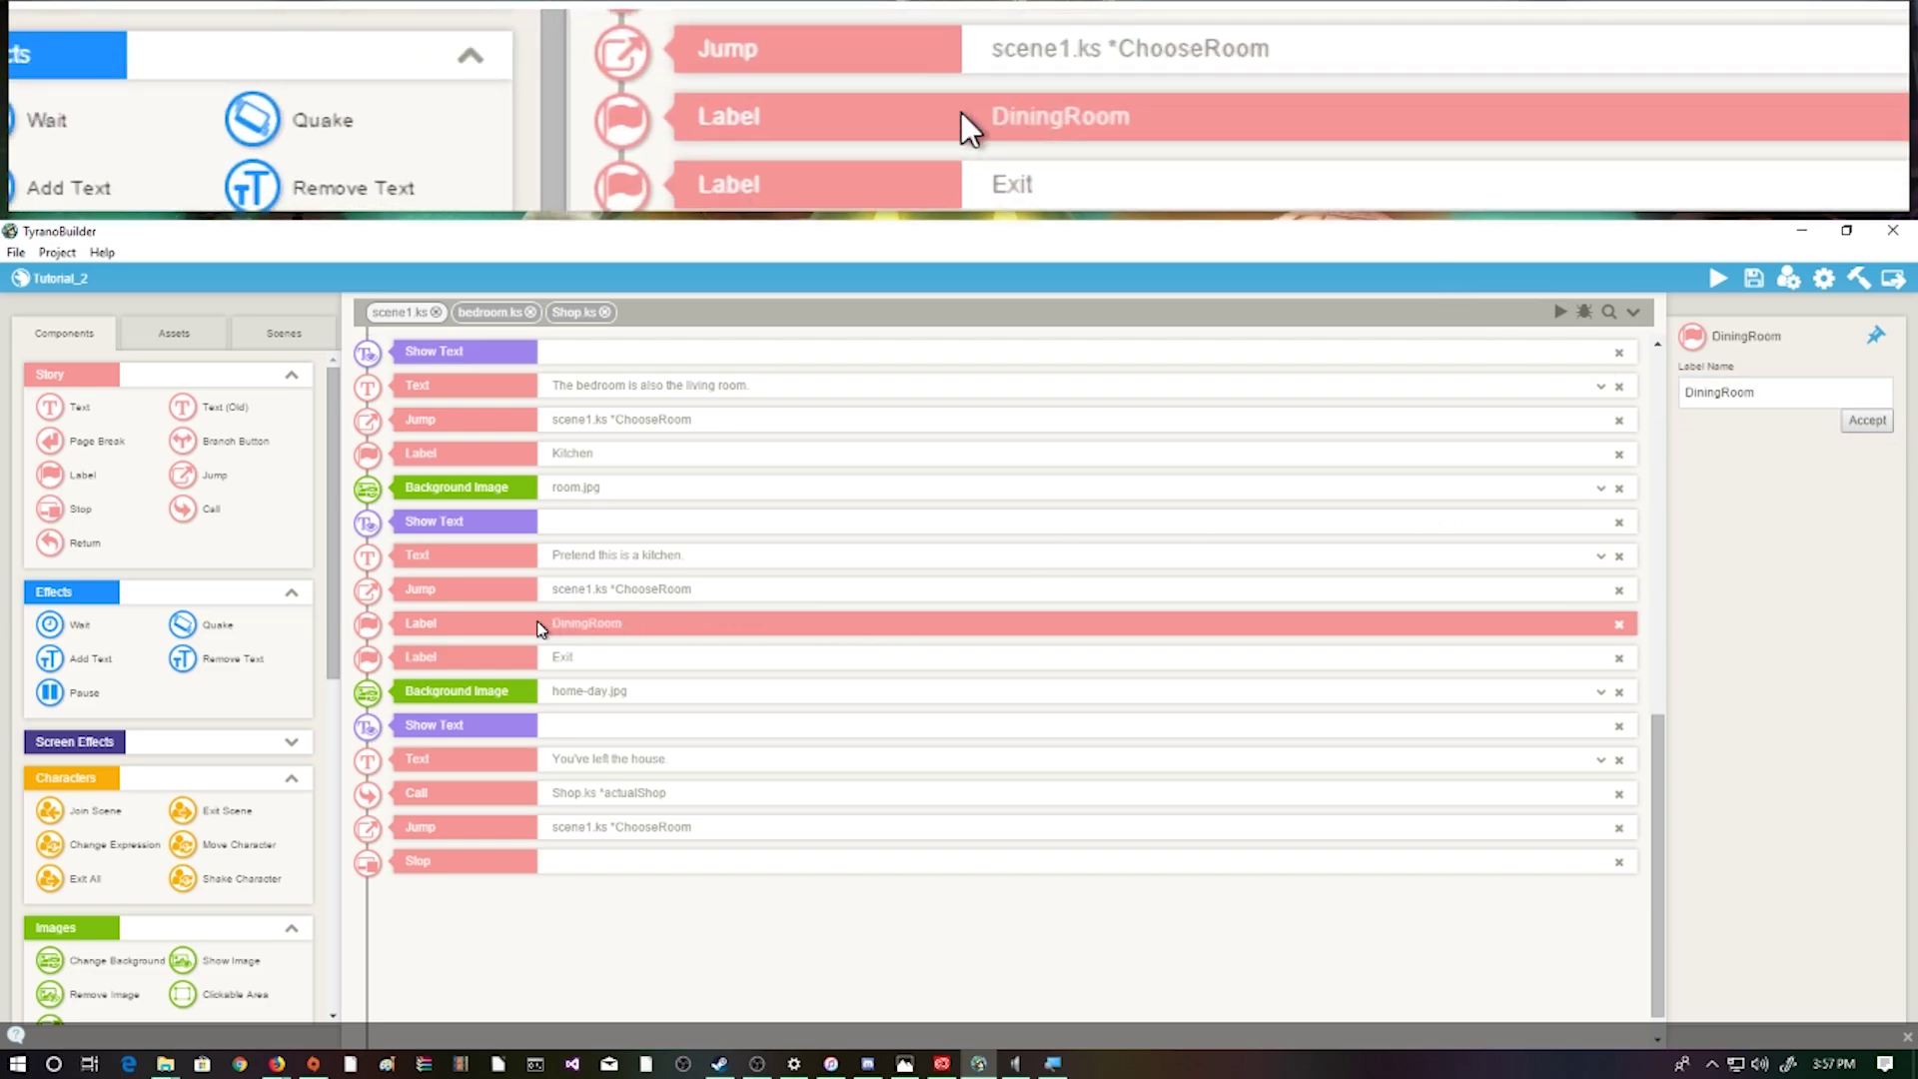
Set the target of the untargeted clickable area between LivingRoom and Exit to *DiningRoom
scroll(552, 633, up, 1)
scroll(549, 627, up, 7)
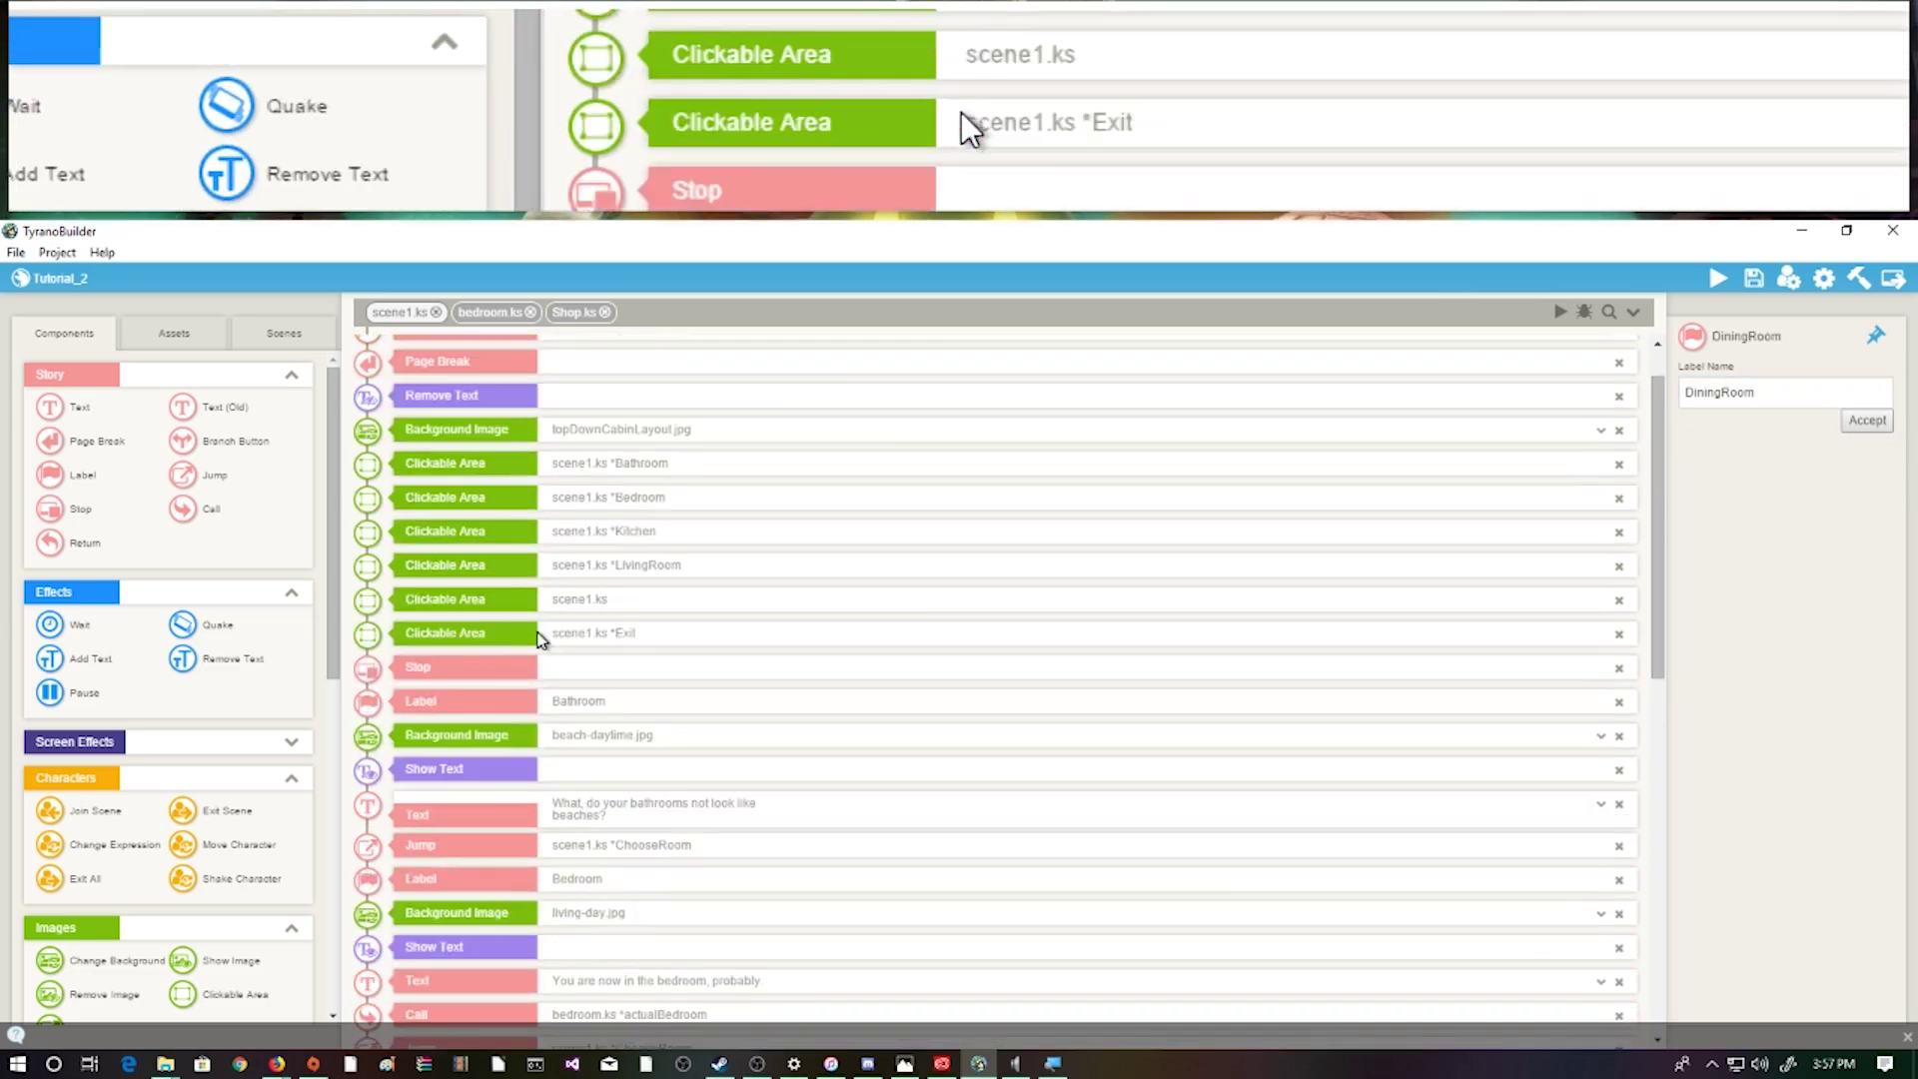
click(575, 610)
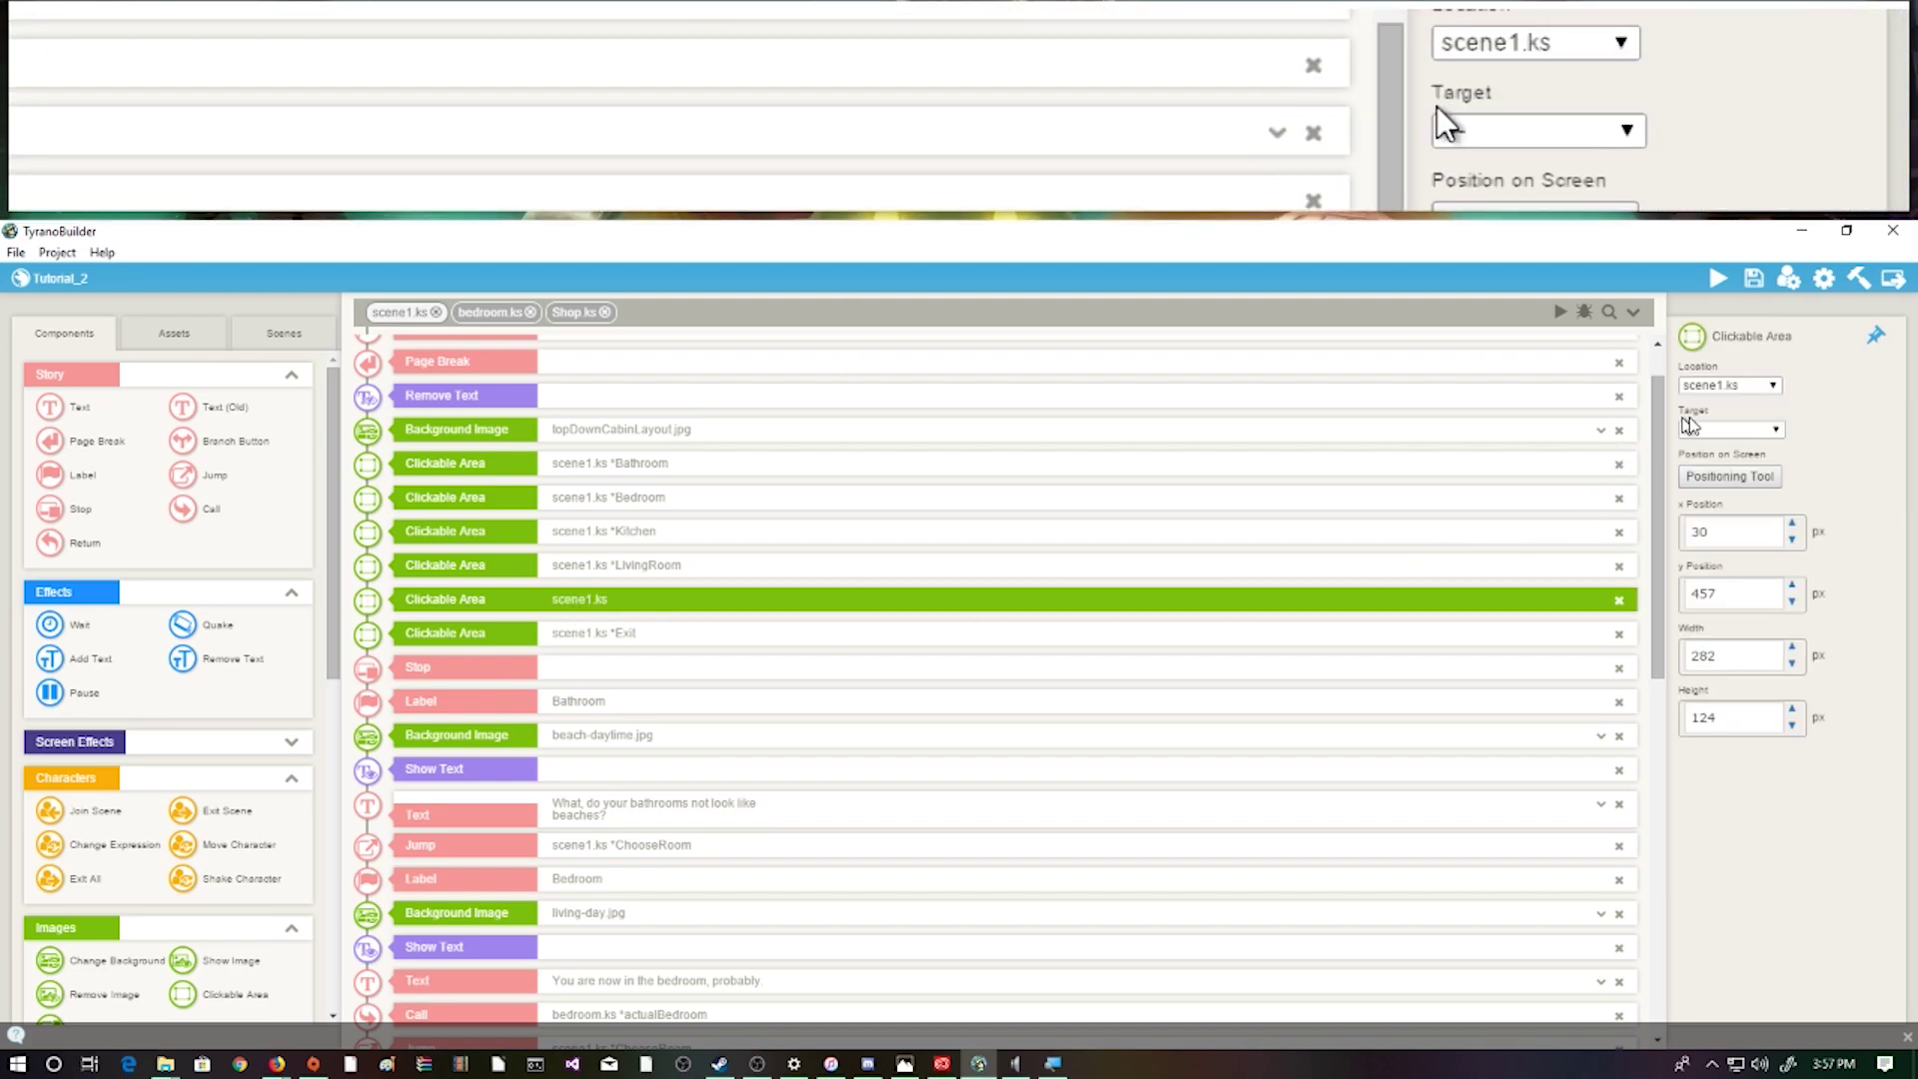
click(1768, 430)
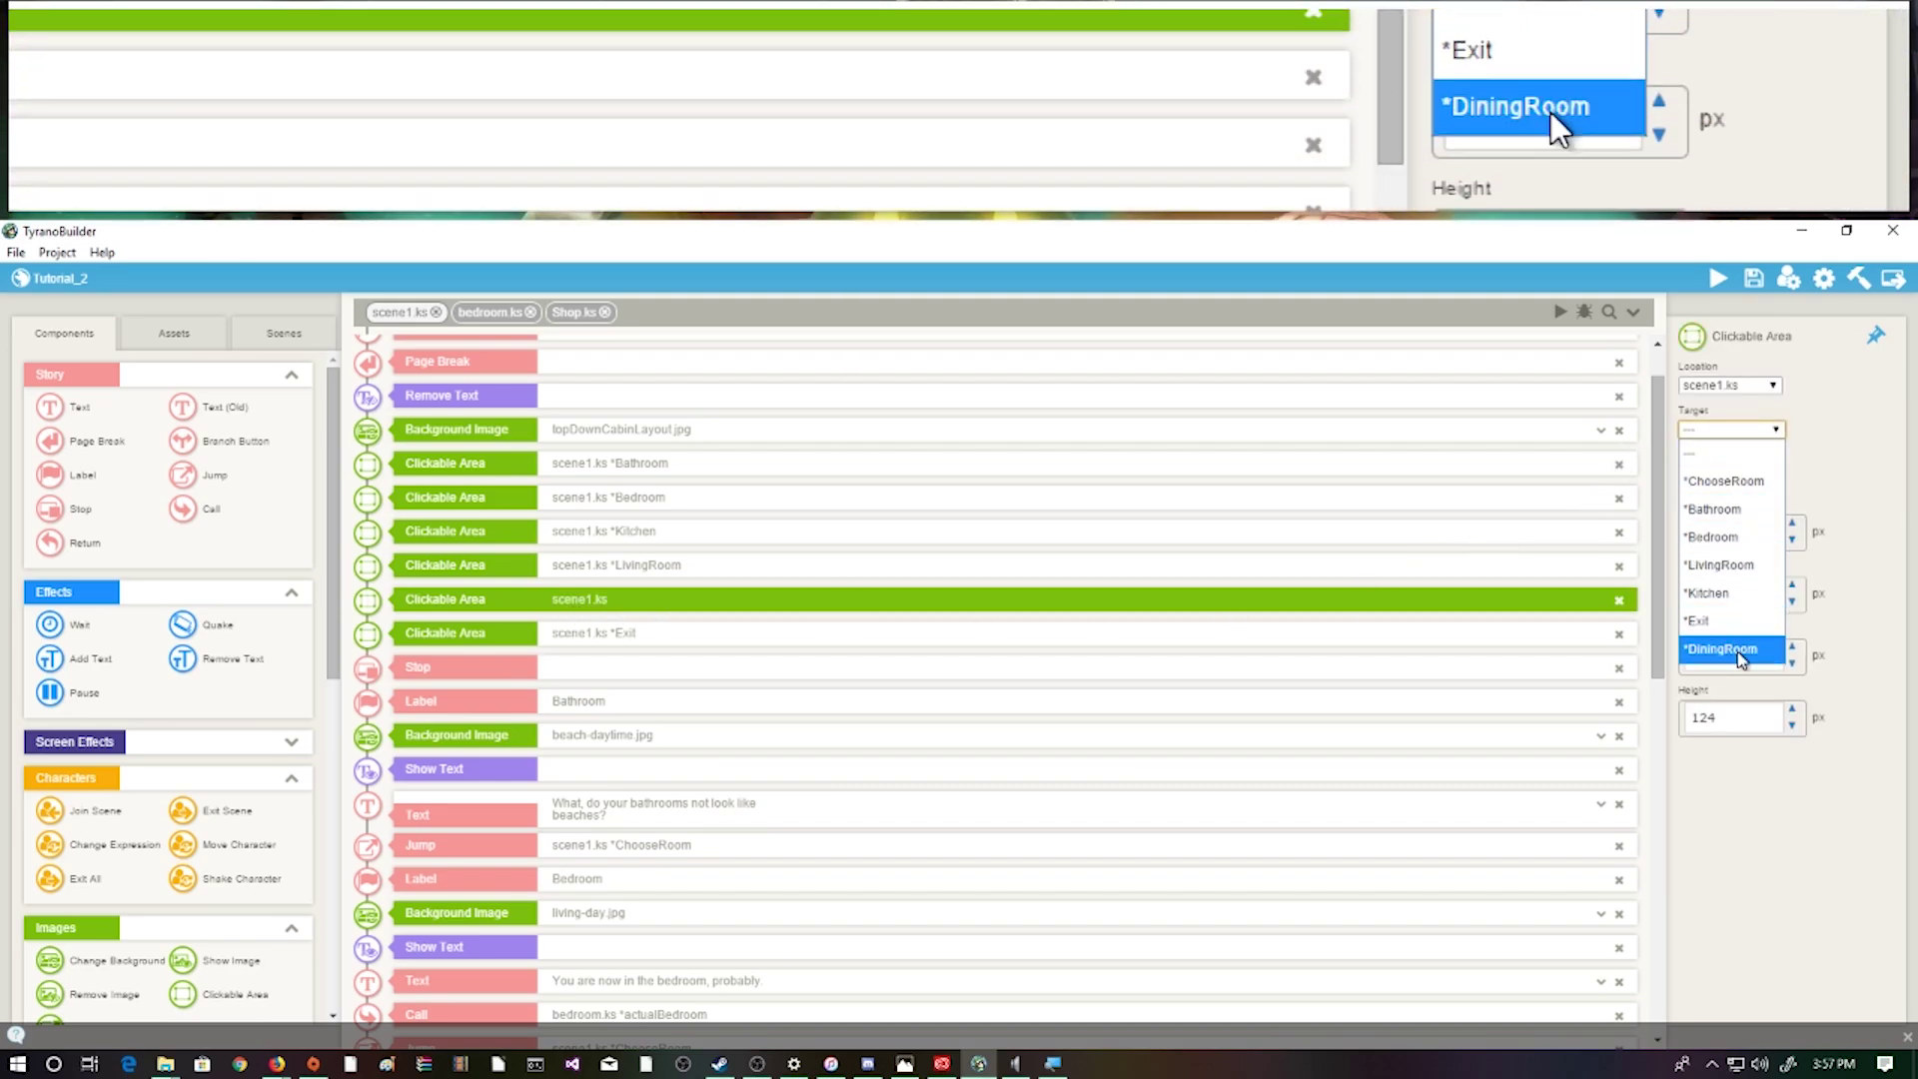
click(1730, 649)
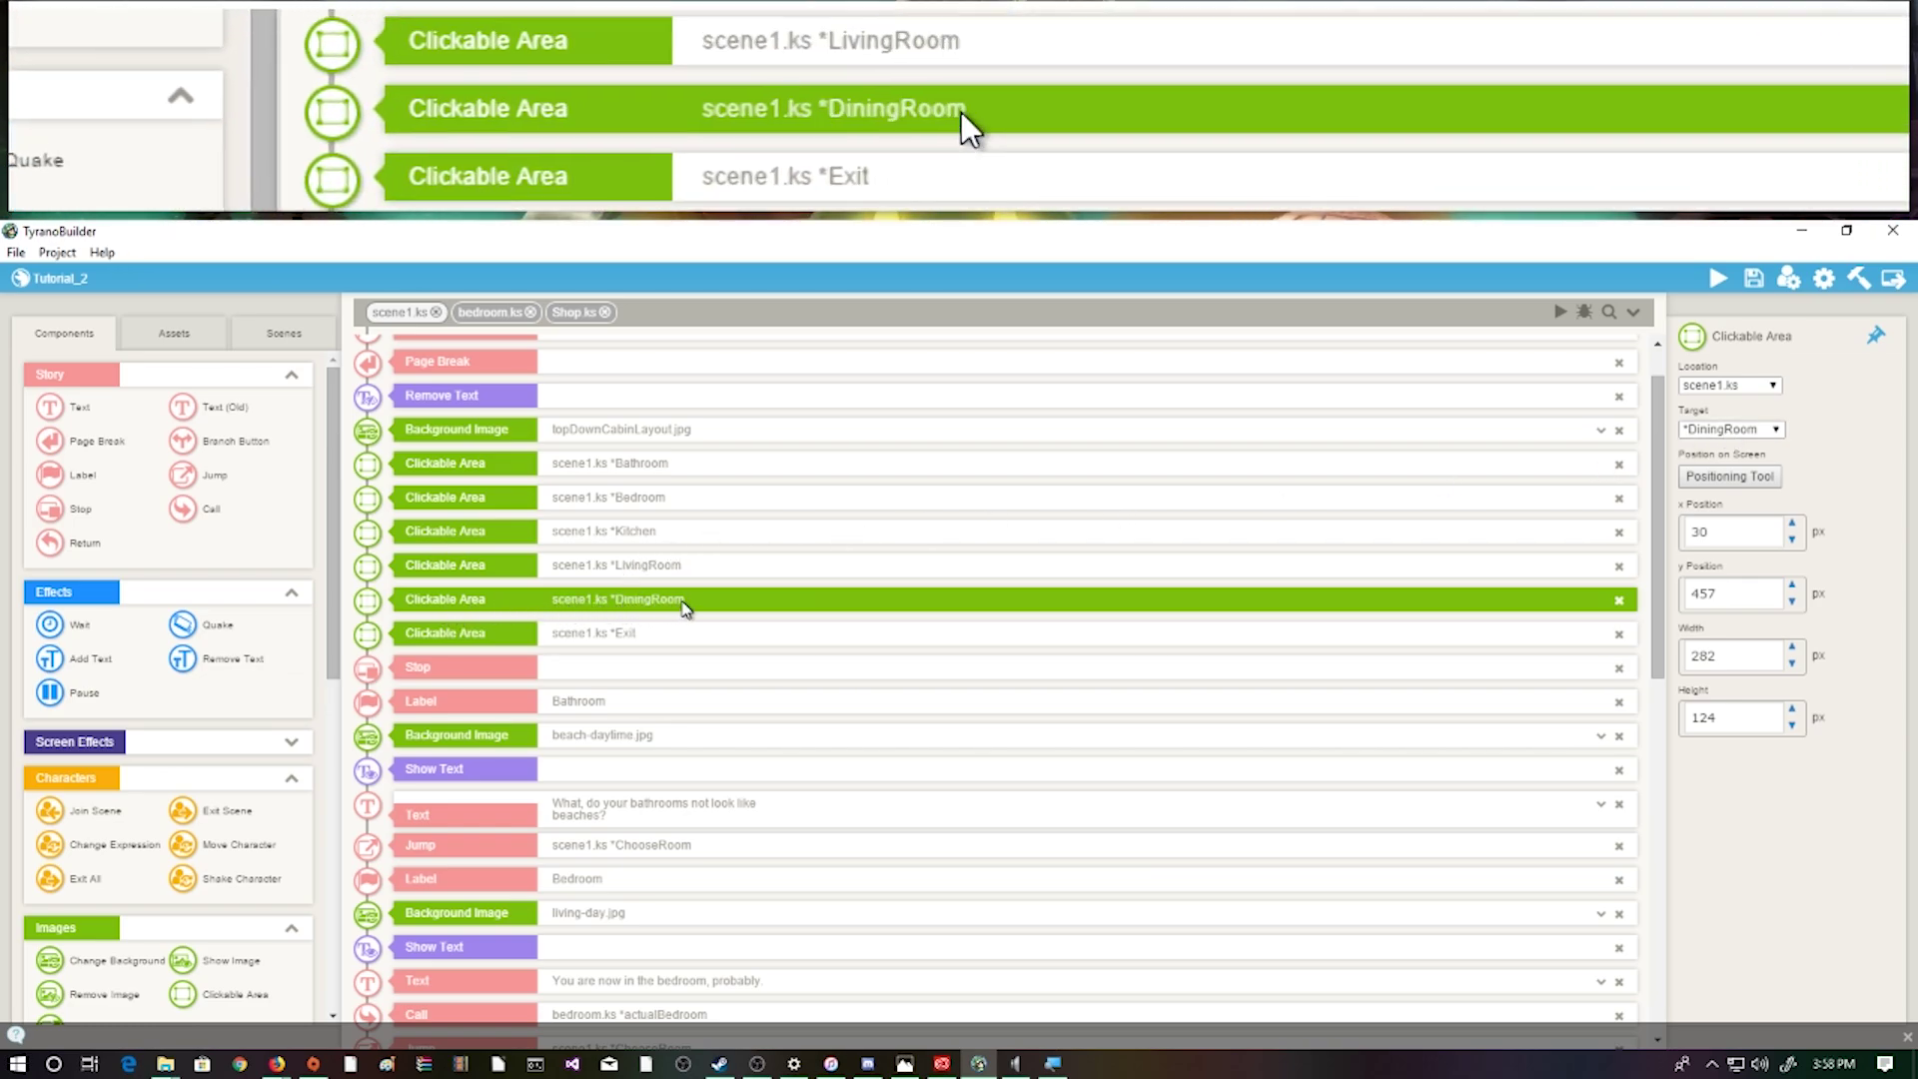
Insert a background change directly below the DiningRoom label using the image back-of-school-day.jpg
scroll(669, 615, down, 10)
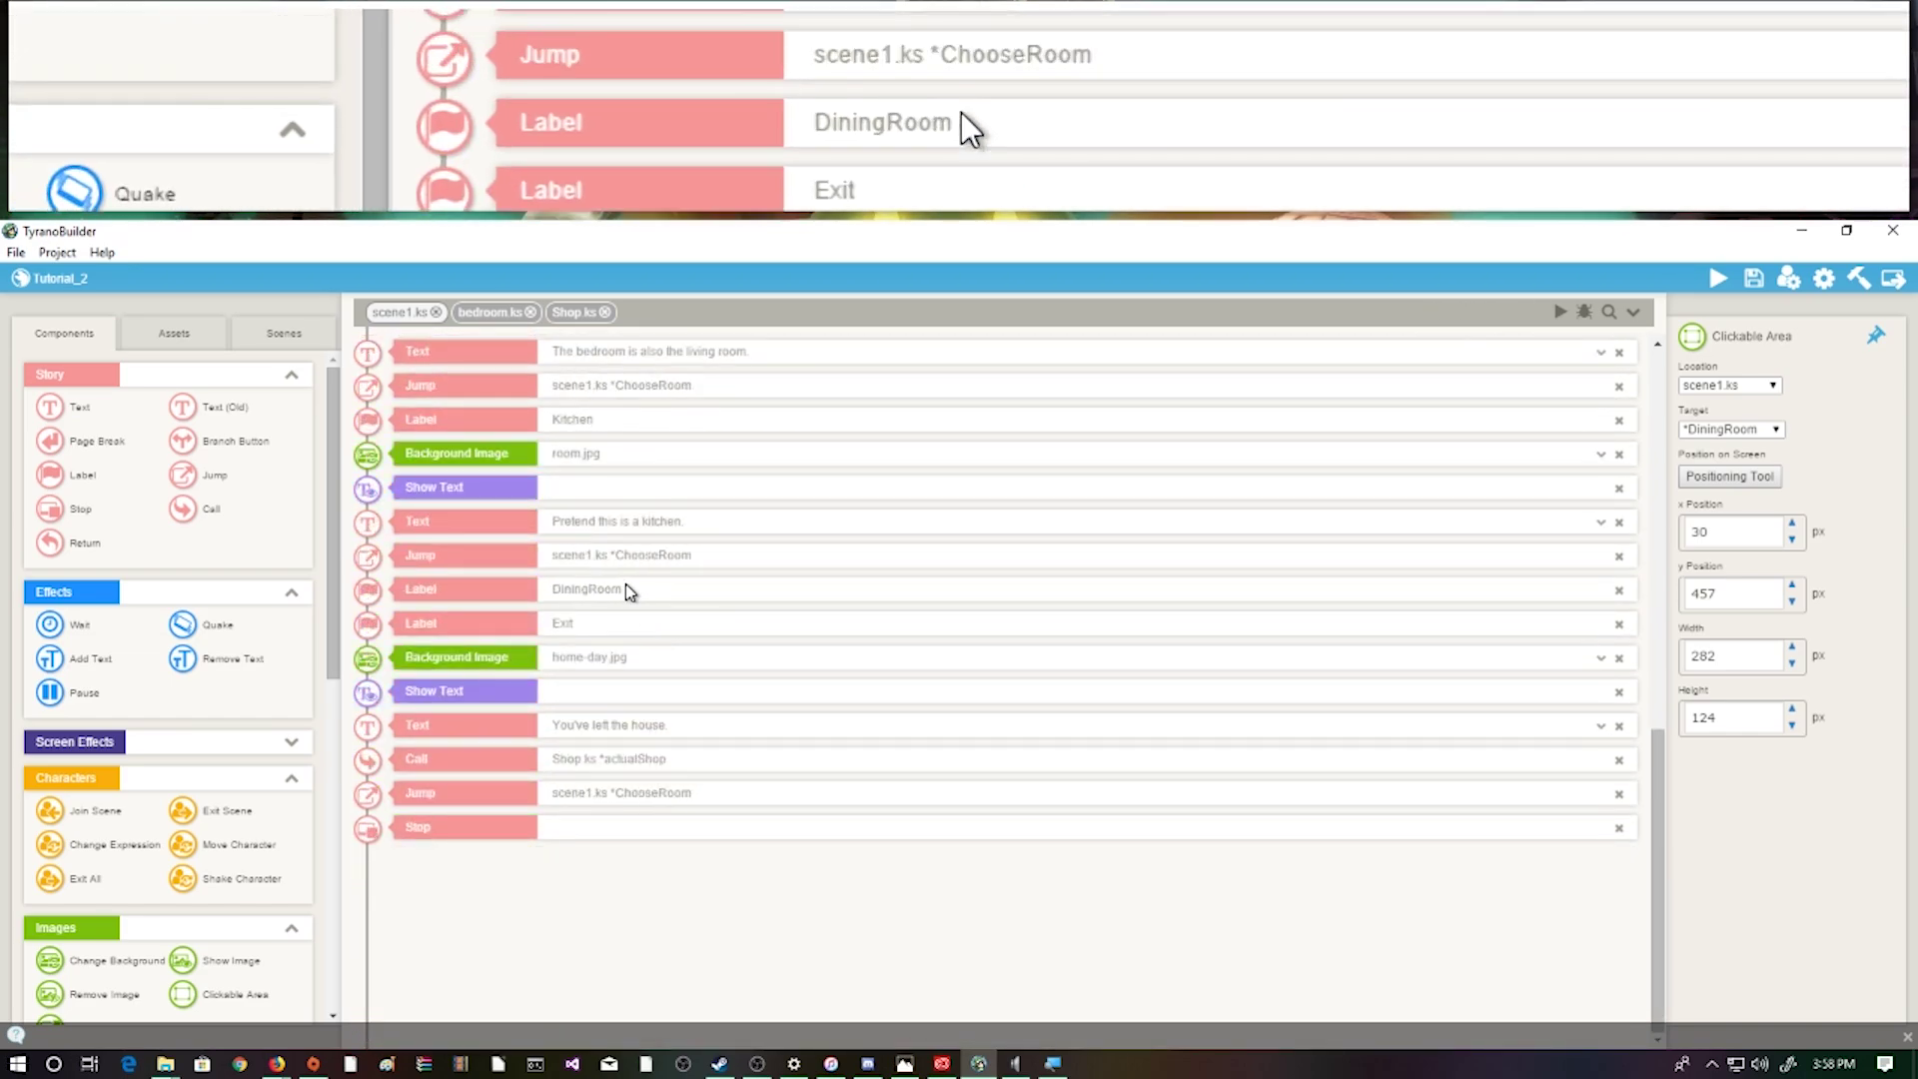
click(631, 589)
scroll(185, 834, down, 1)
drag(87, 858, 566, 617)
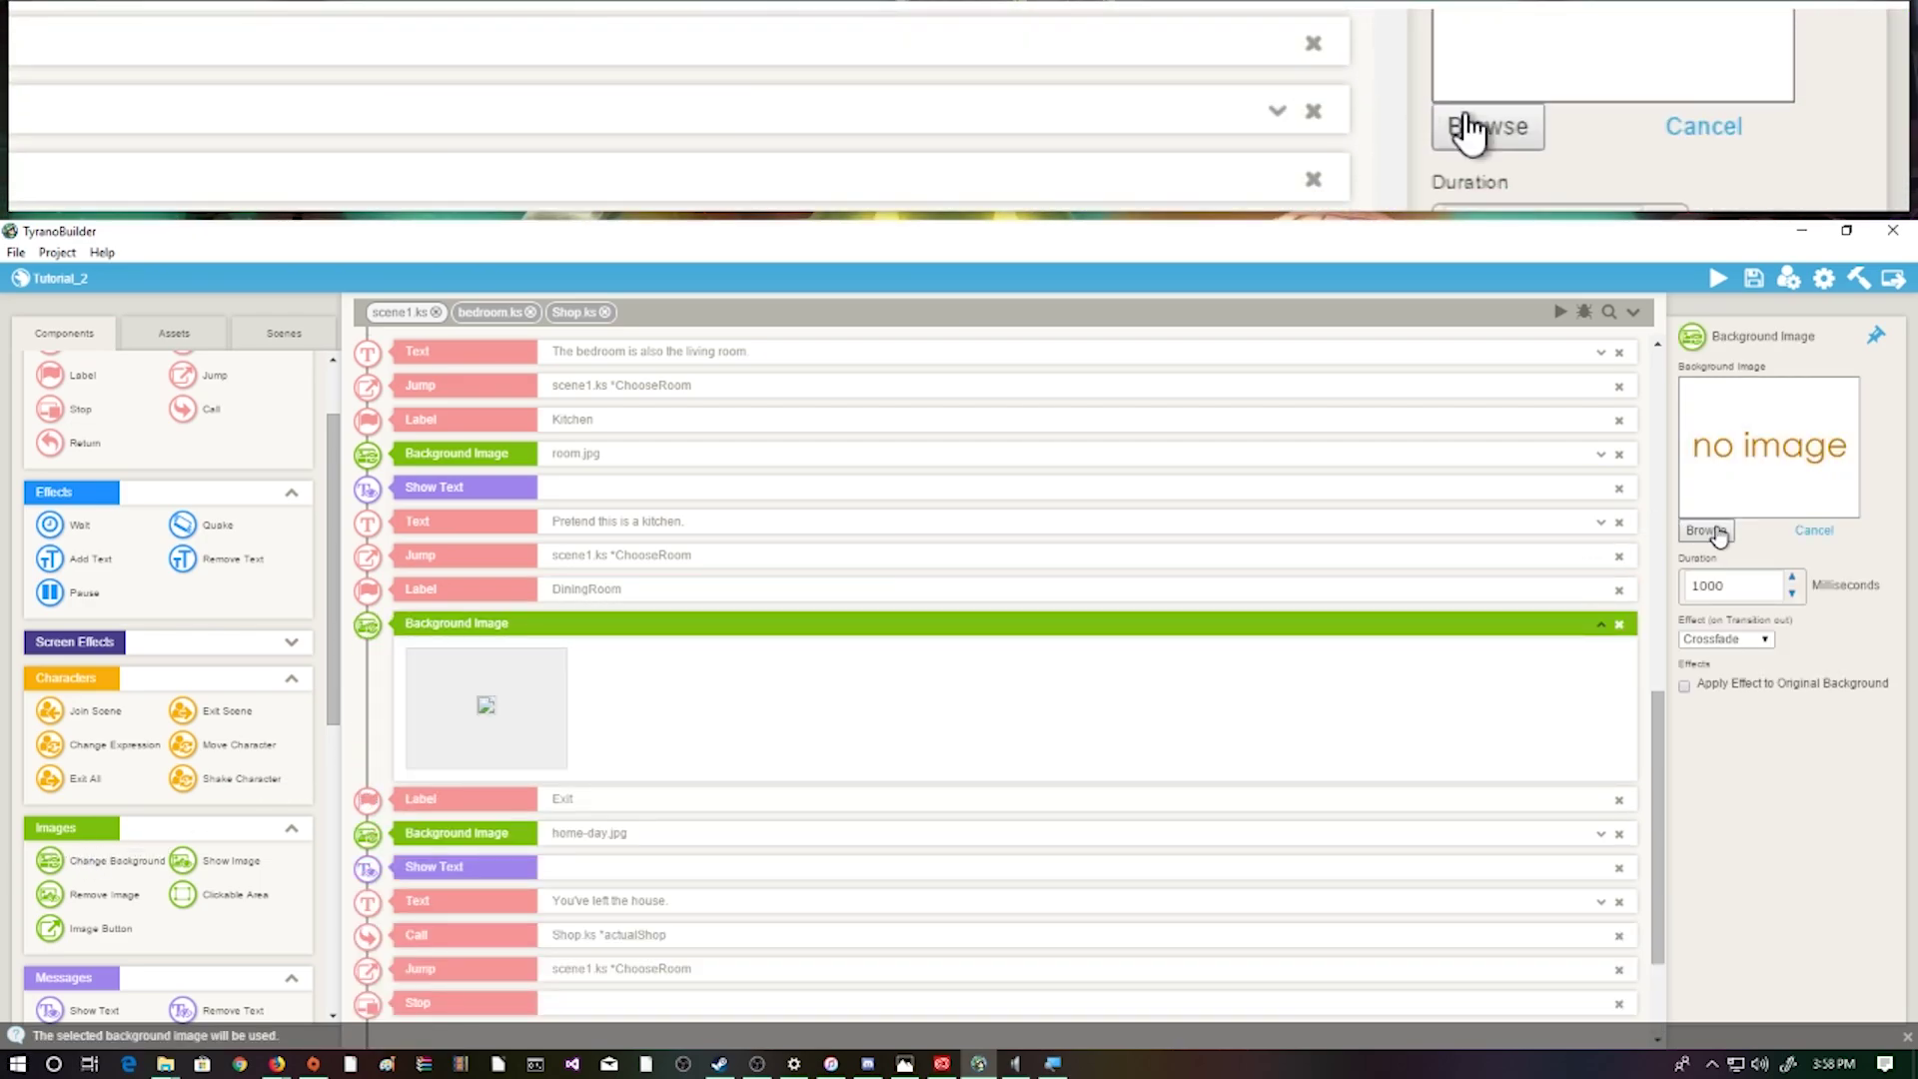
click(1709, 531)
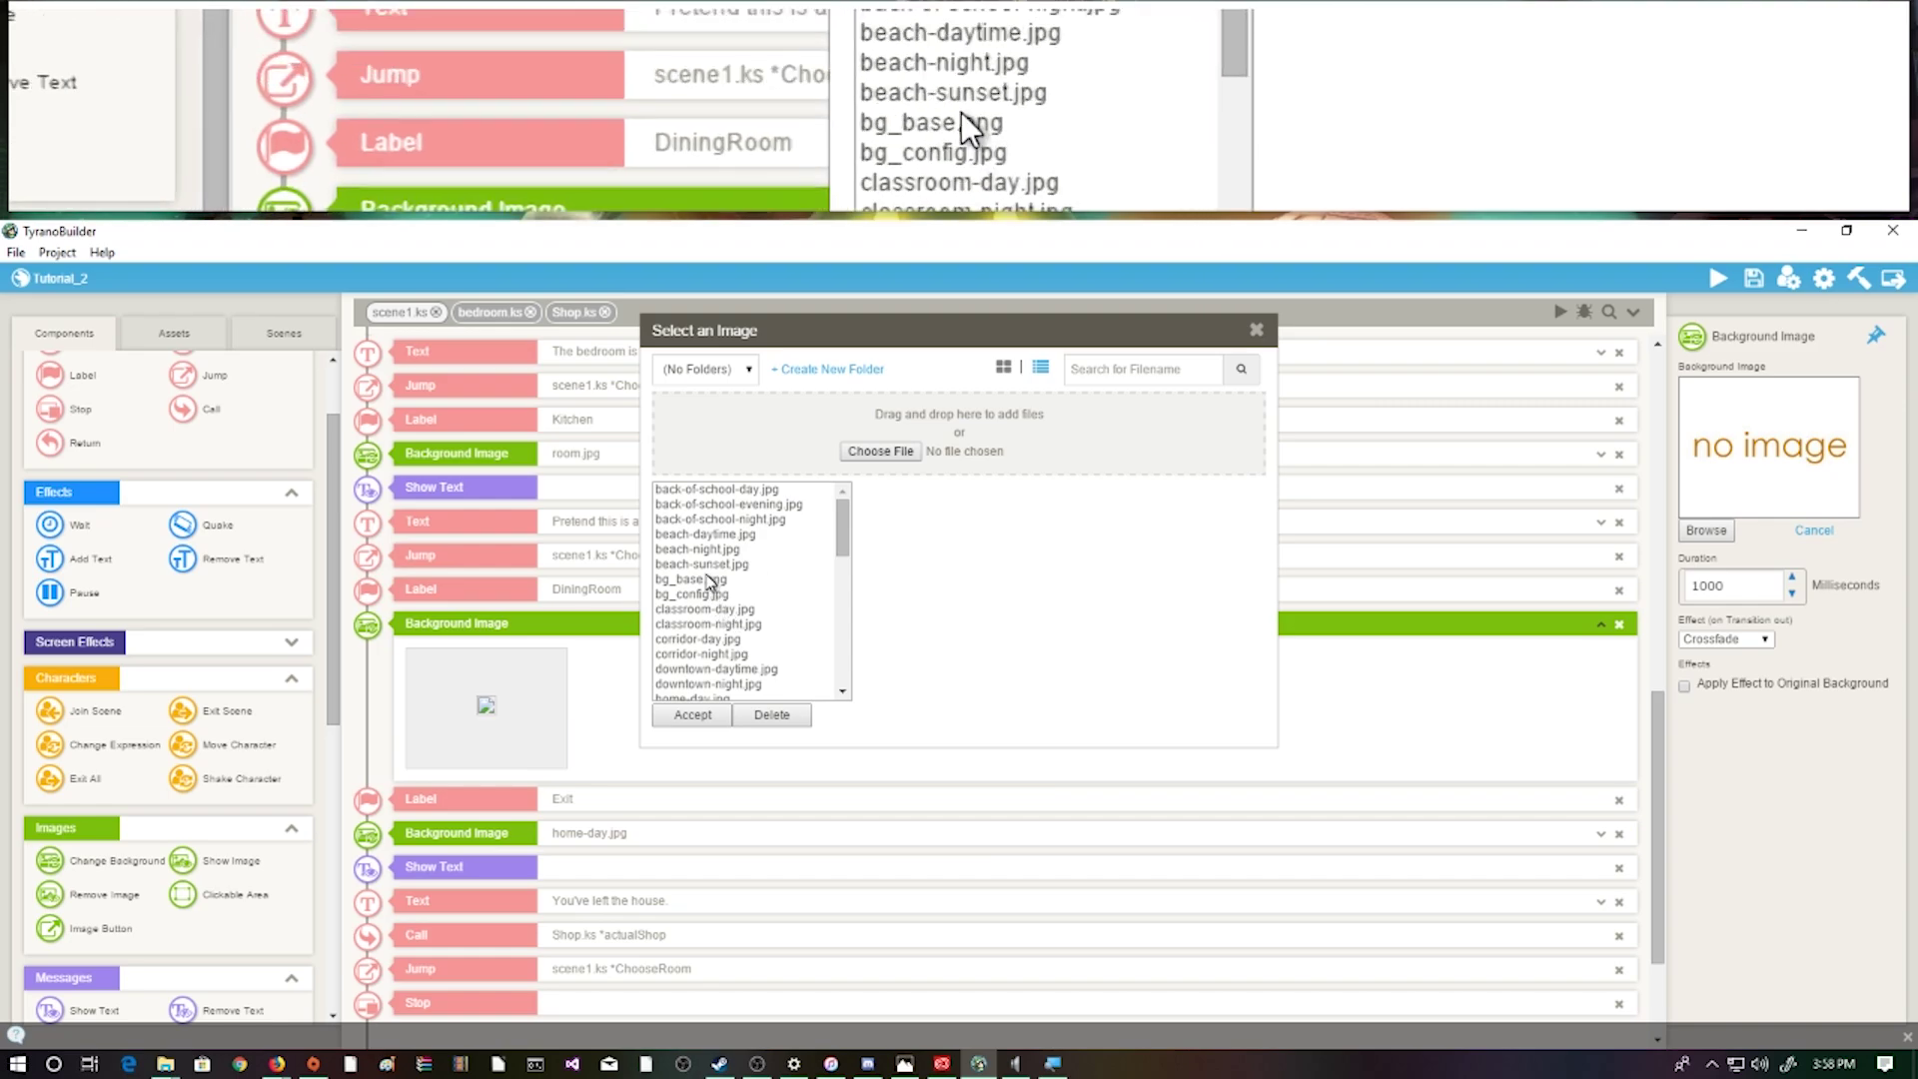
double_click(711, 490)
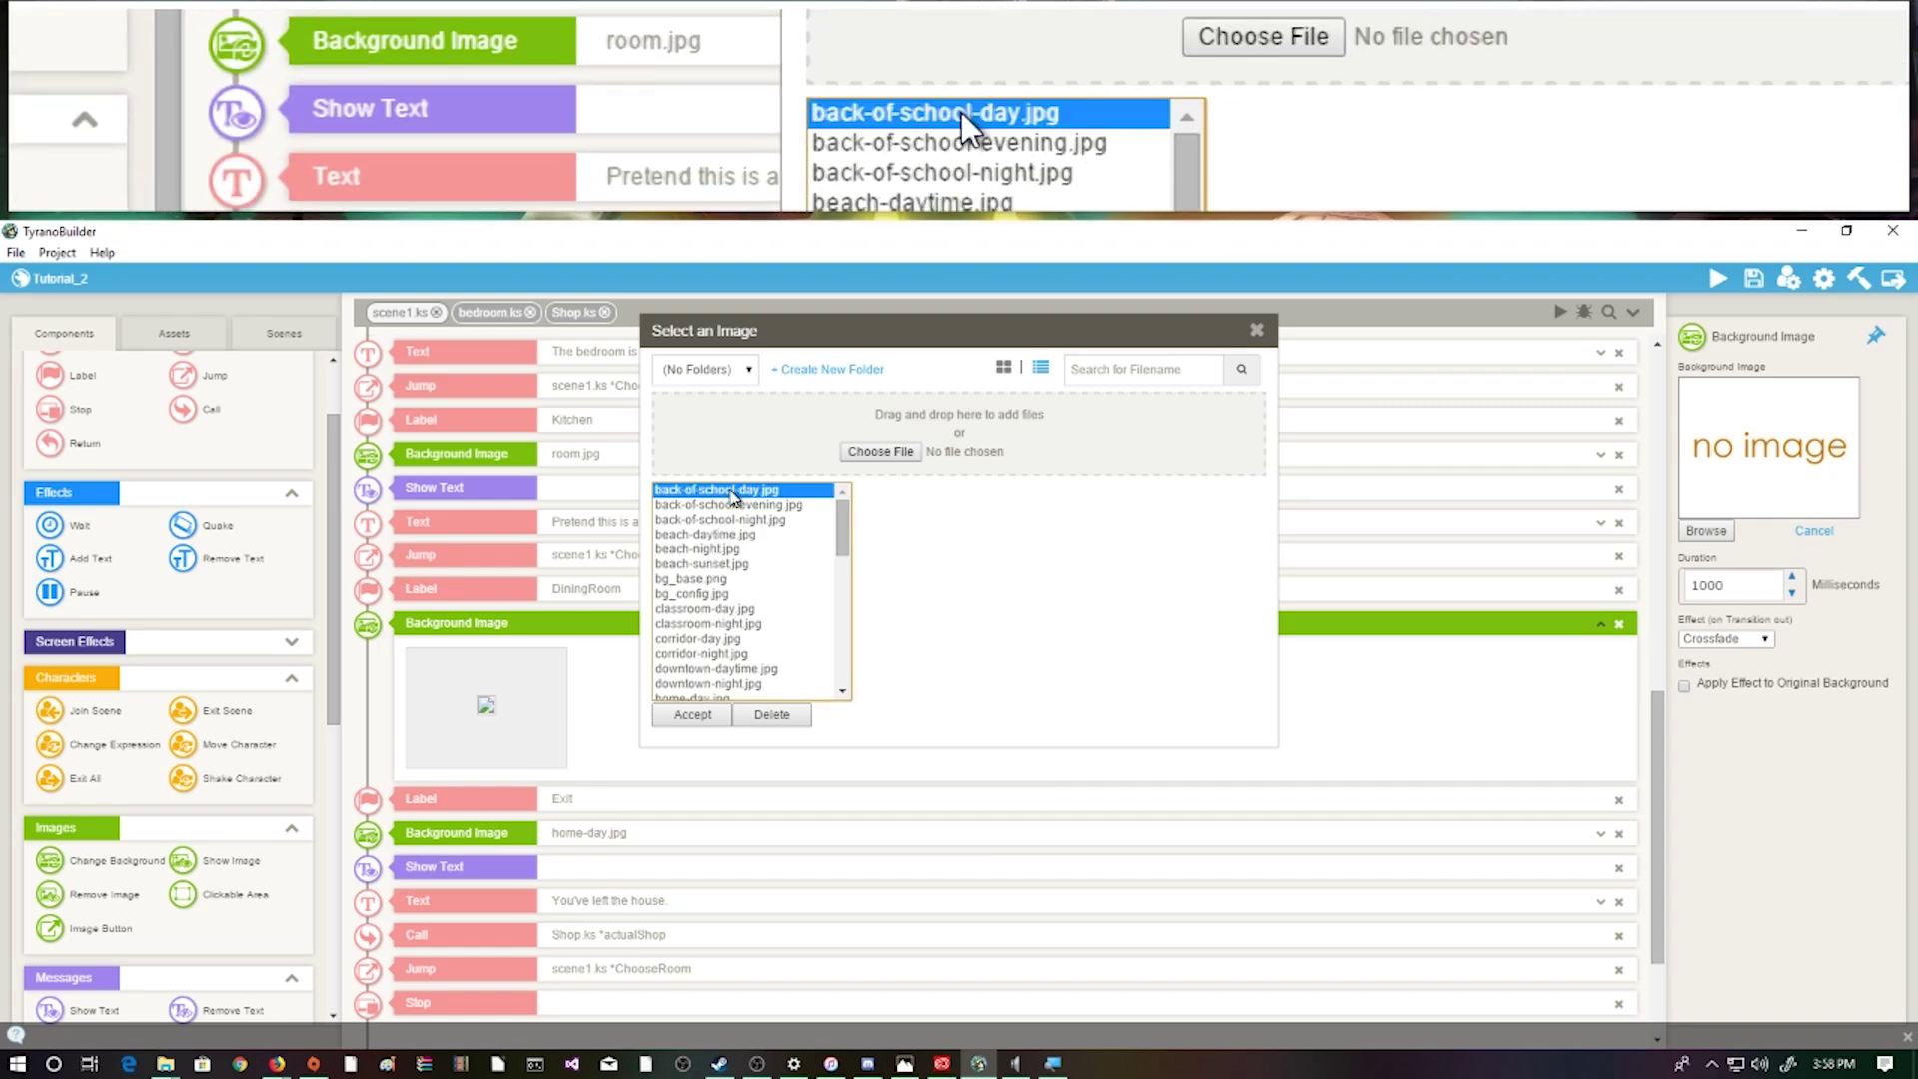
click(519, 699)
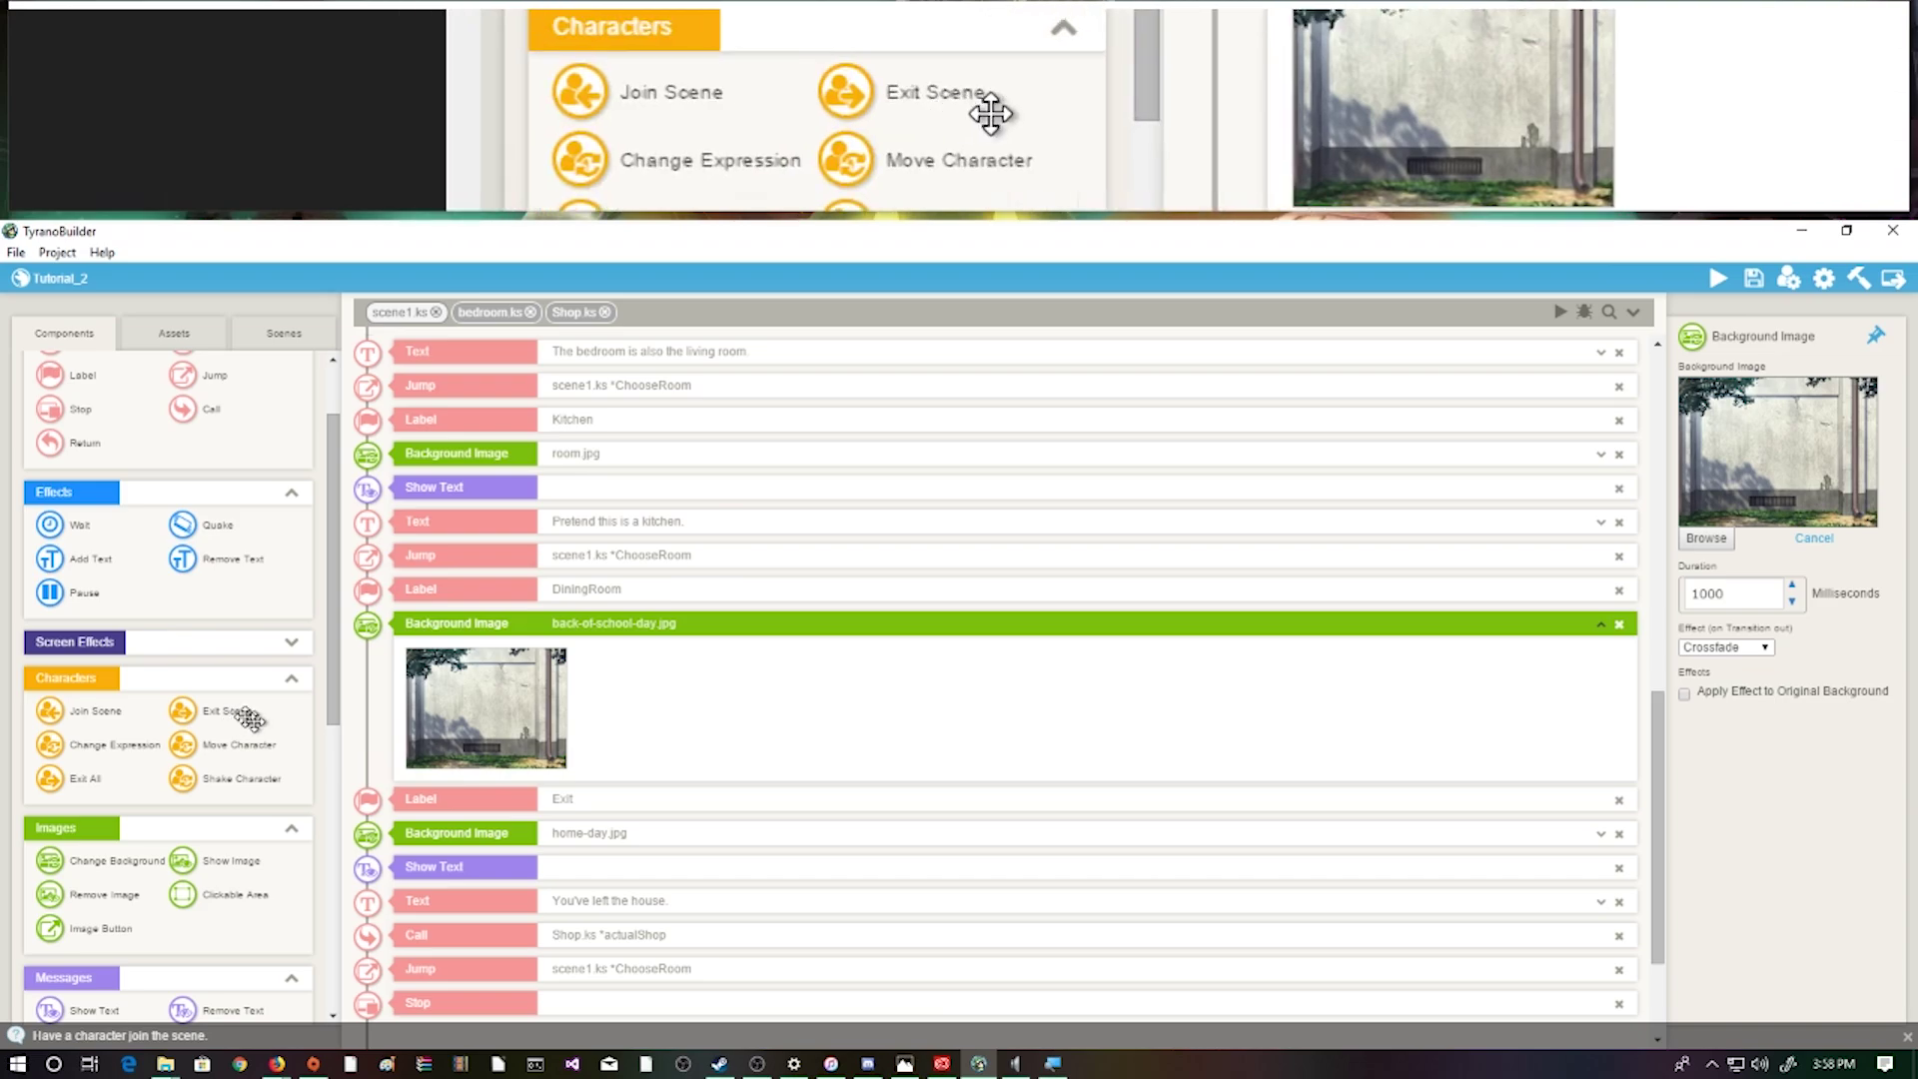
Insert a Show Text component between the DiningRoom background image and the Exit label
scroll(108, 599, up, 1)
scroll(107, 619, down, 3)
drag(95, 811, 1028, 805)
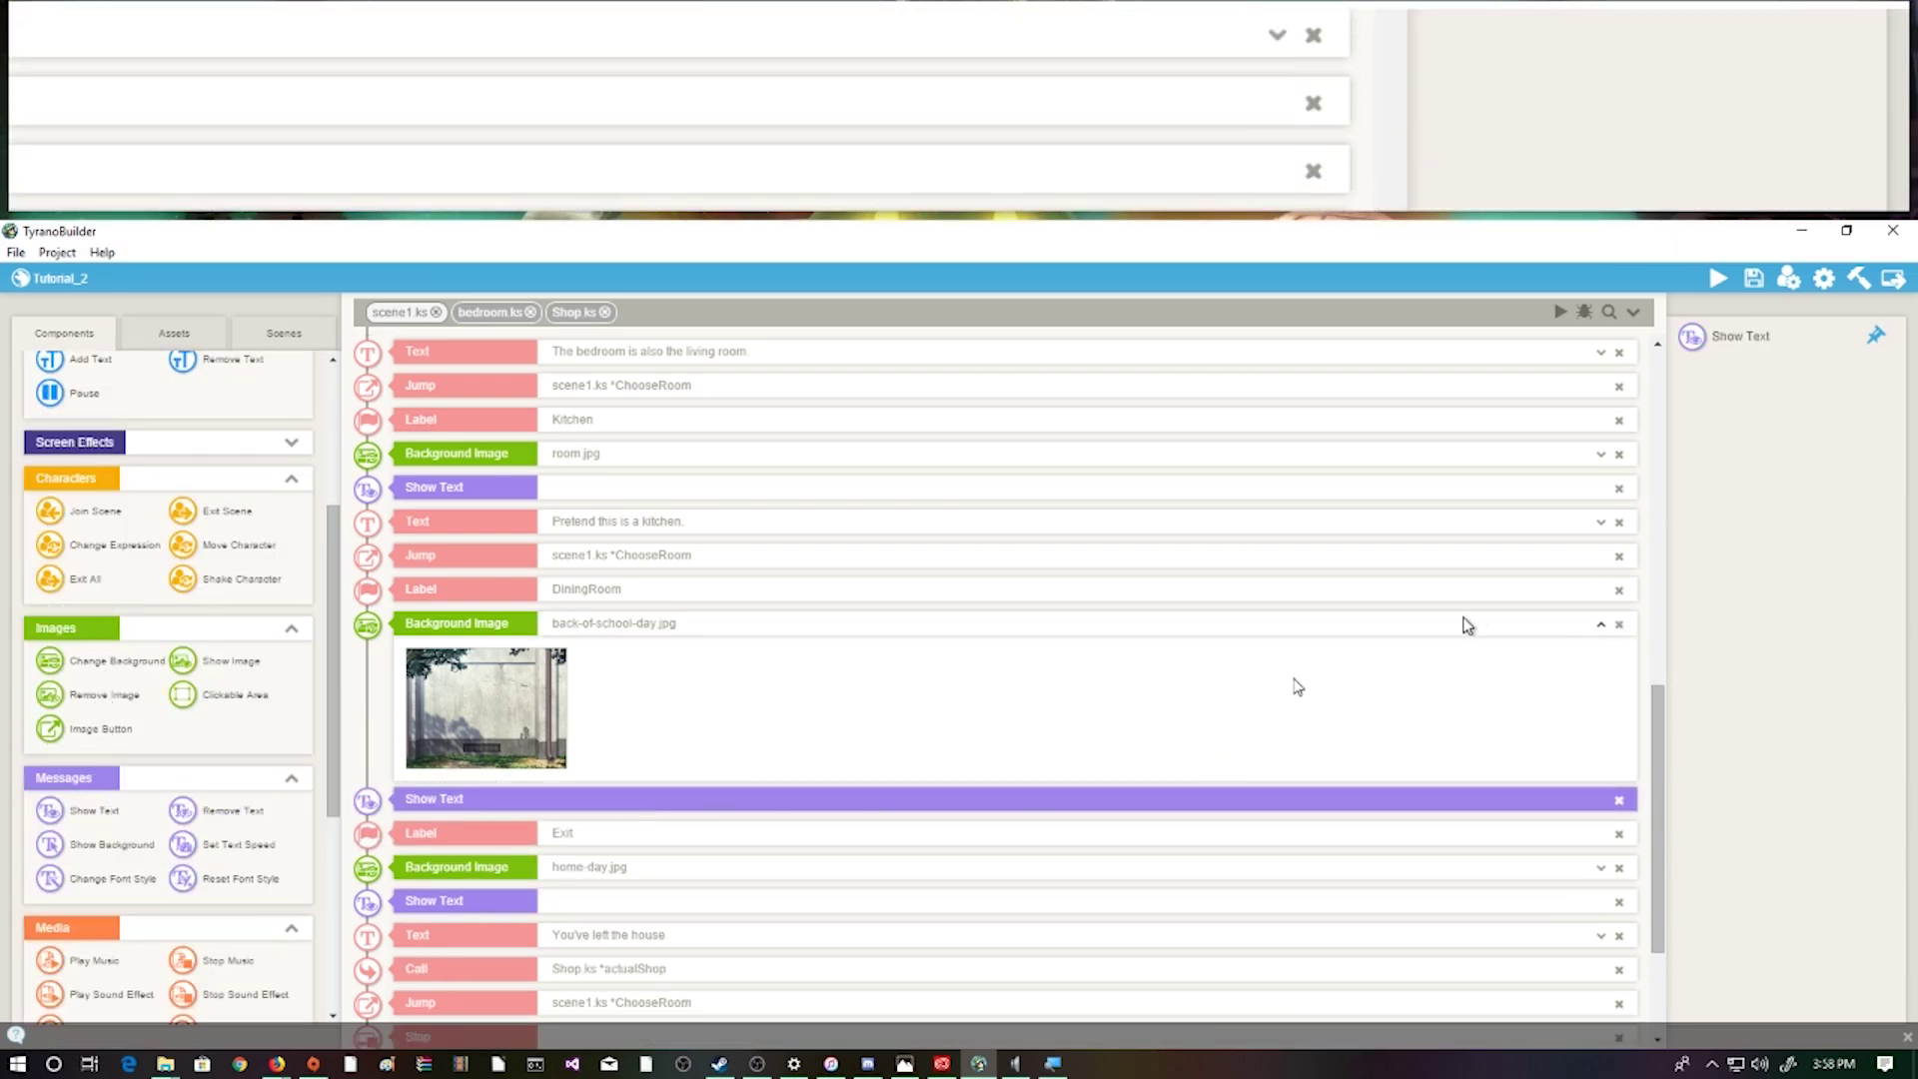
Add a Text component below the DiningRoom Show Text reading "You've cometo the dining room." and save the project
scroll(199, 650, up, 3)
drag(79, 407, 520, 831)
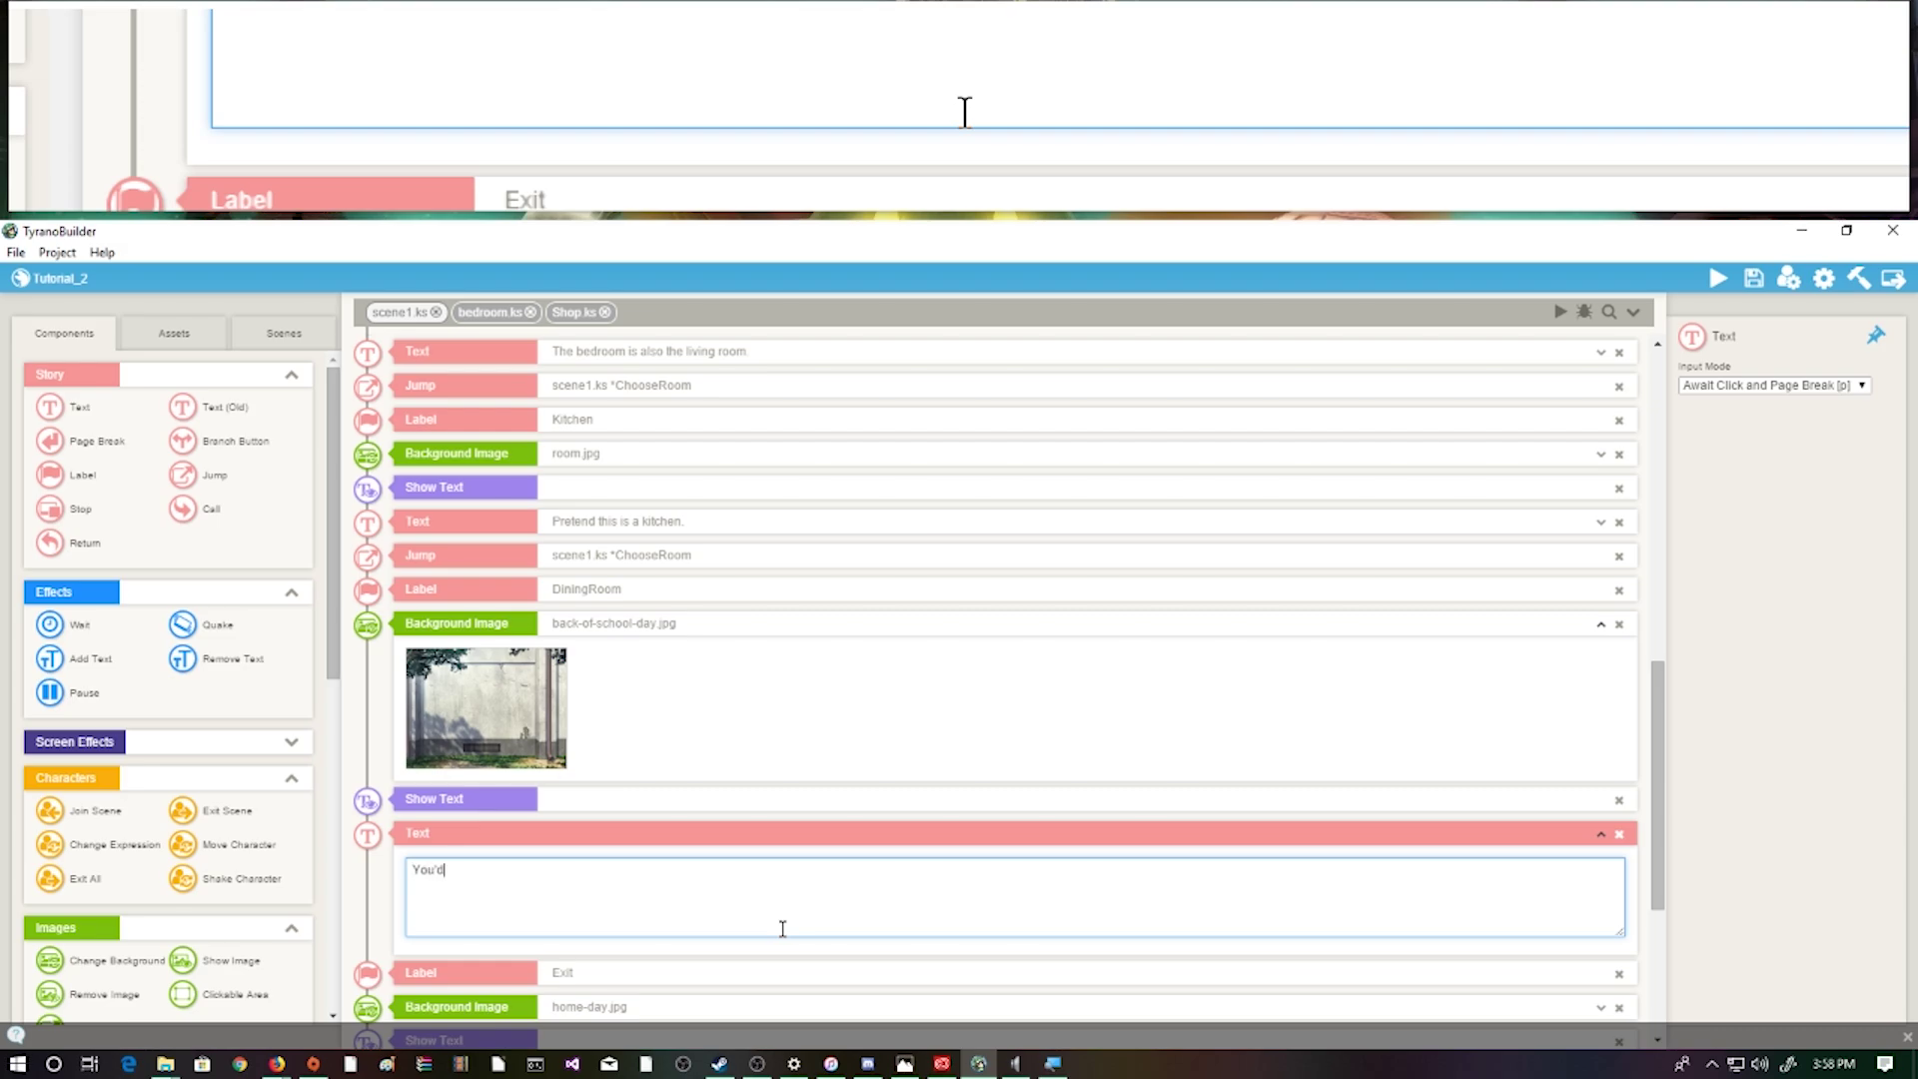
text(You've come)
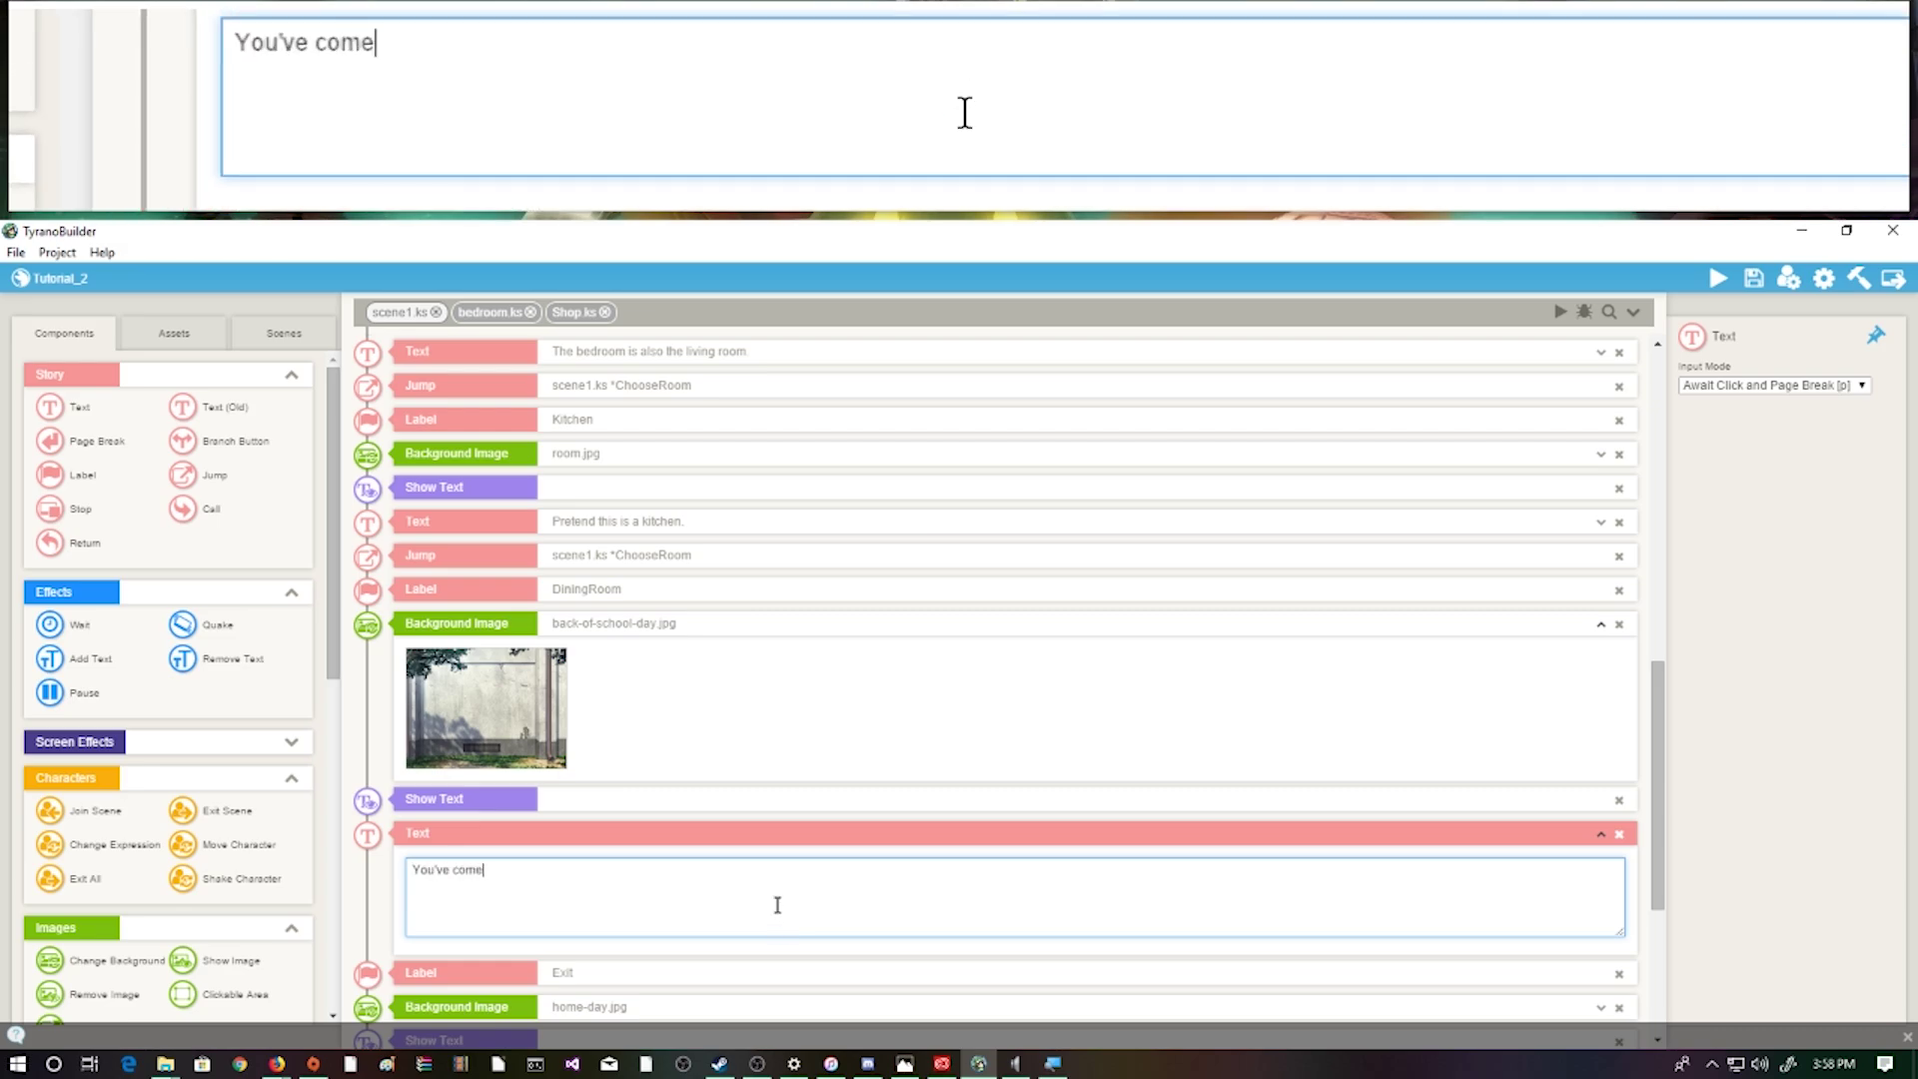
text(to the dining room.)
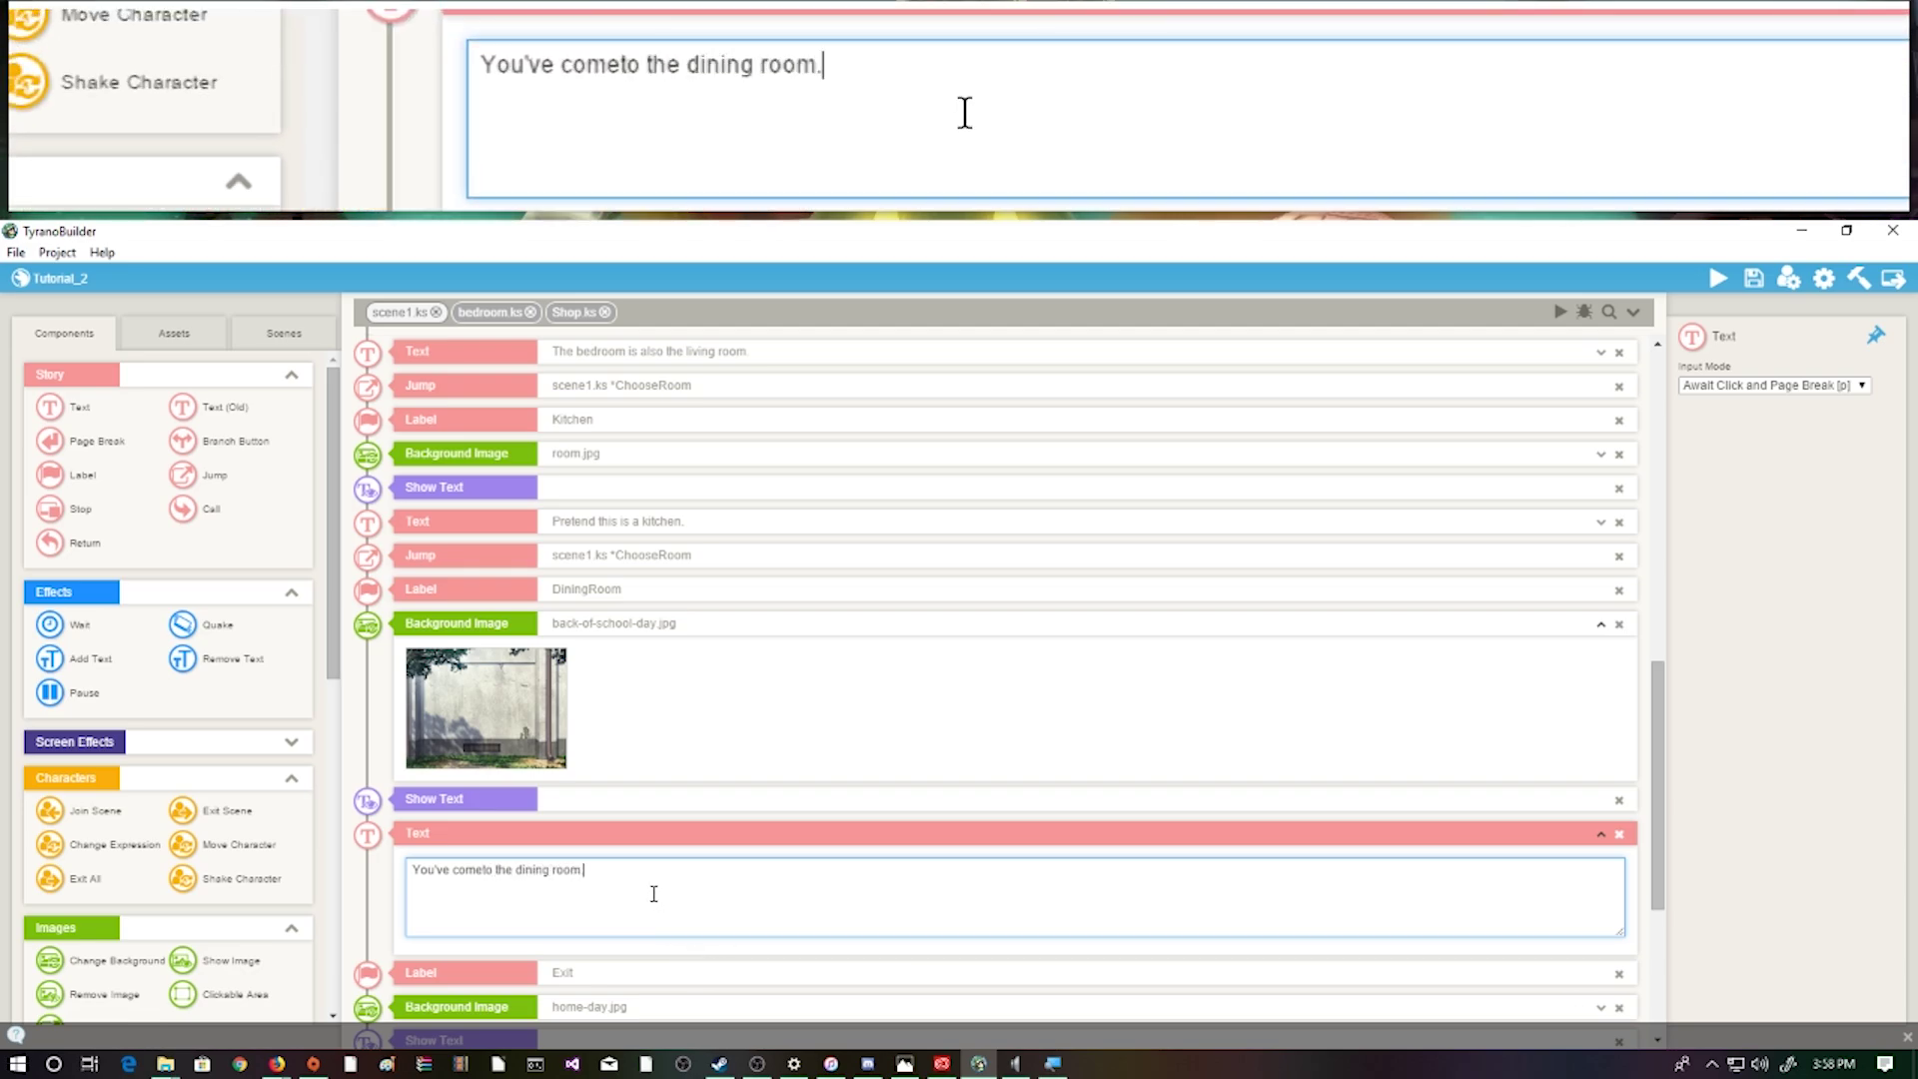
key(ctrl+s)
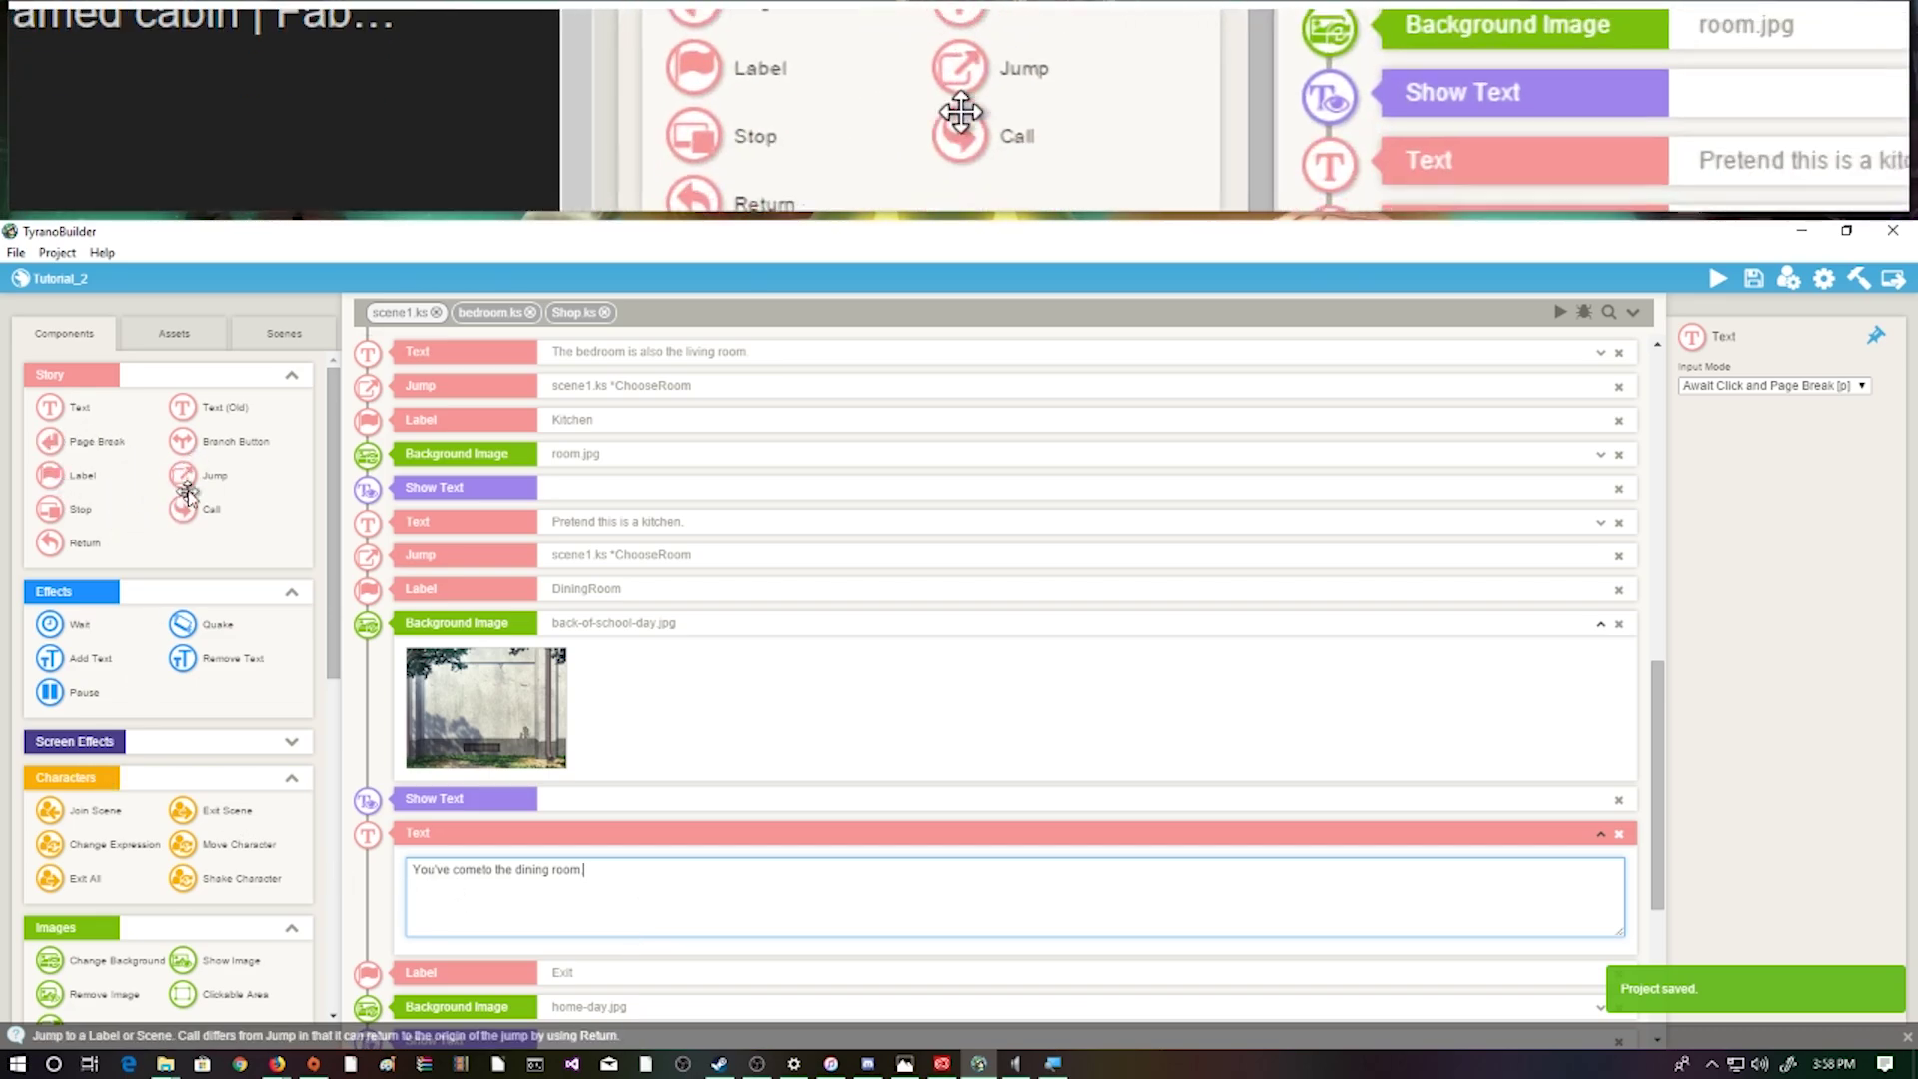
Insert a Jump after the dining room text that targets *ChooseRoom in scene1.ks
drag(188, 469, 610, 924)
scroll(963, 809, down, 3)
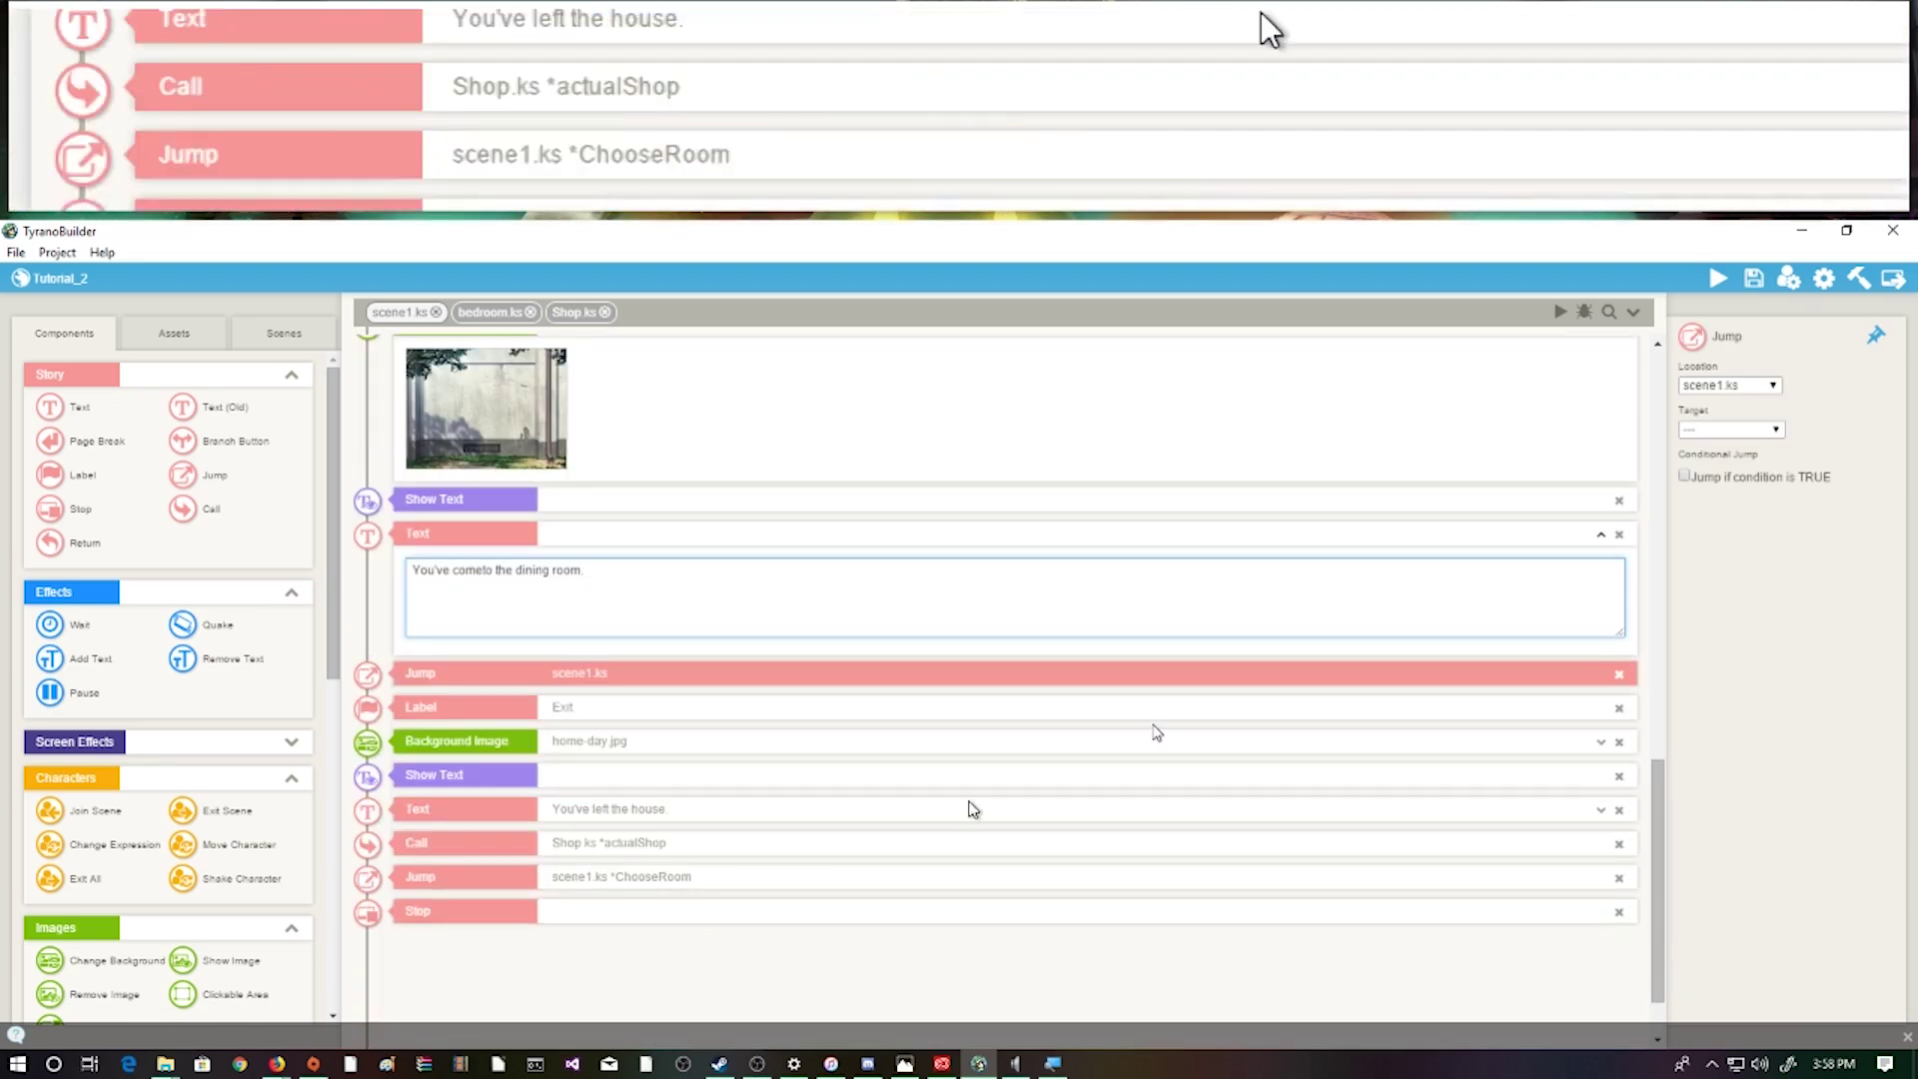
click(1724, 431)
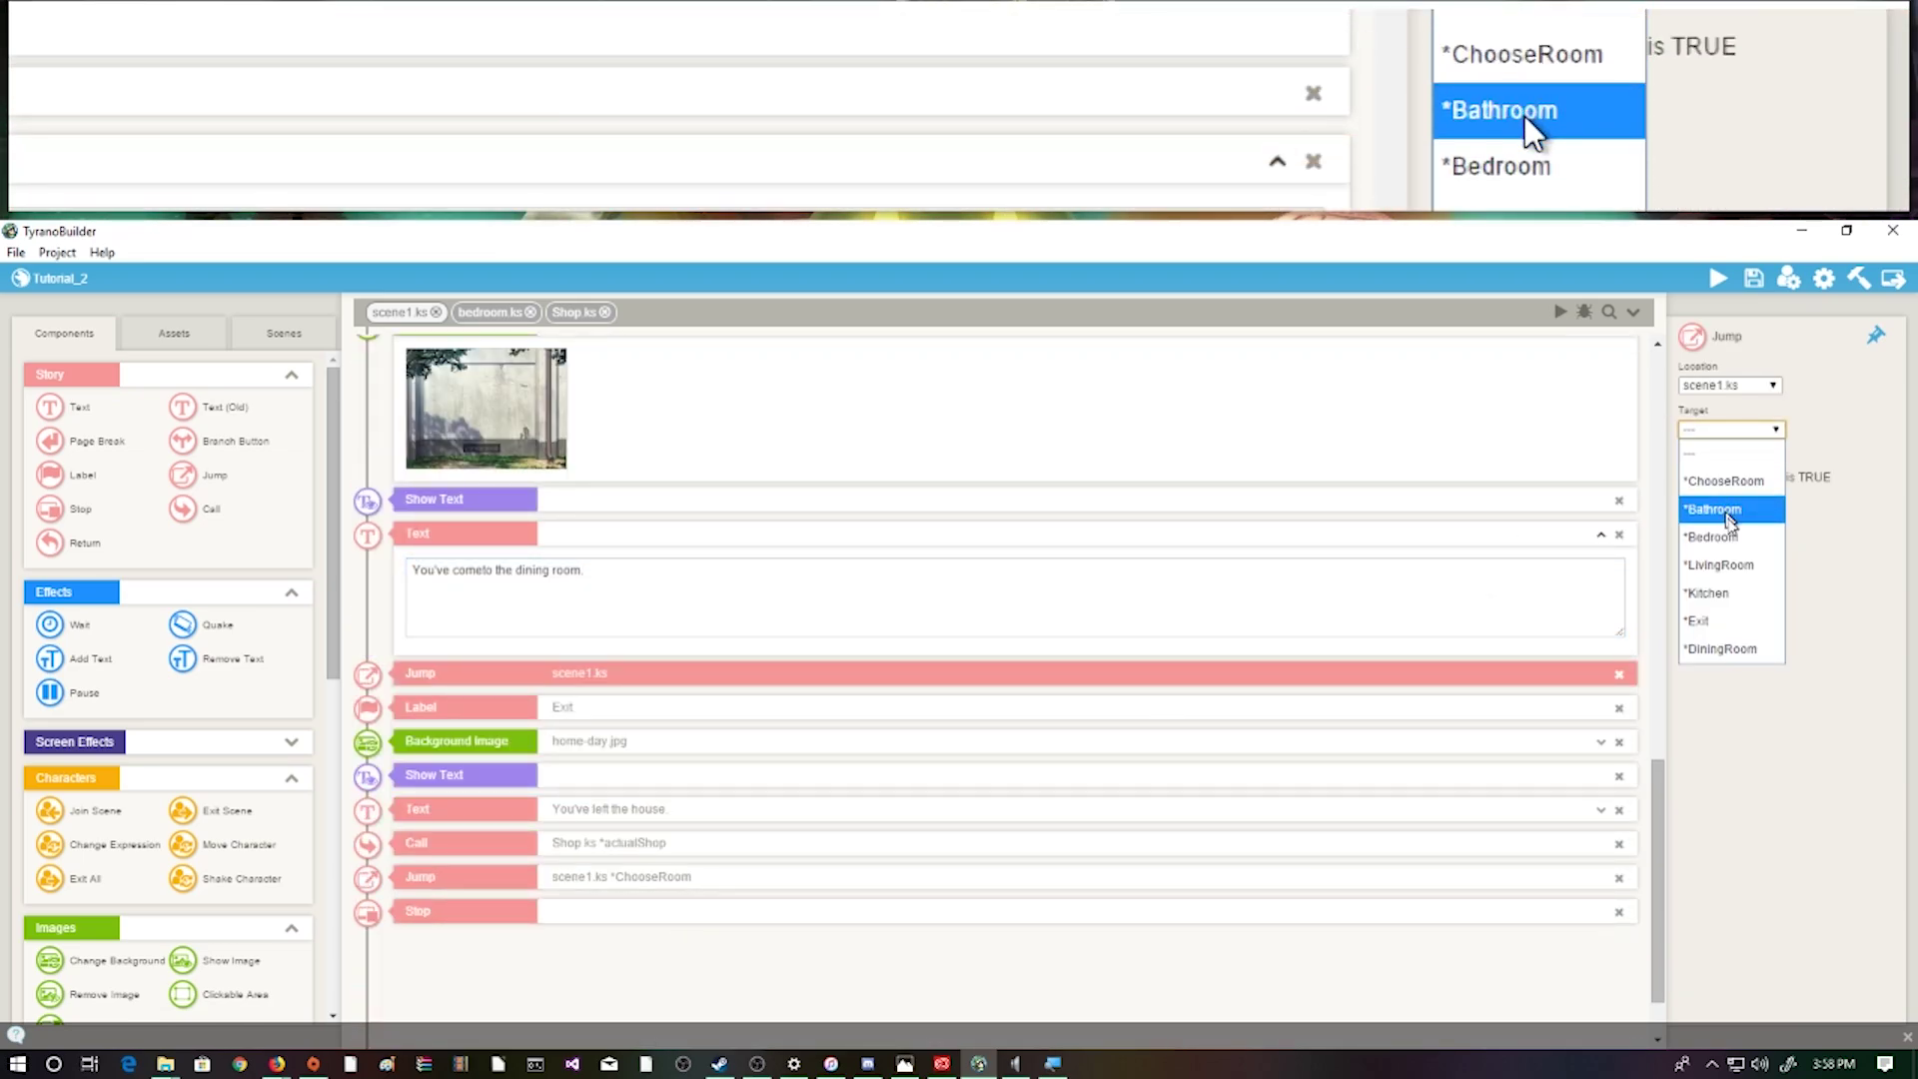
click(1725, 484)
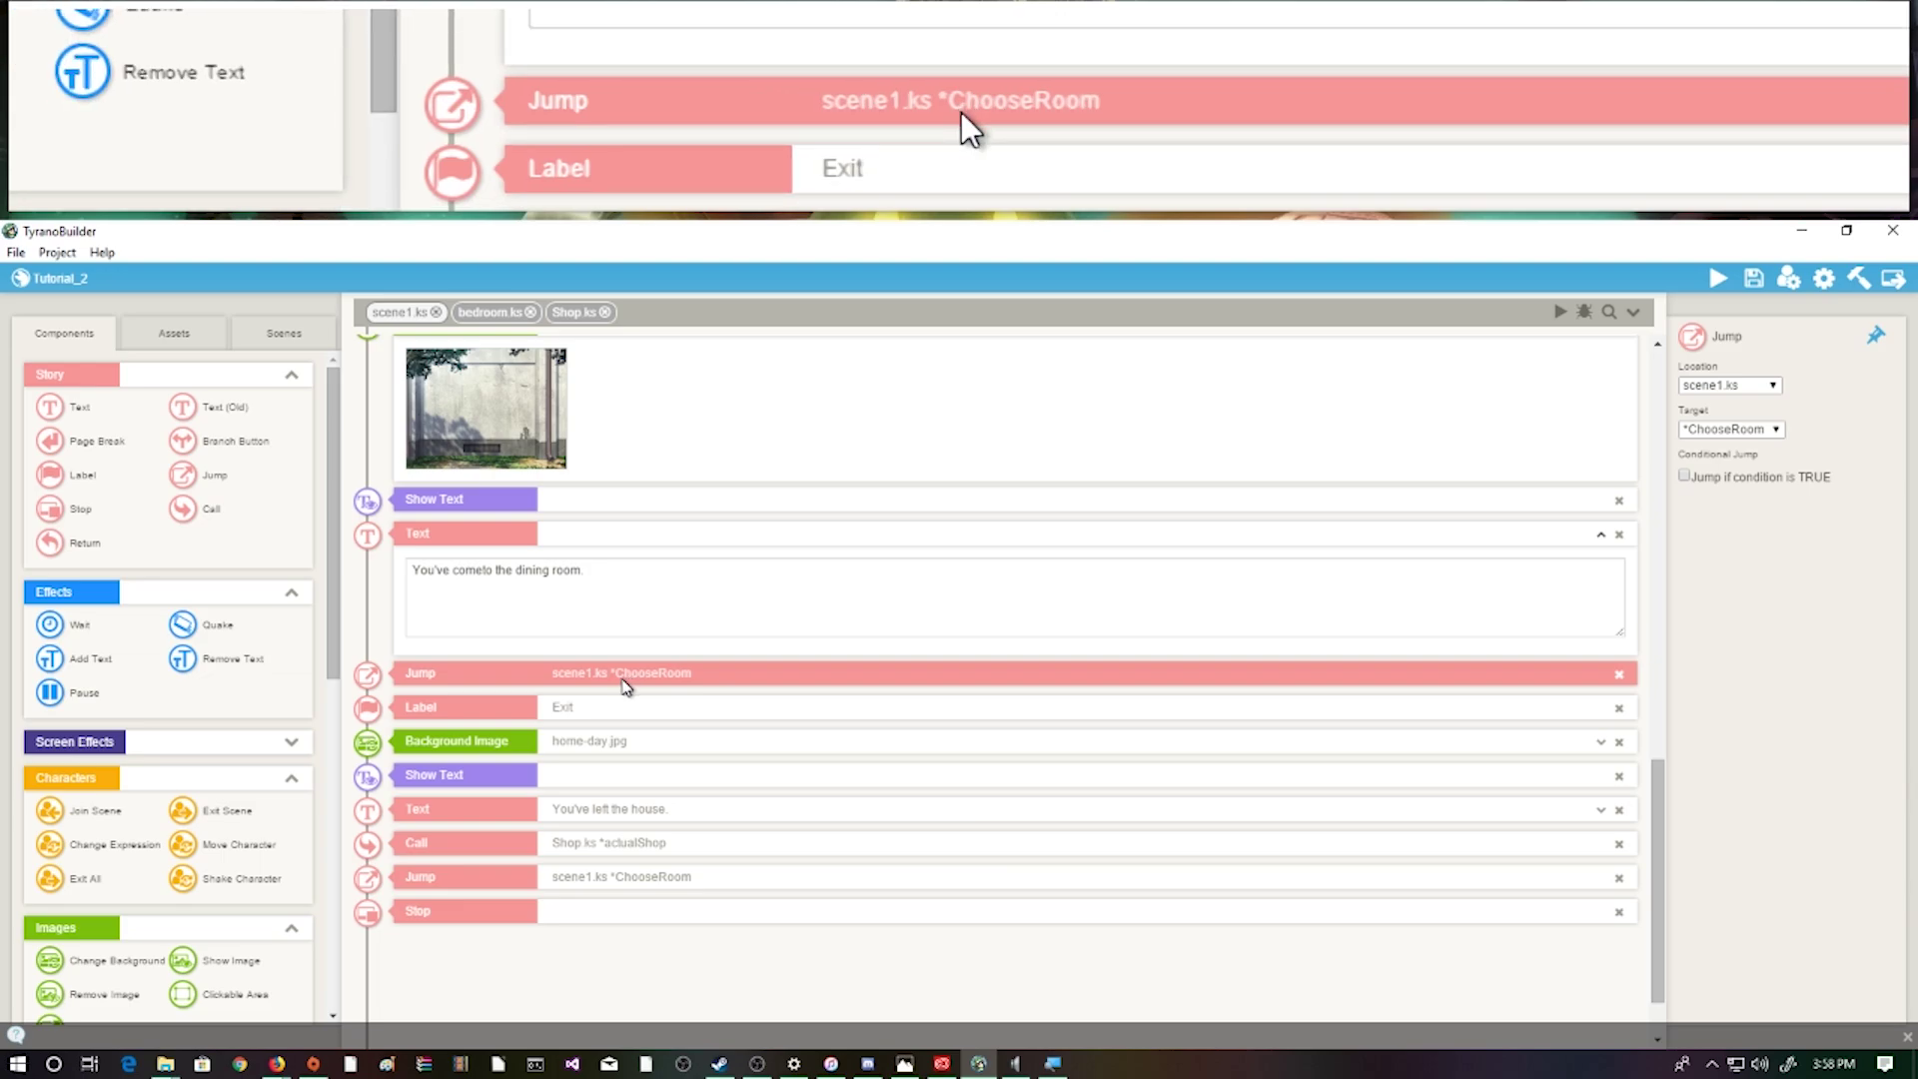
Correct the dining room text to "You've come to the dining room." and save the project
click(644, 509)
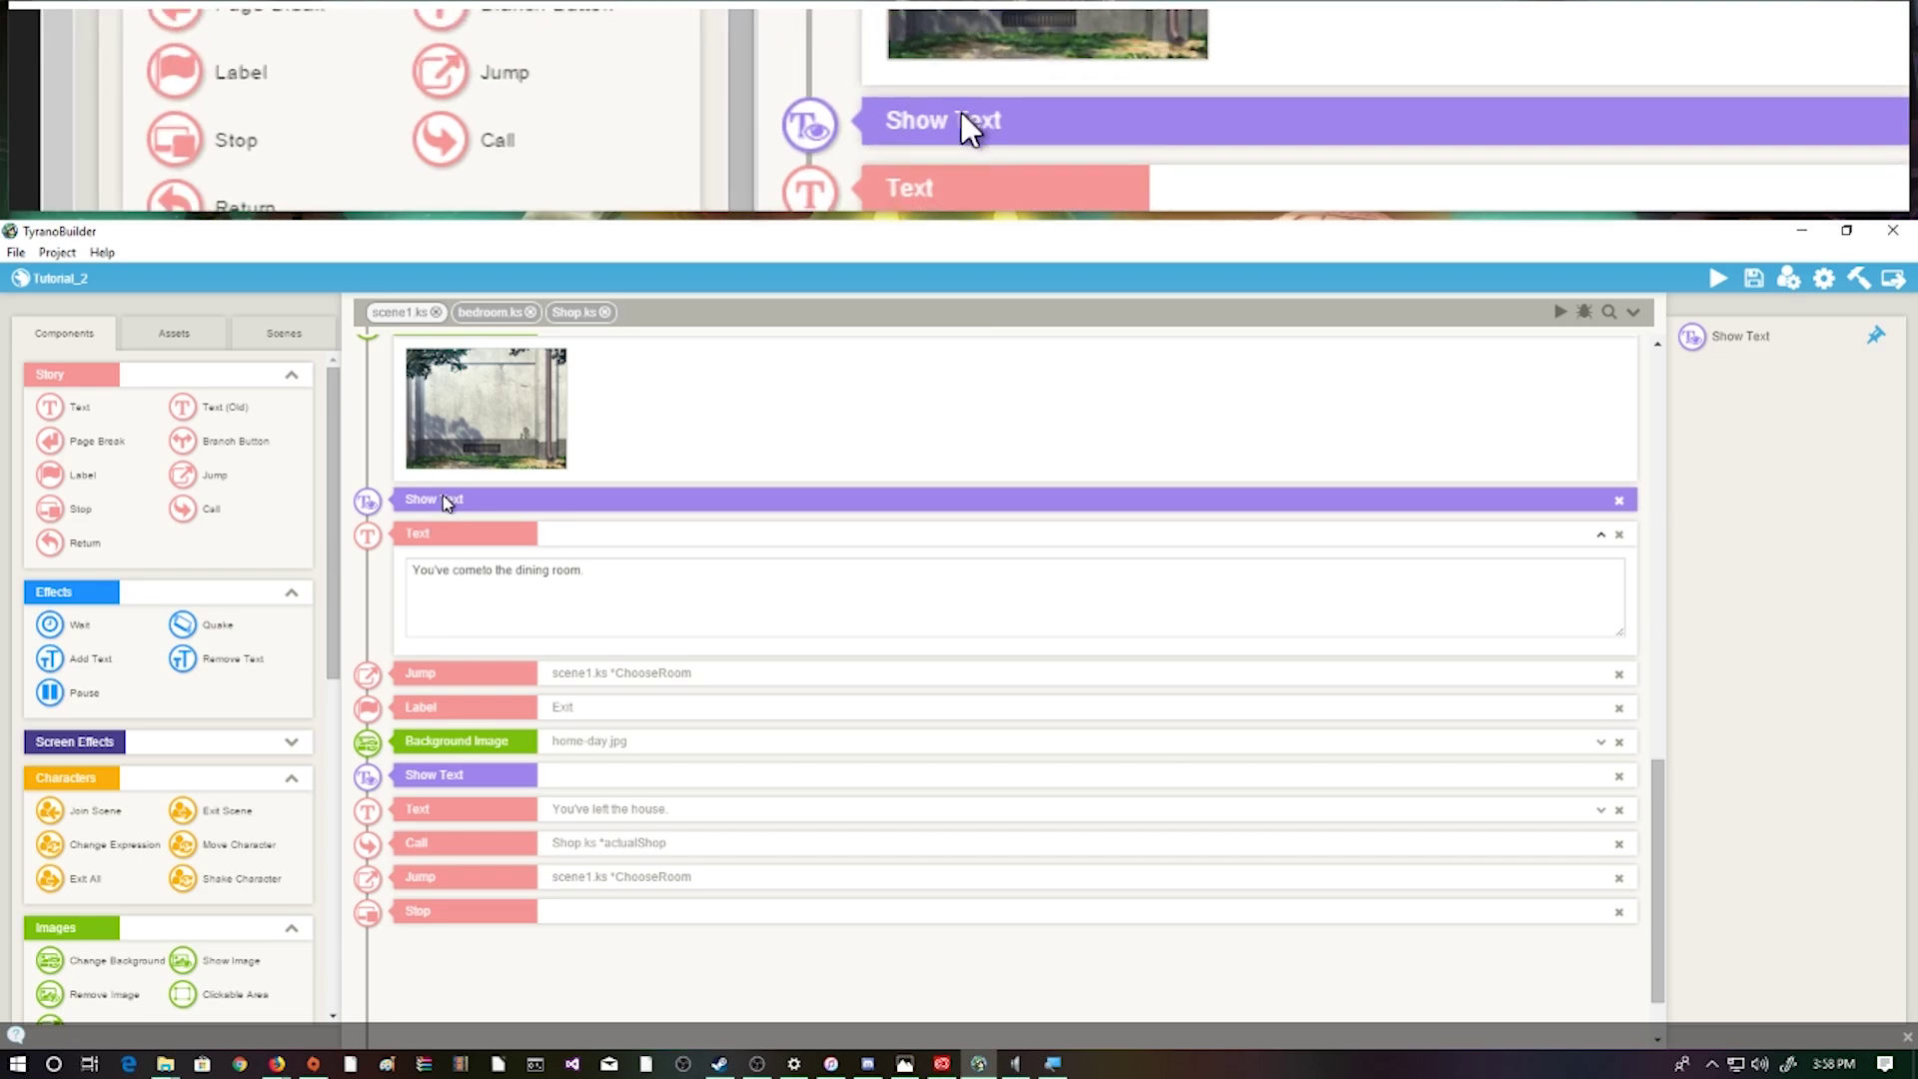
click(481, 570)
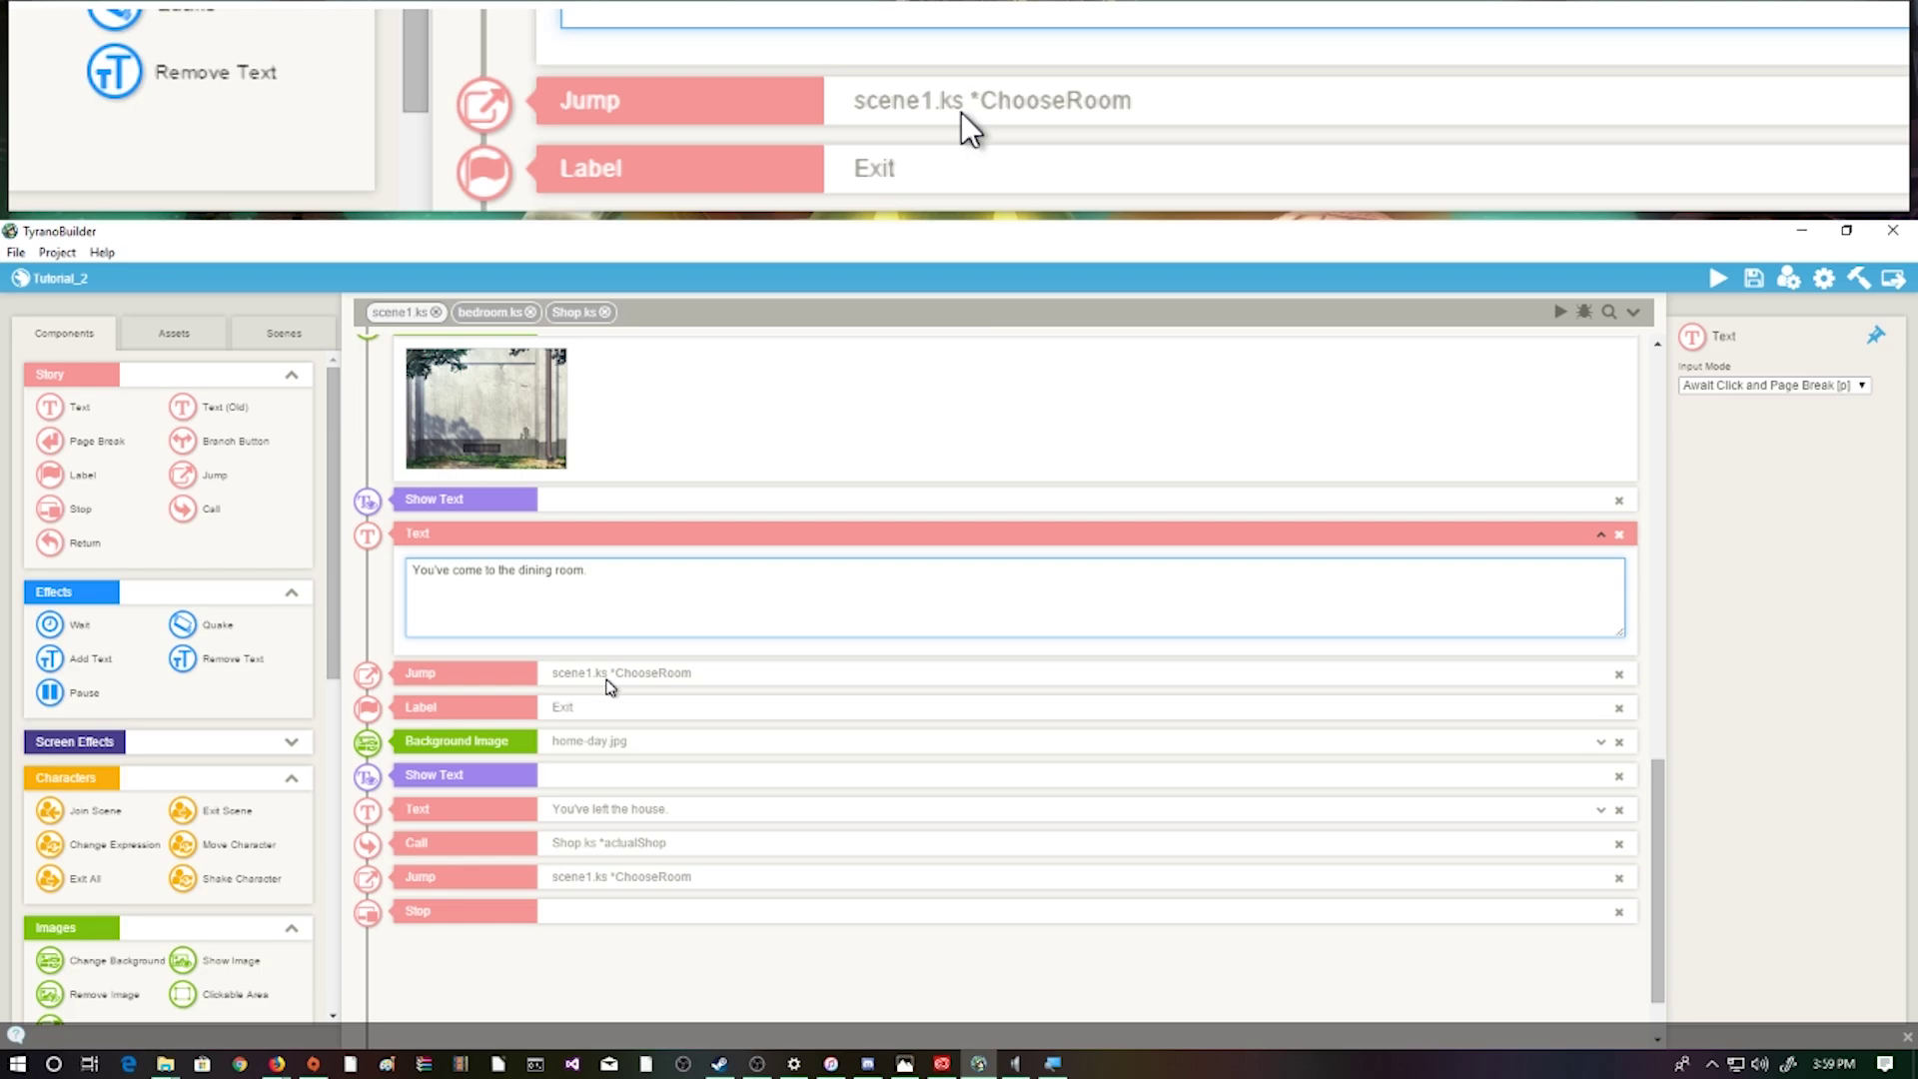
click(1753, 278)
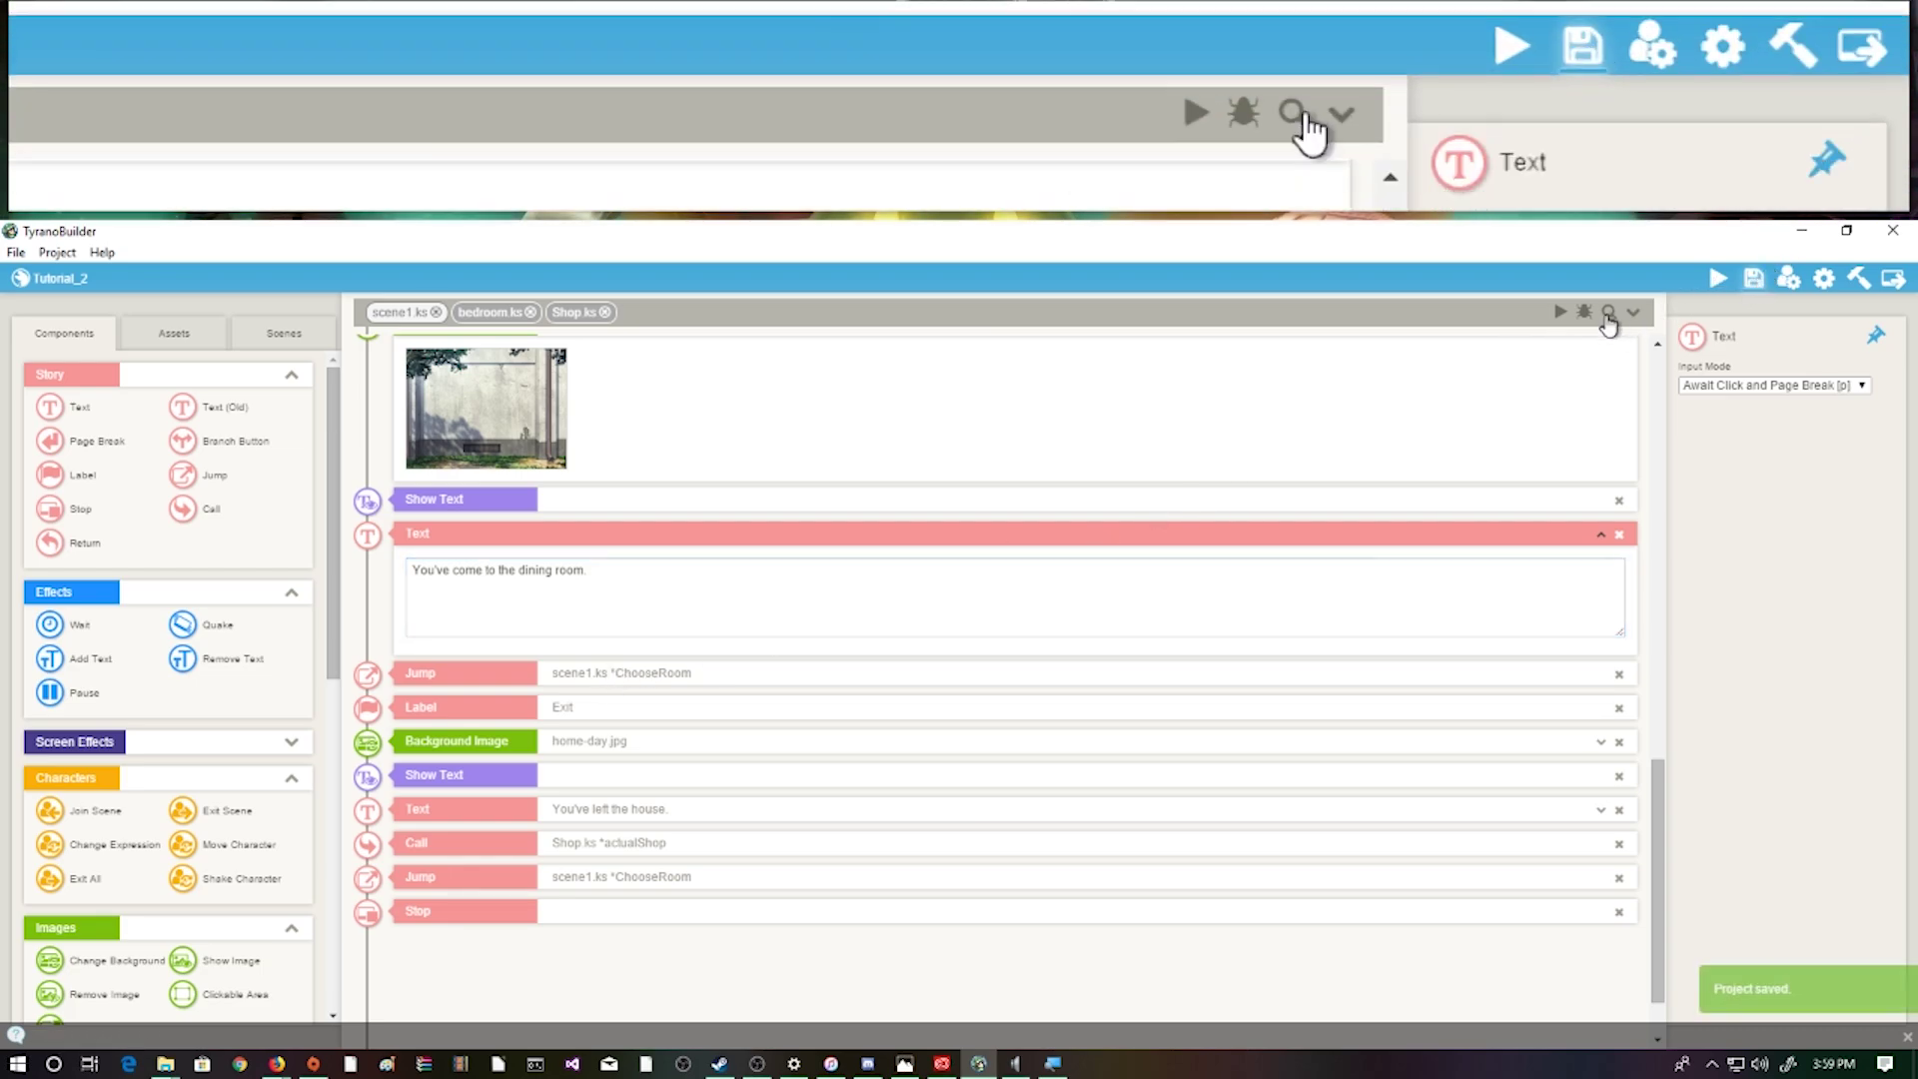
Preview the scene, enter the Dining Area from the cabin map, advance its text back to the map, and close the preview
click(1559, 312)
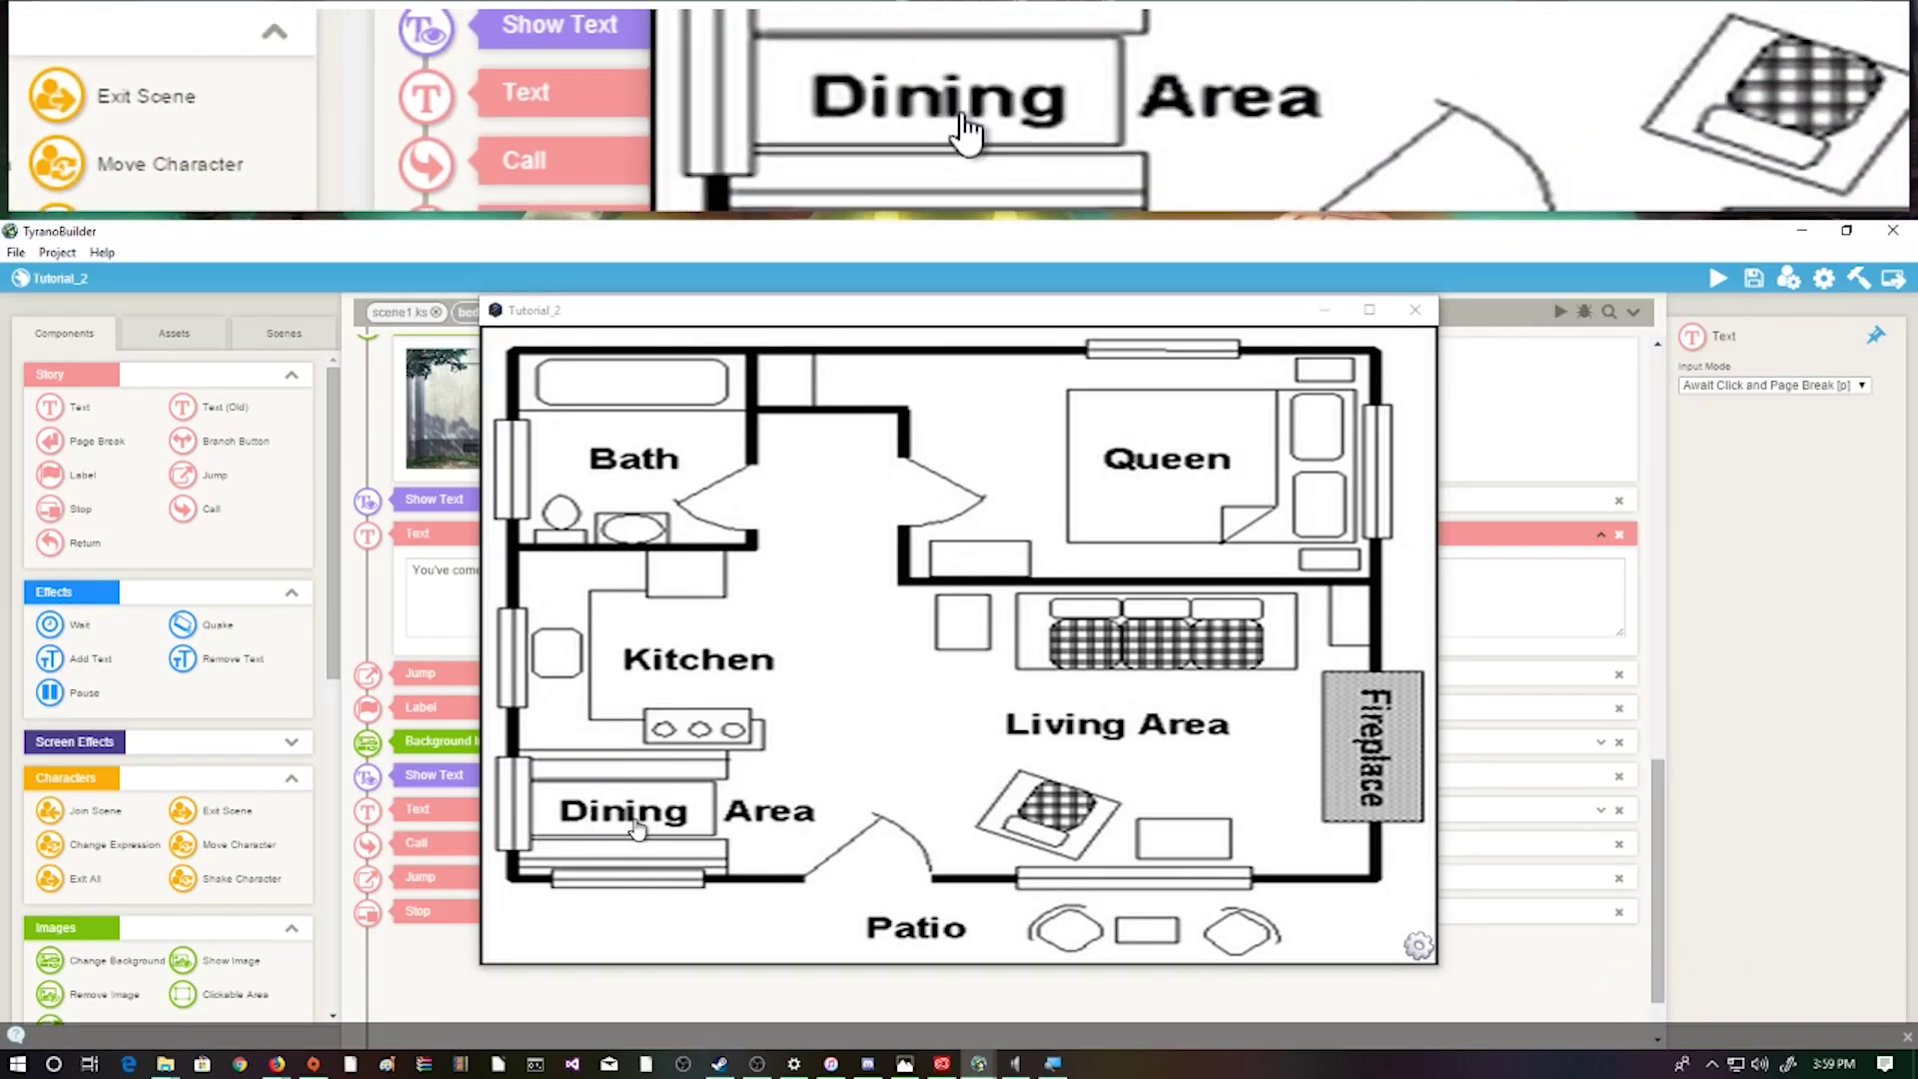
click(636, 825)
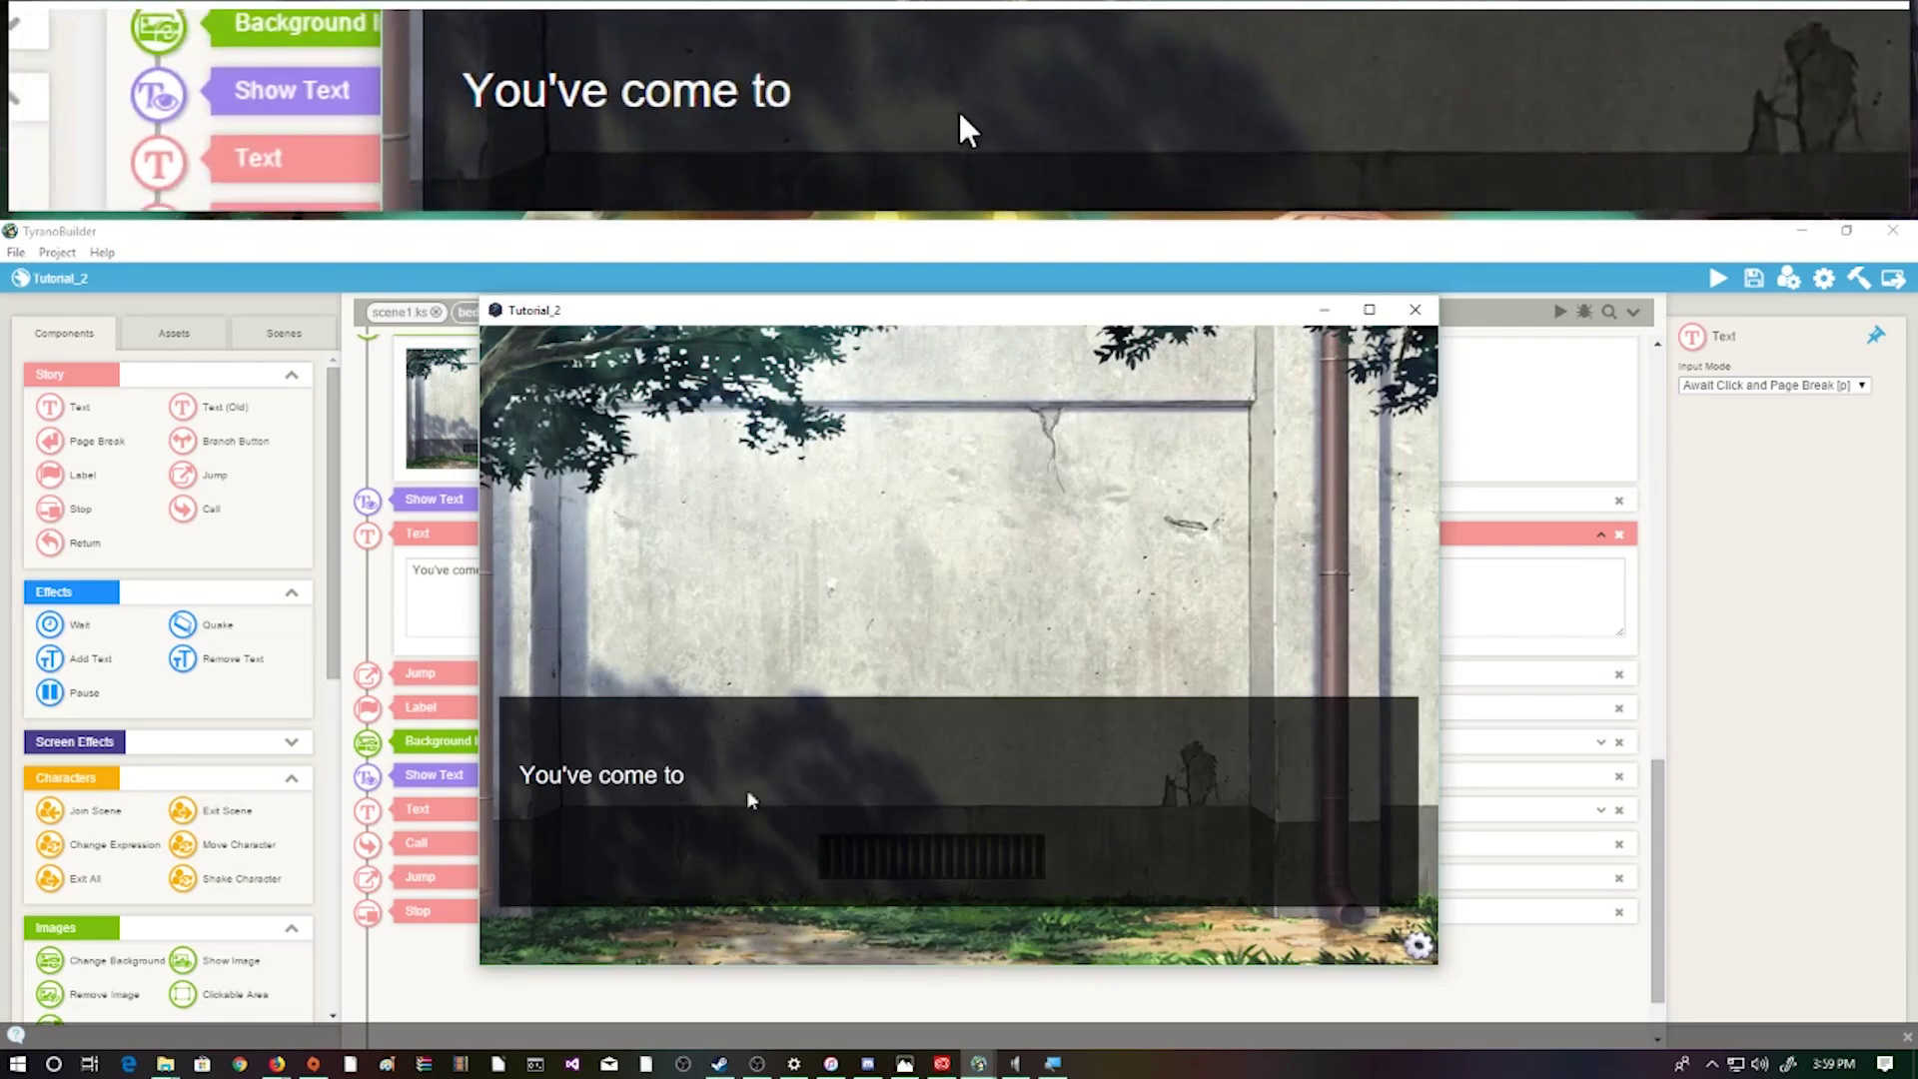
click(694, 797)
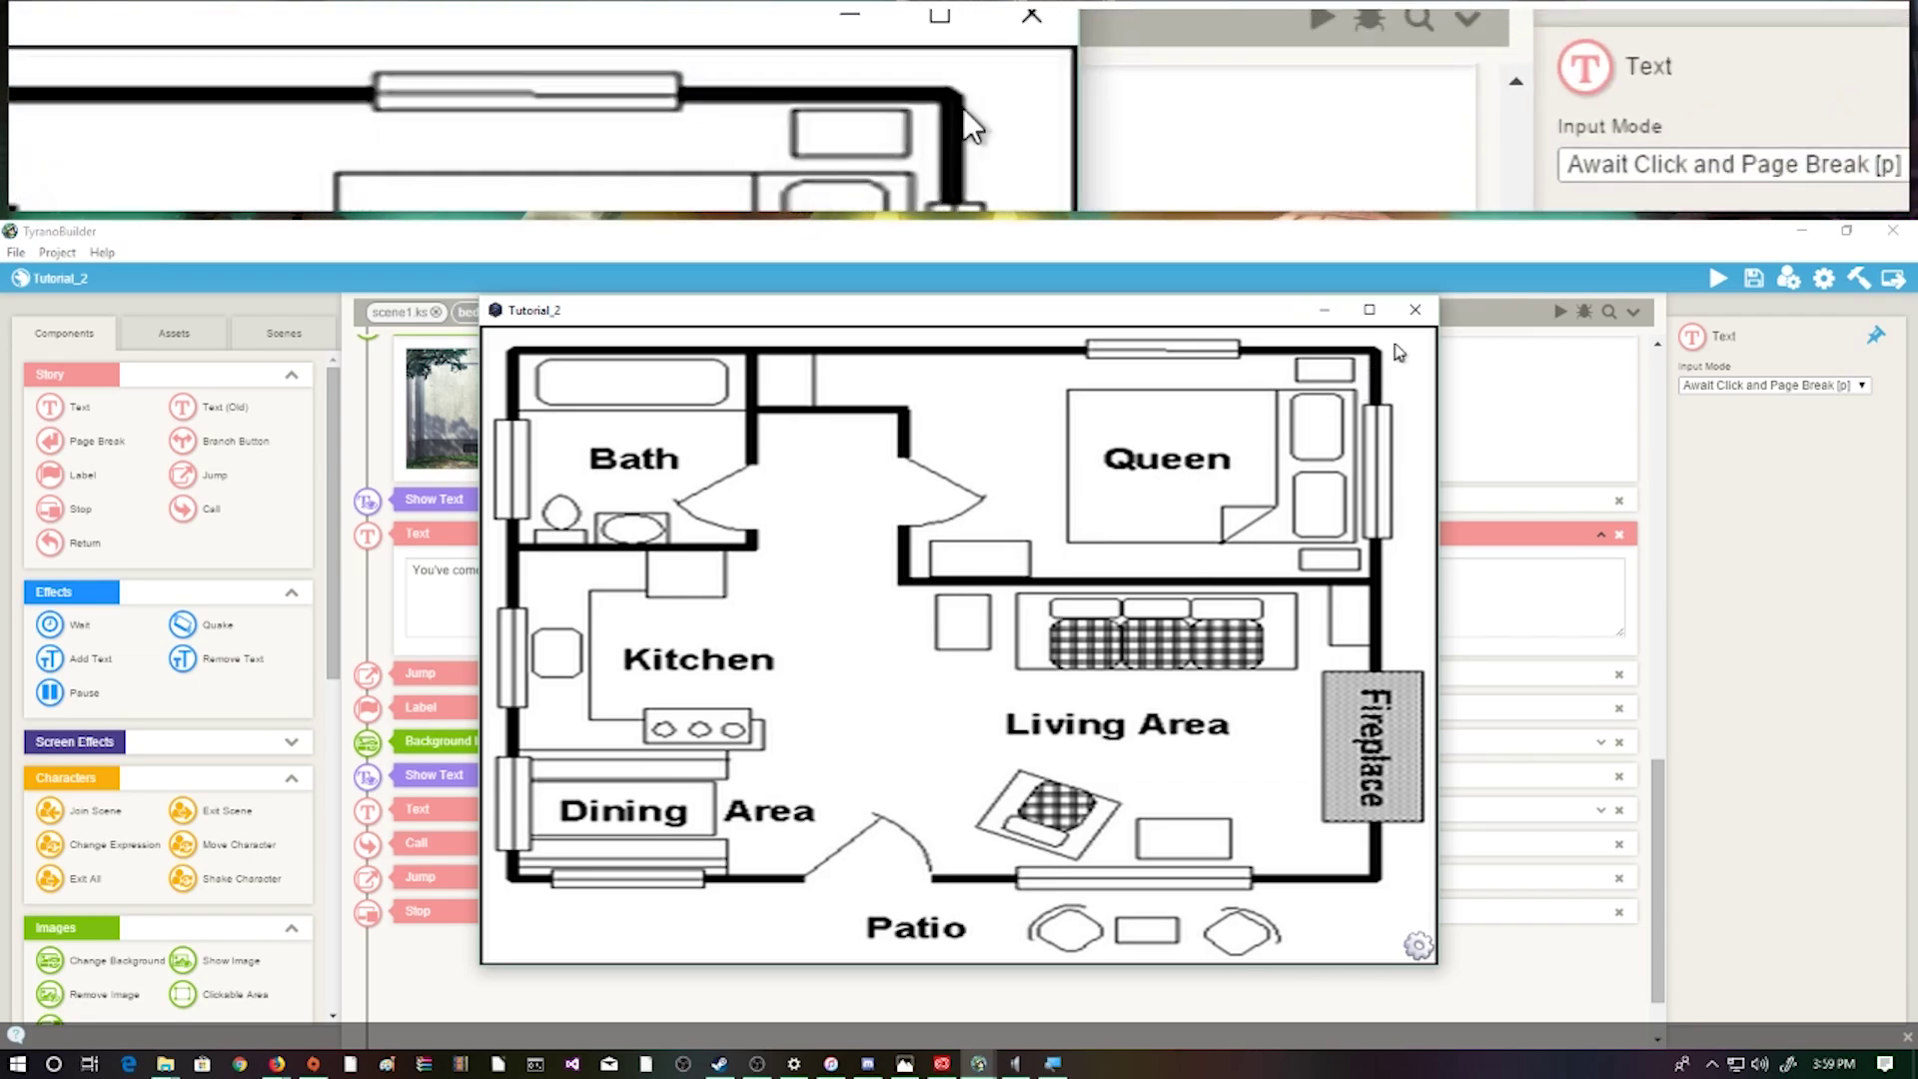
click(1414, 310)
Review the scene's clickable areas and each room's label, background, text and jump, from Bathroom down to DiningRoom
scroll(837, 793, up, 15)
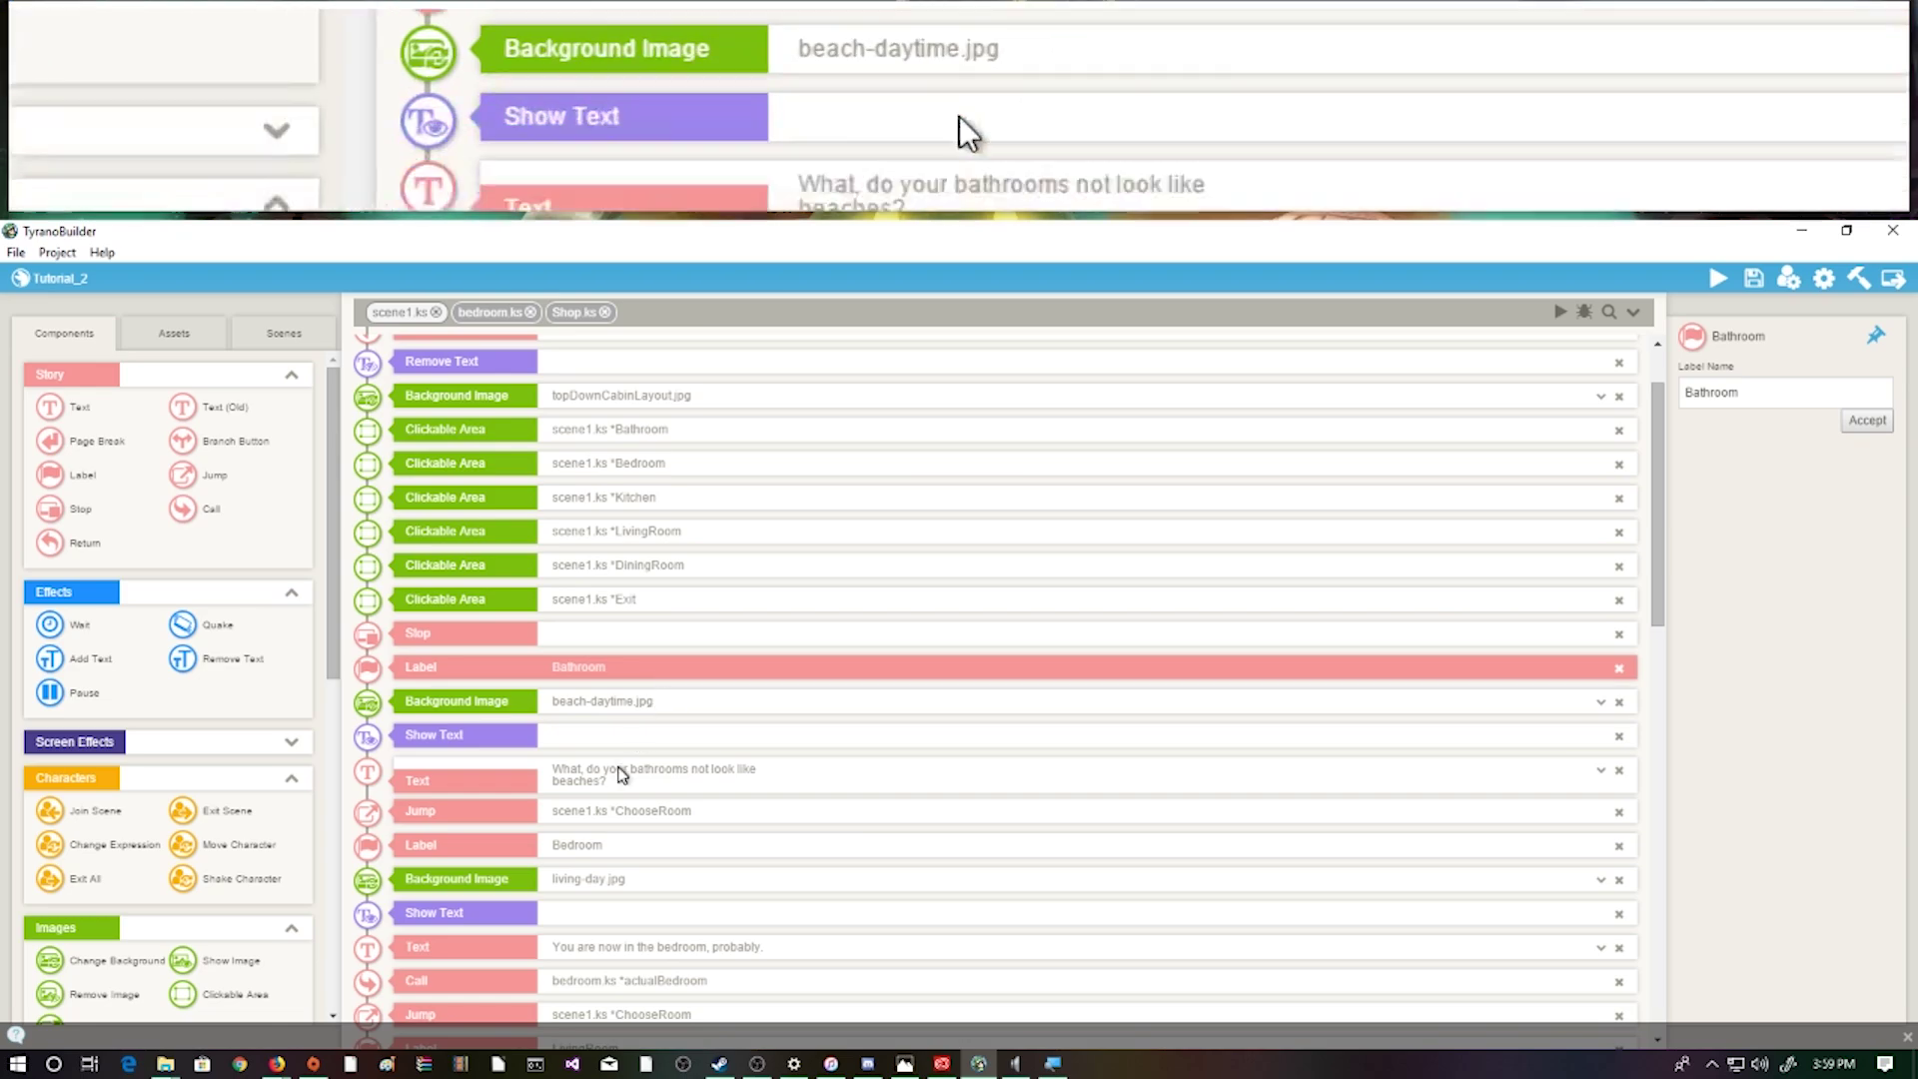
scroll(613, 847, down, 3)
scroll(613, 848, down, 1)
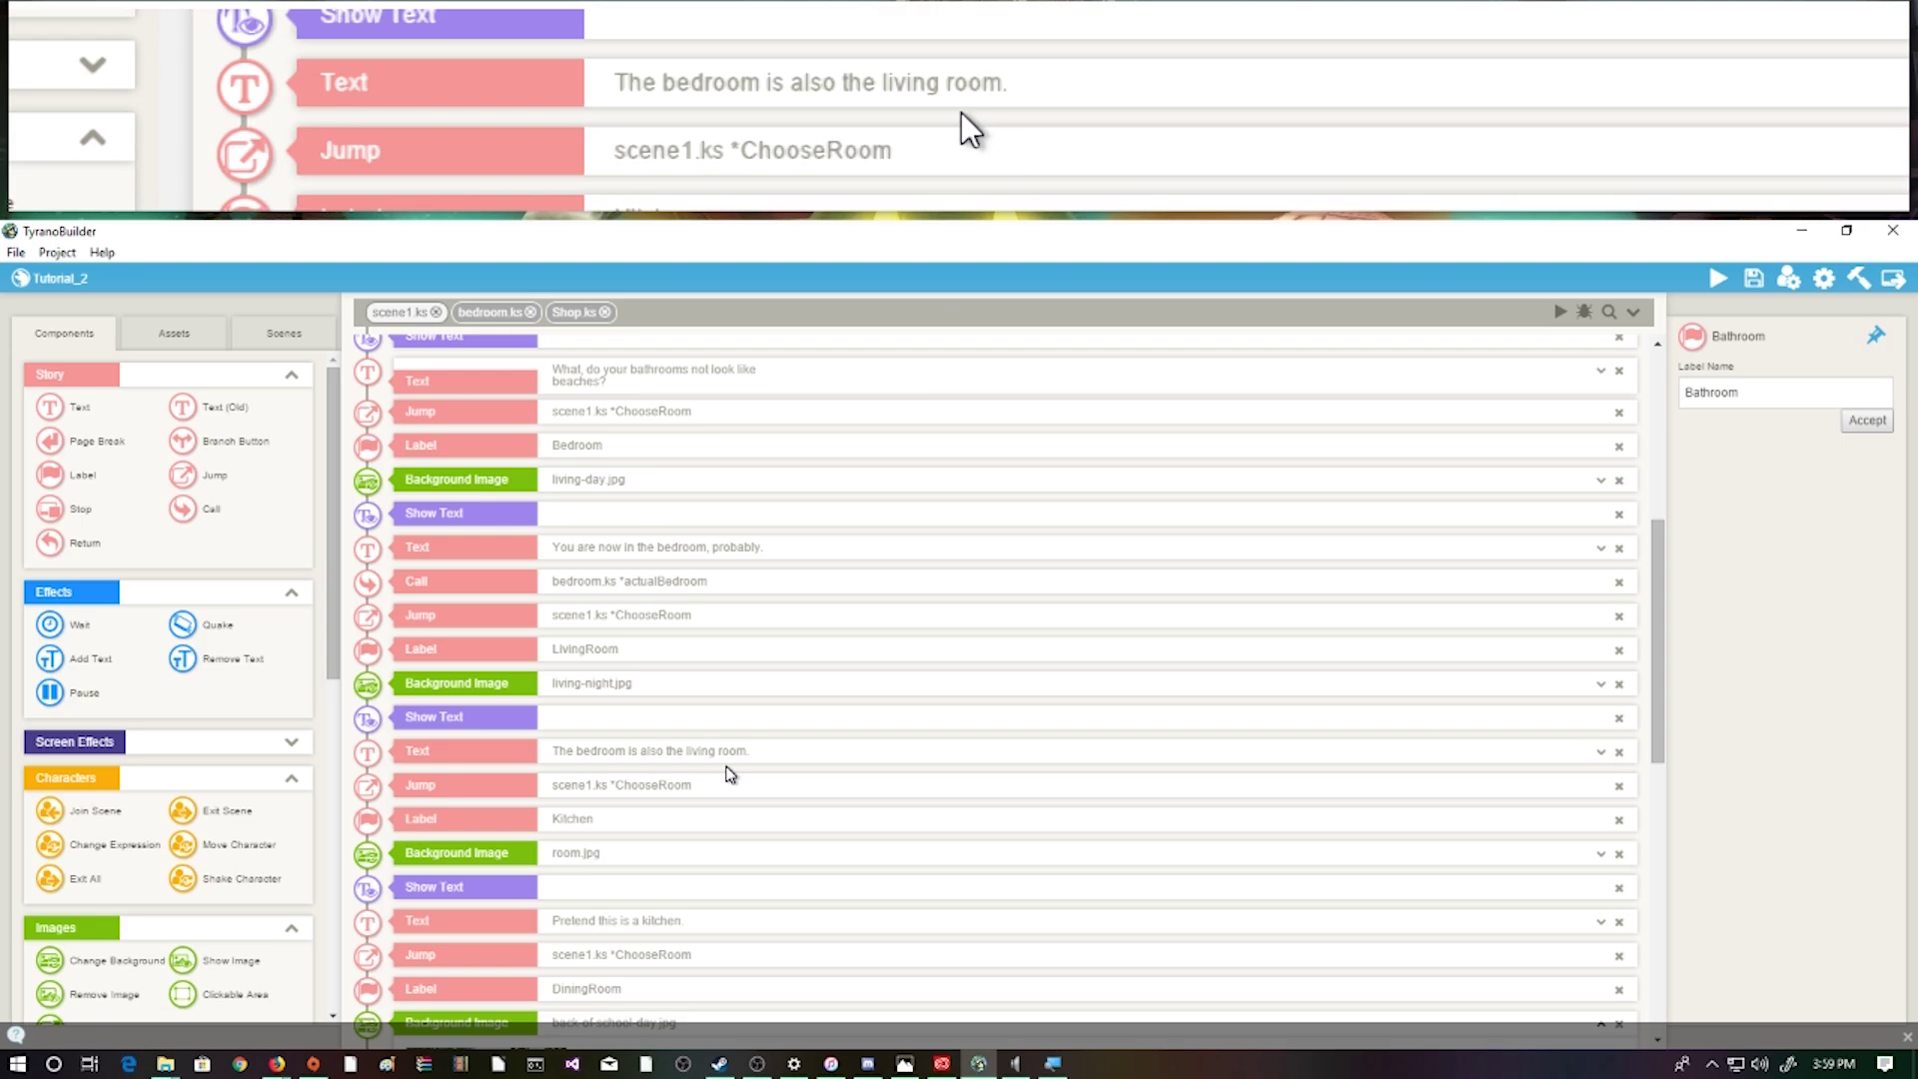
scroll(731, 775, down, 3)
scroll(730, 774, down, 3)
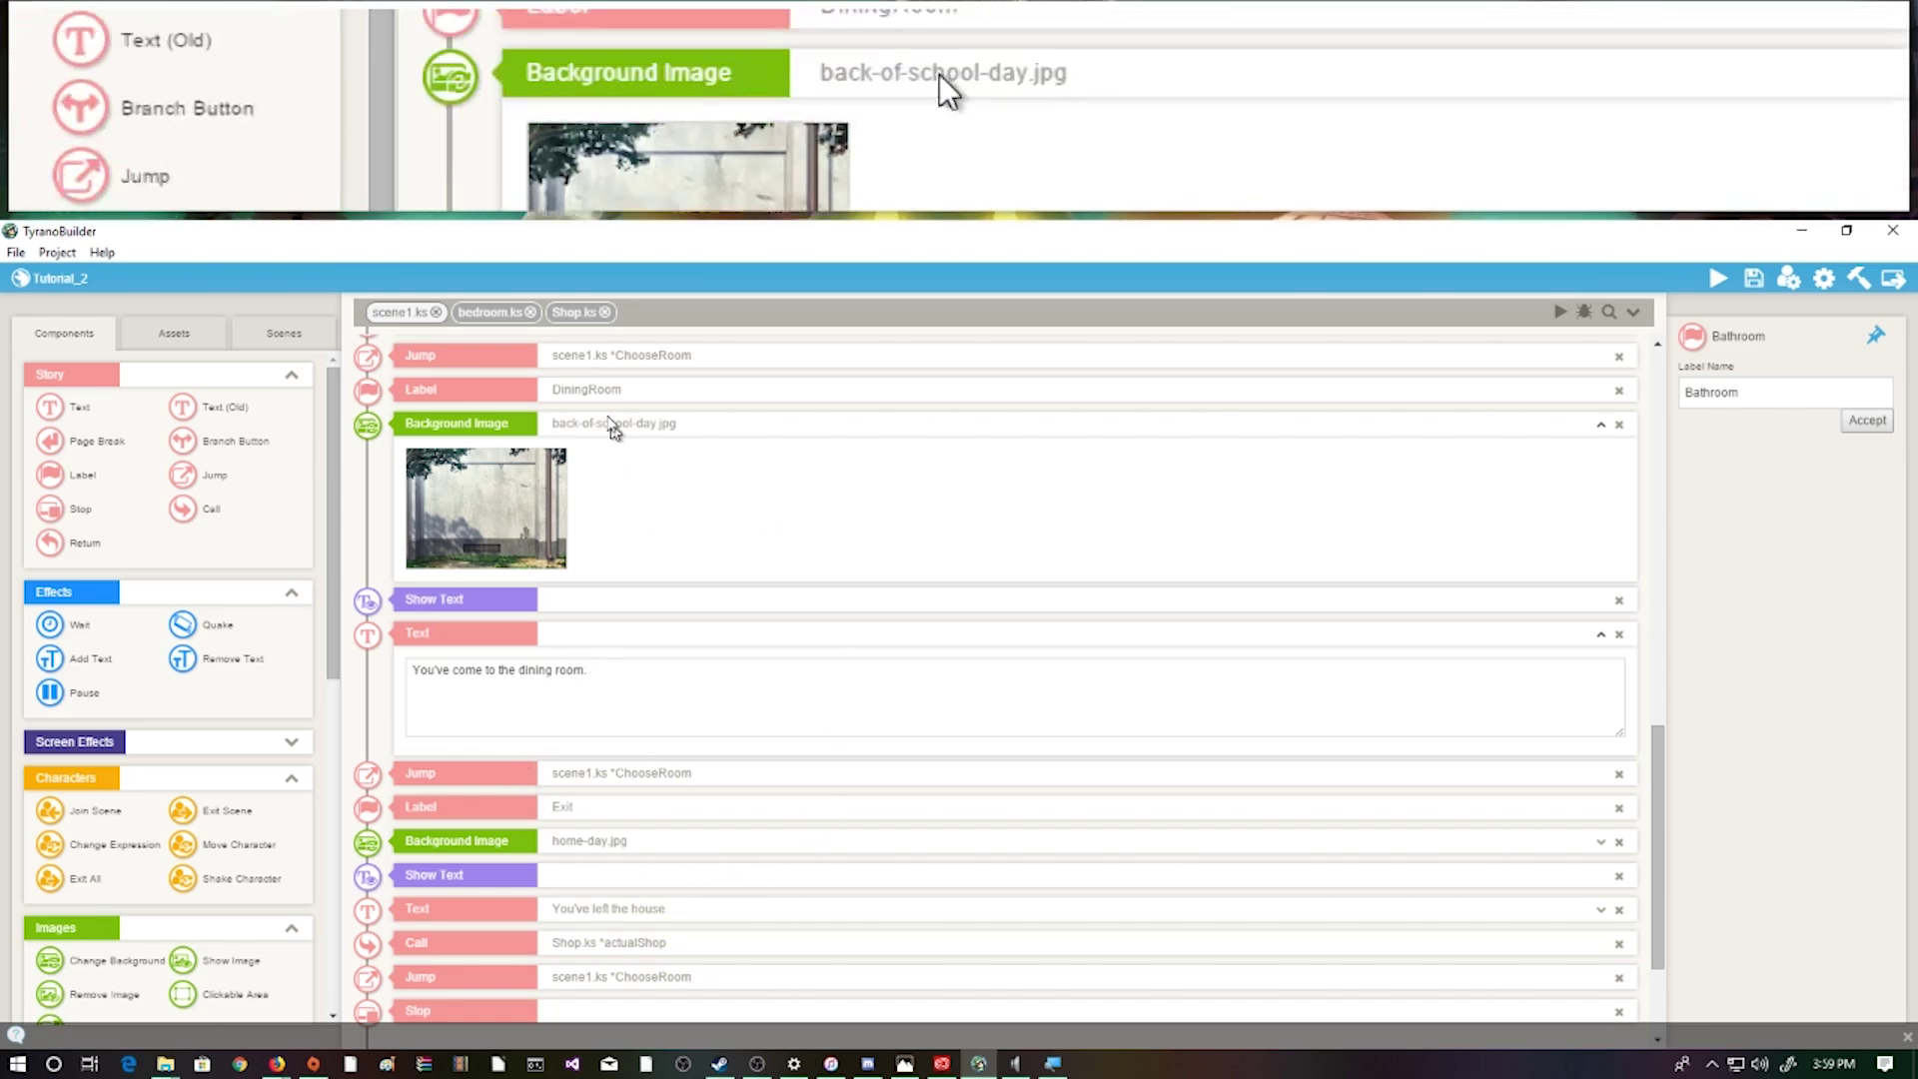
Preview the game, enter the Queen bedroom from the cabin map, and advance its text to the choice buttons
click(1718, 278)
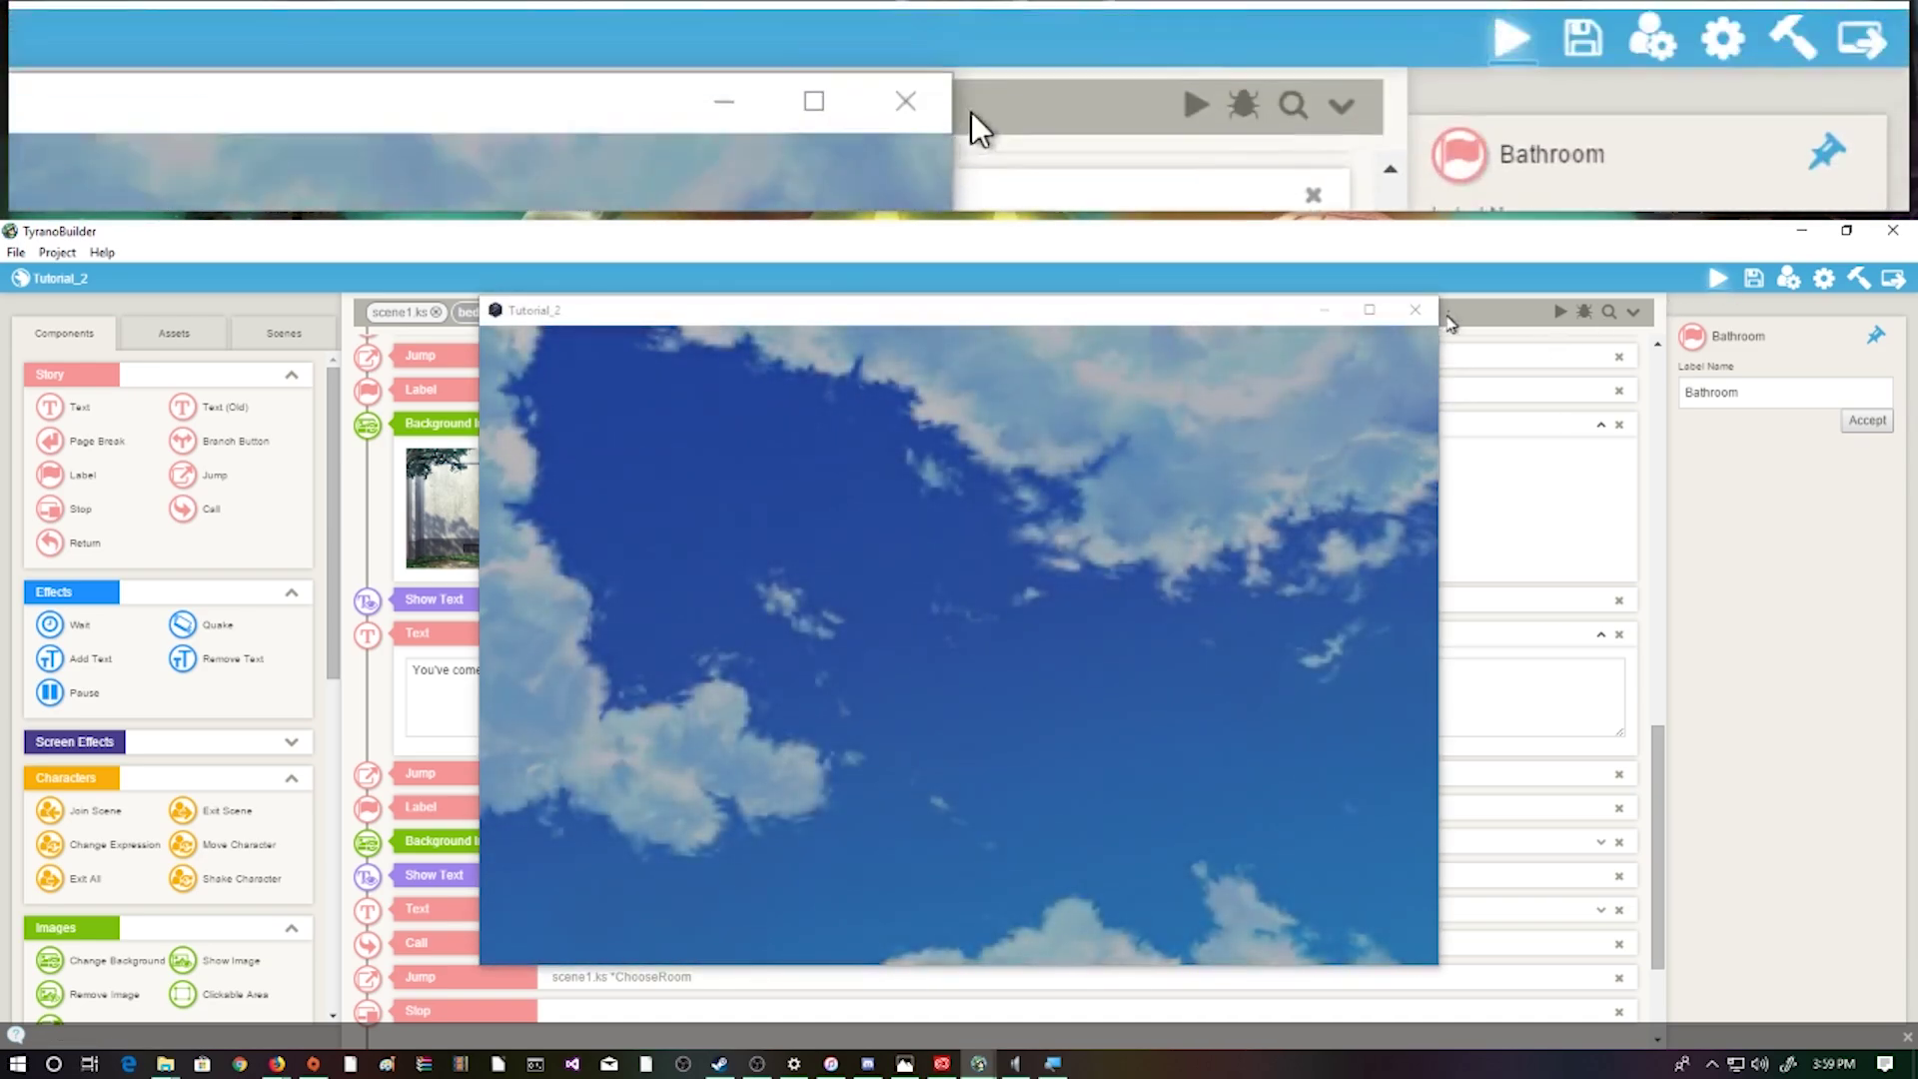
click(1561, 320)
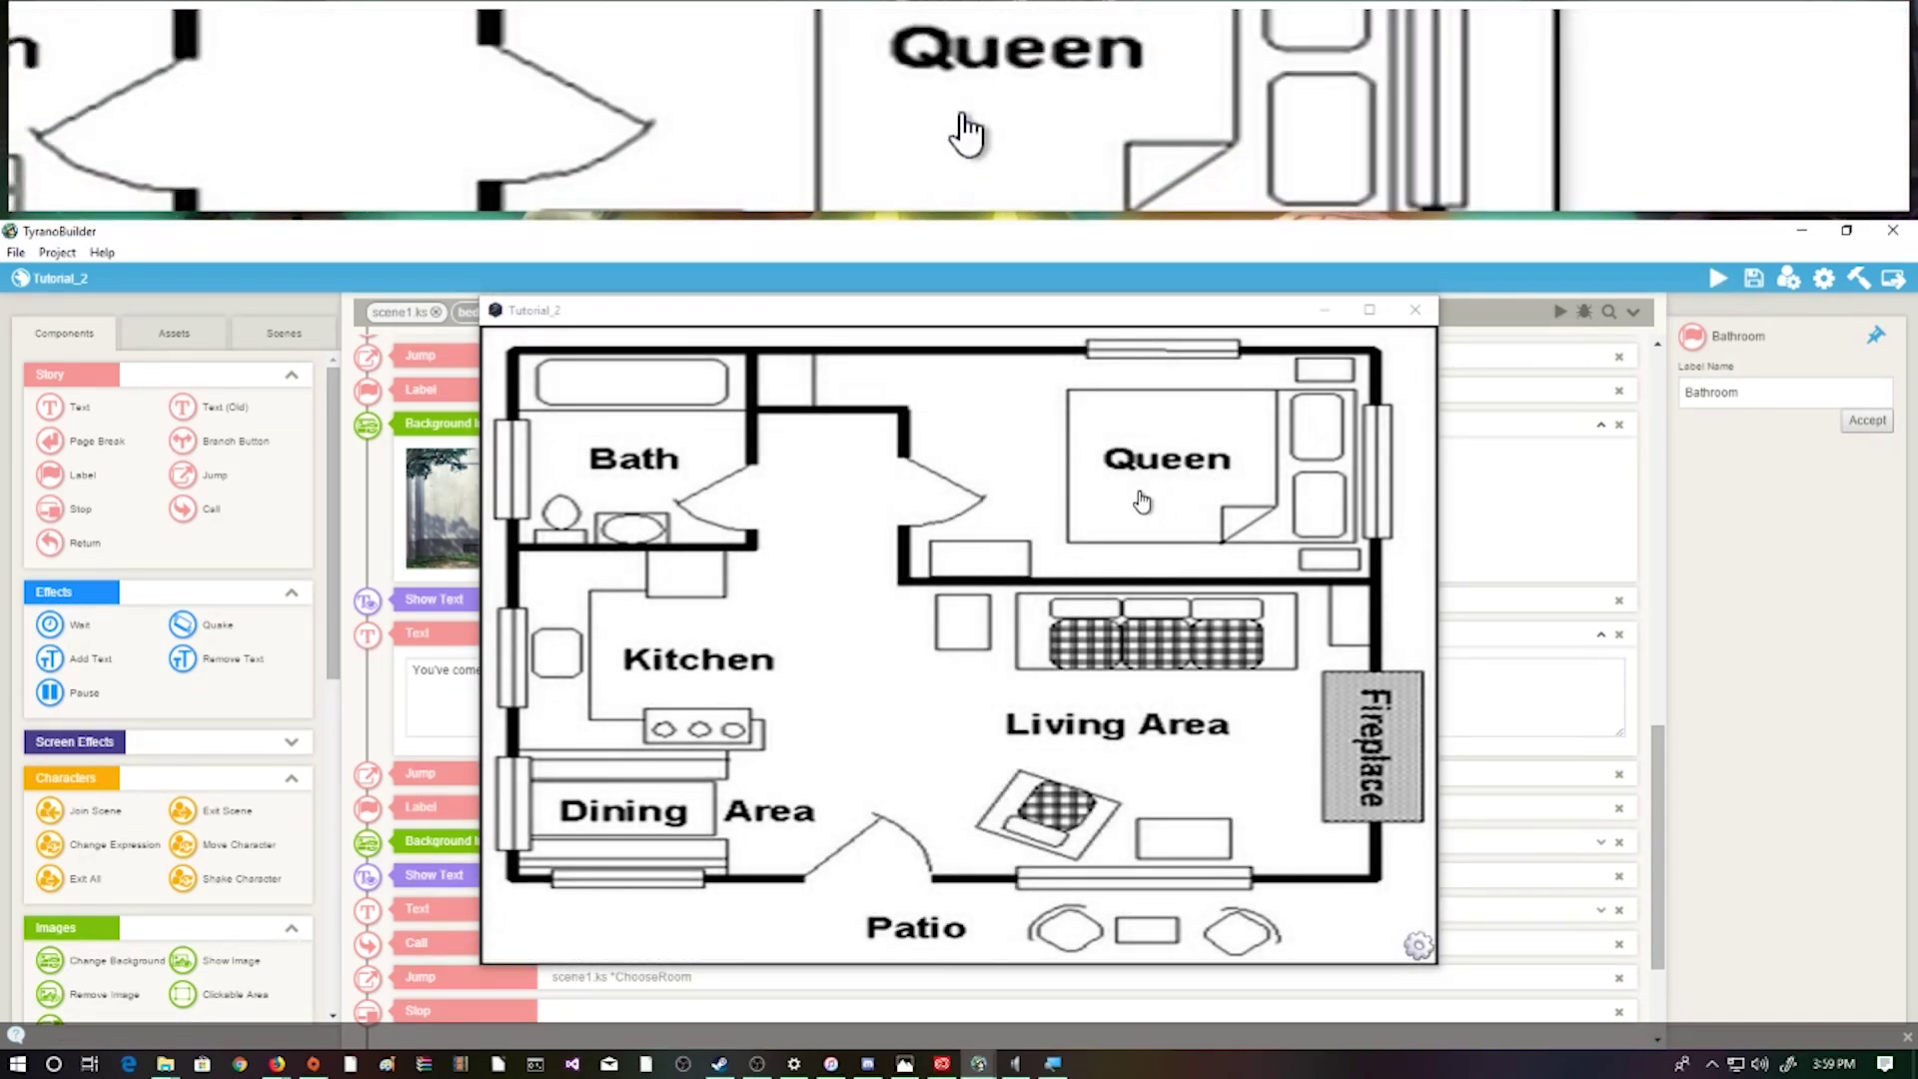
click(1111, 492)
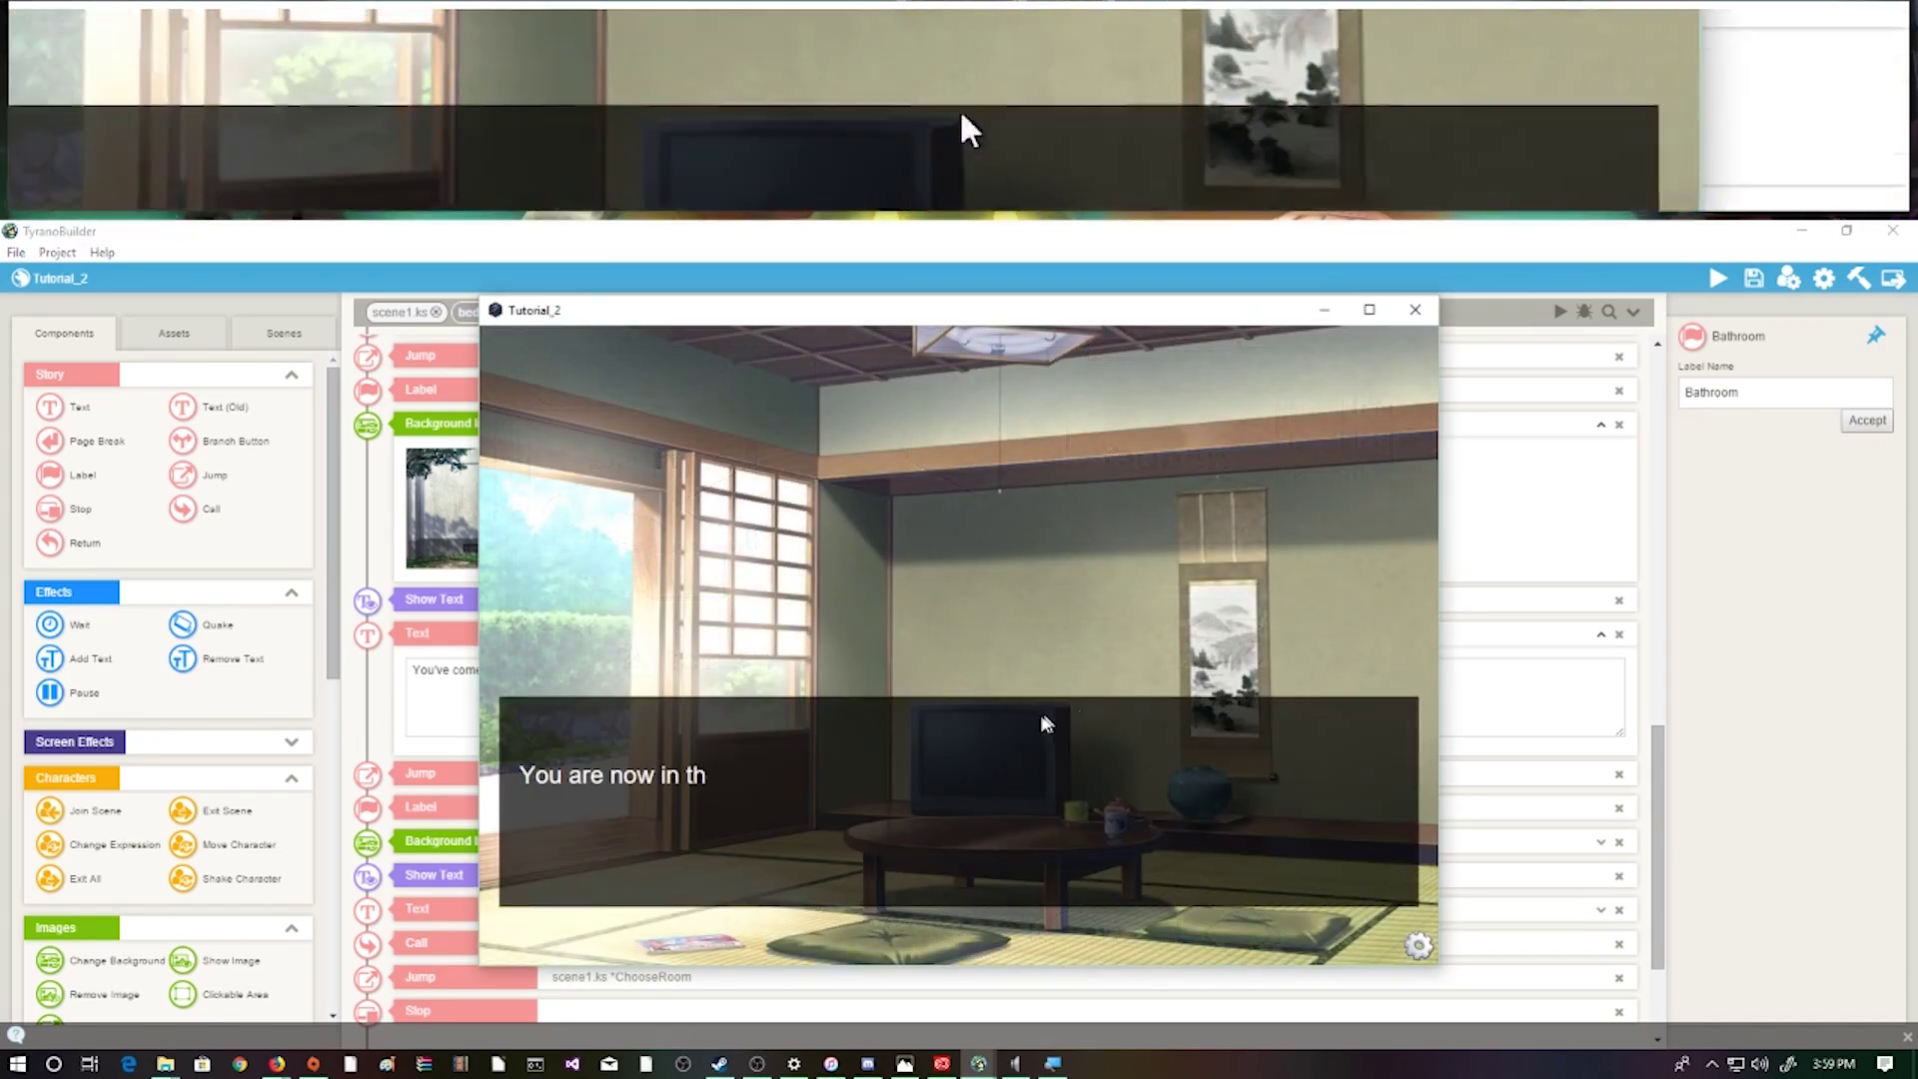
click(869, 812)
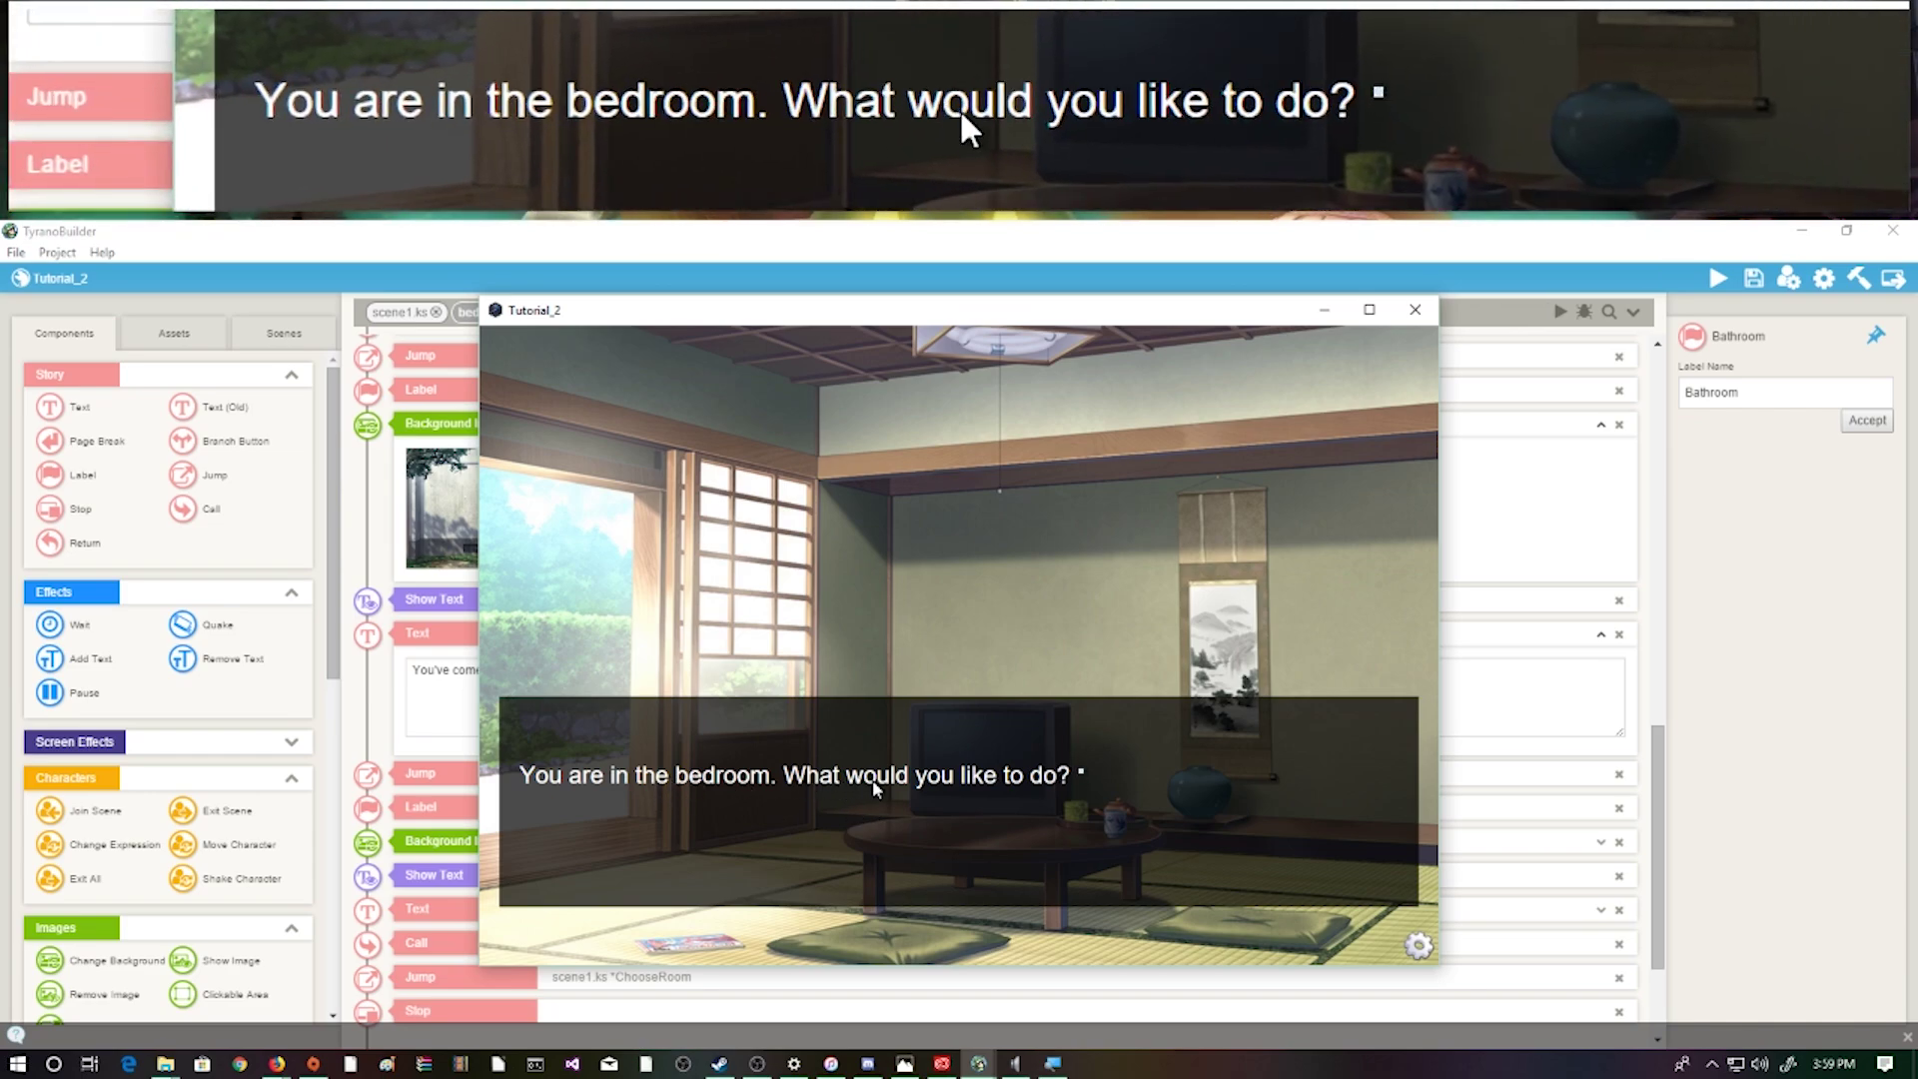
click(884, 812)
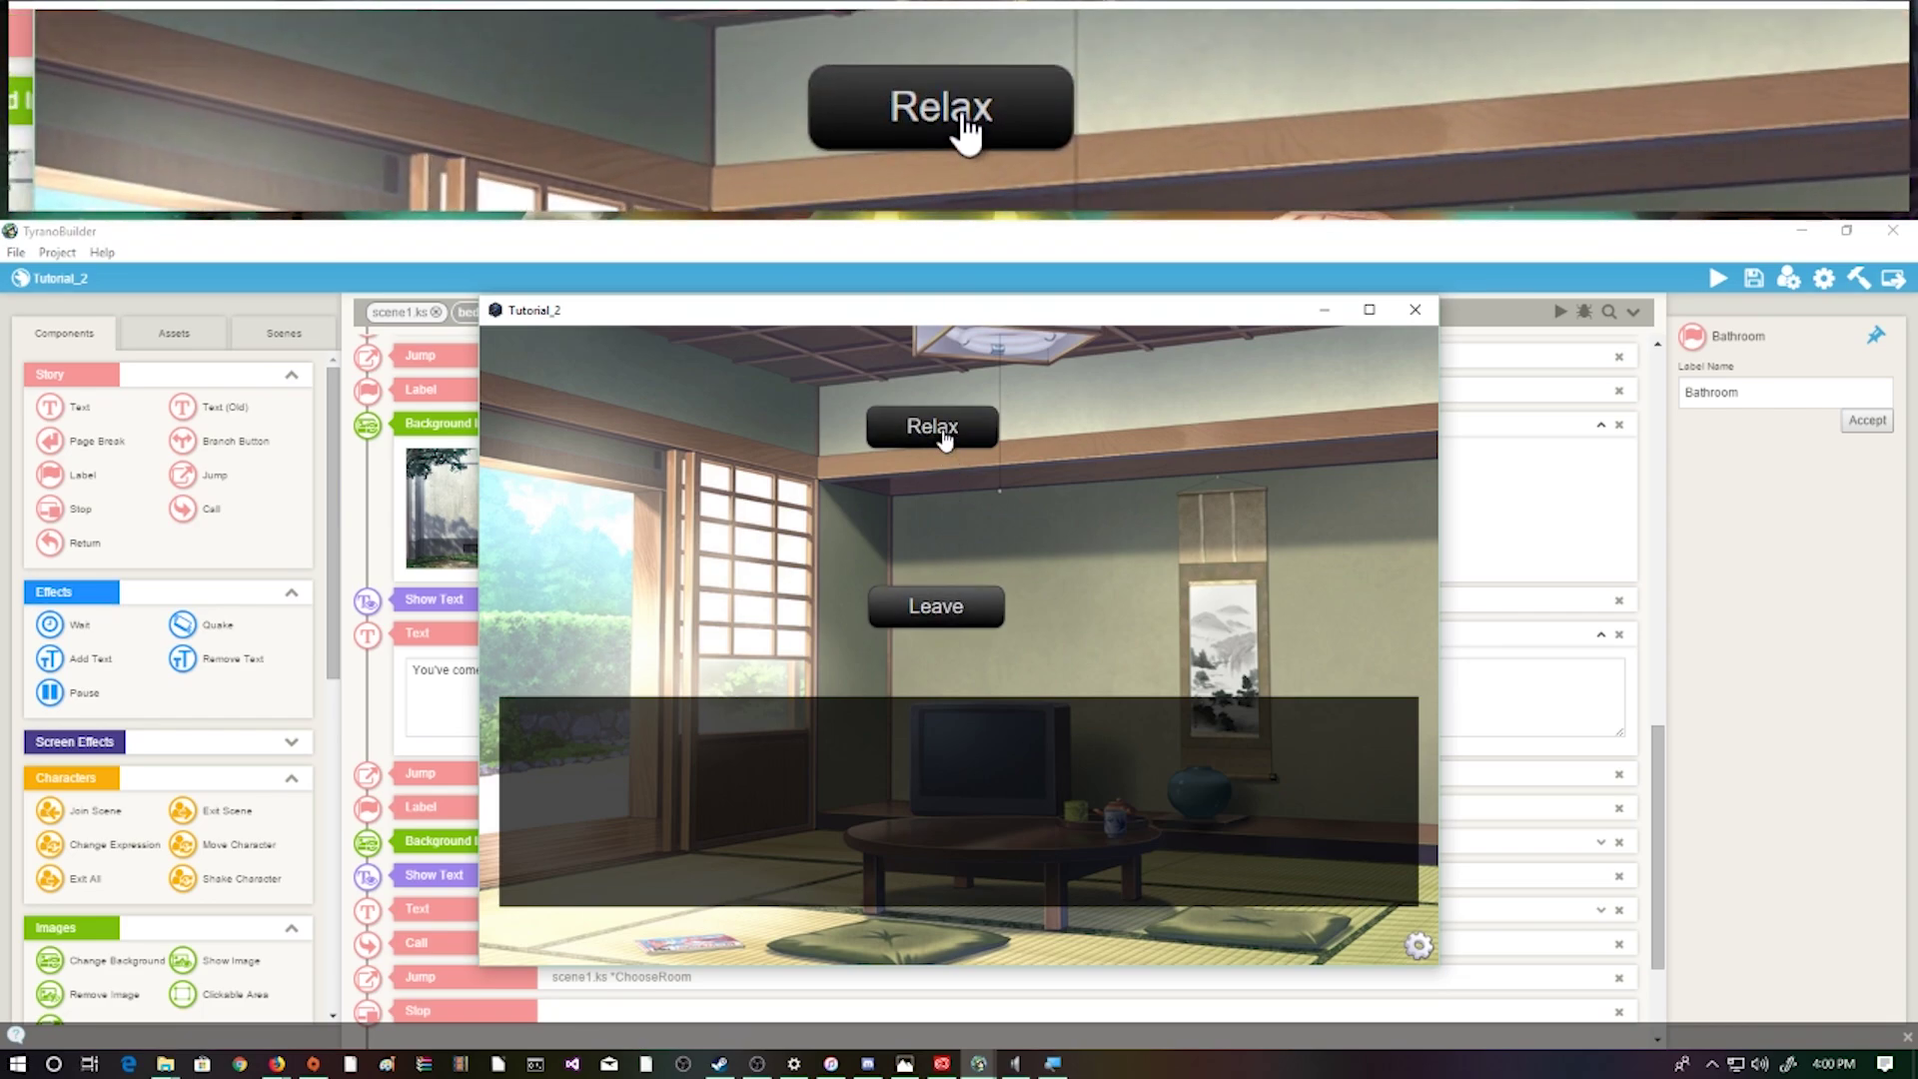
Test the bedroom's Relax choice, advance its text, leave the bedroom for the cabin map, and close the preview
click(934, 429)
click(803, 799)
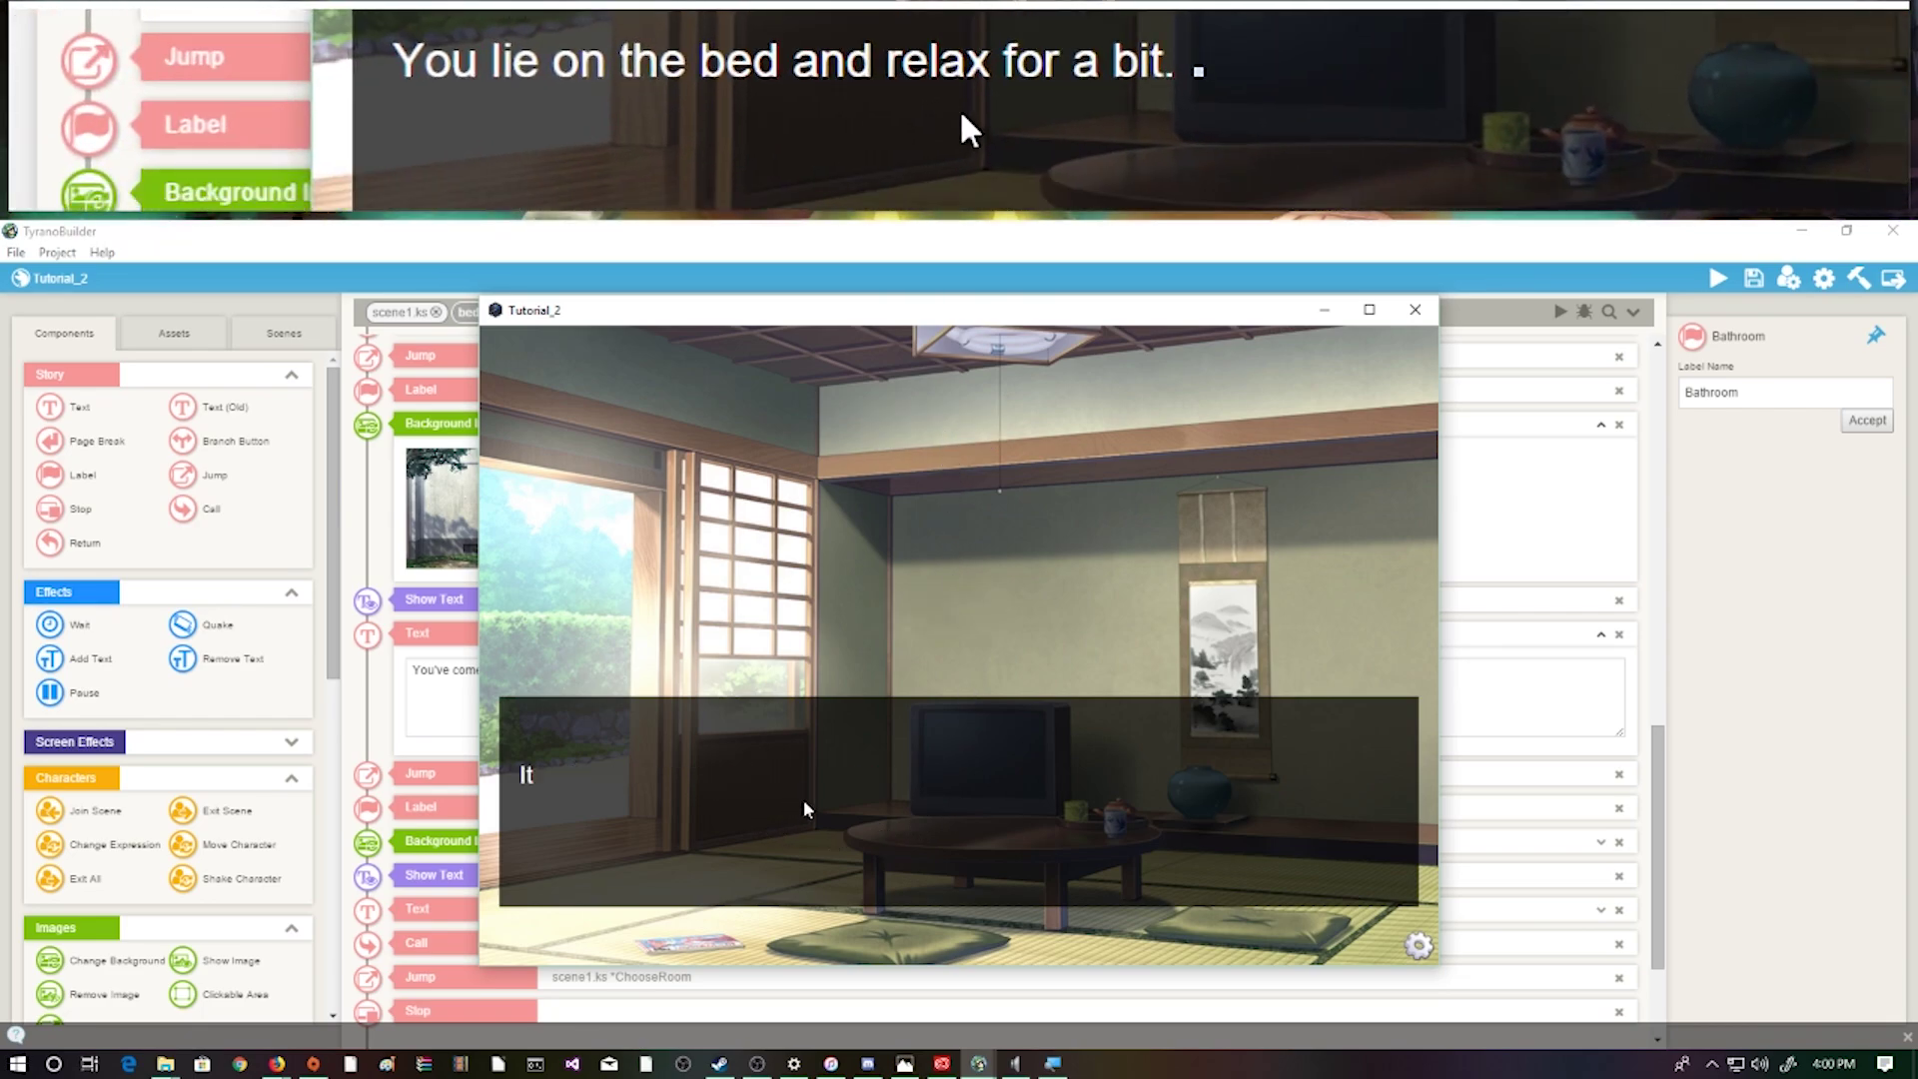
click(815, 795)
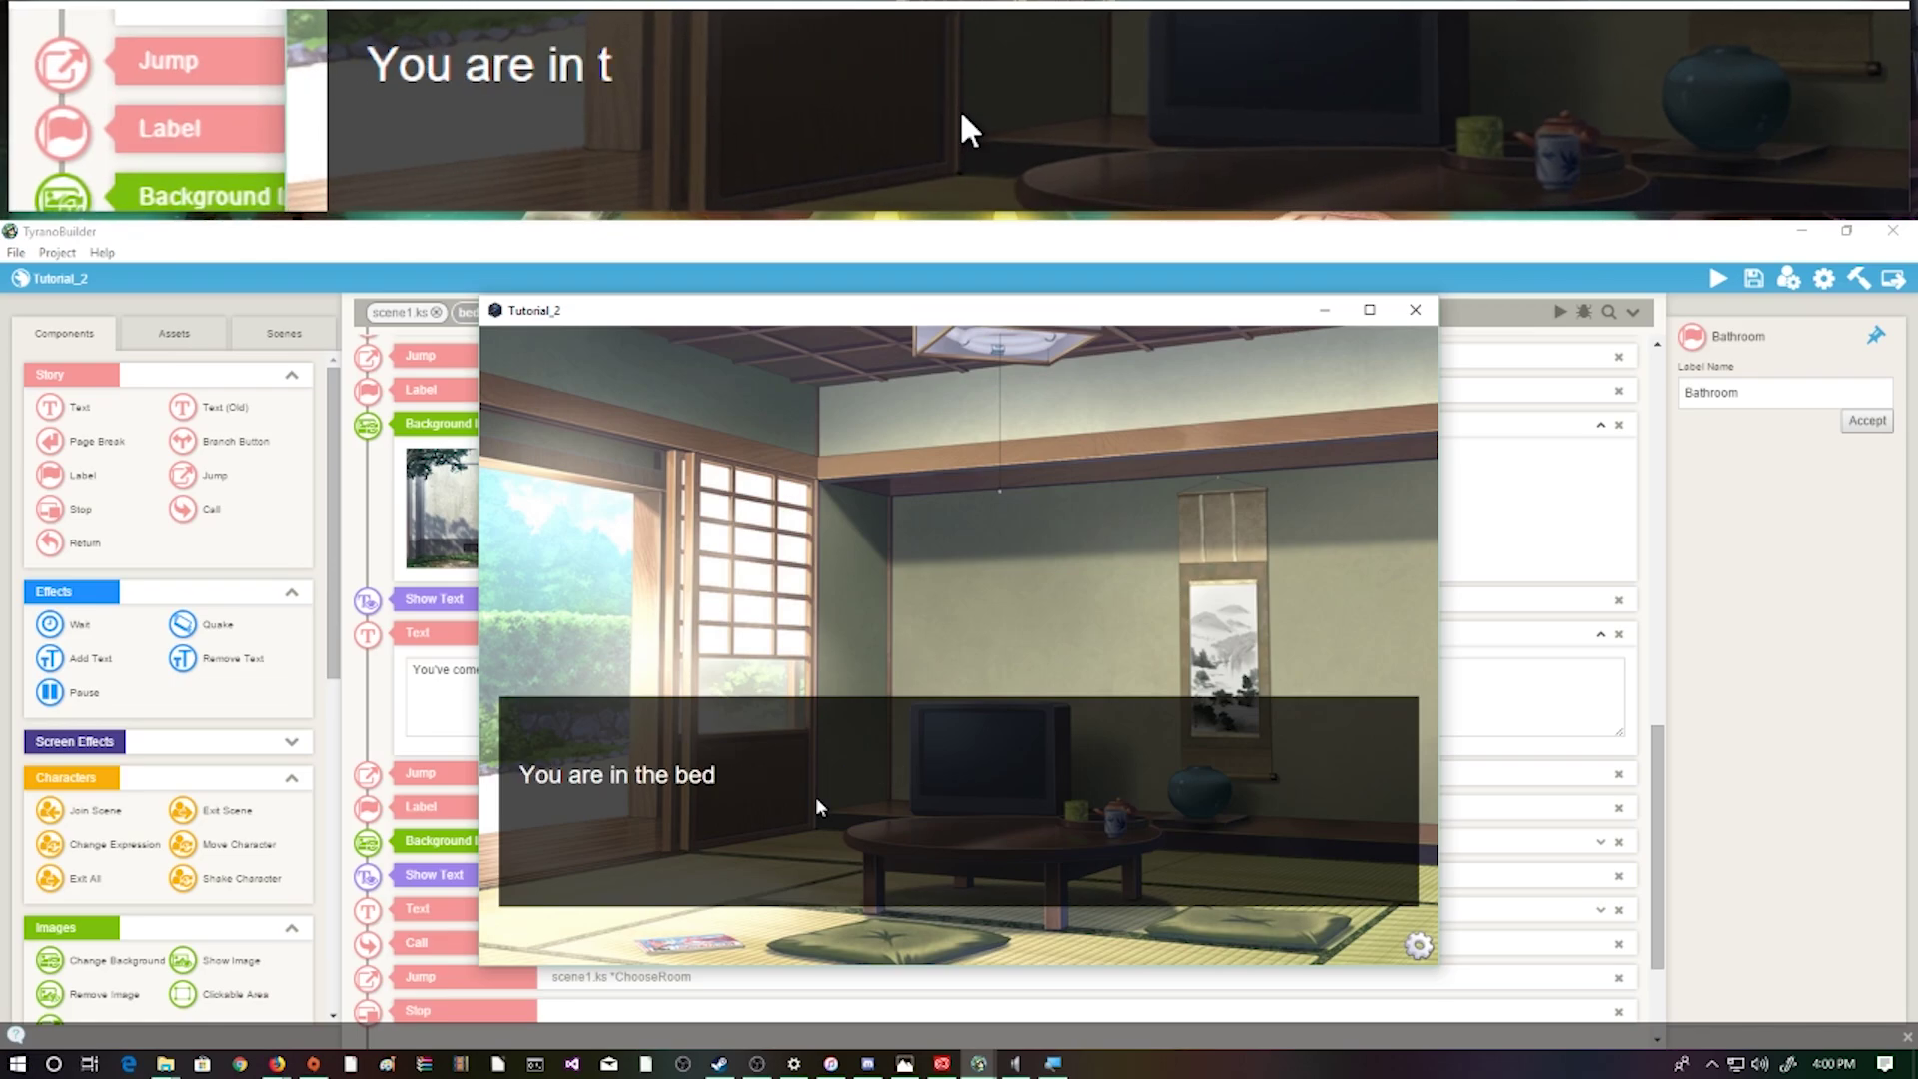
click(816, 799)
click(961, 607)
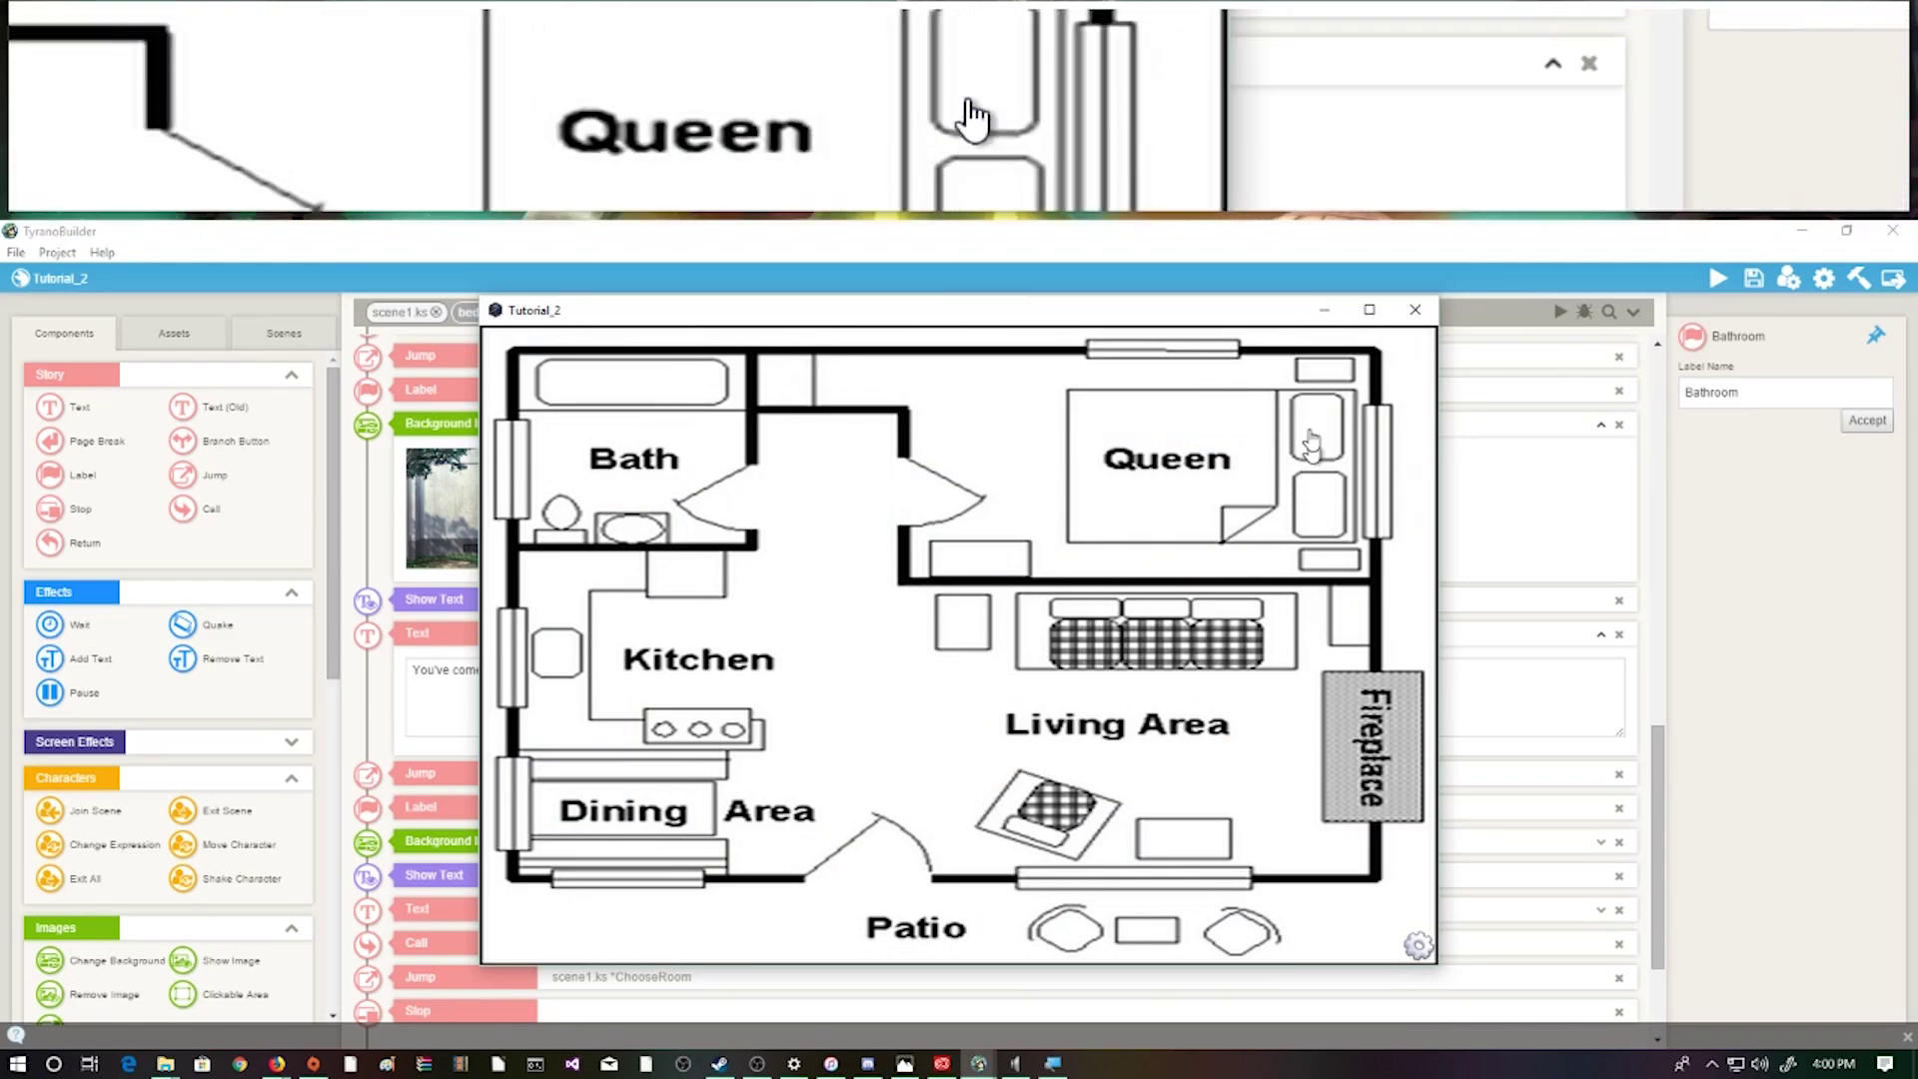
click(1414, 313)
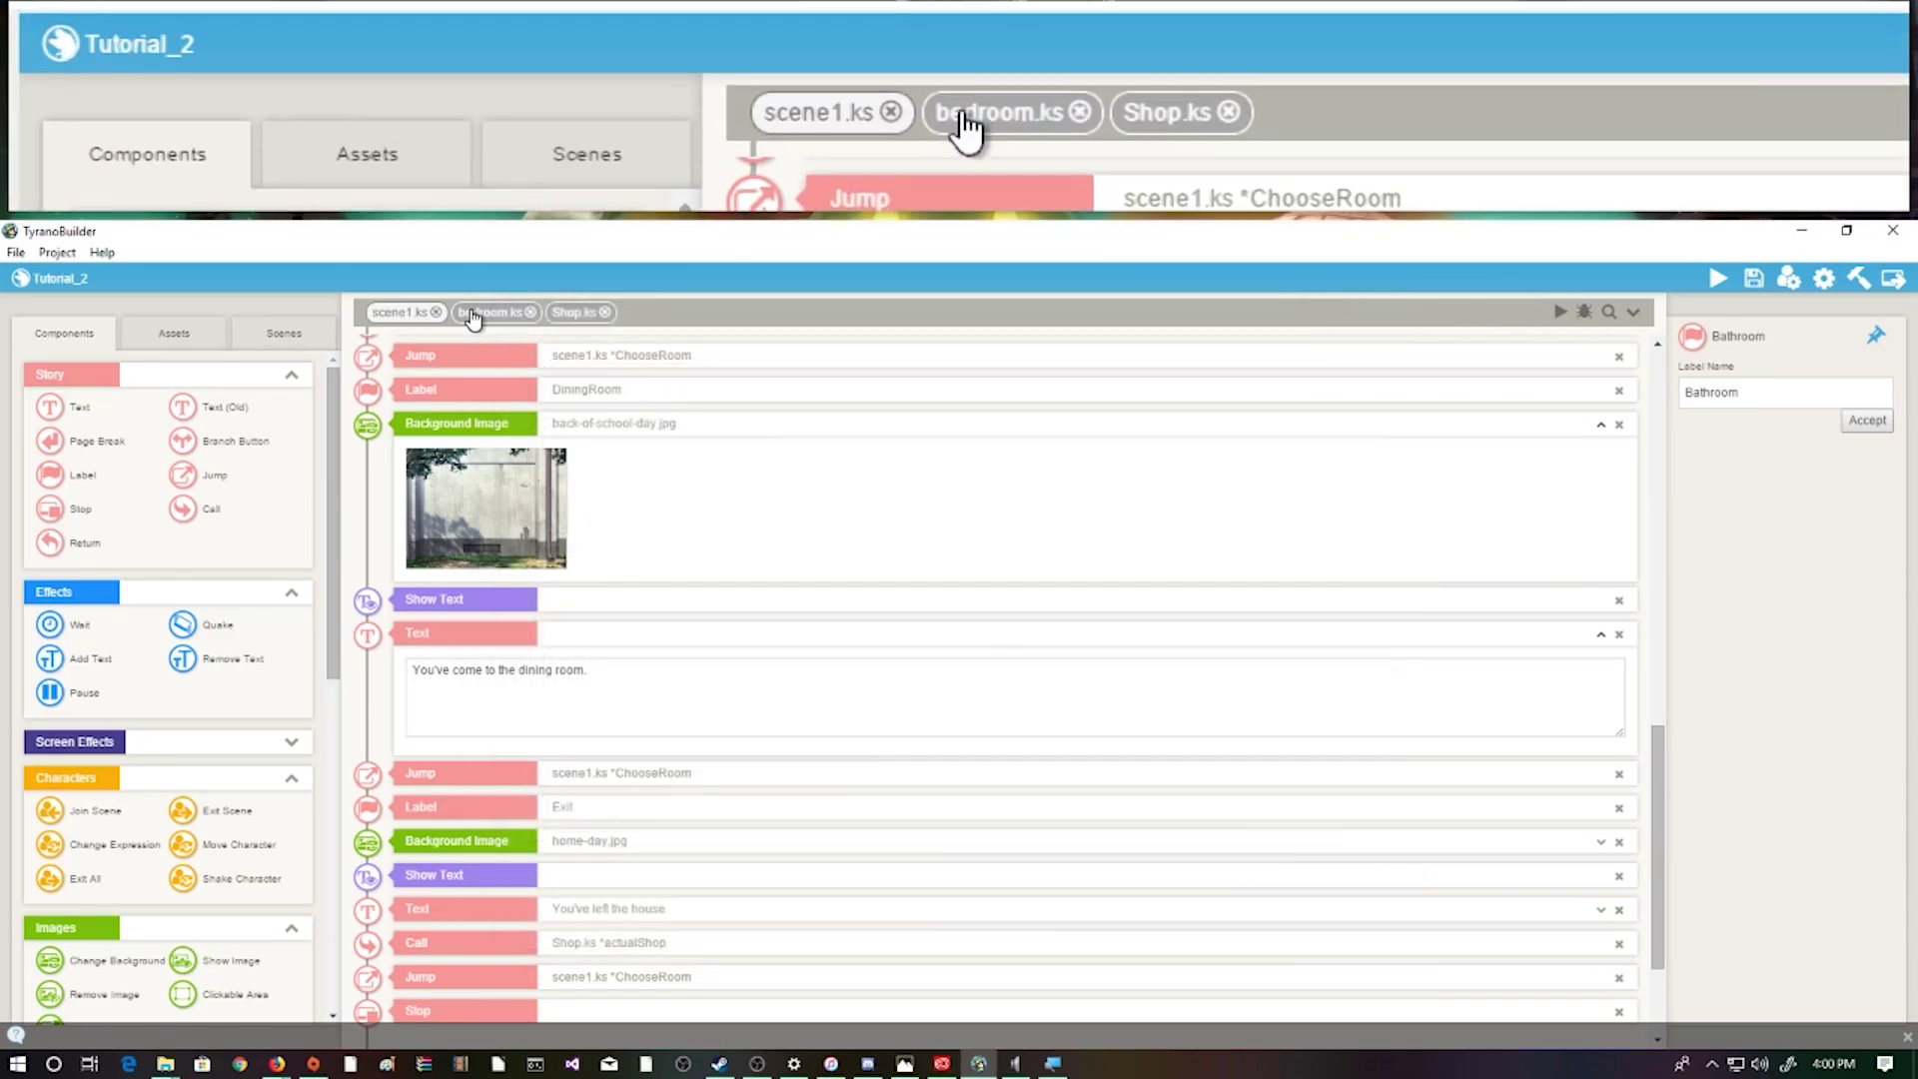
Examine the Bedroom section in scene1.ks: its label, background image, text, and the Call into bedroom.ks
click(475, 314)
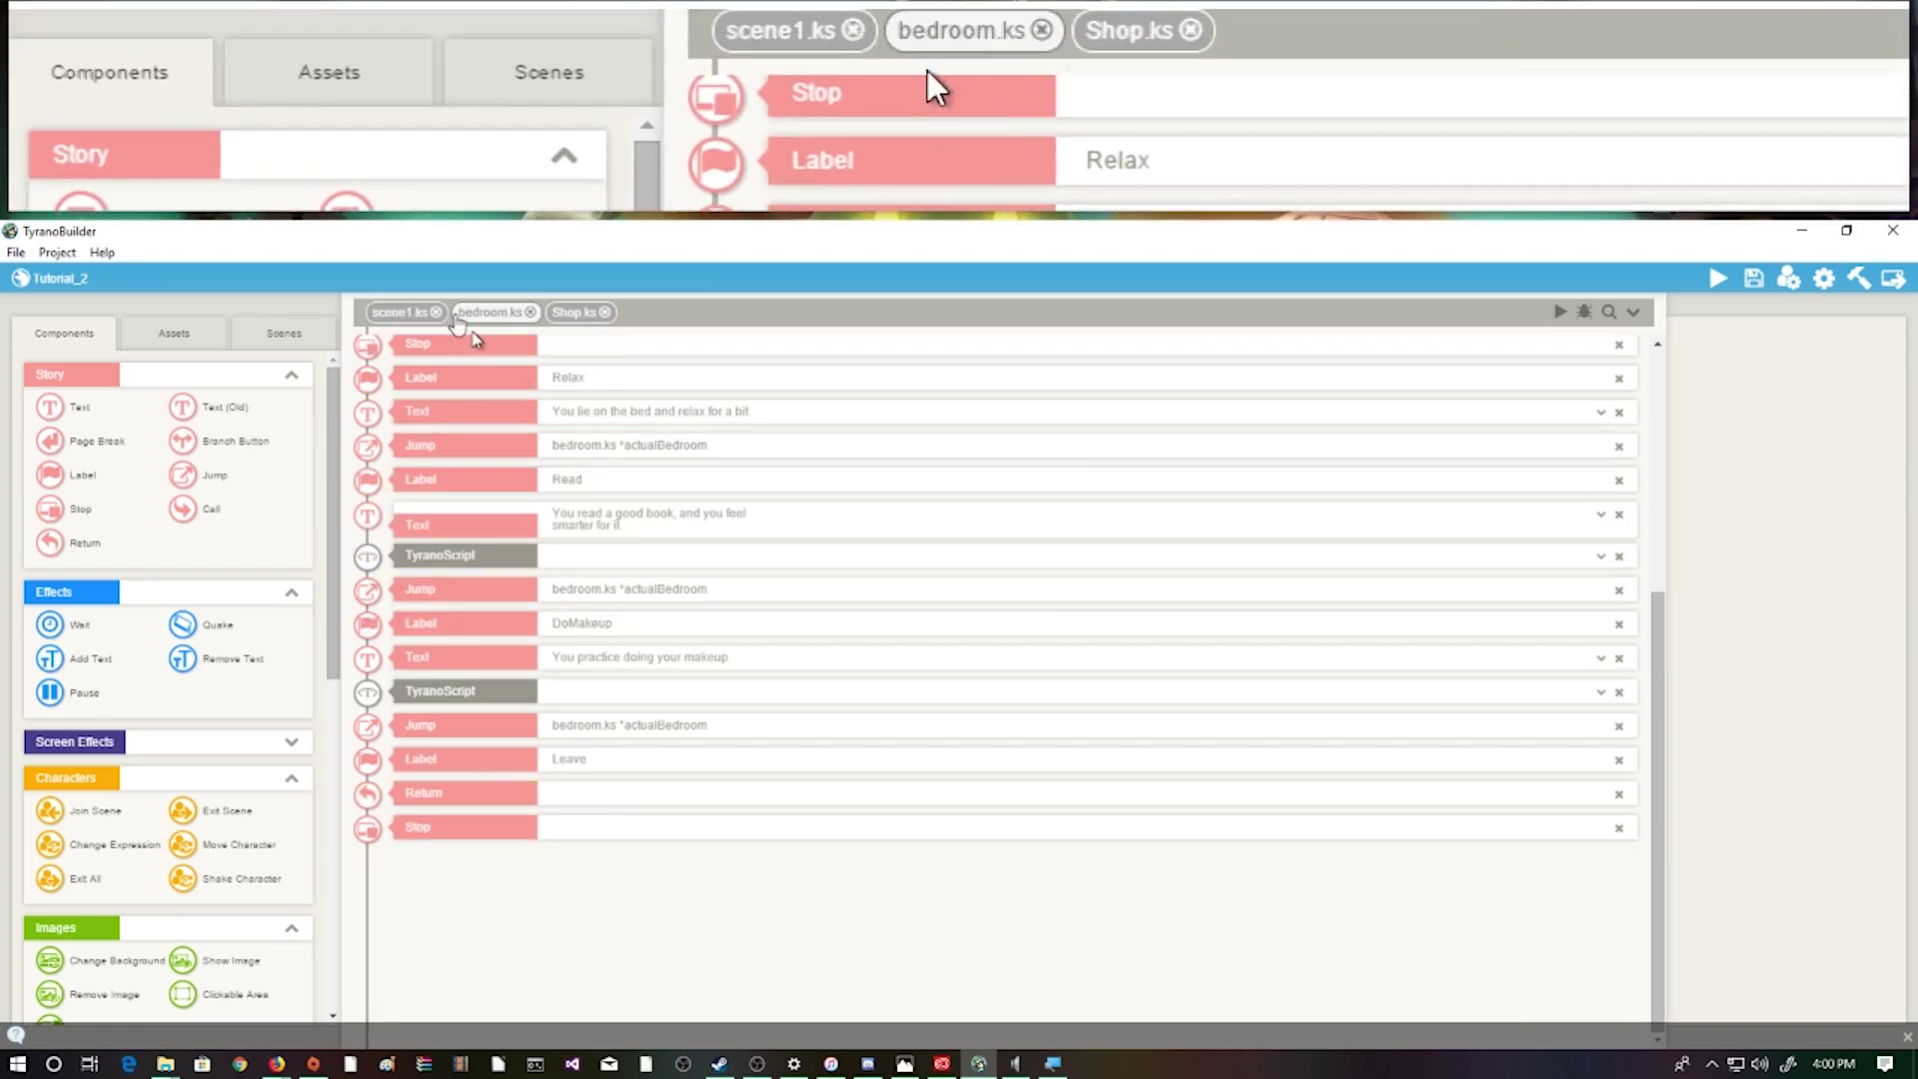
click(398, 312)
scroll(630, 617, down, 3)
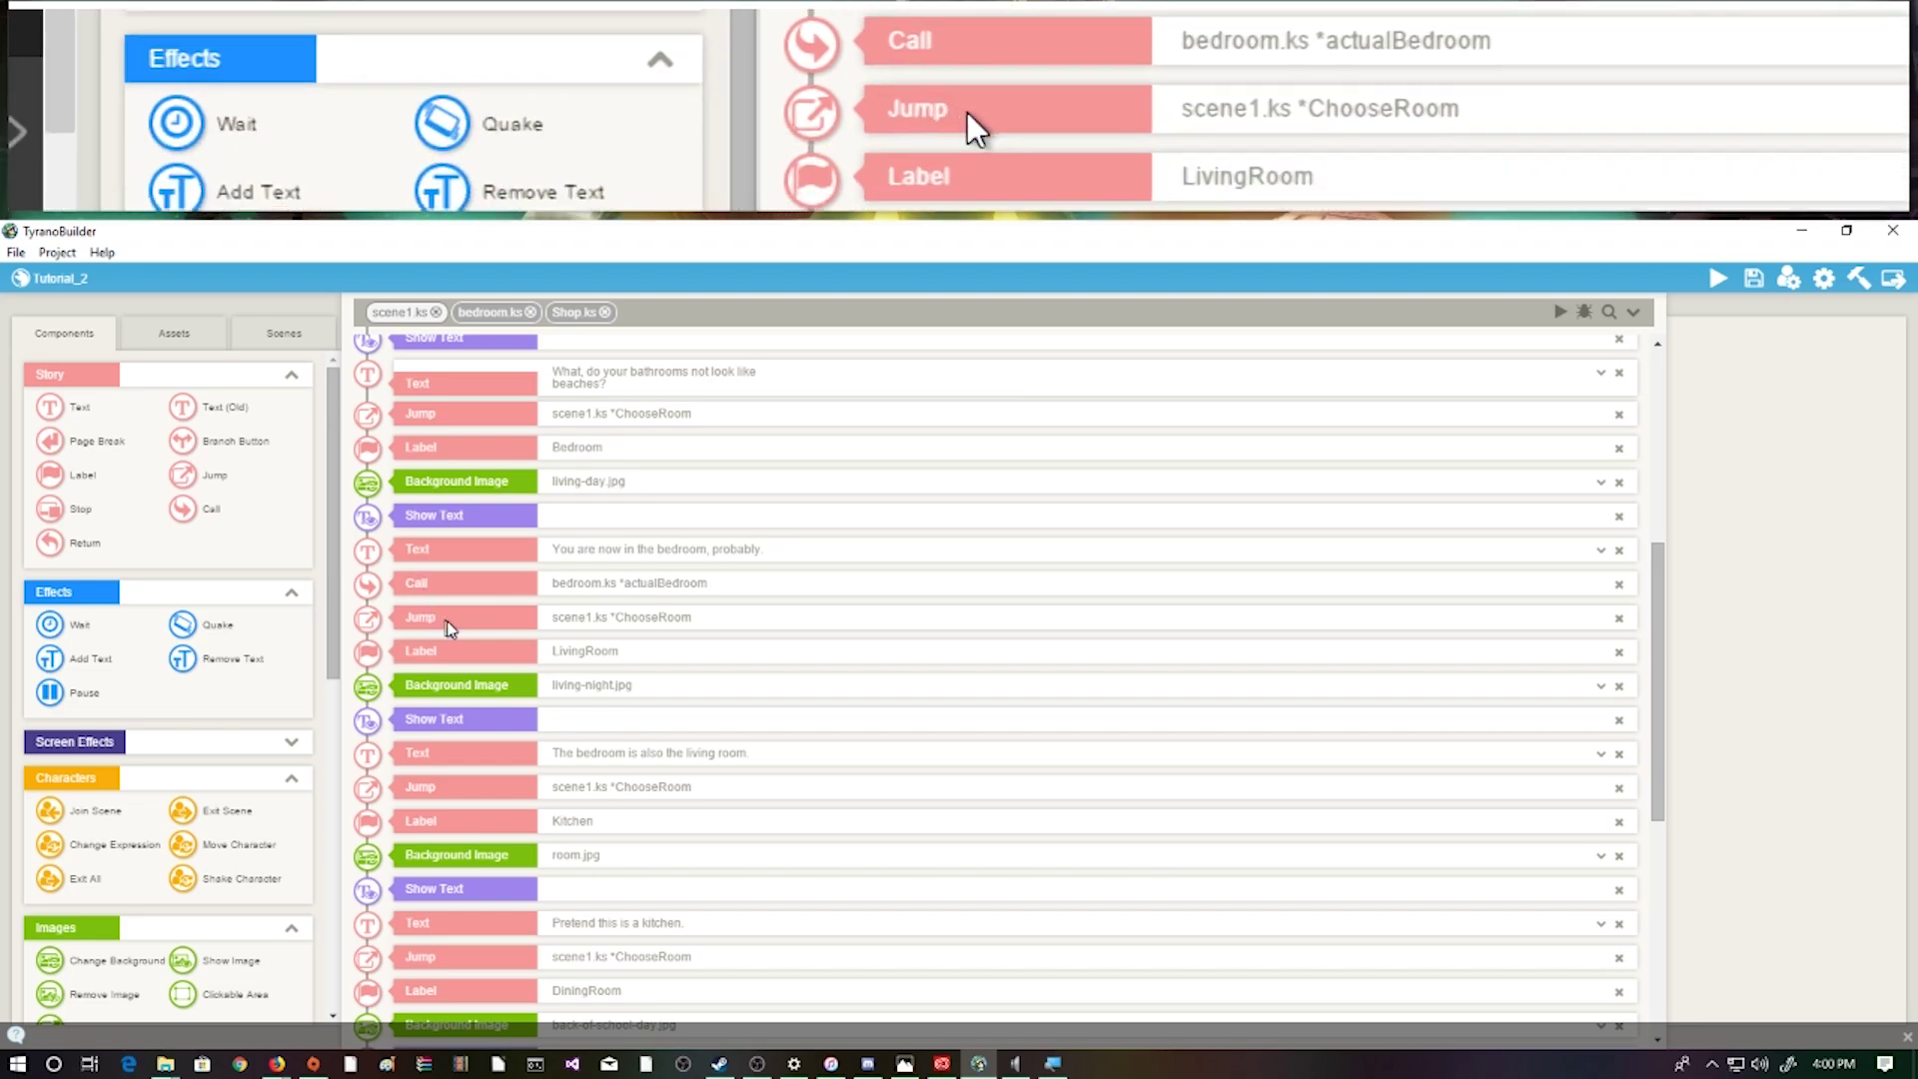
click(583, 450)
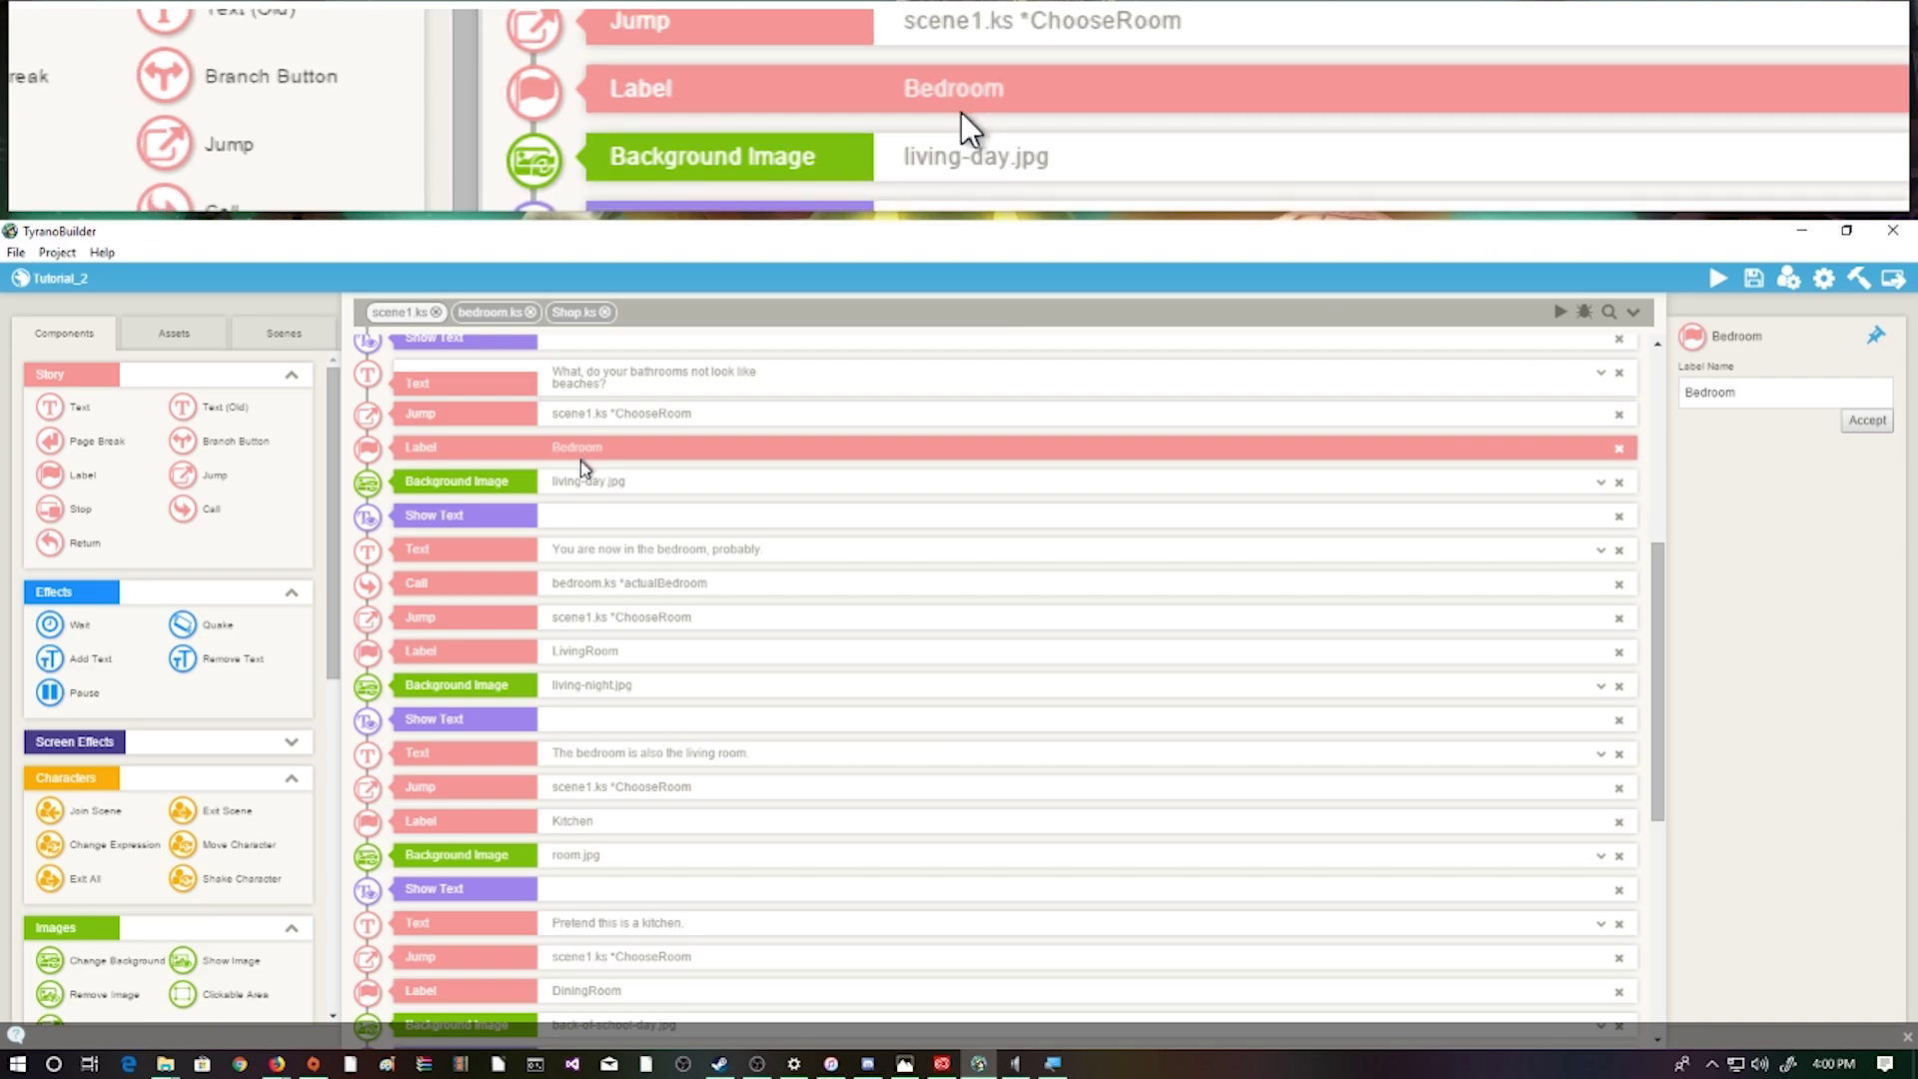
click(585, 484)
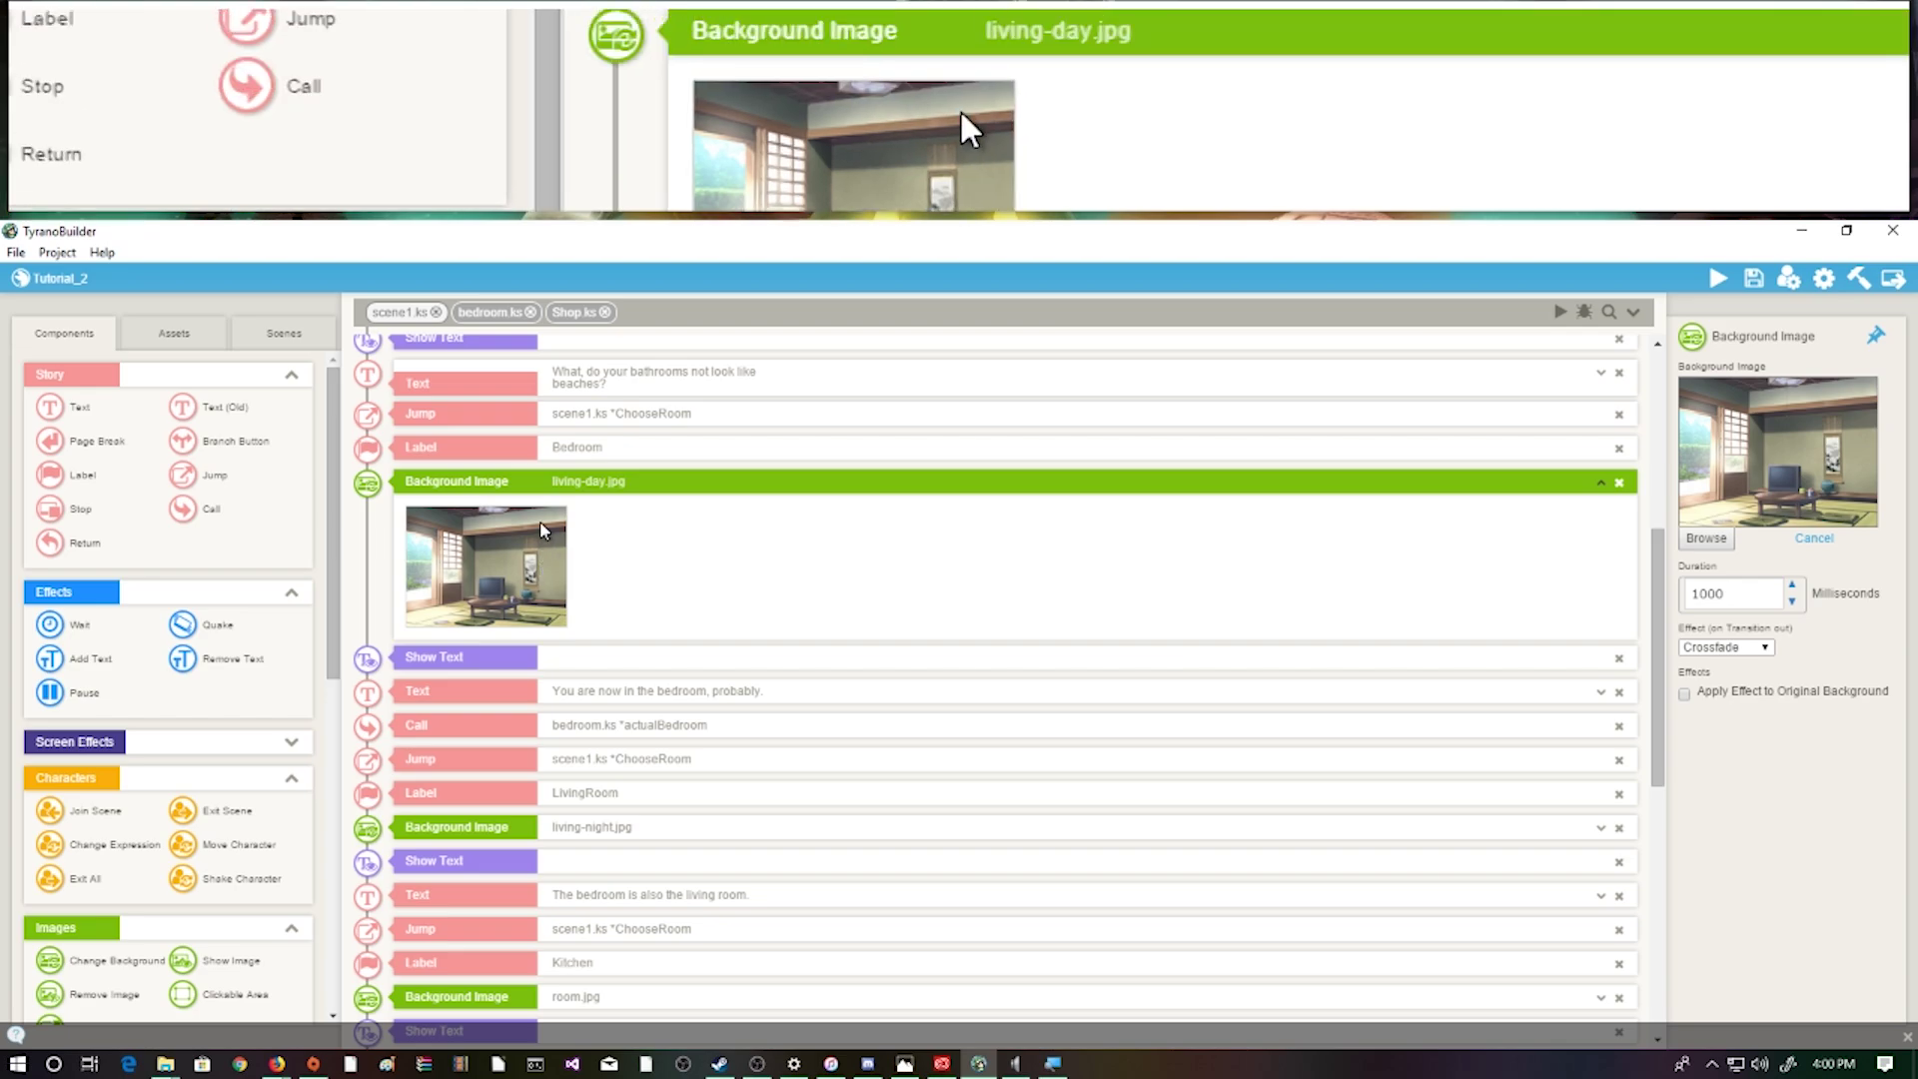
click(543, 490)
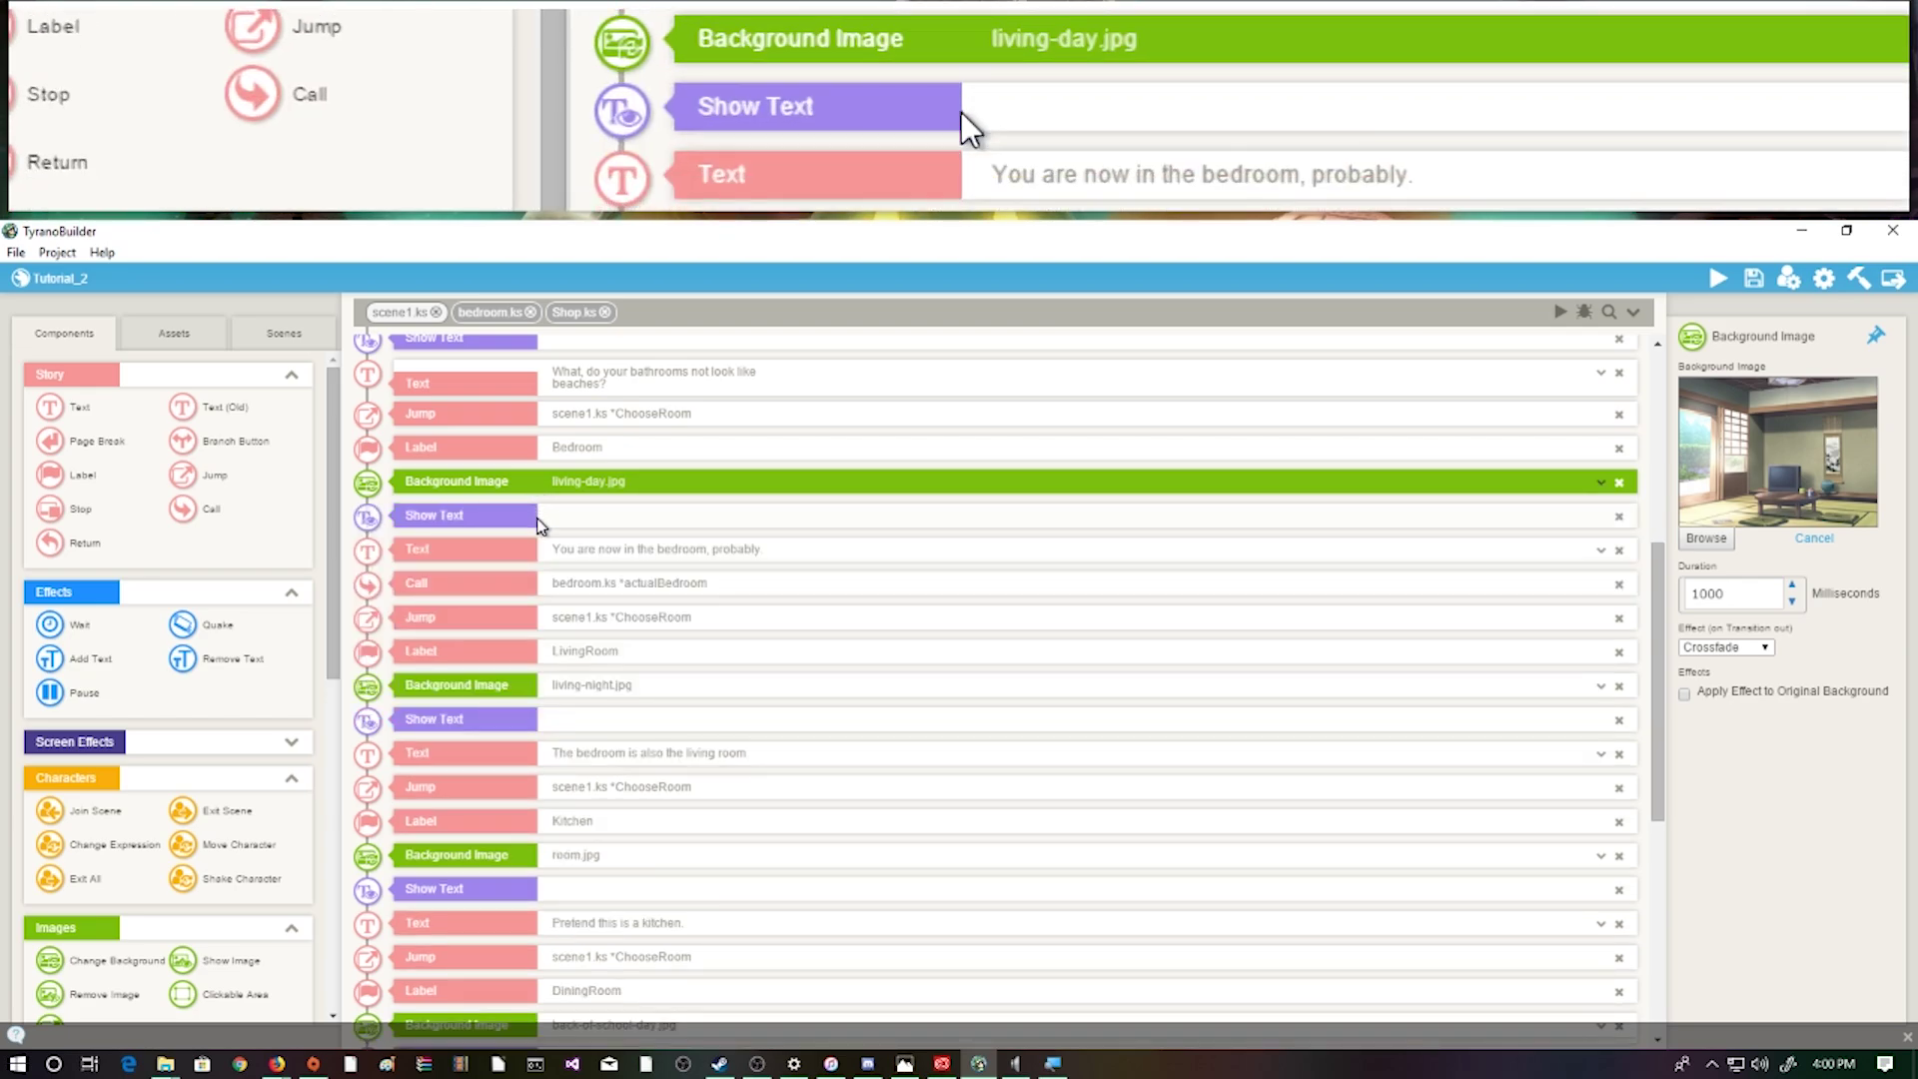
click(559, 549)
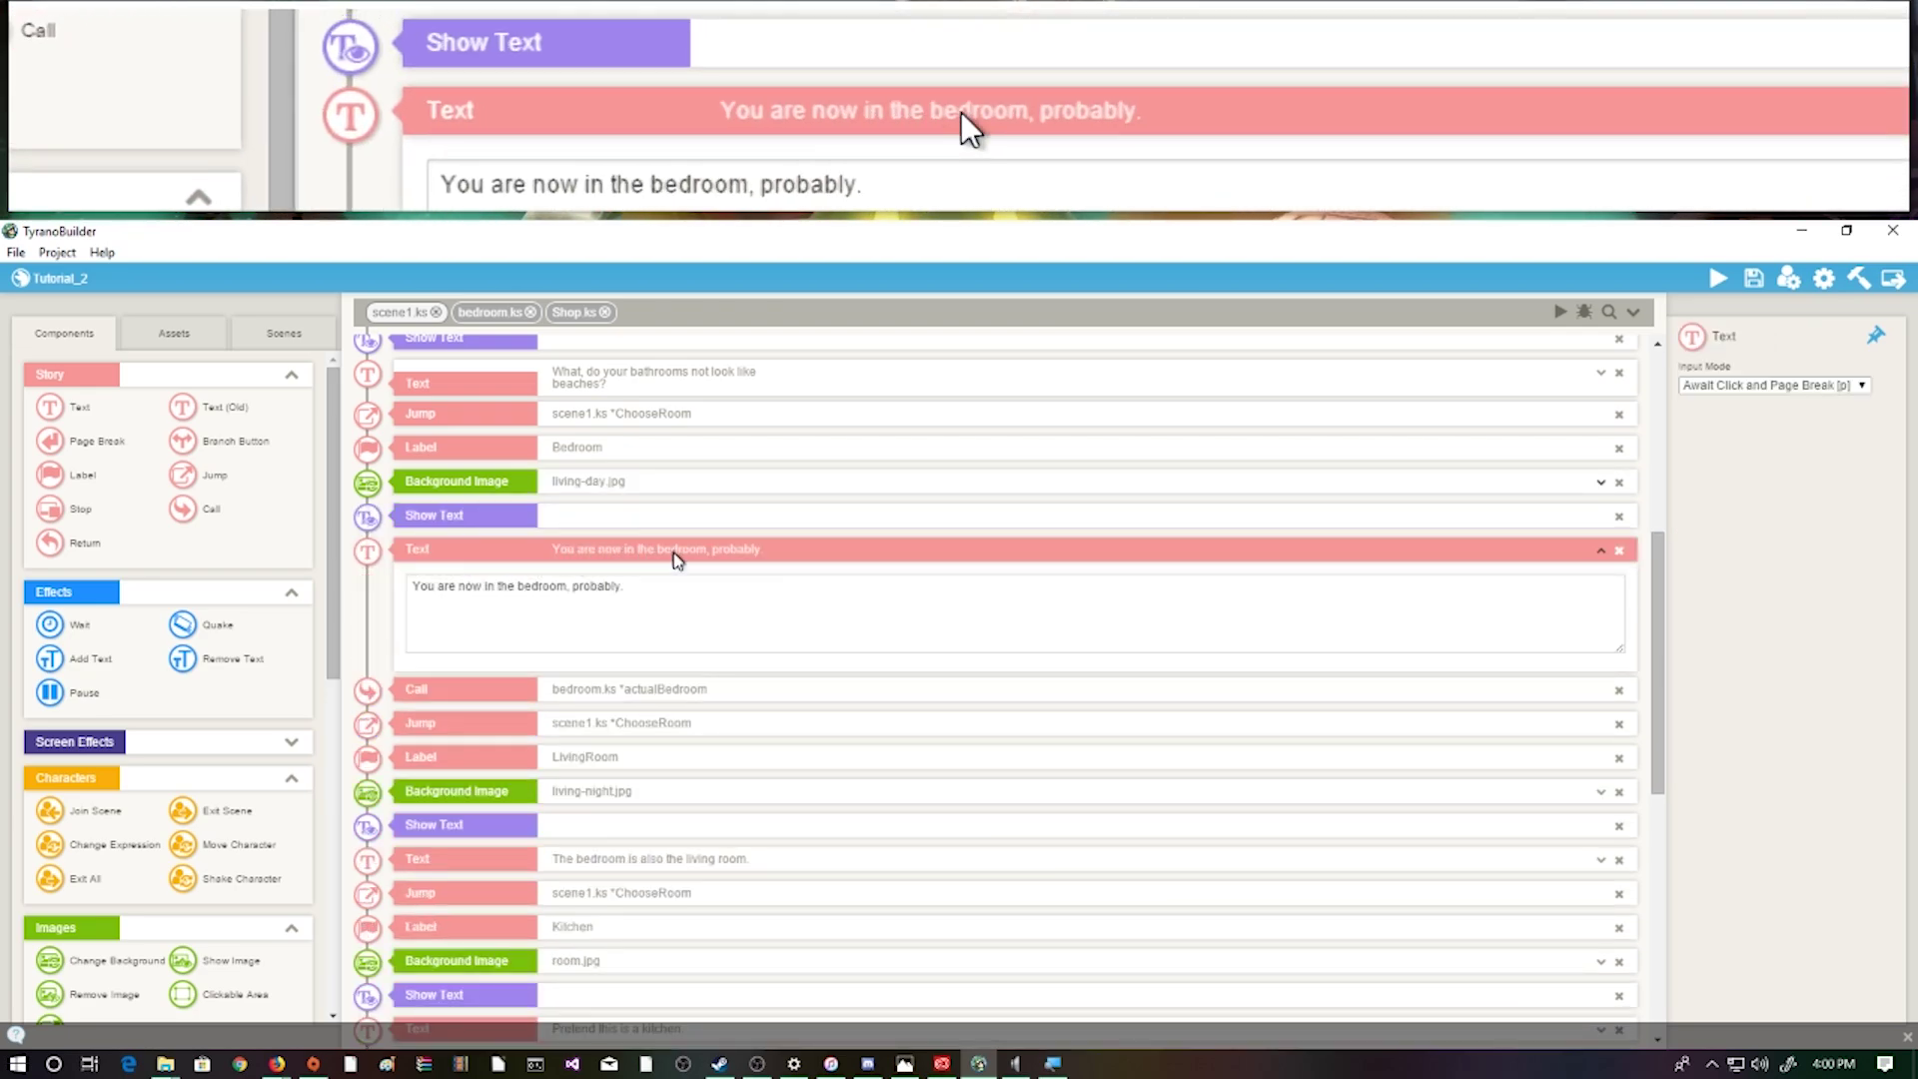
click(621, 693)
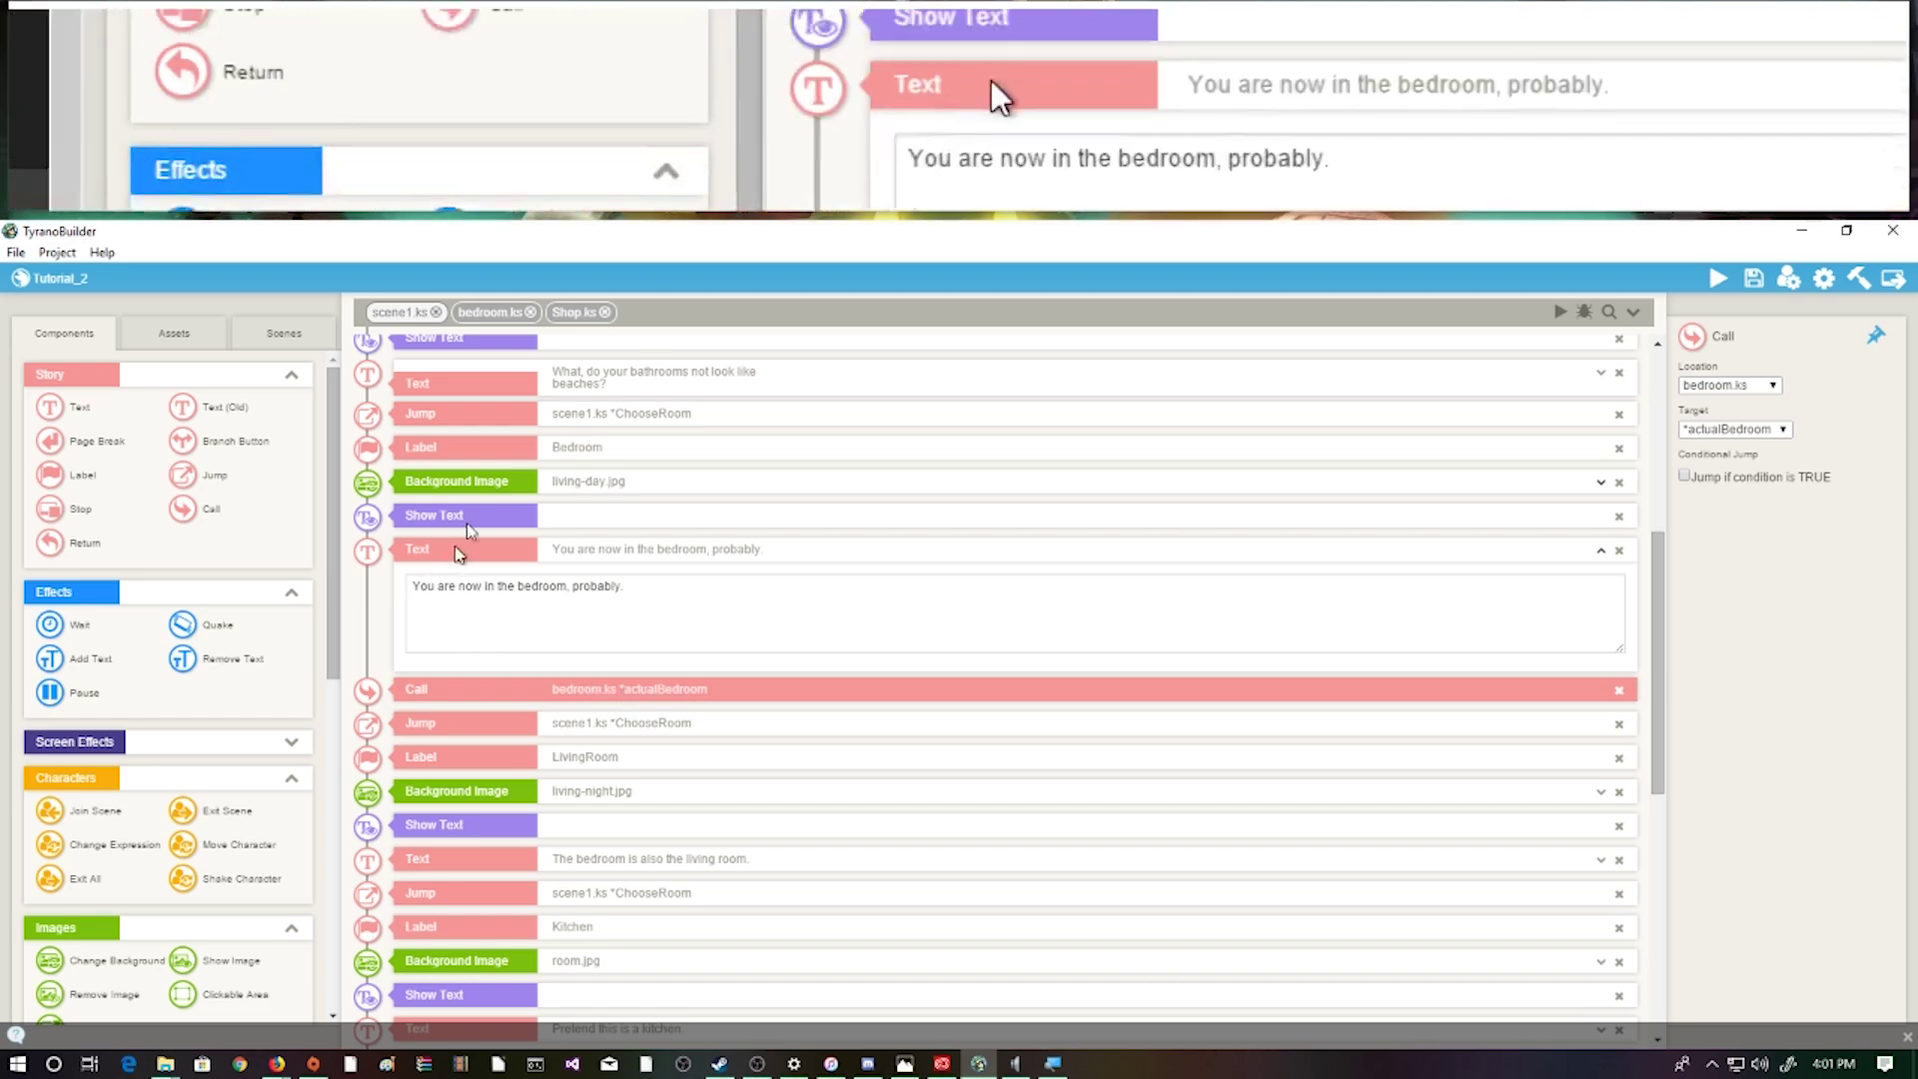
Examine the start of bedroom.ks, from the actualBedroom label through Show Text and the question text to the branch buttons and TyranoScript components
click(467, 314)
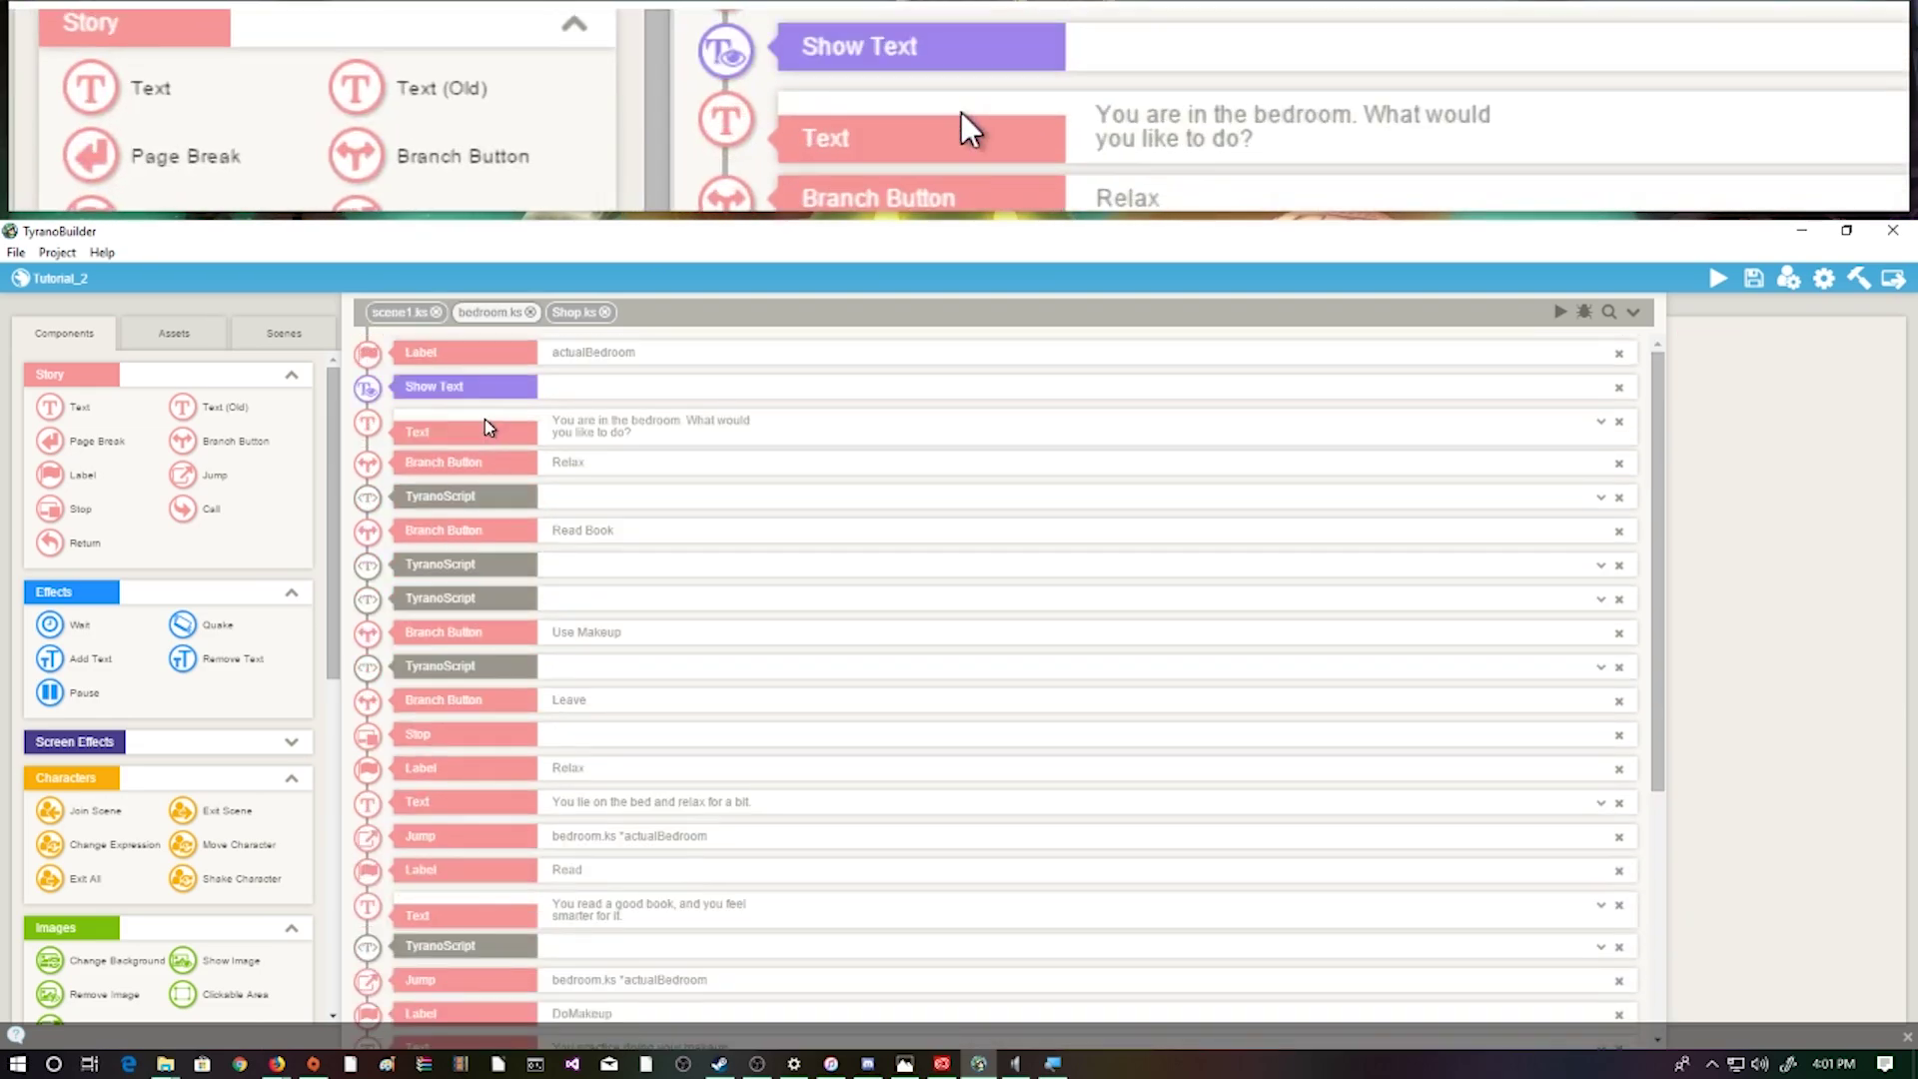
click(564, 359)
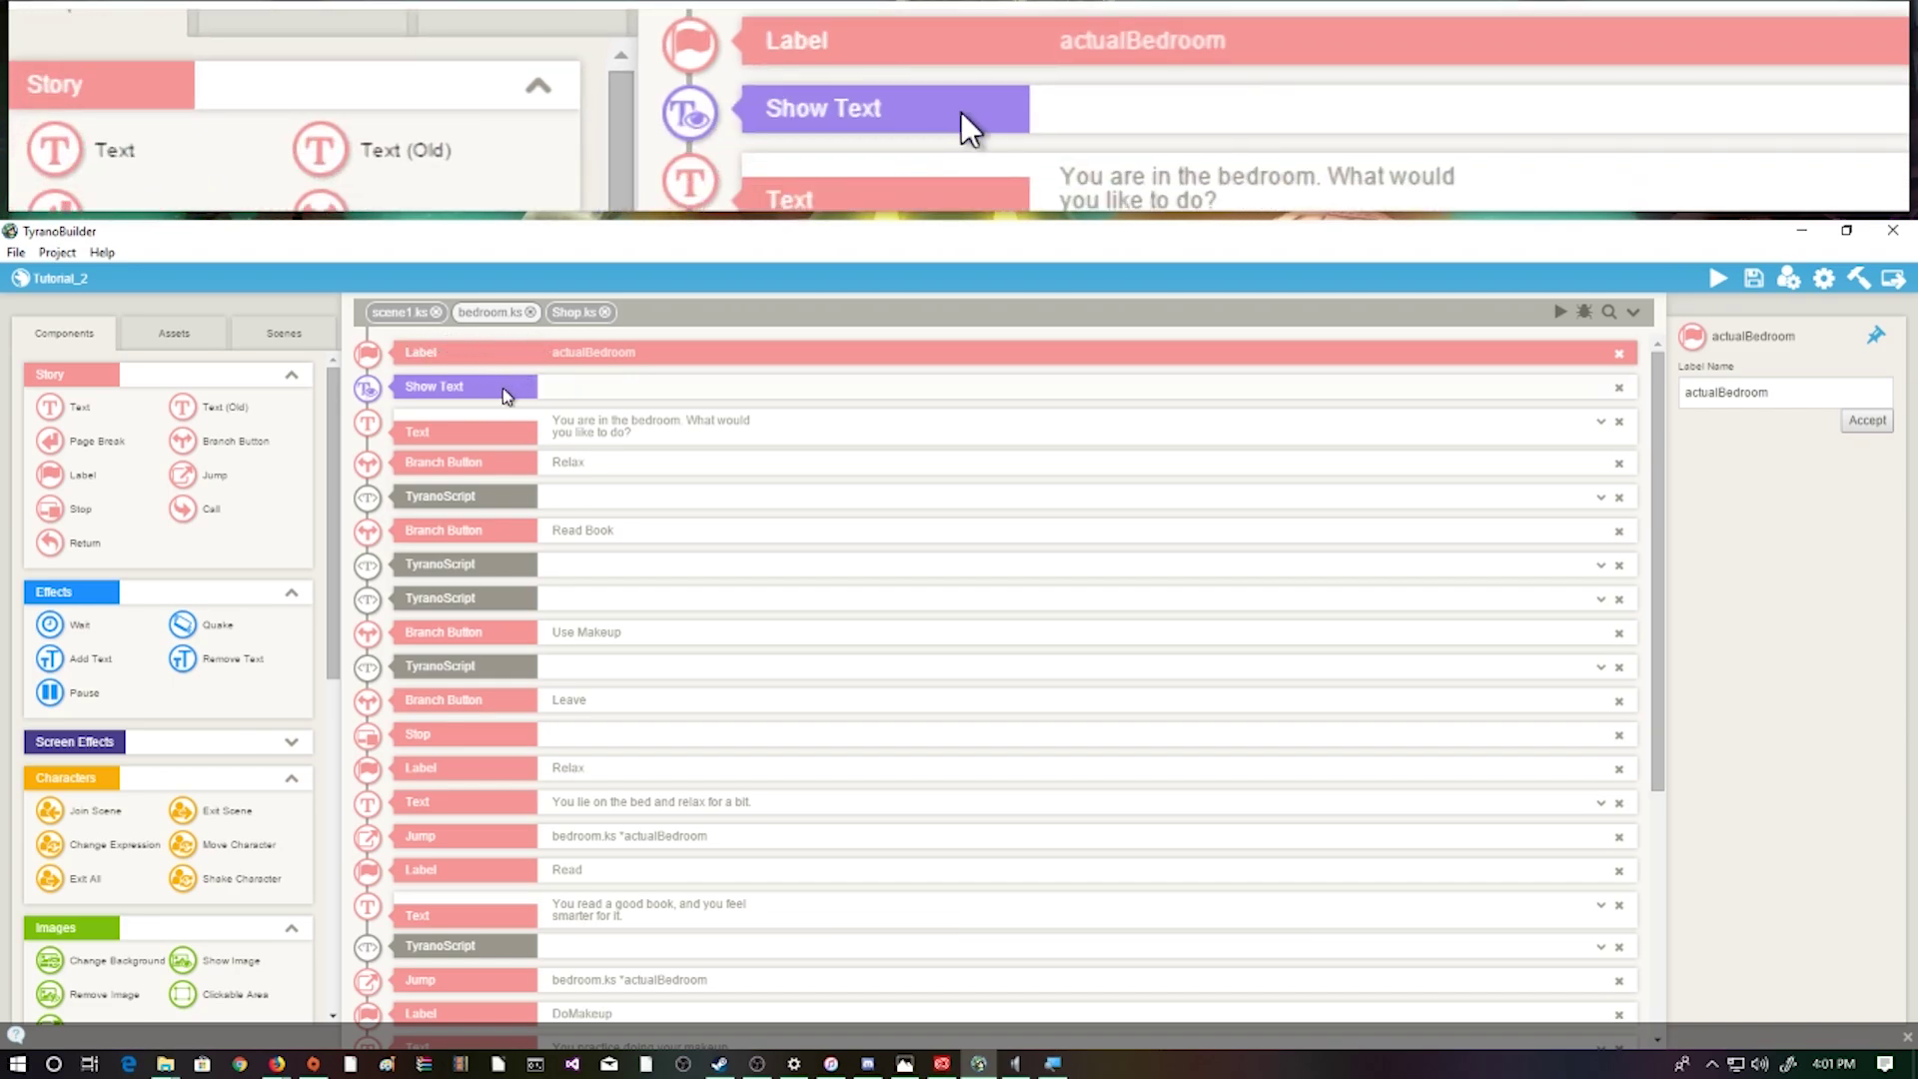
click(506, 390)
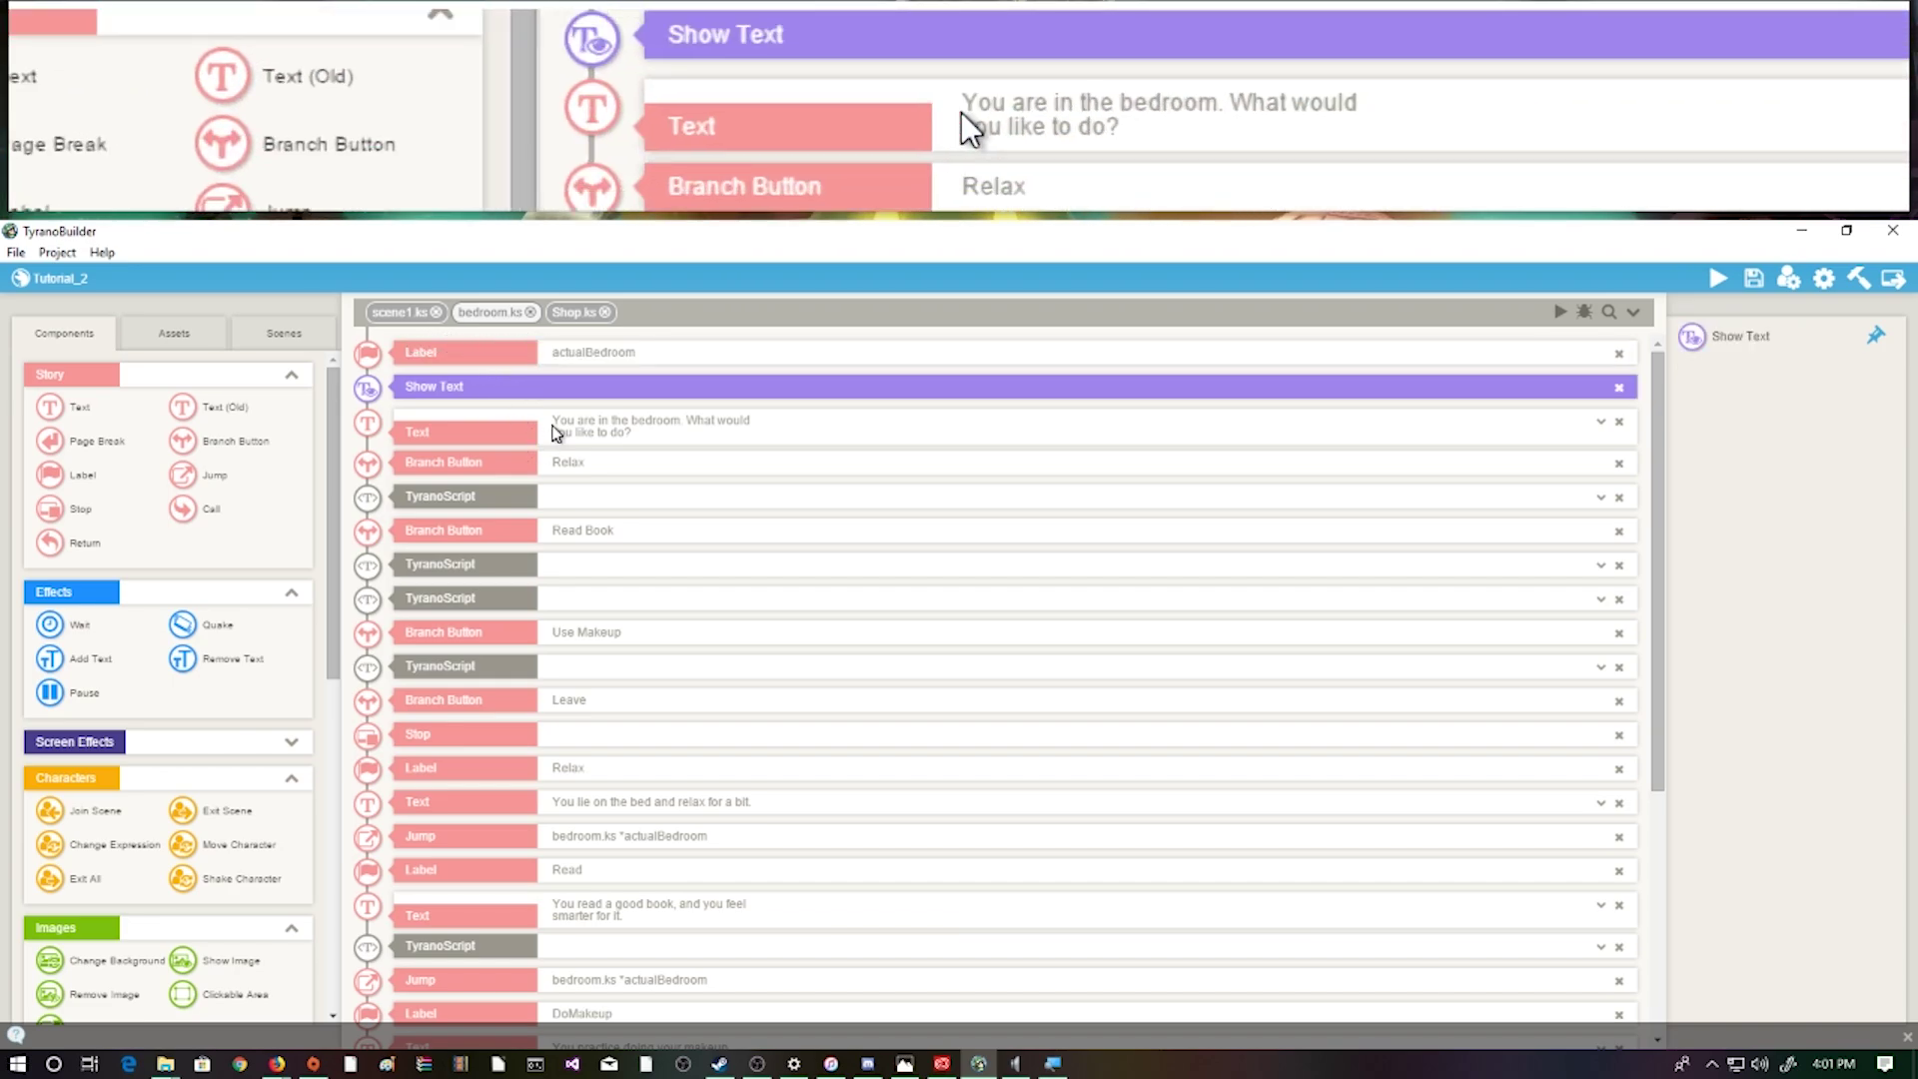
double_click(557, 433)
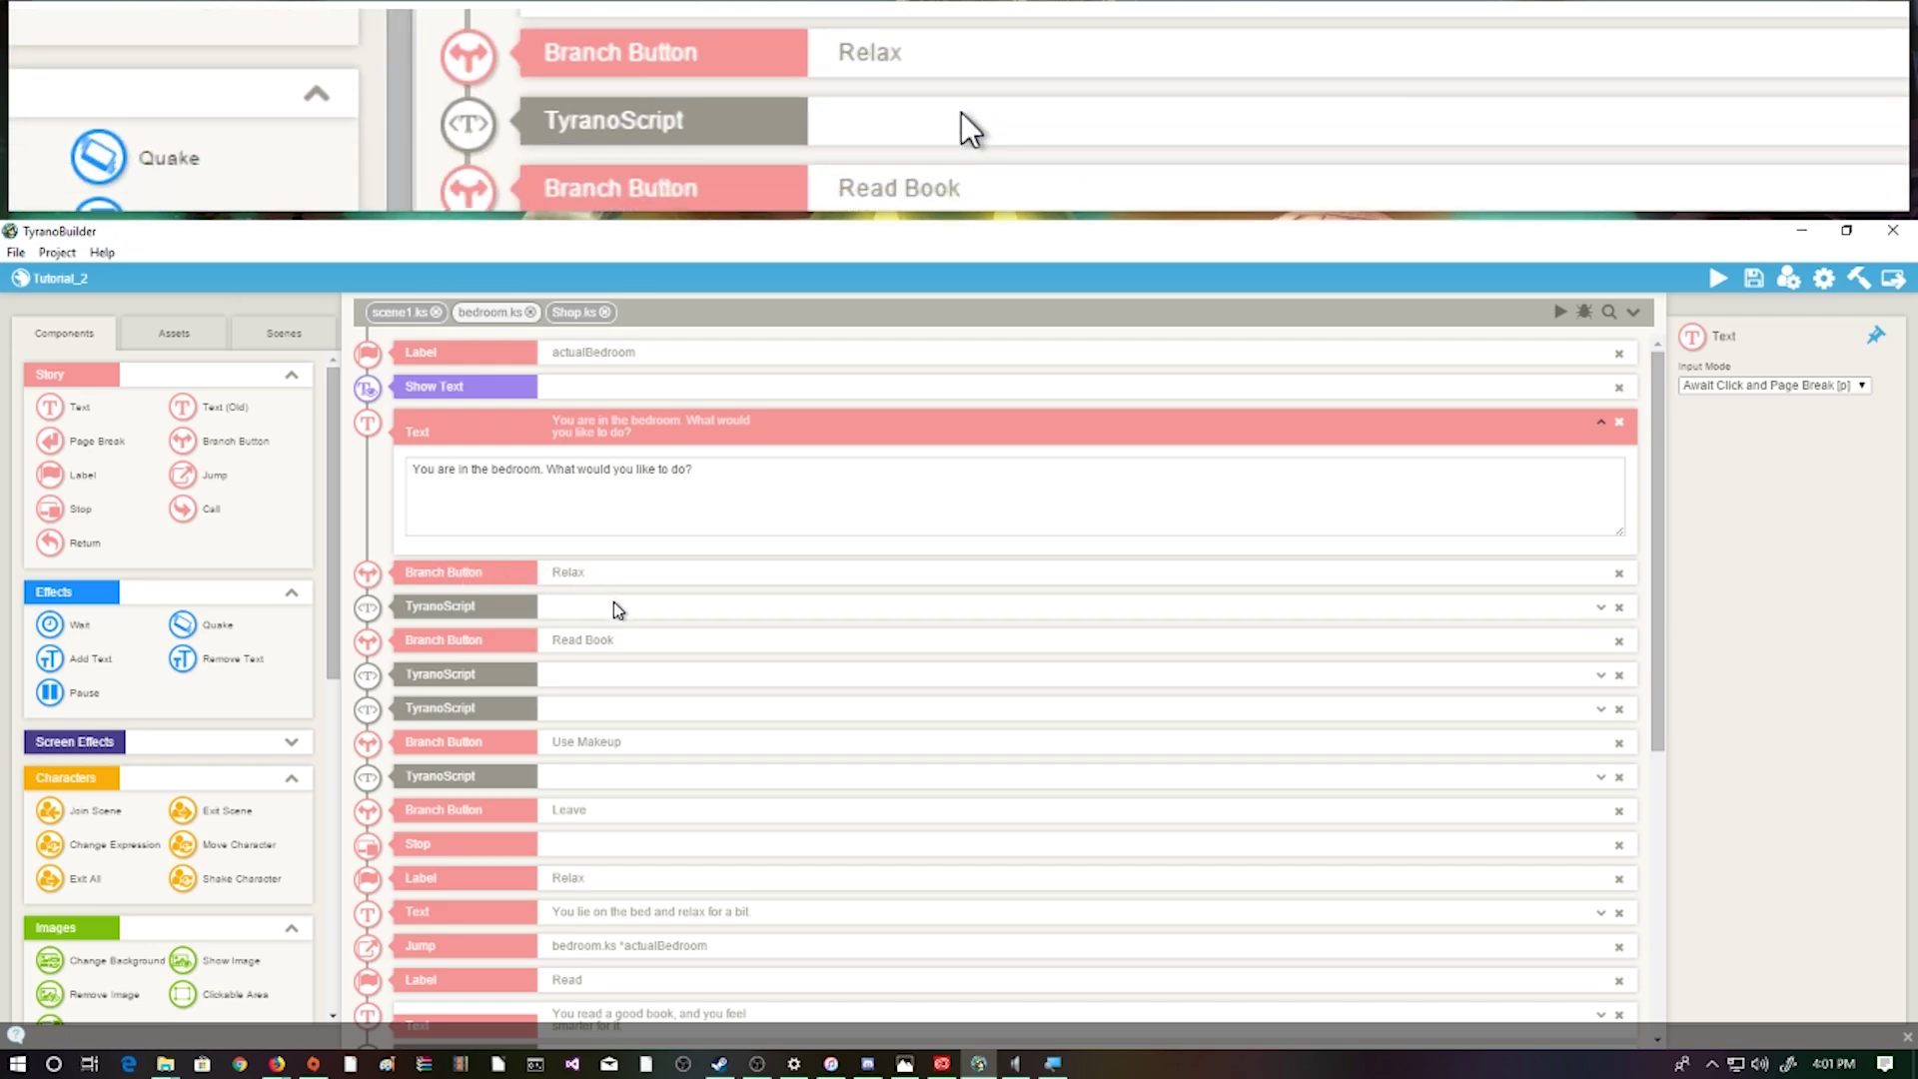
double_click(613, 605)
double_click(533, 609)
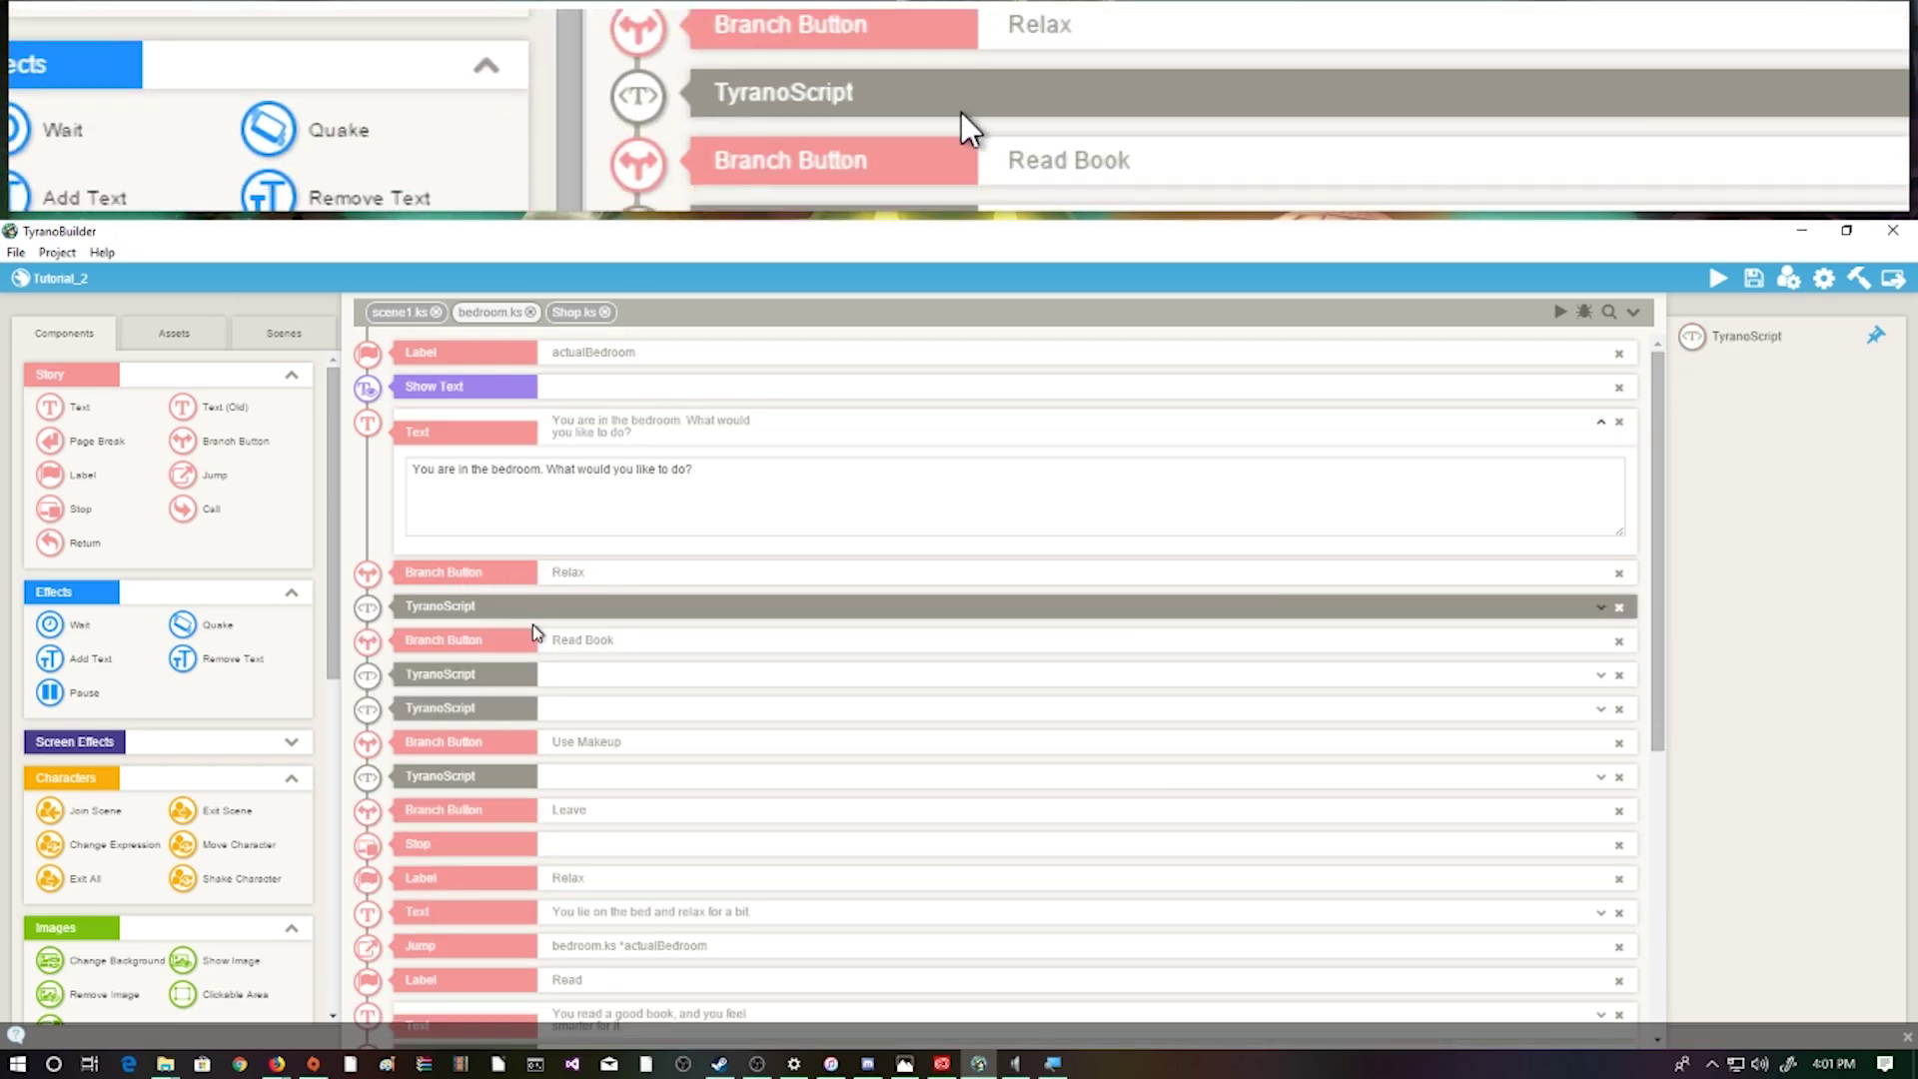
scroll(571, 799, down, 1)
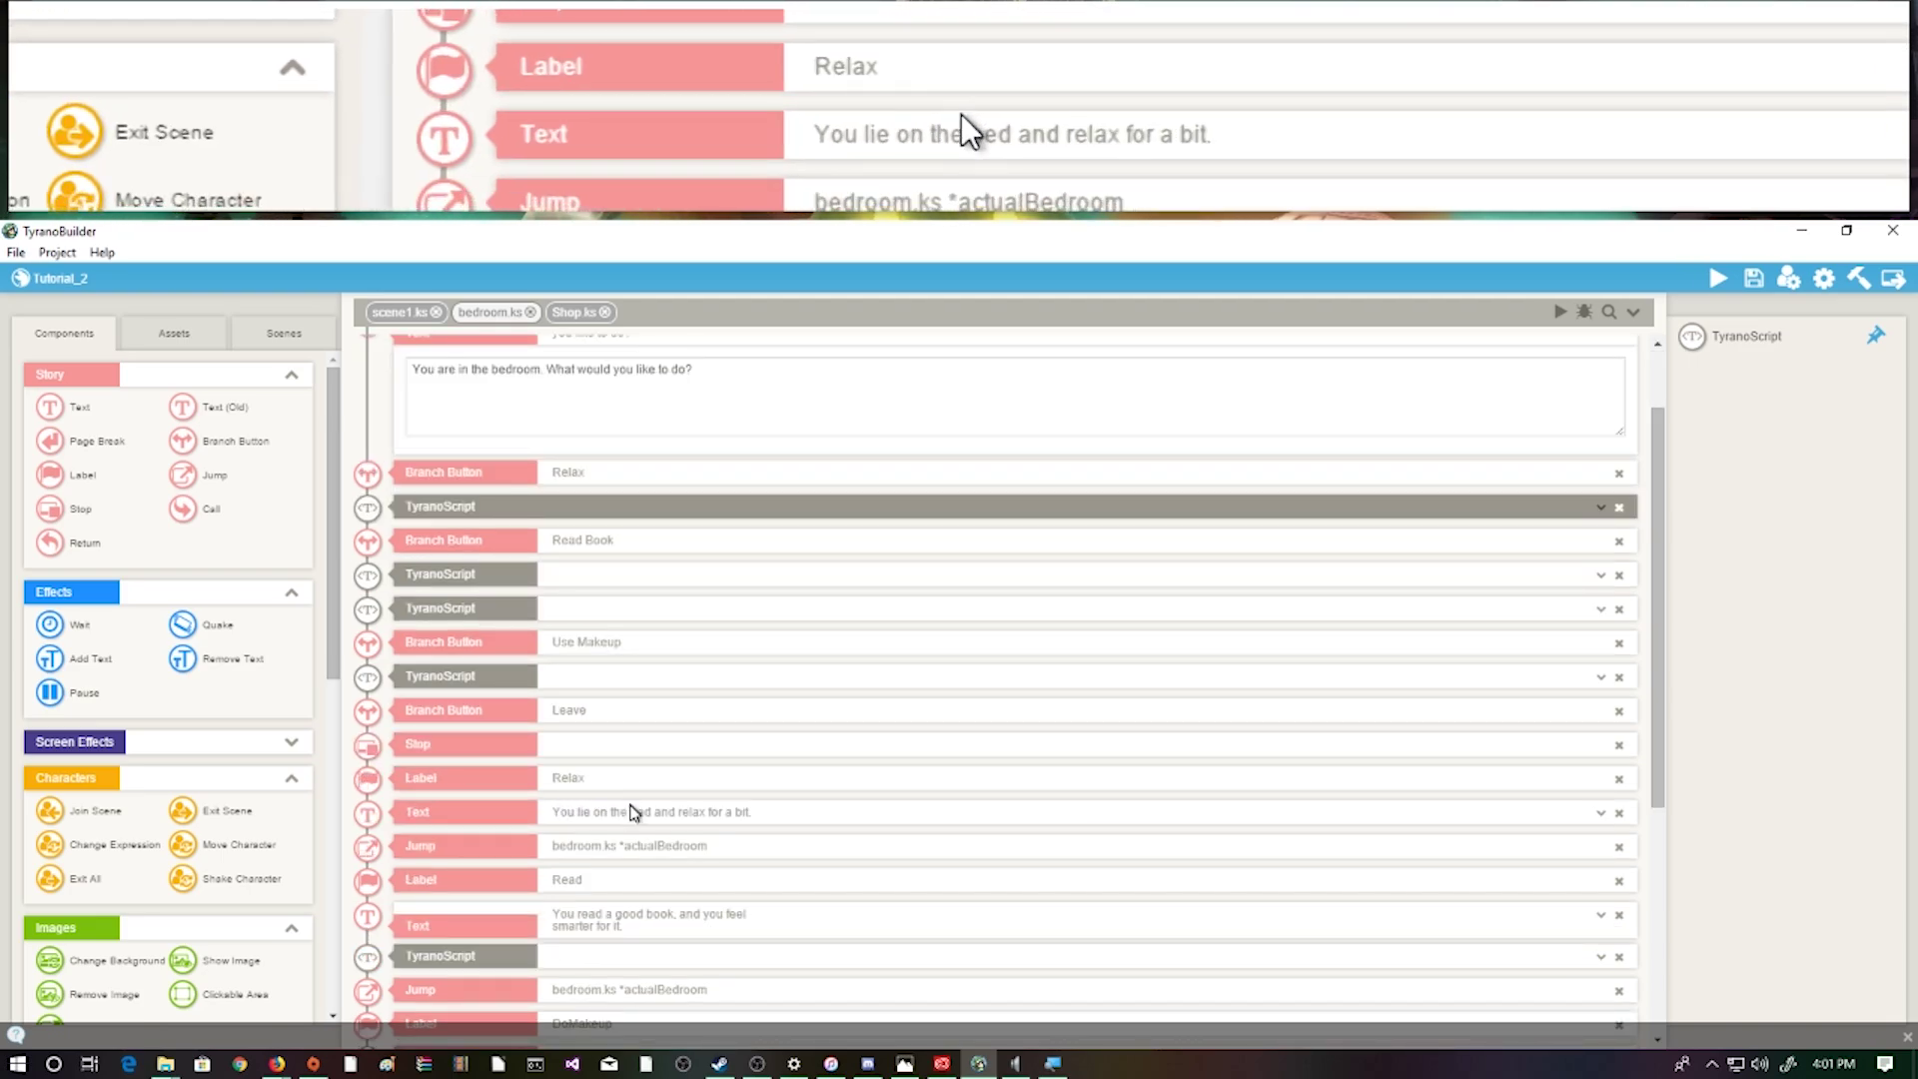
scroll(640, 814, down, 1)
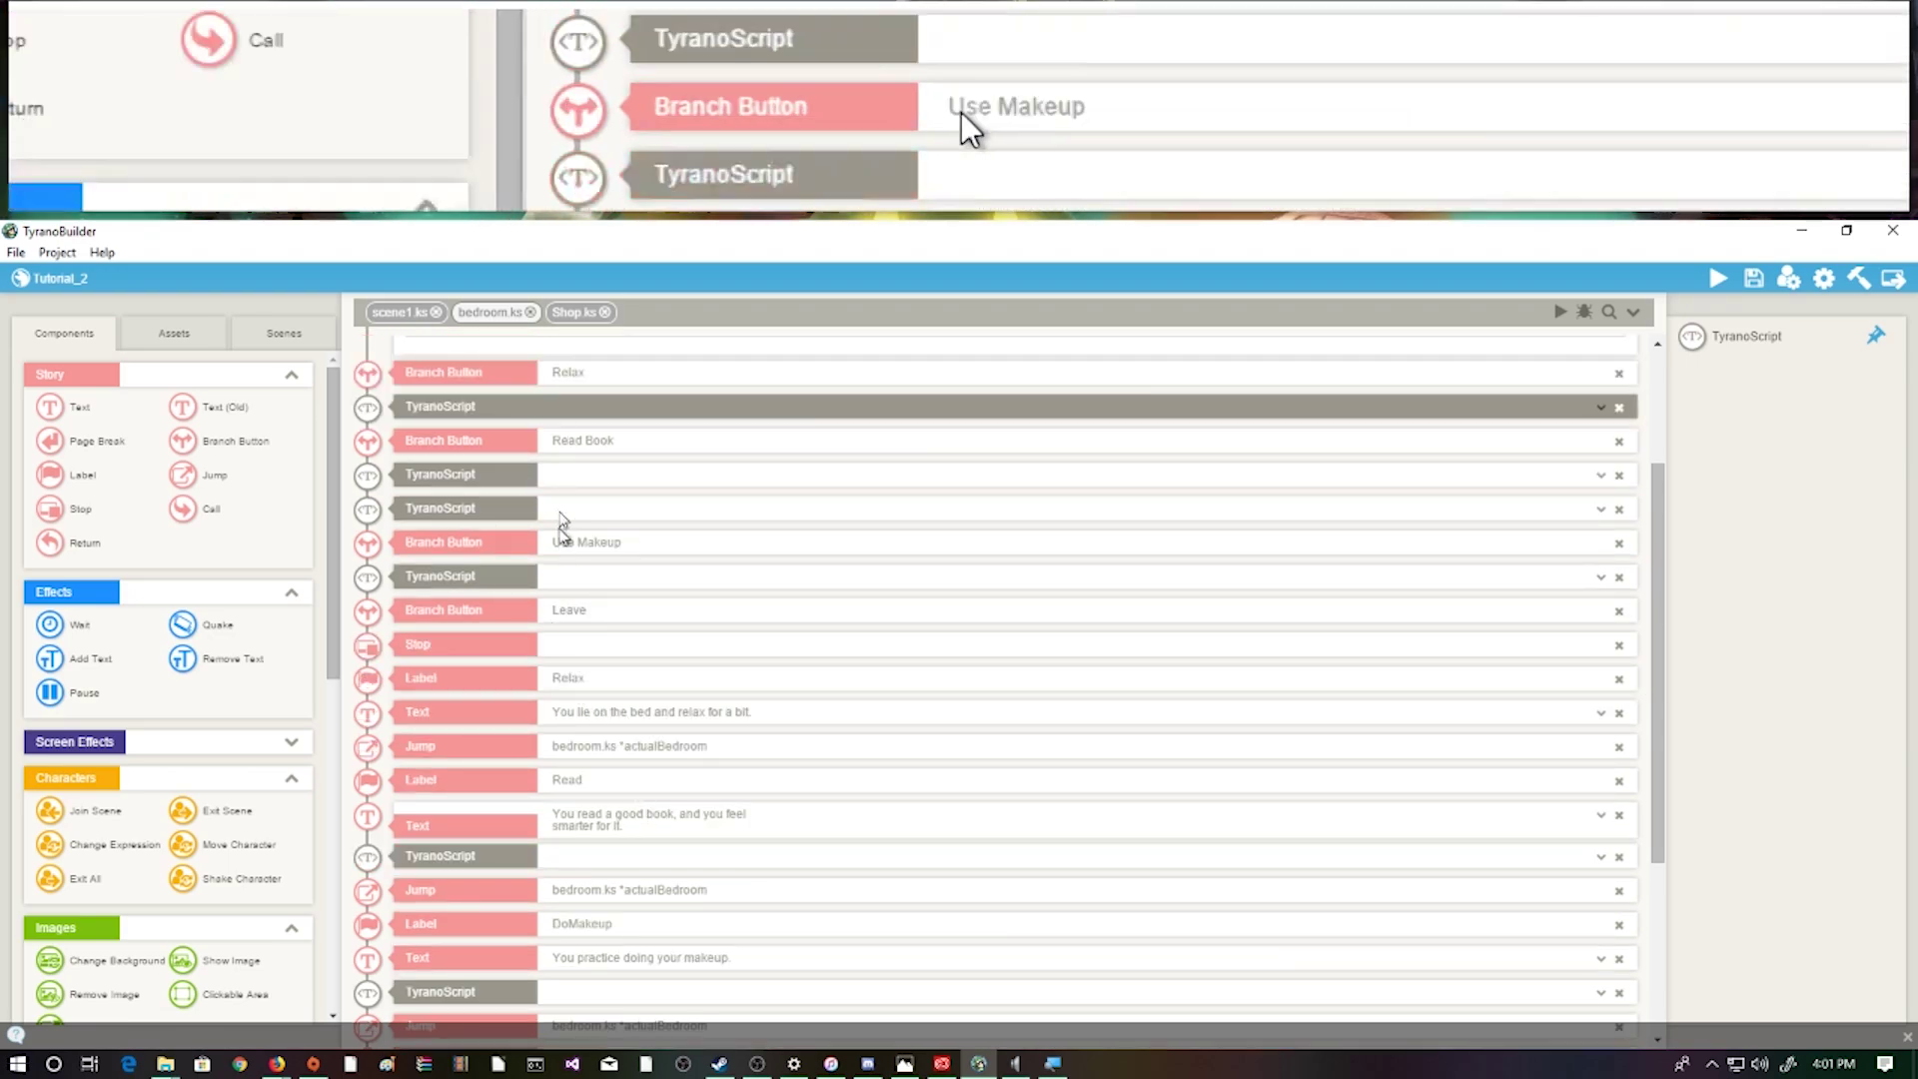
Trace the Relax branch in bedroom.ks from its branch button to its label, full text and closing jump
click(557, 383)
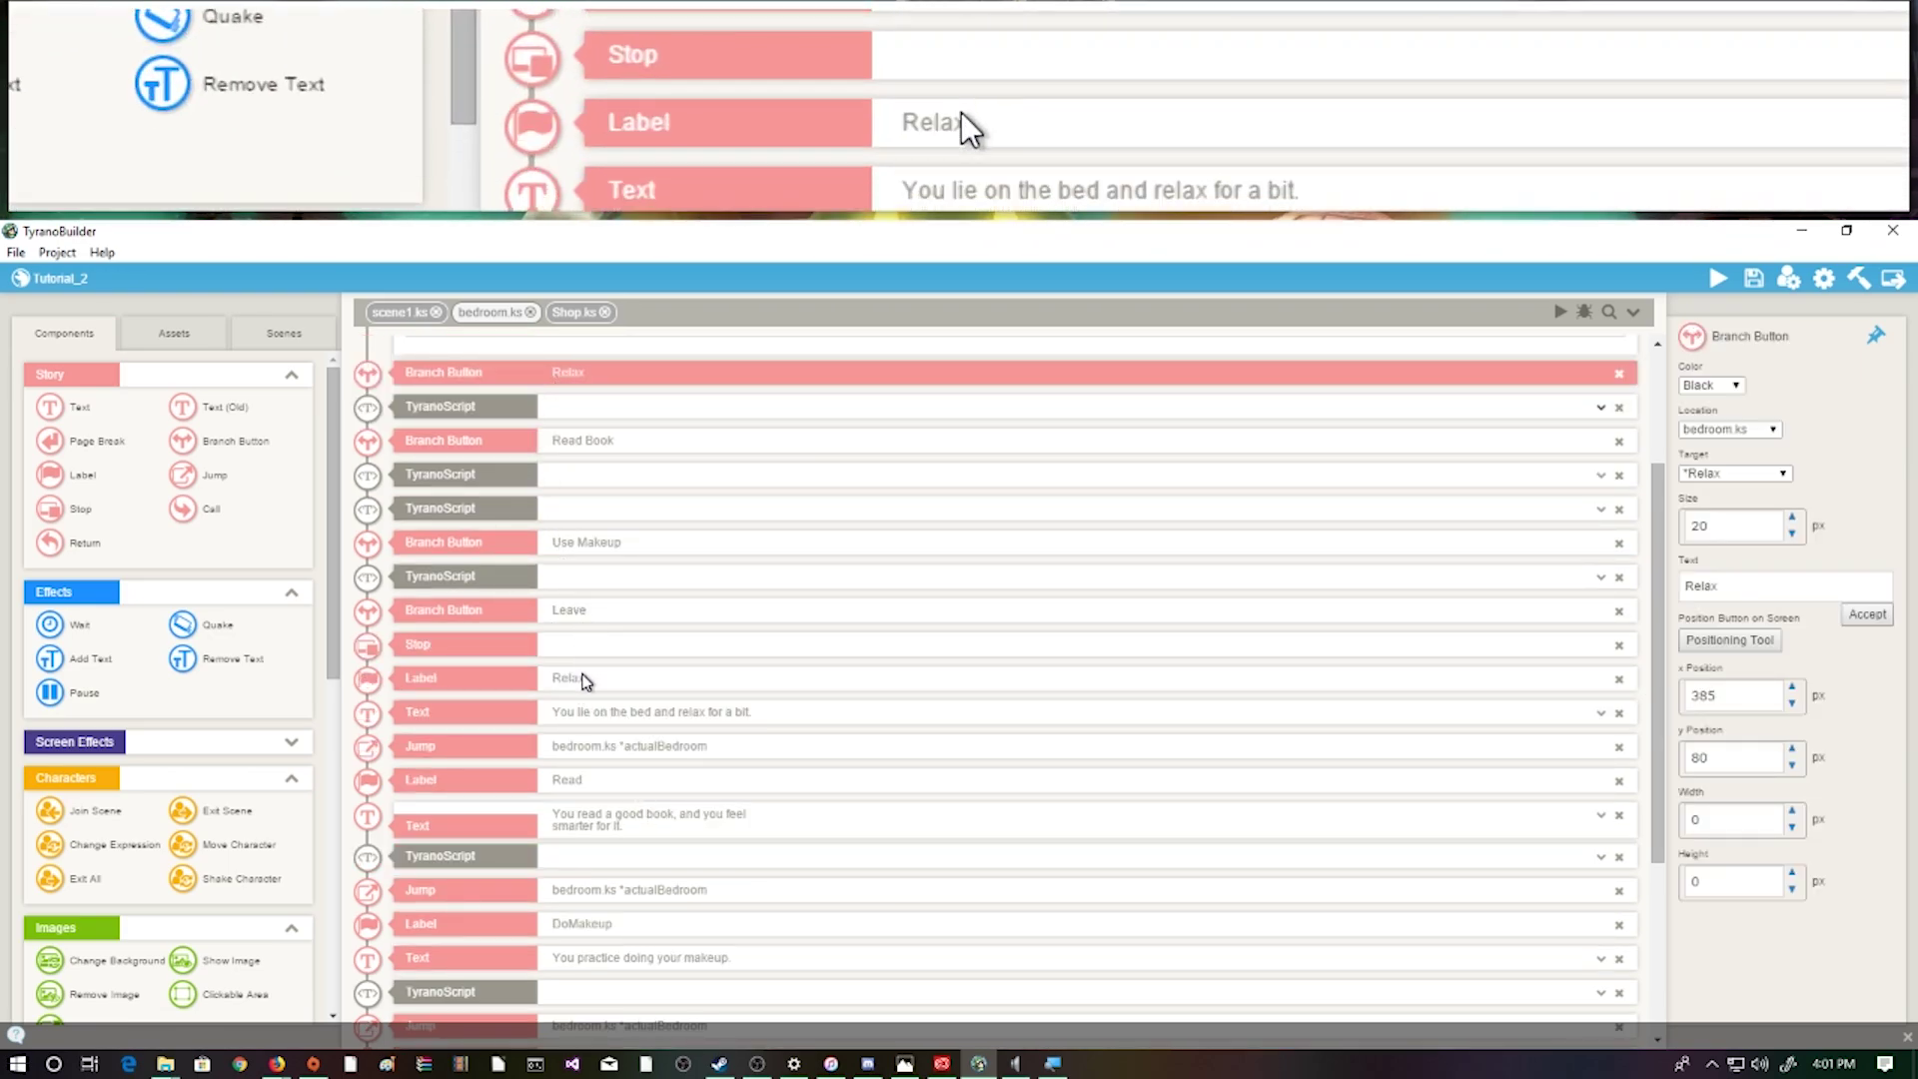
click(586, 682)
click(605, 716)
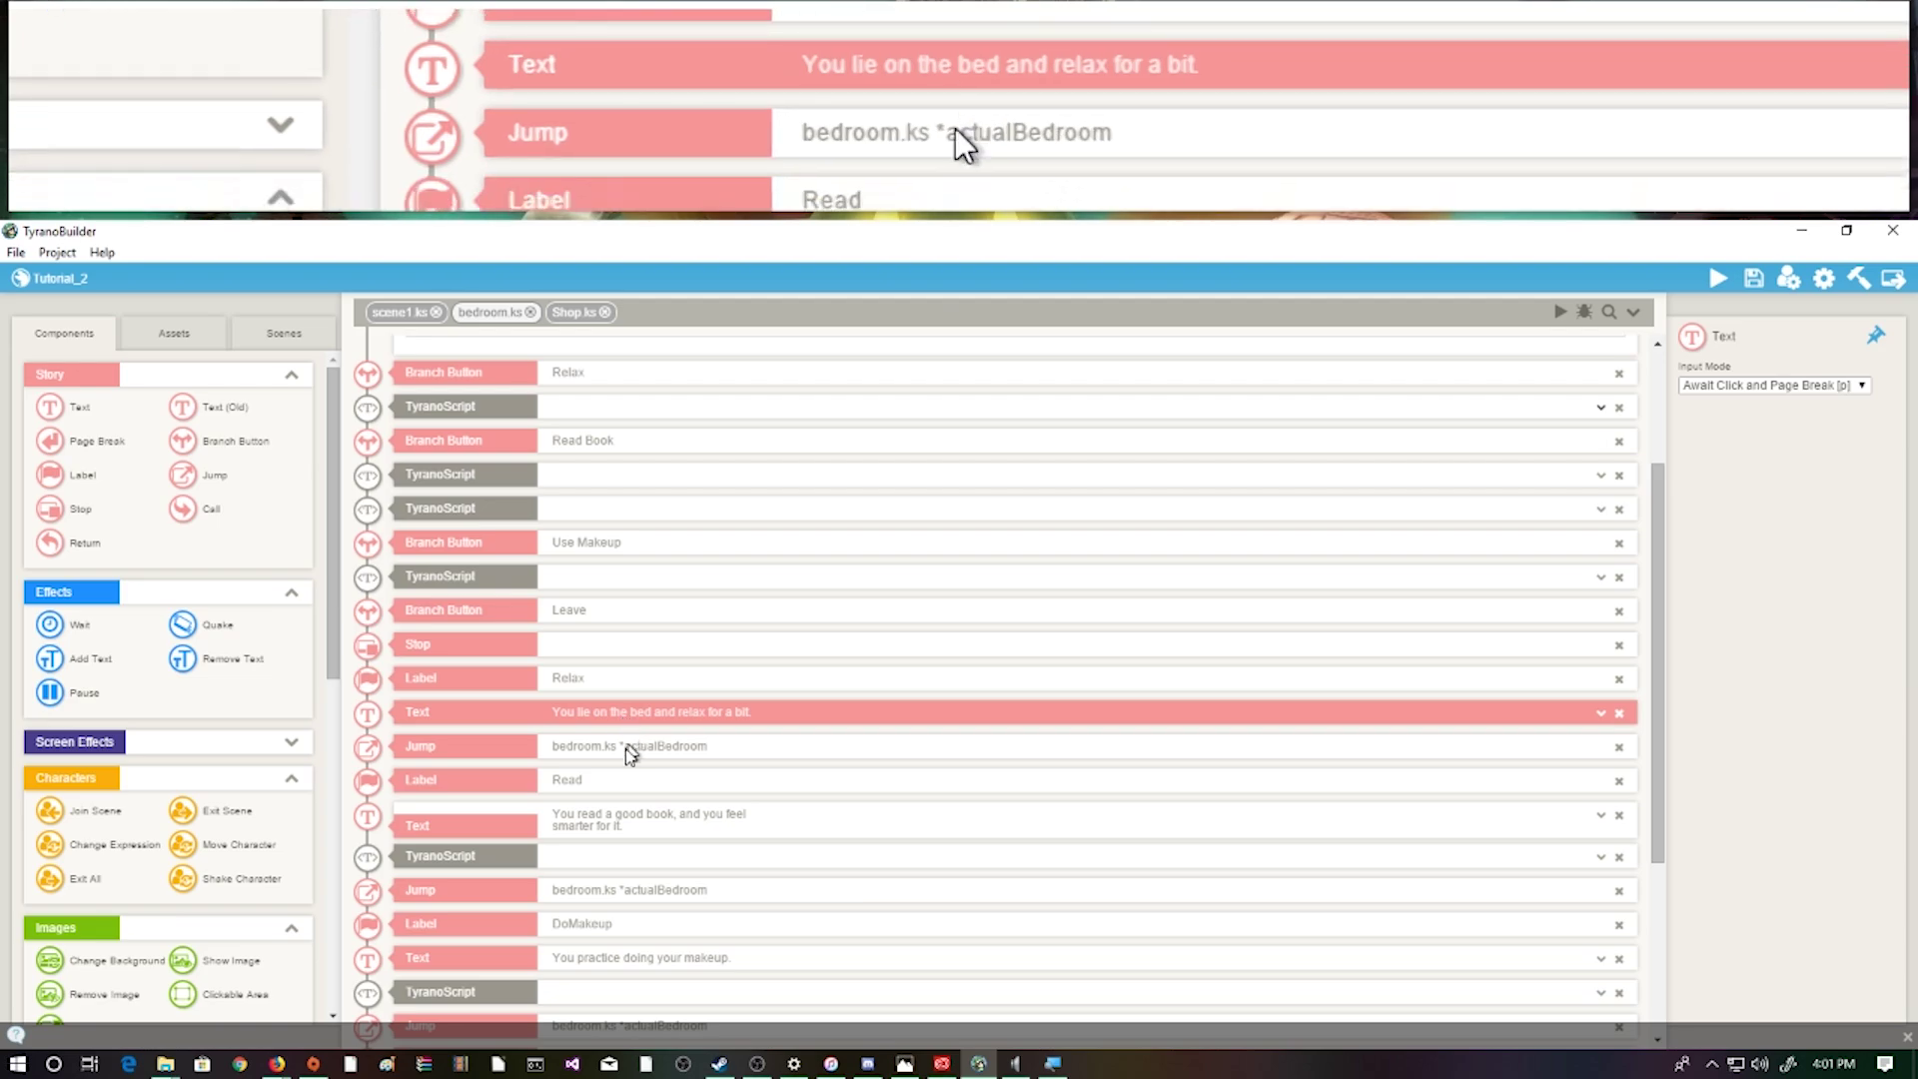
click(632, 721)
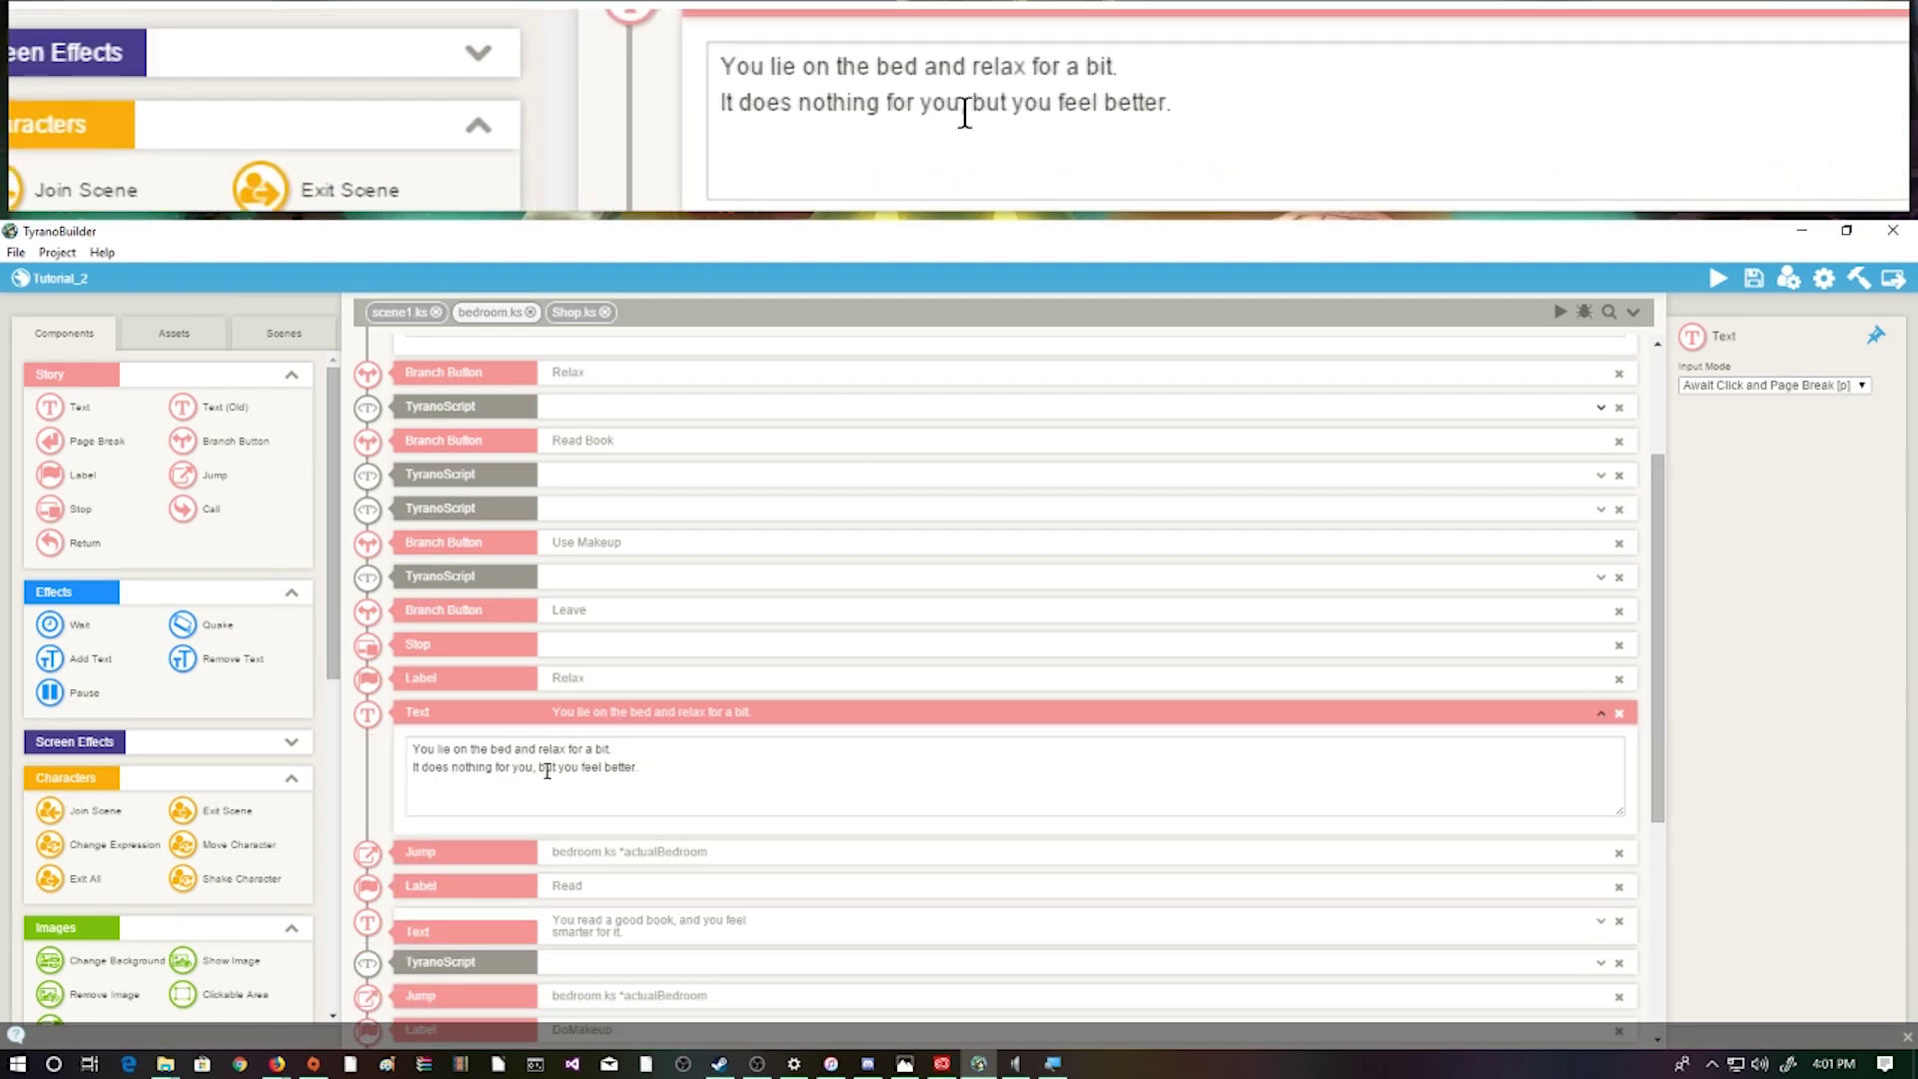
click(662, 854)
scroll(635, 455, up, 3)
Trace the Leave branch in bedroom.ks from its branch button to the Leave label and the Return component
click(390, 315)
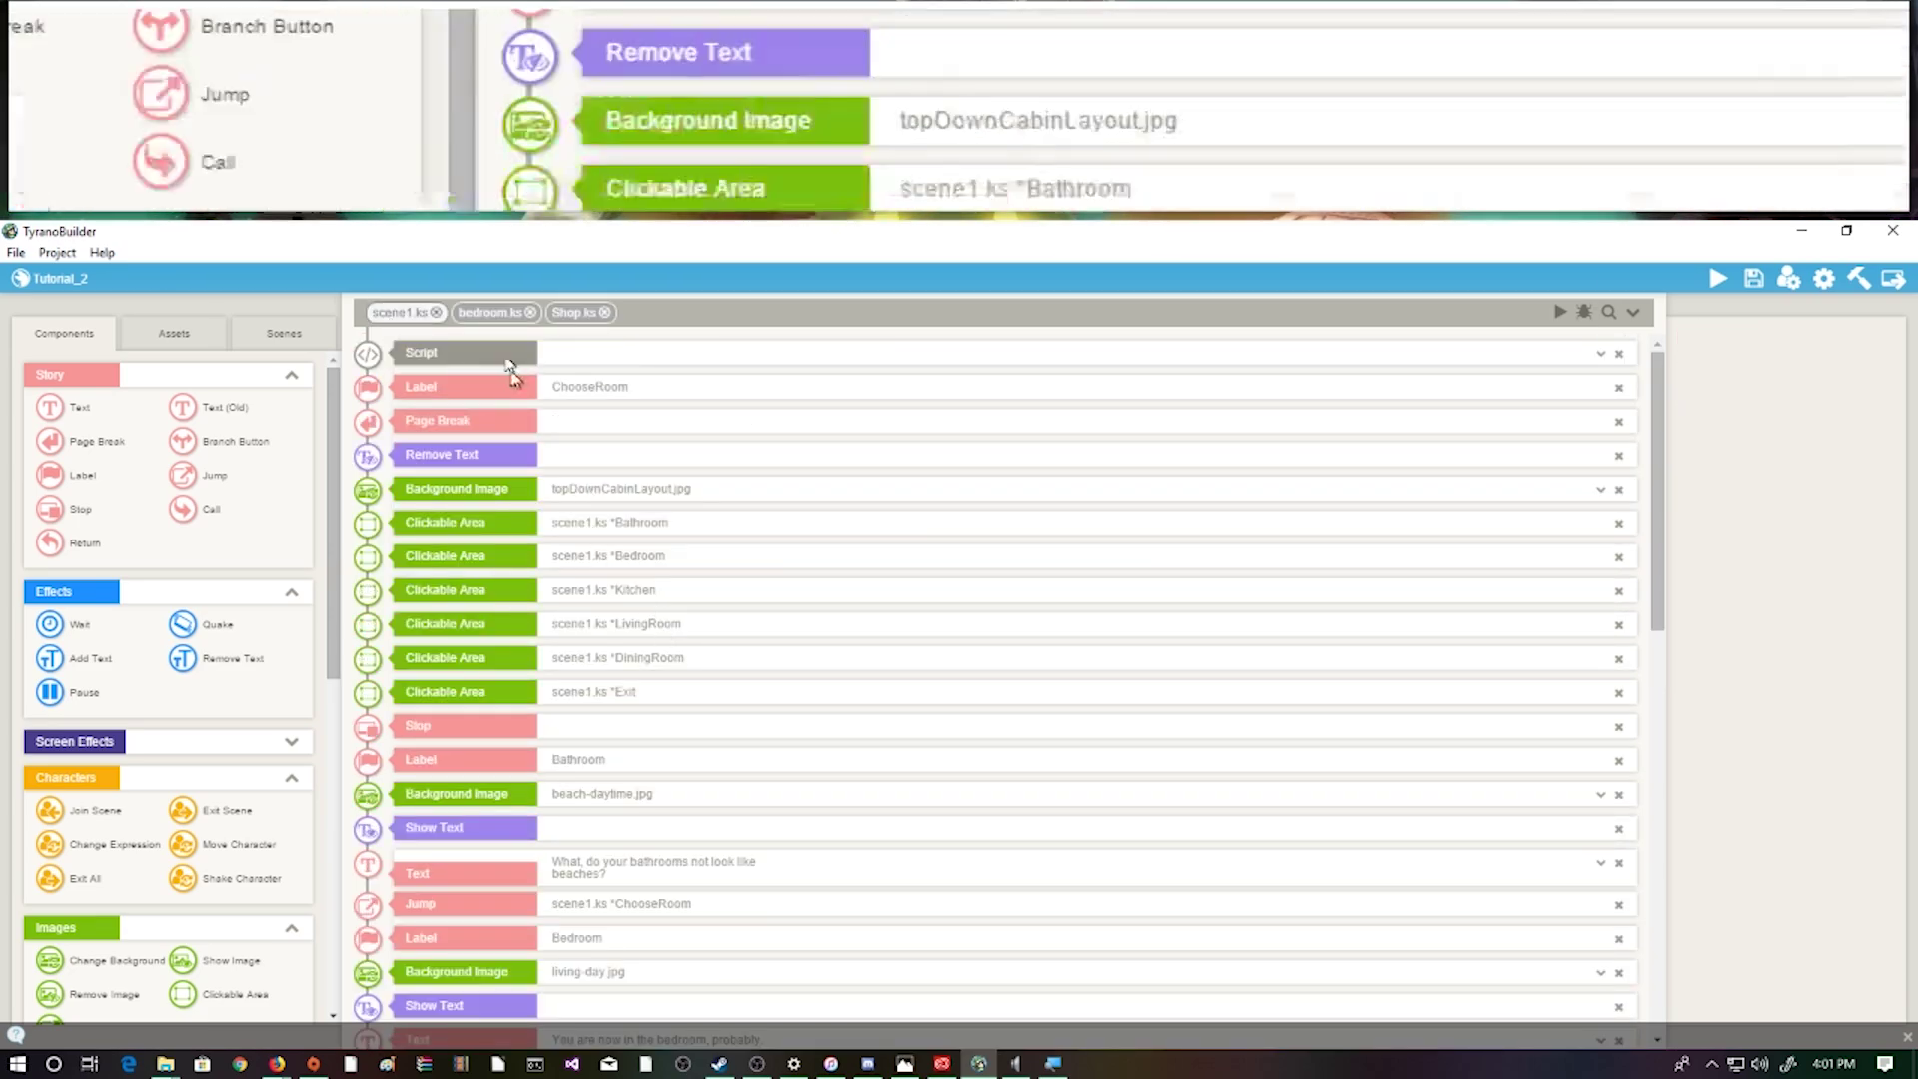
click(496, 312)
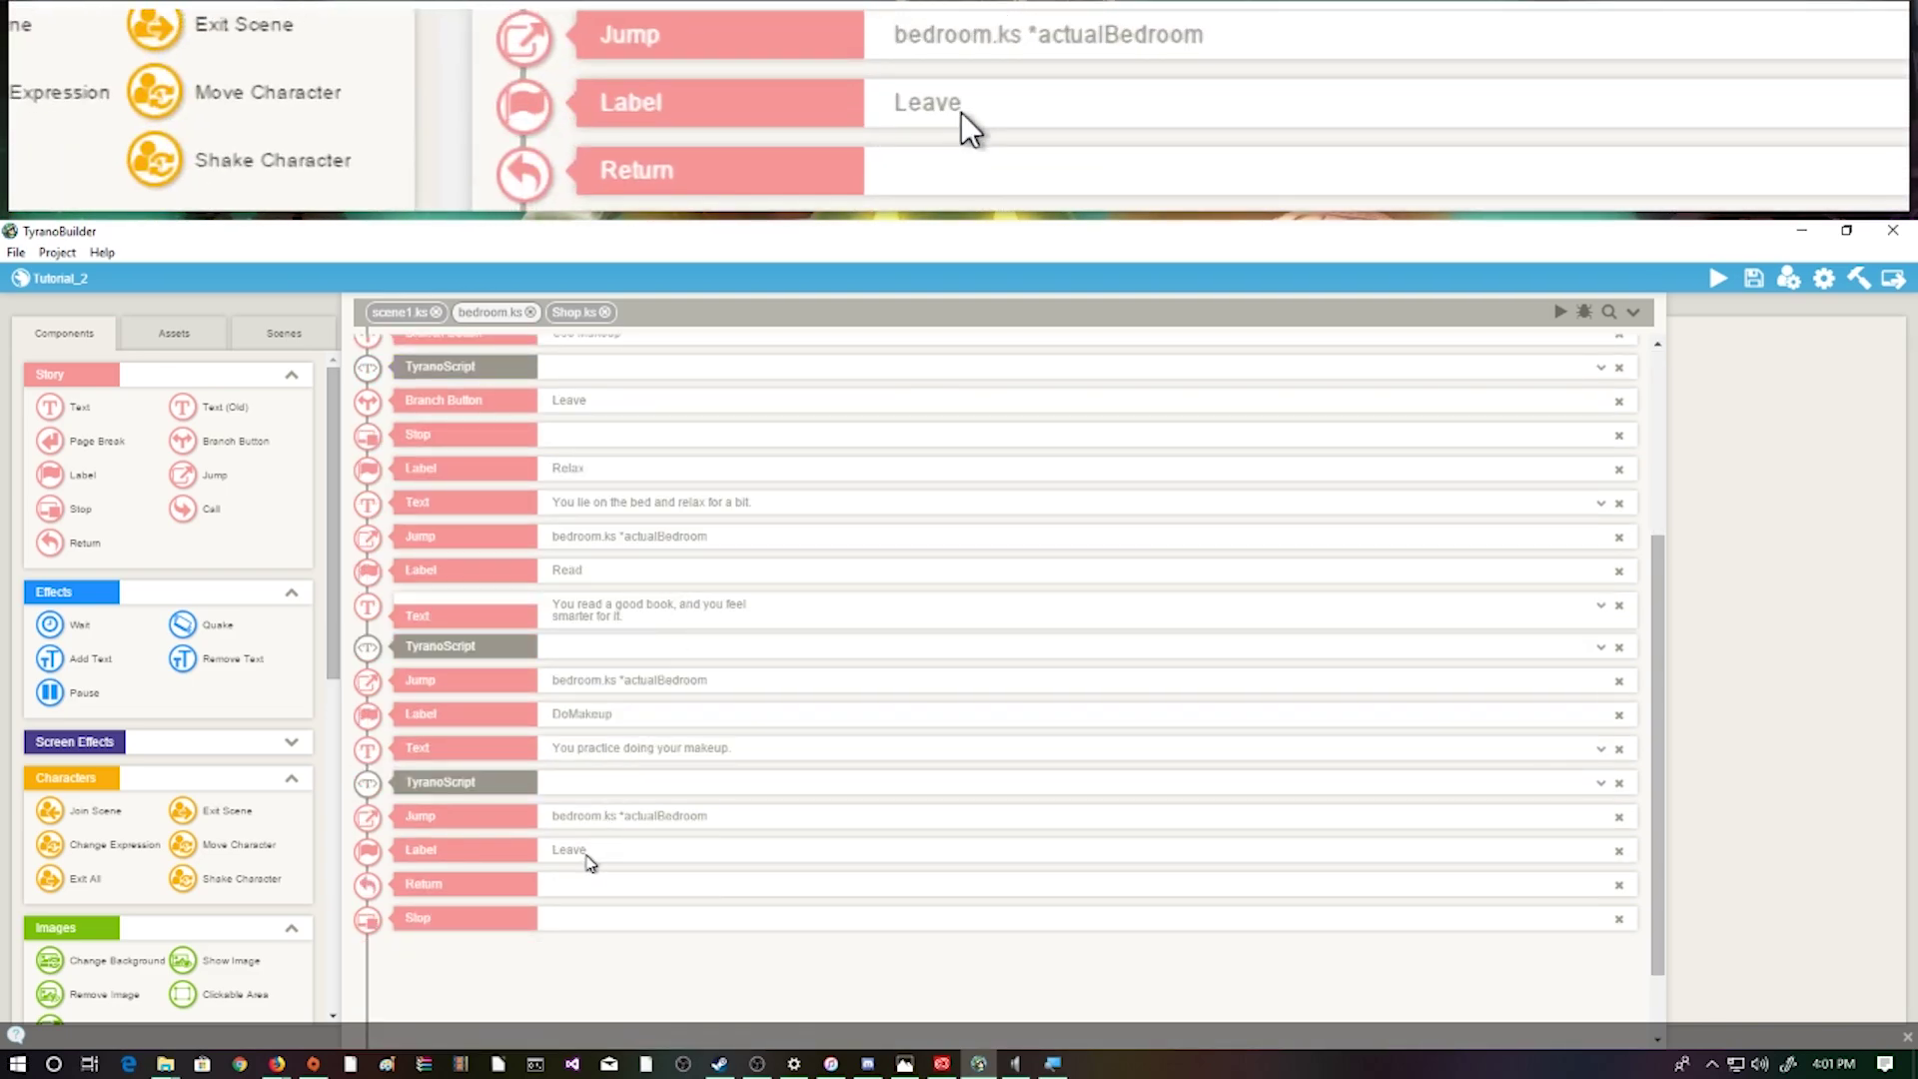
scroll(589, 854, up, 3)
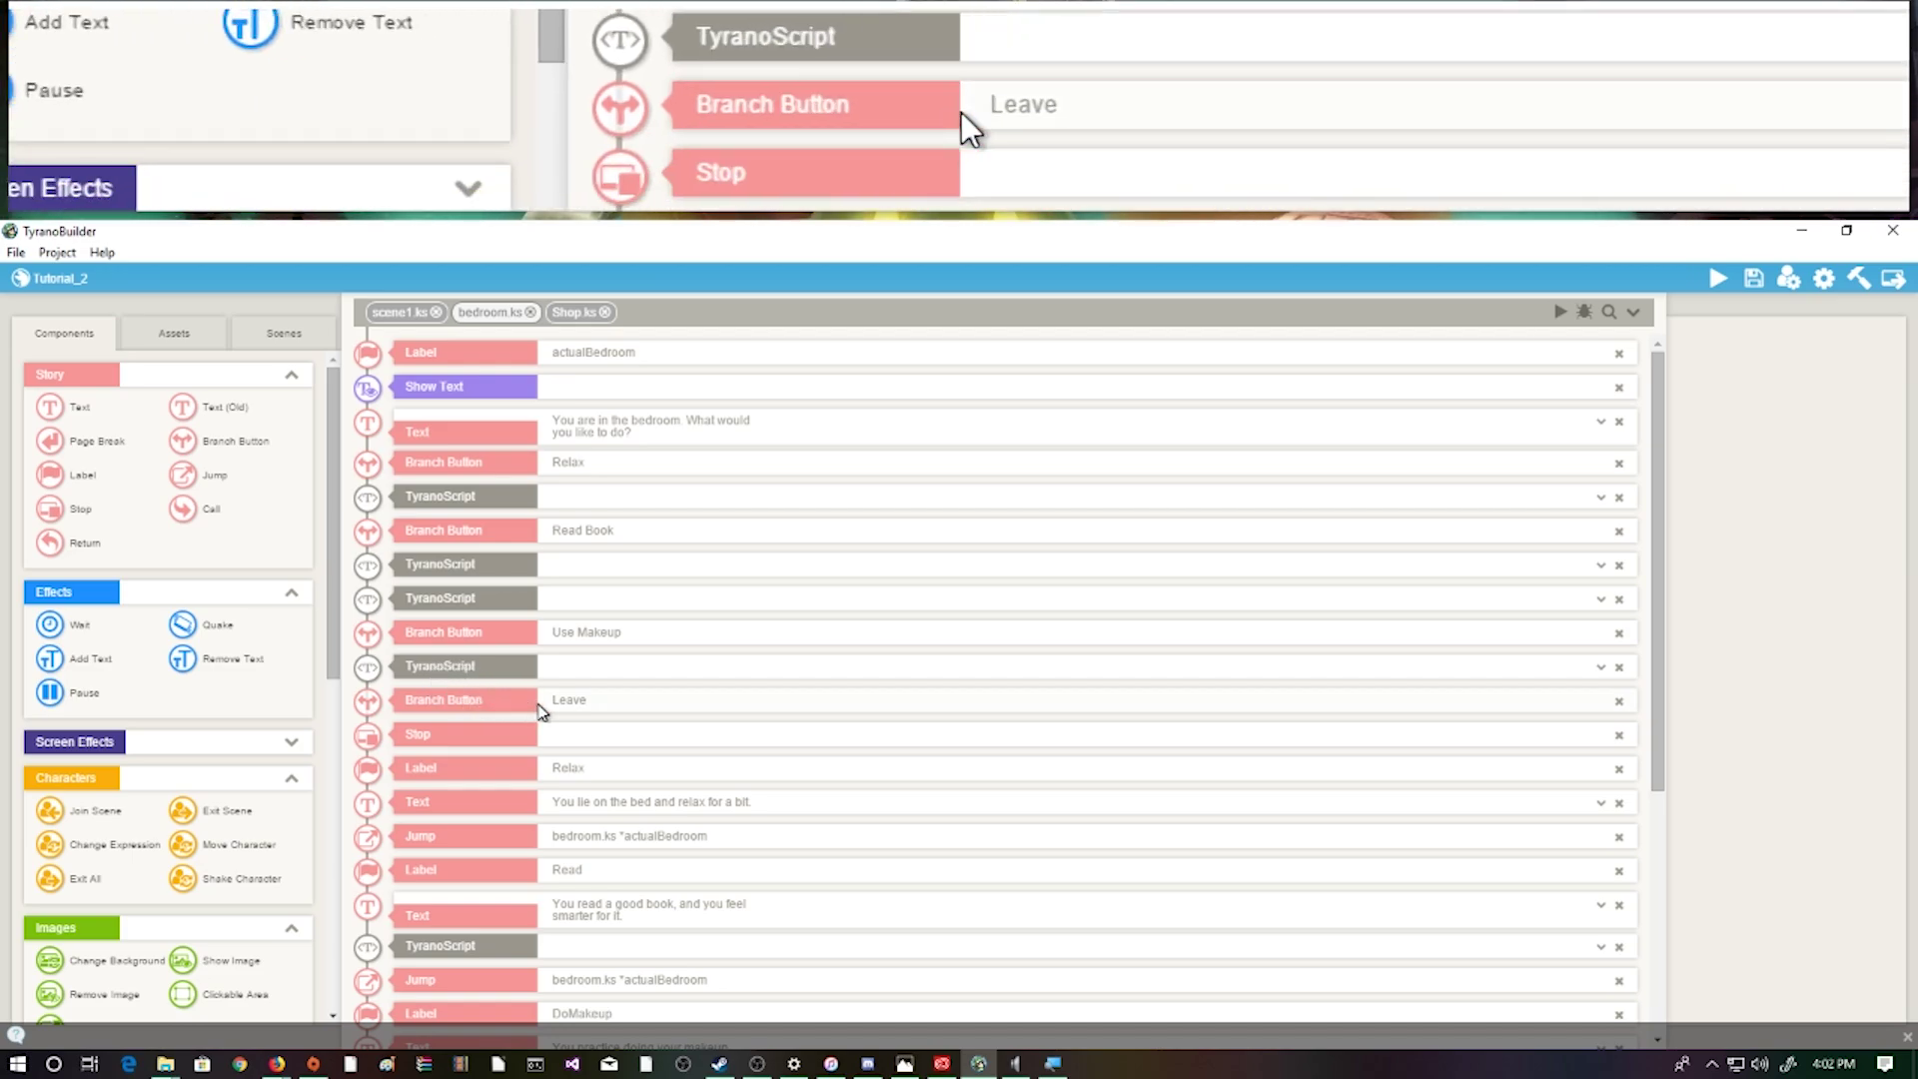
click(538, 699)
scroll(551, 715, down, 2)
scroll(550, 715, down, 2)
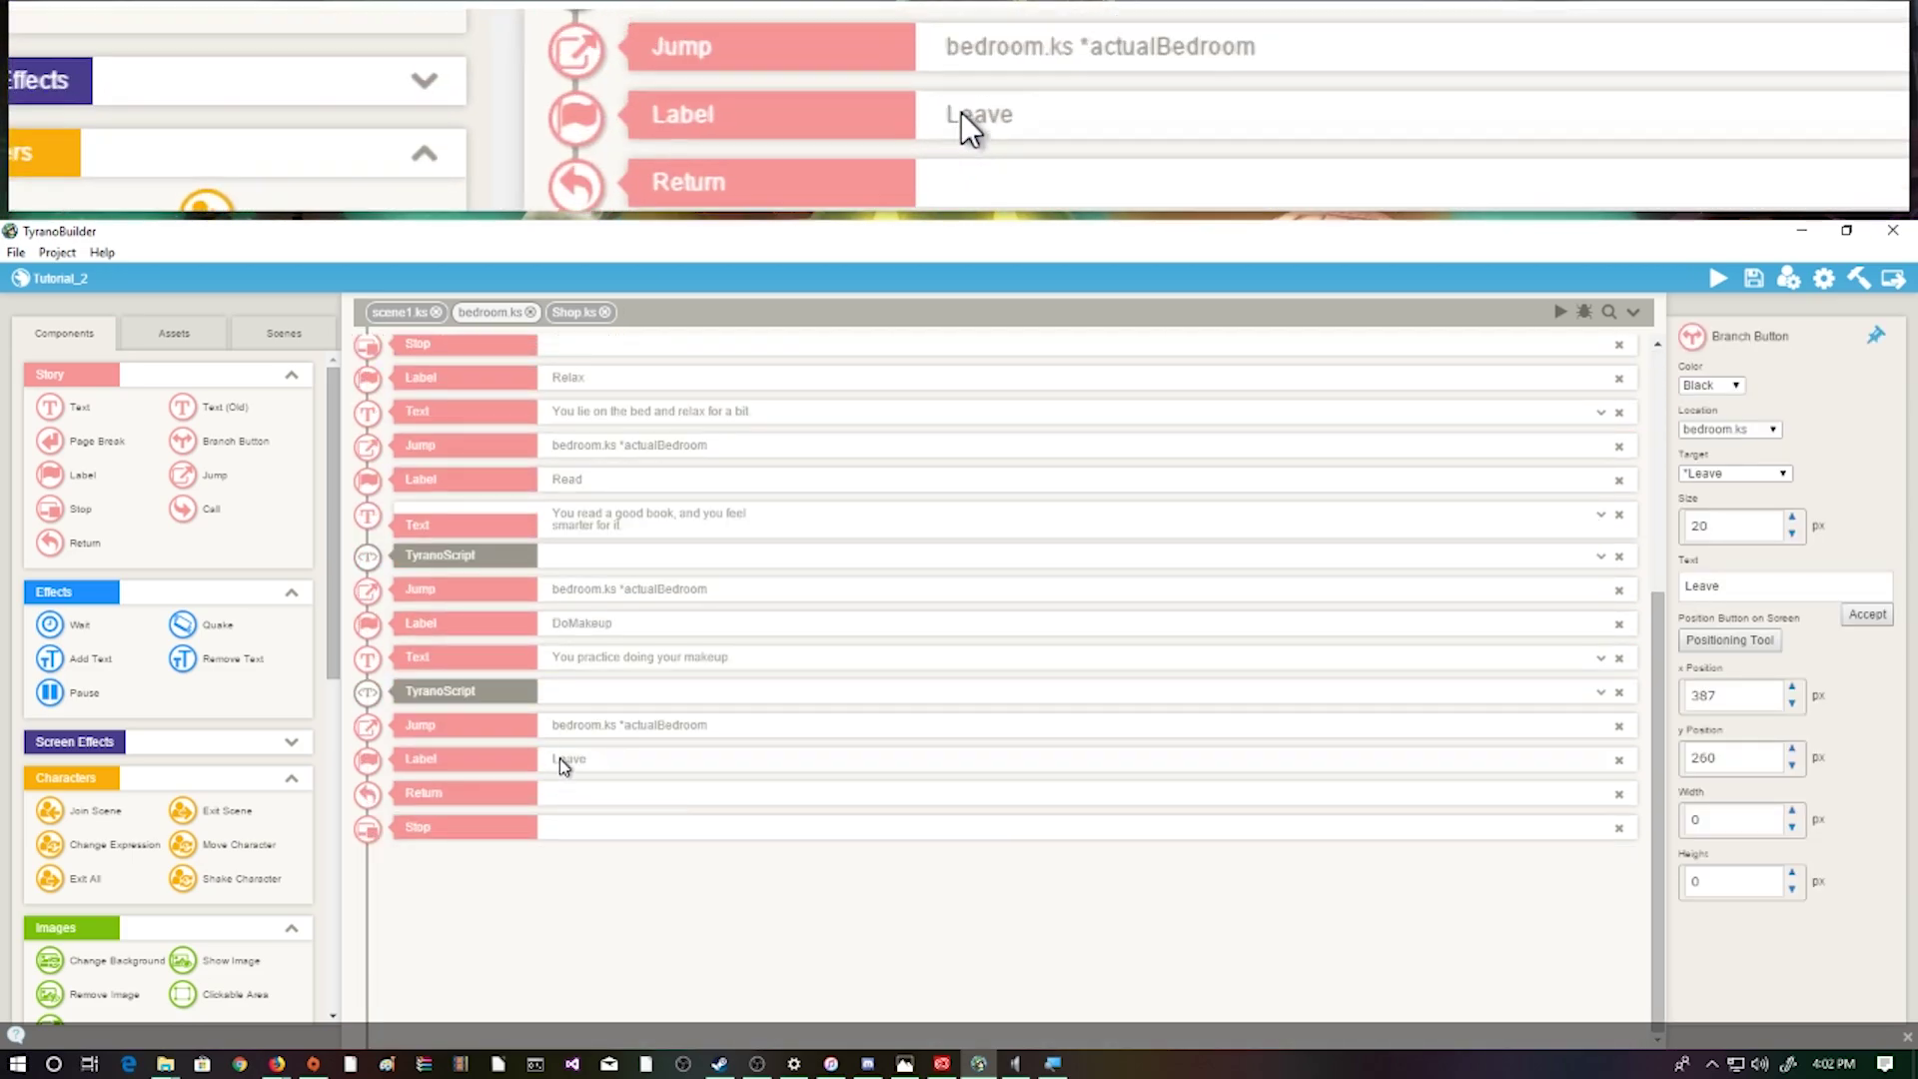
click(559, 757)
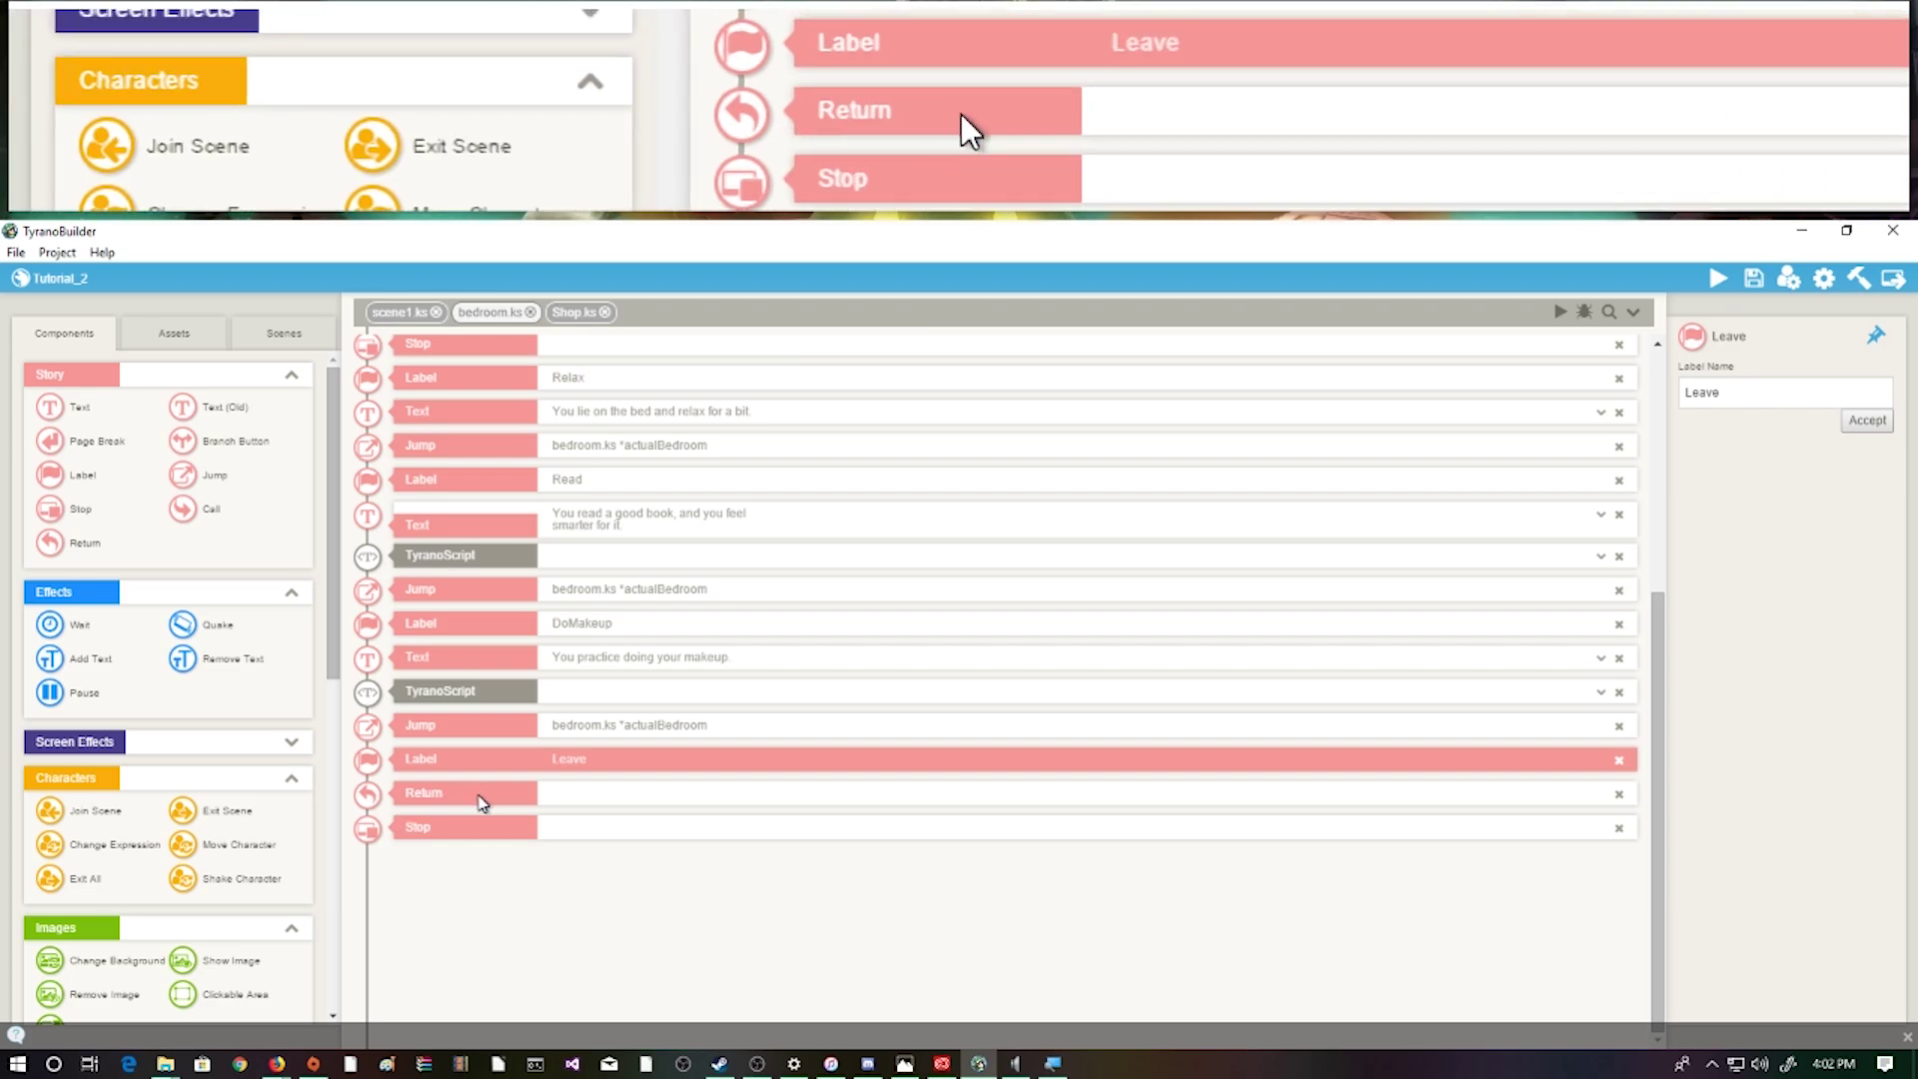
click(453, 796)
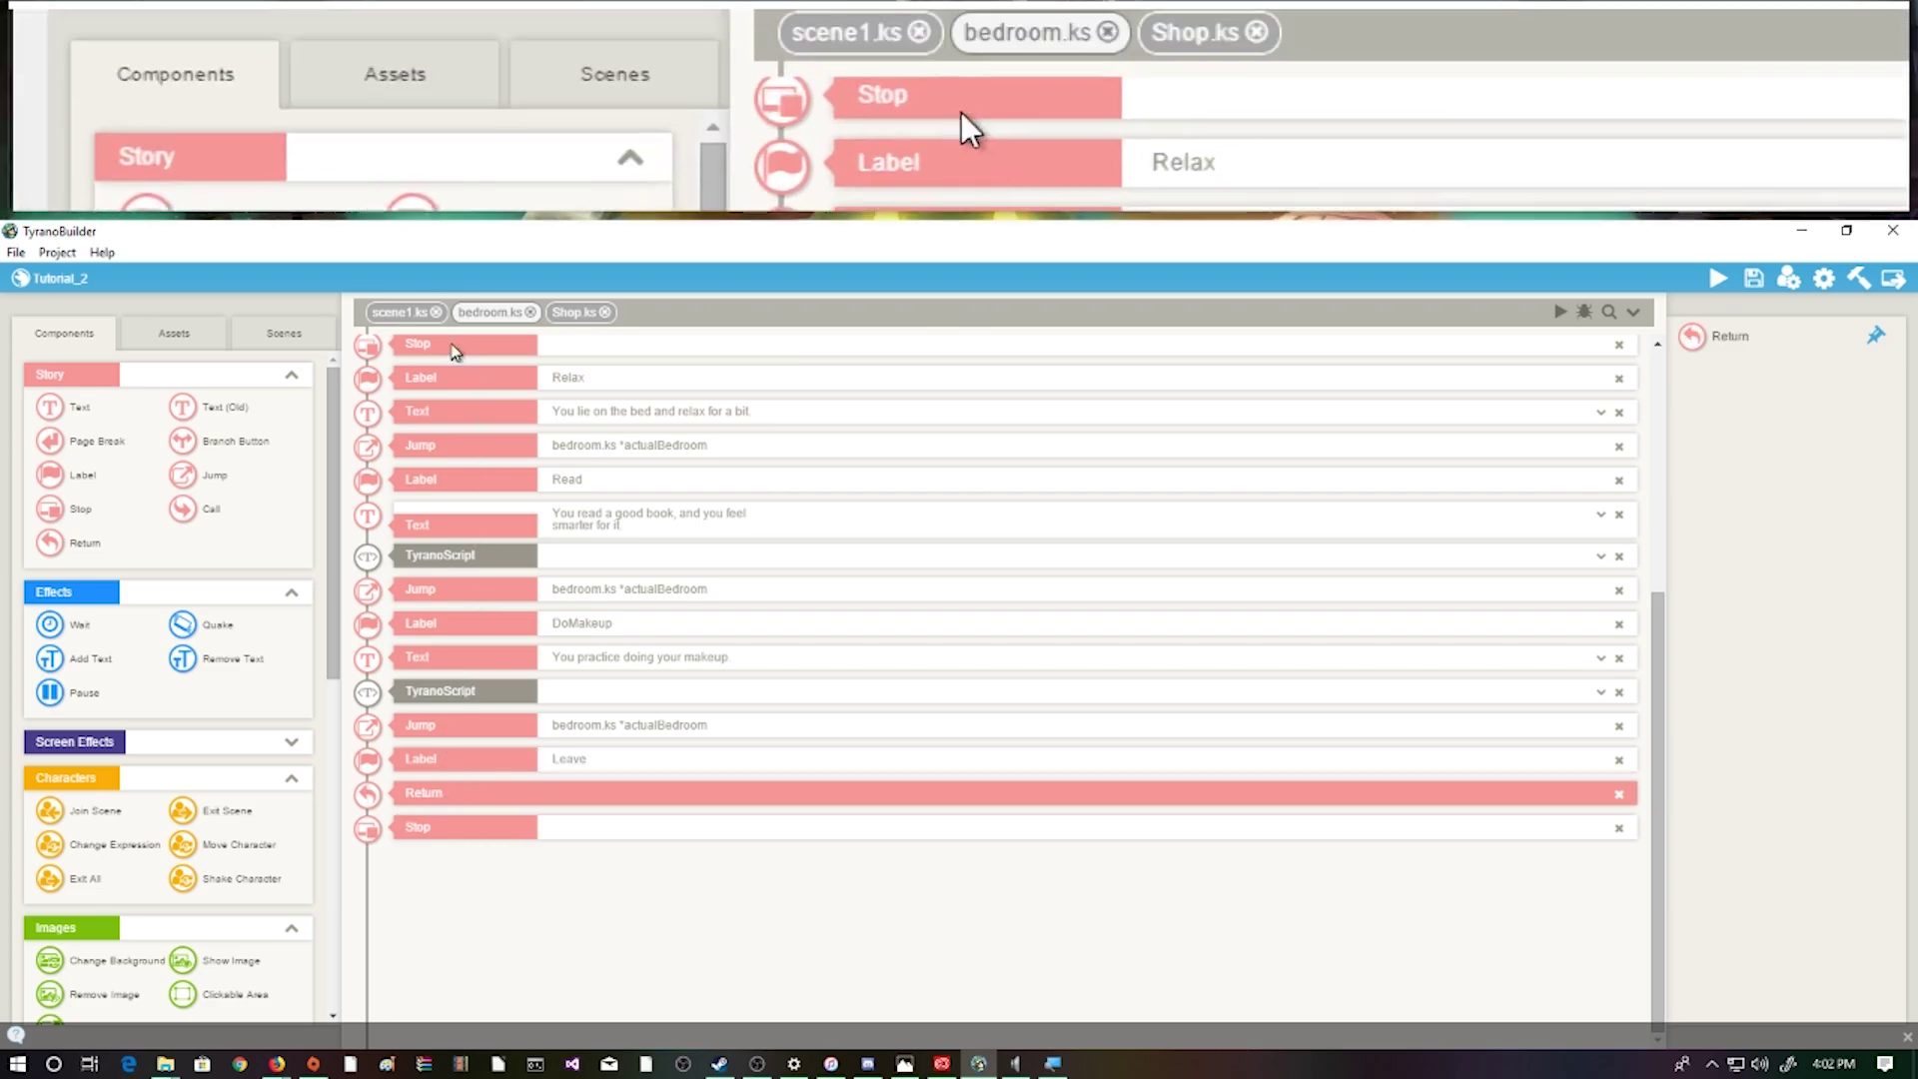
Inspect the Location and Target settings of the Bedroom section's Call in scene1.ks, and reopen bedroom.ks
click(388, 314)
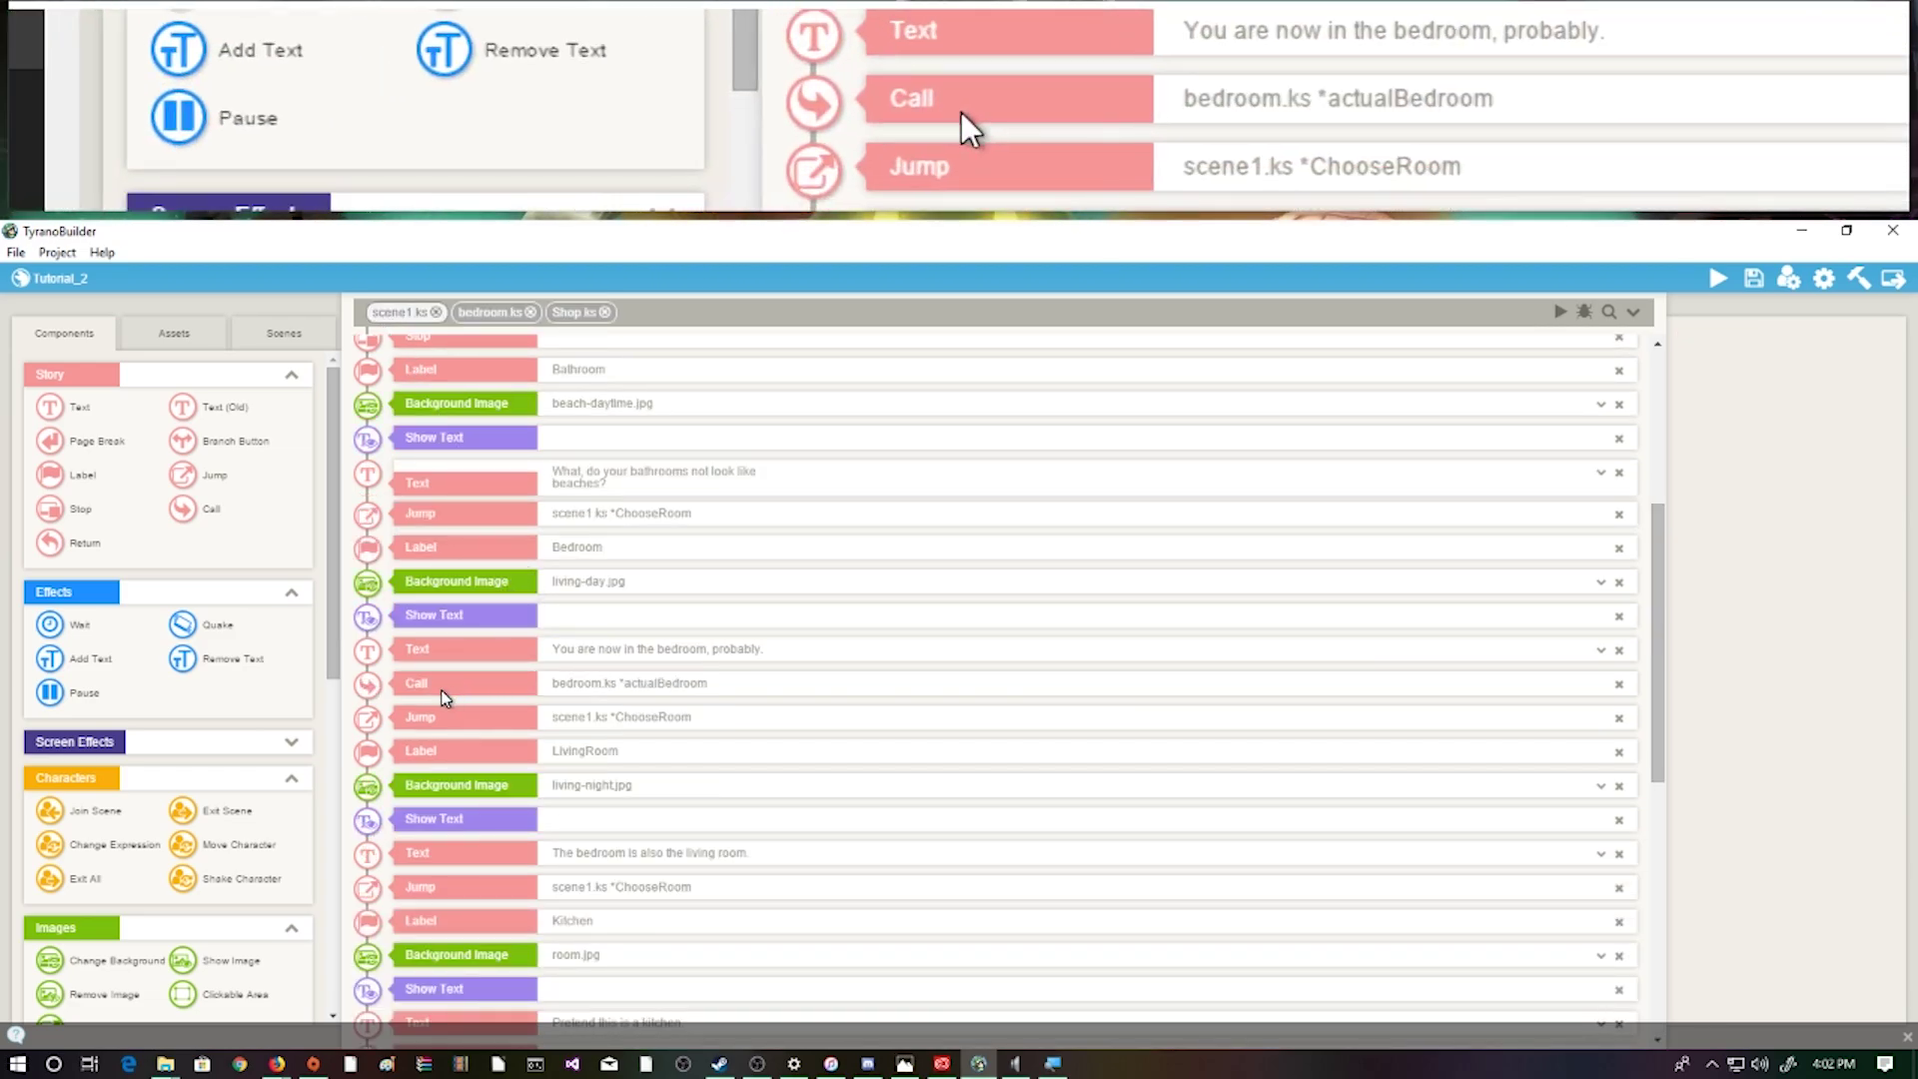
click(572, 688)
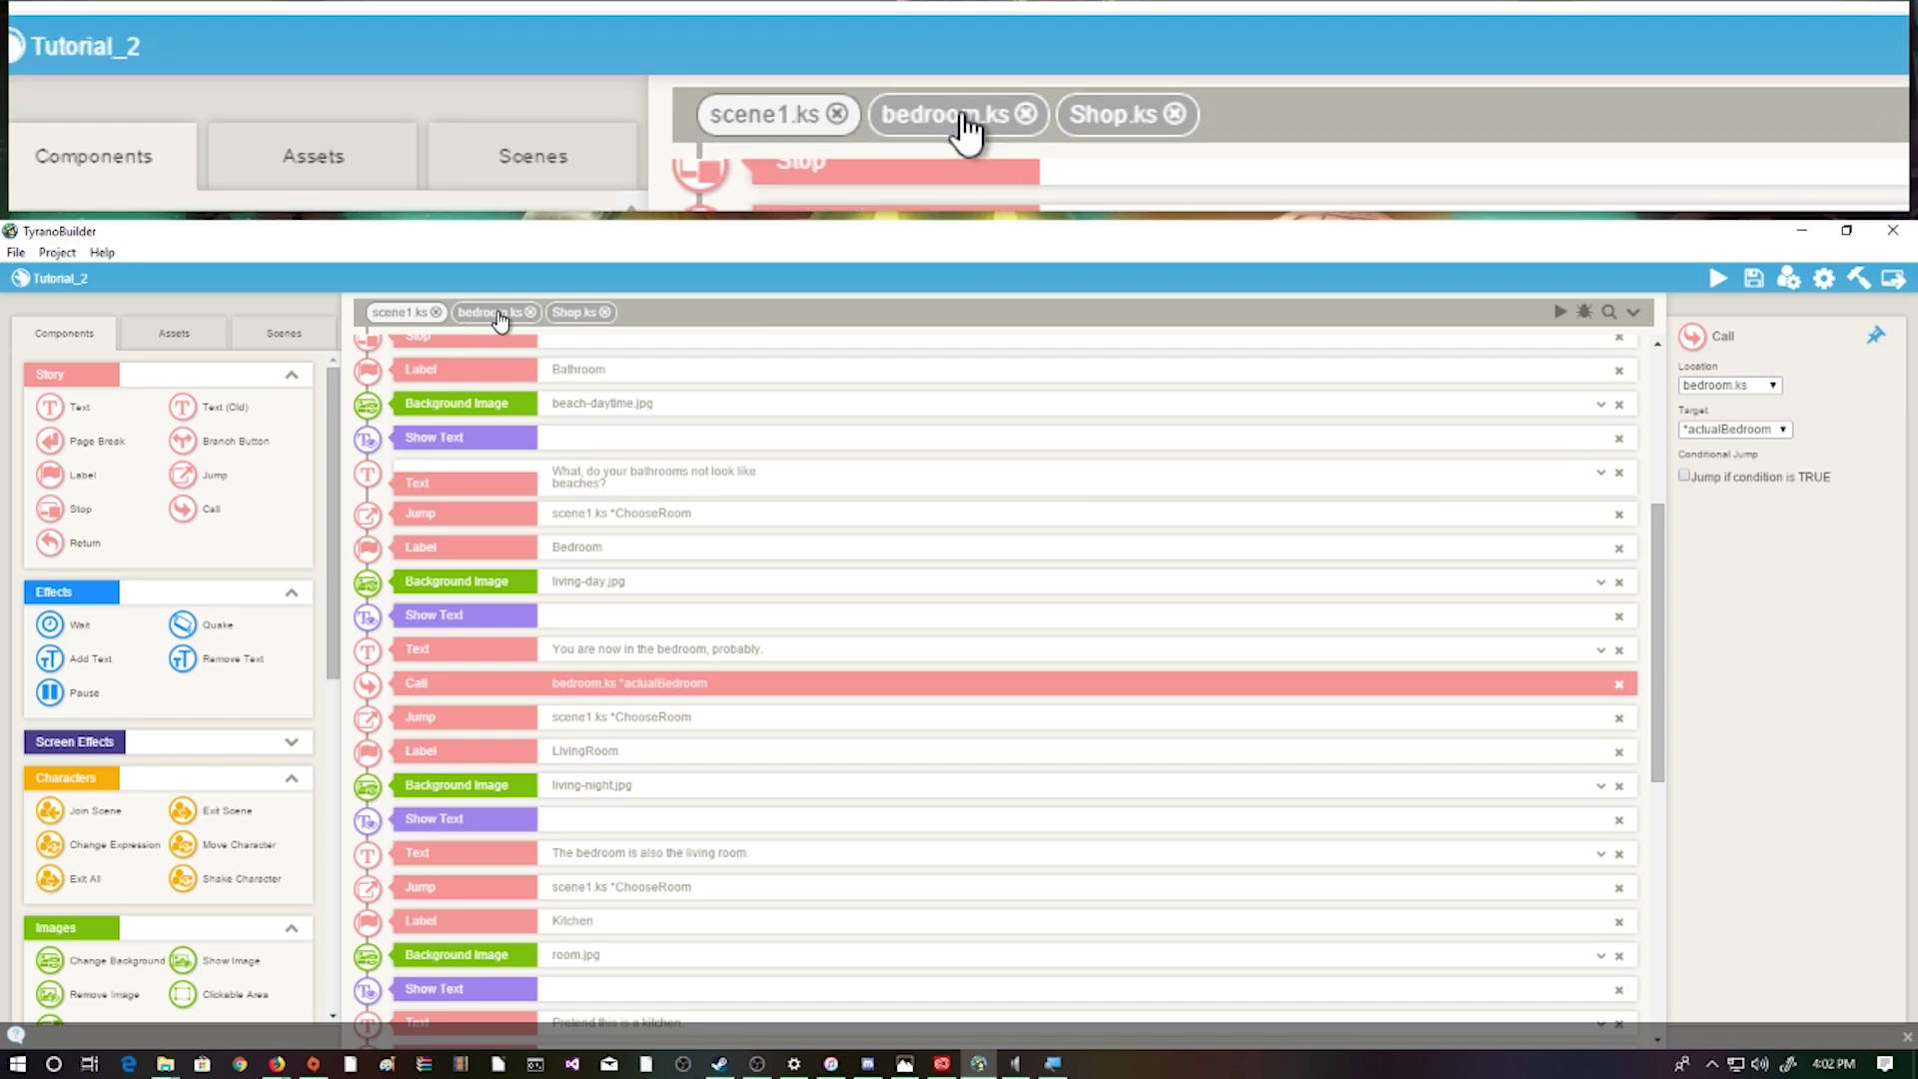
click(496, 313)
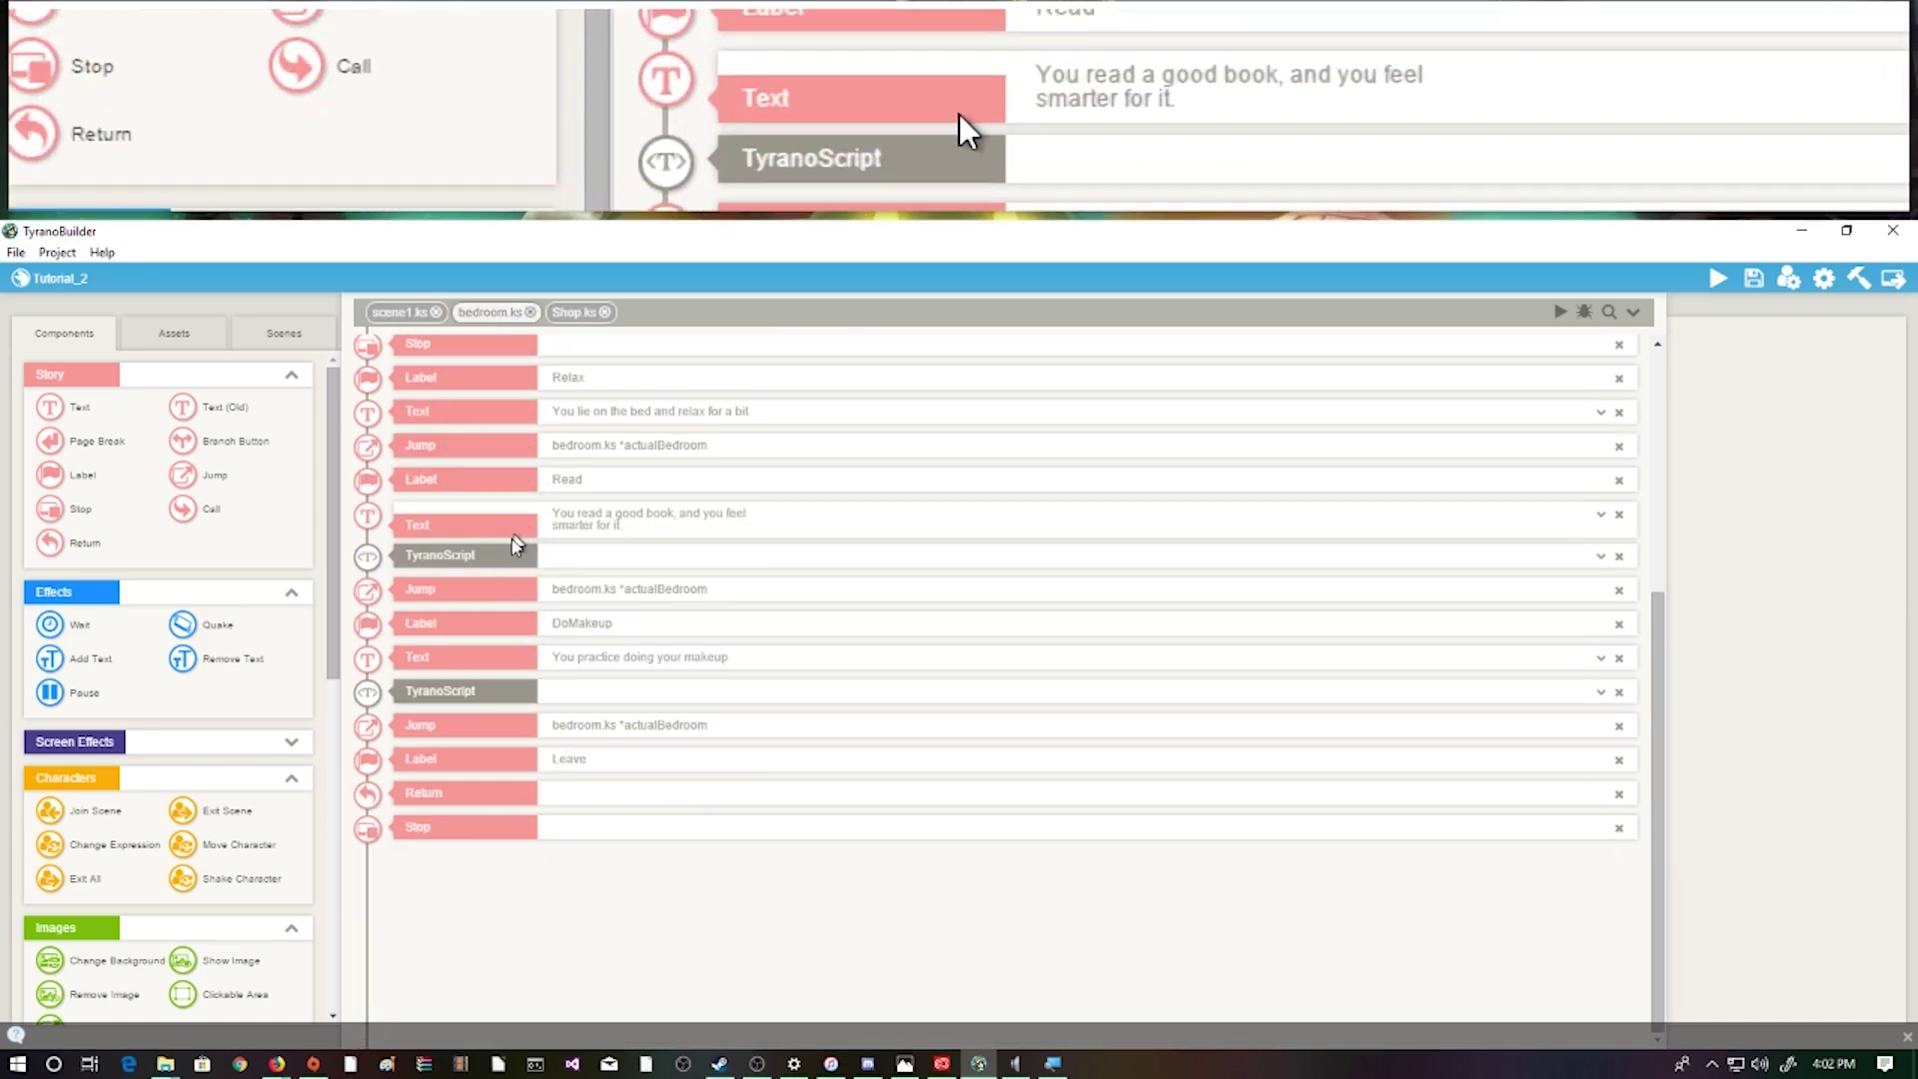
Review the Script component that initialises the makeup, book, beauty and smarts variables in scene1.ks, and return to bedroom.ks
click(380, 313)
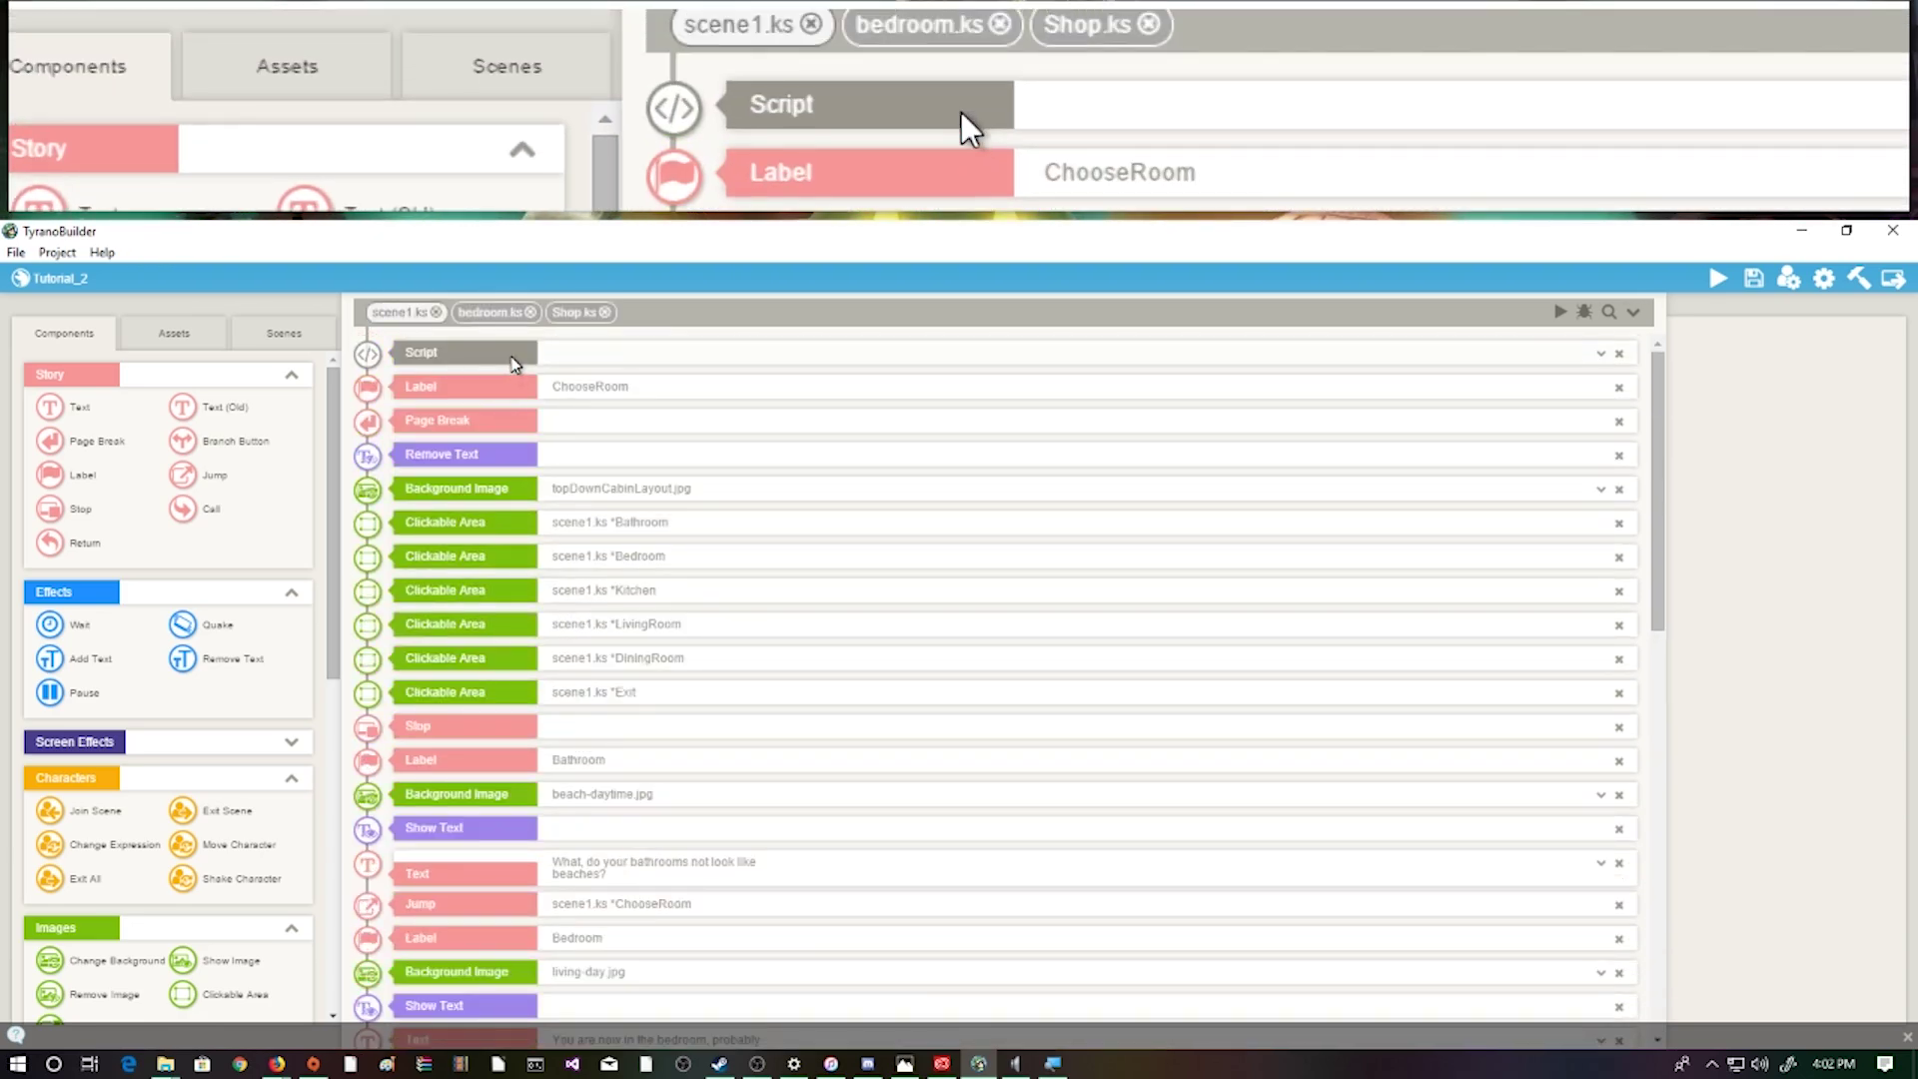
click(515, 357)
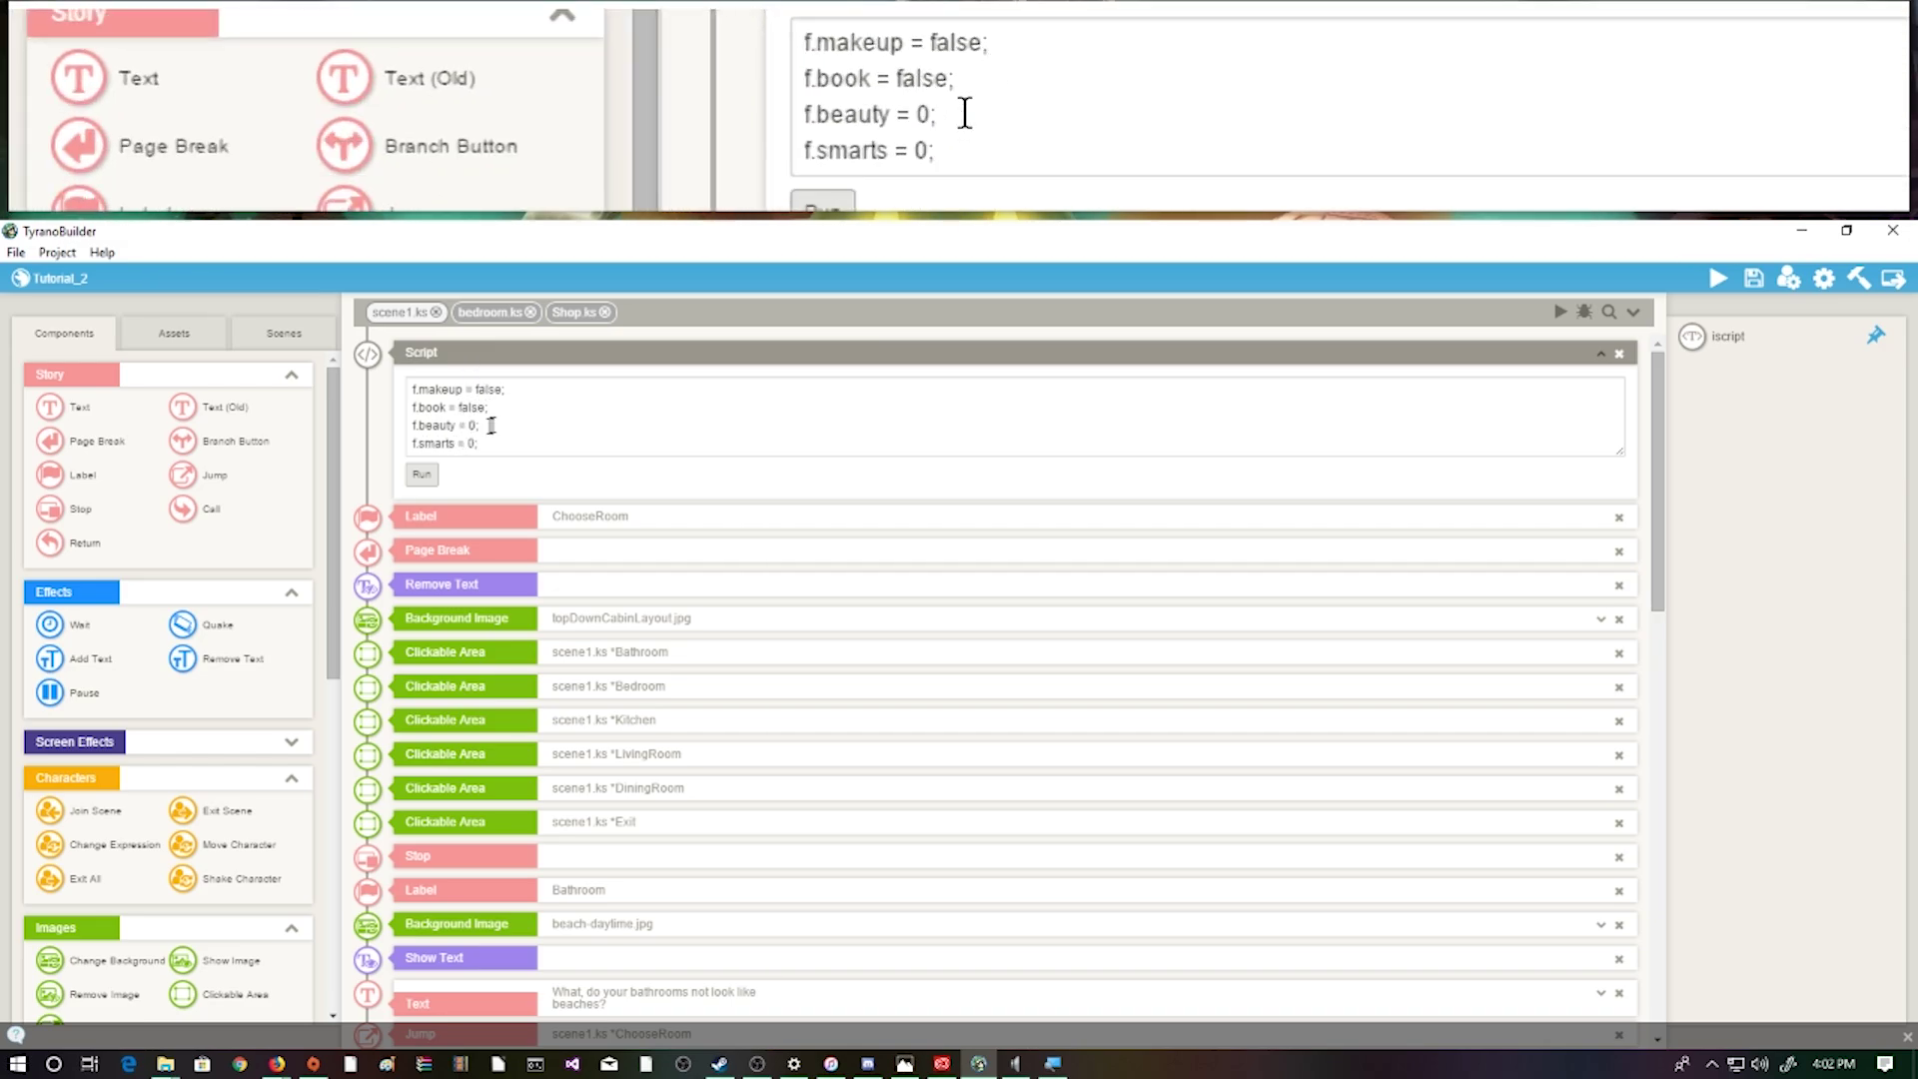
click(490, 314)
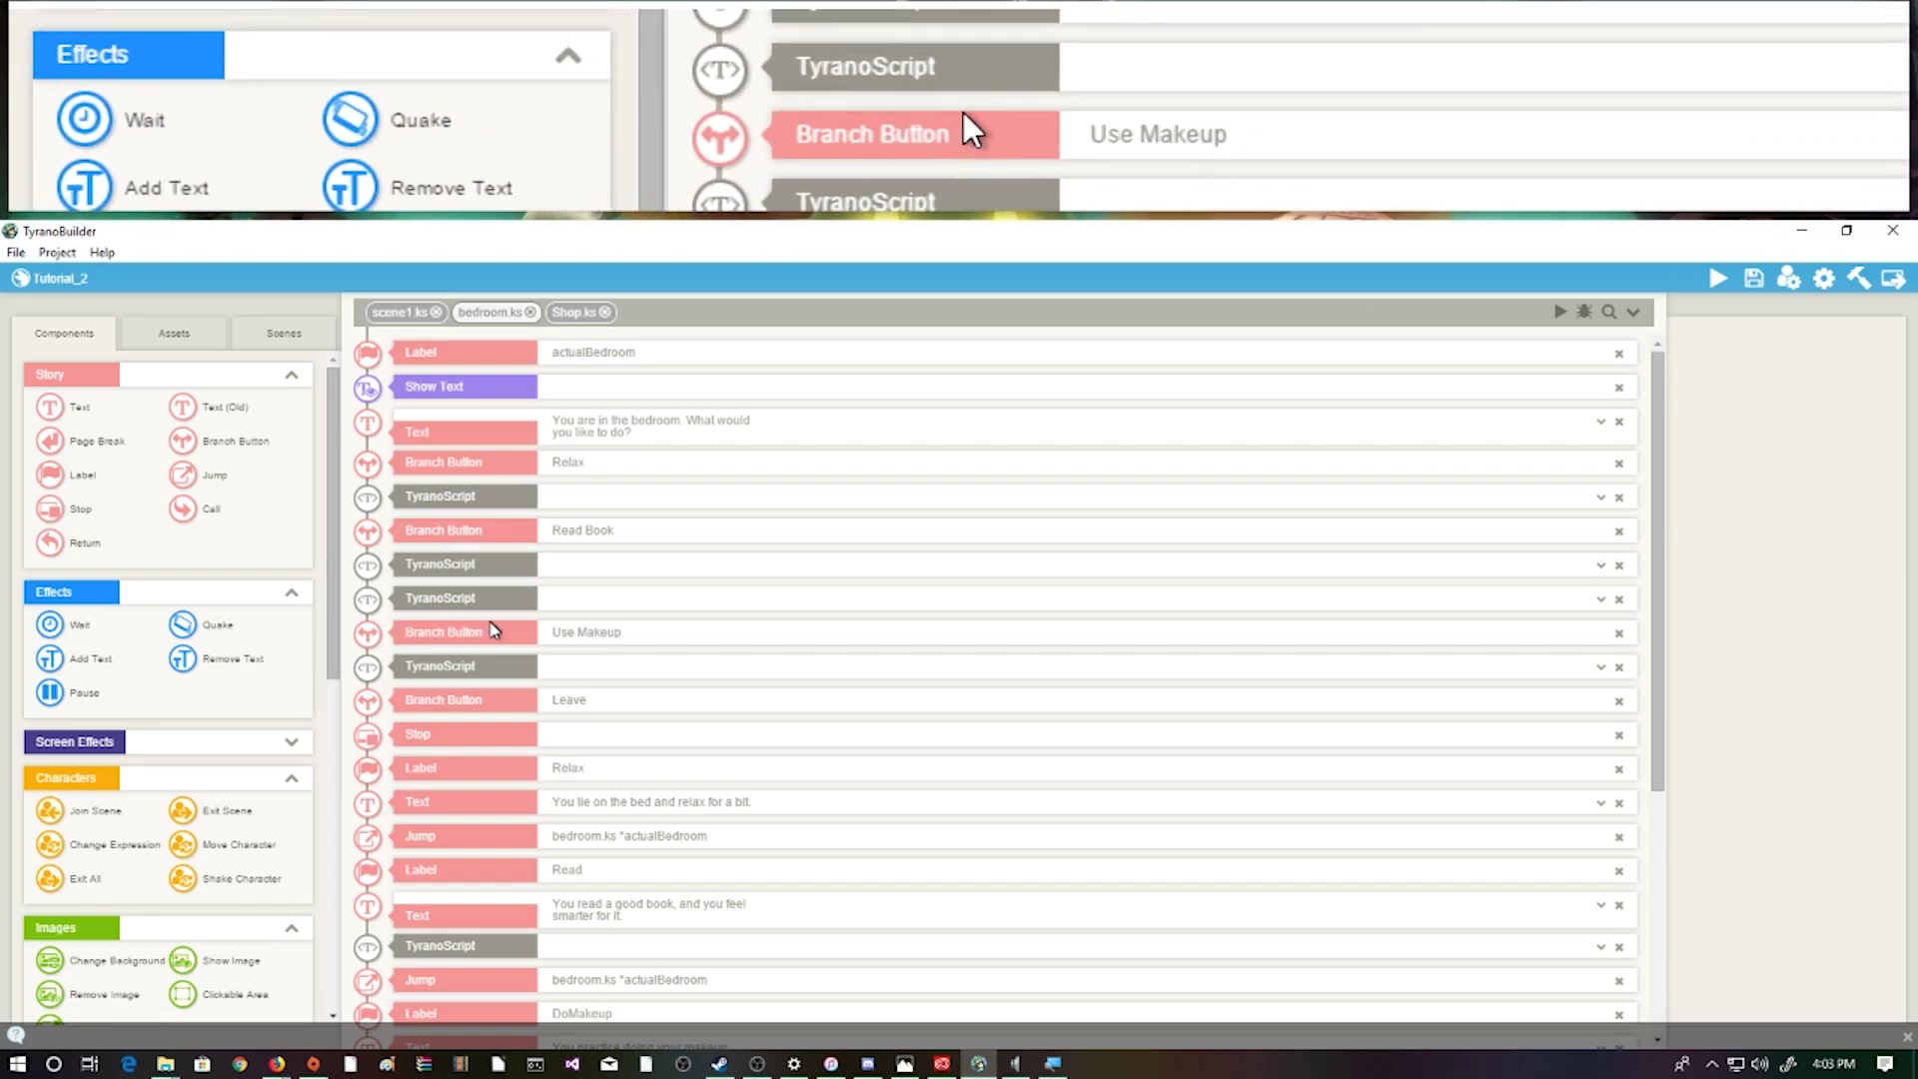
Examine the Read Book branch button in bedroom.ks and the if and endif TyranoScript components that wrap it
click(501, 497)
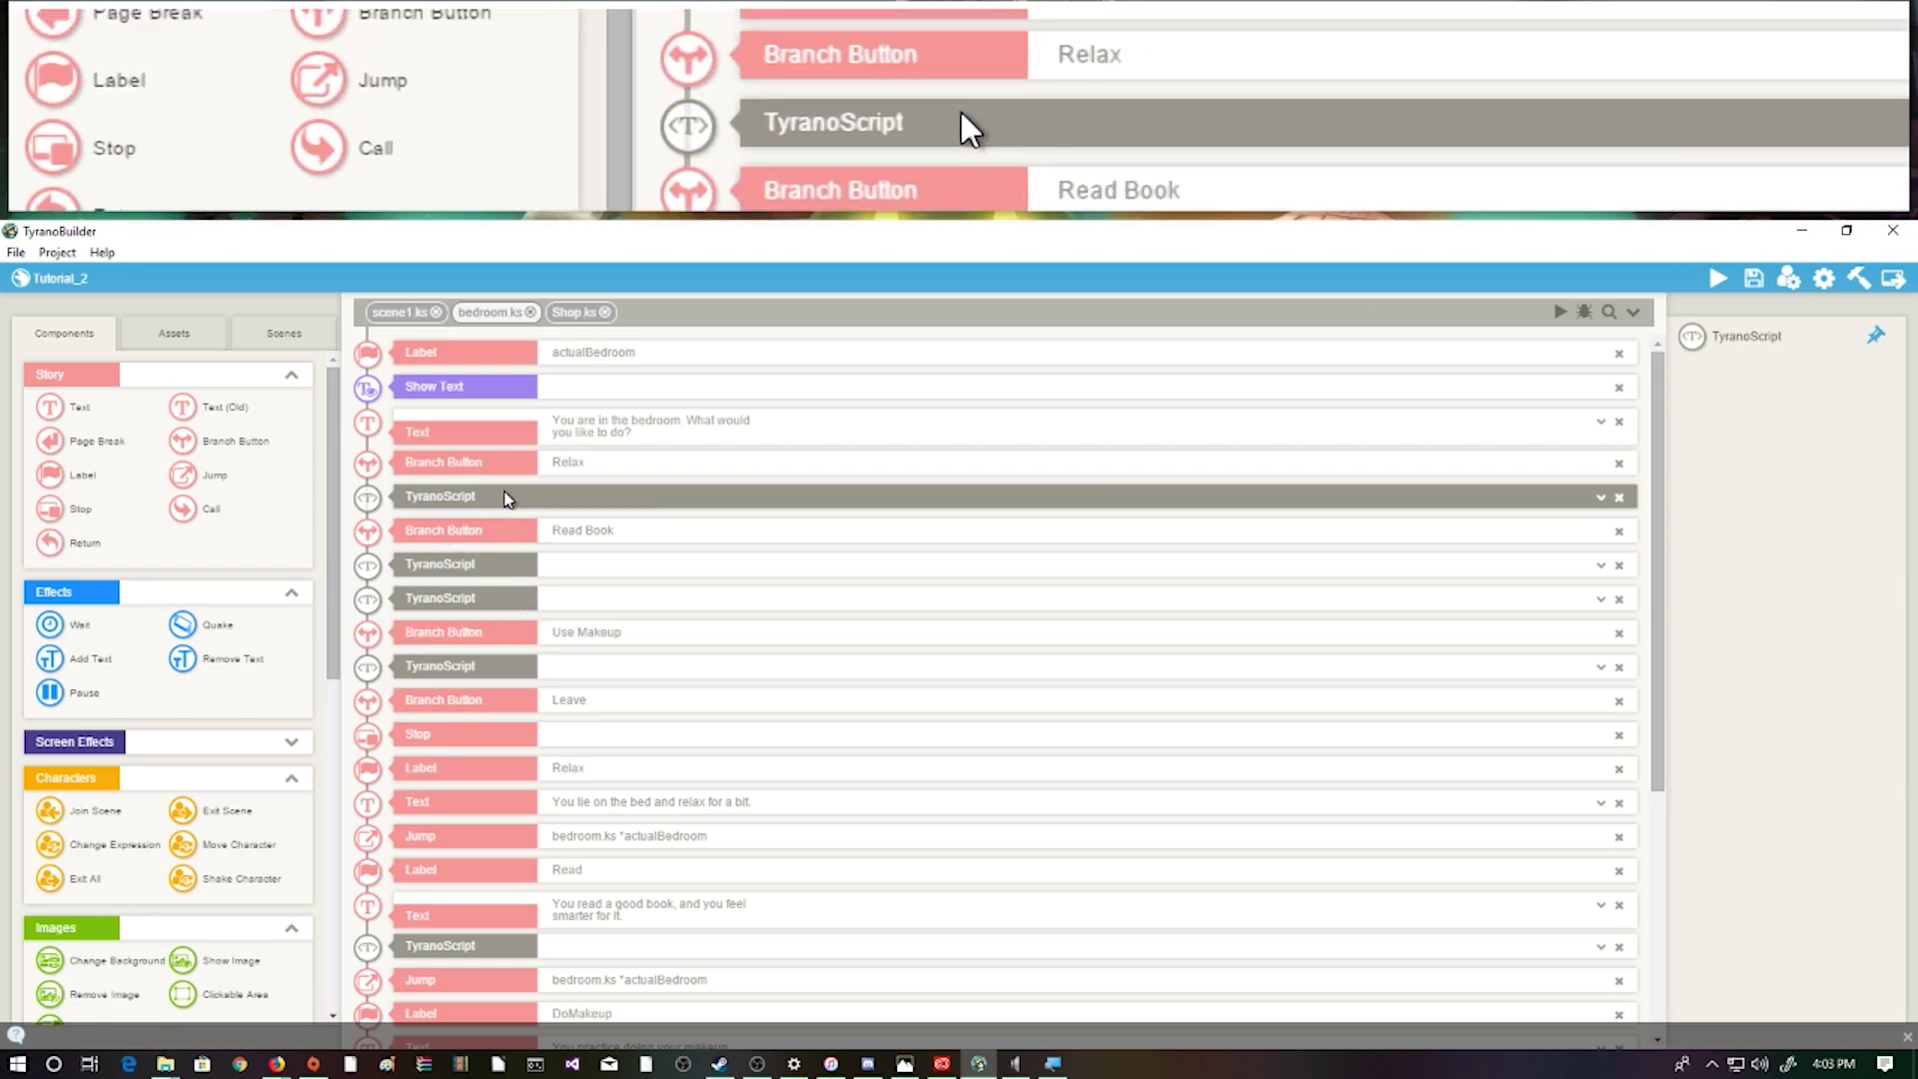
drag(411, 533, 548, 540)
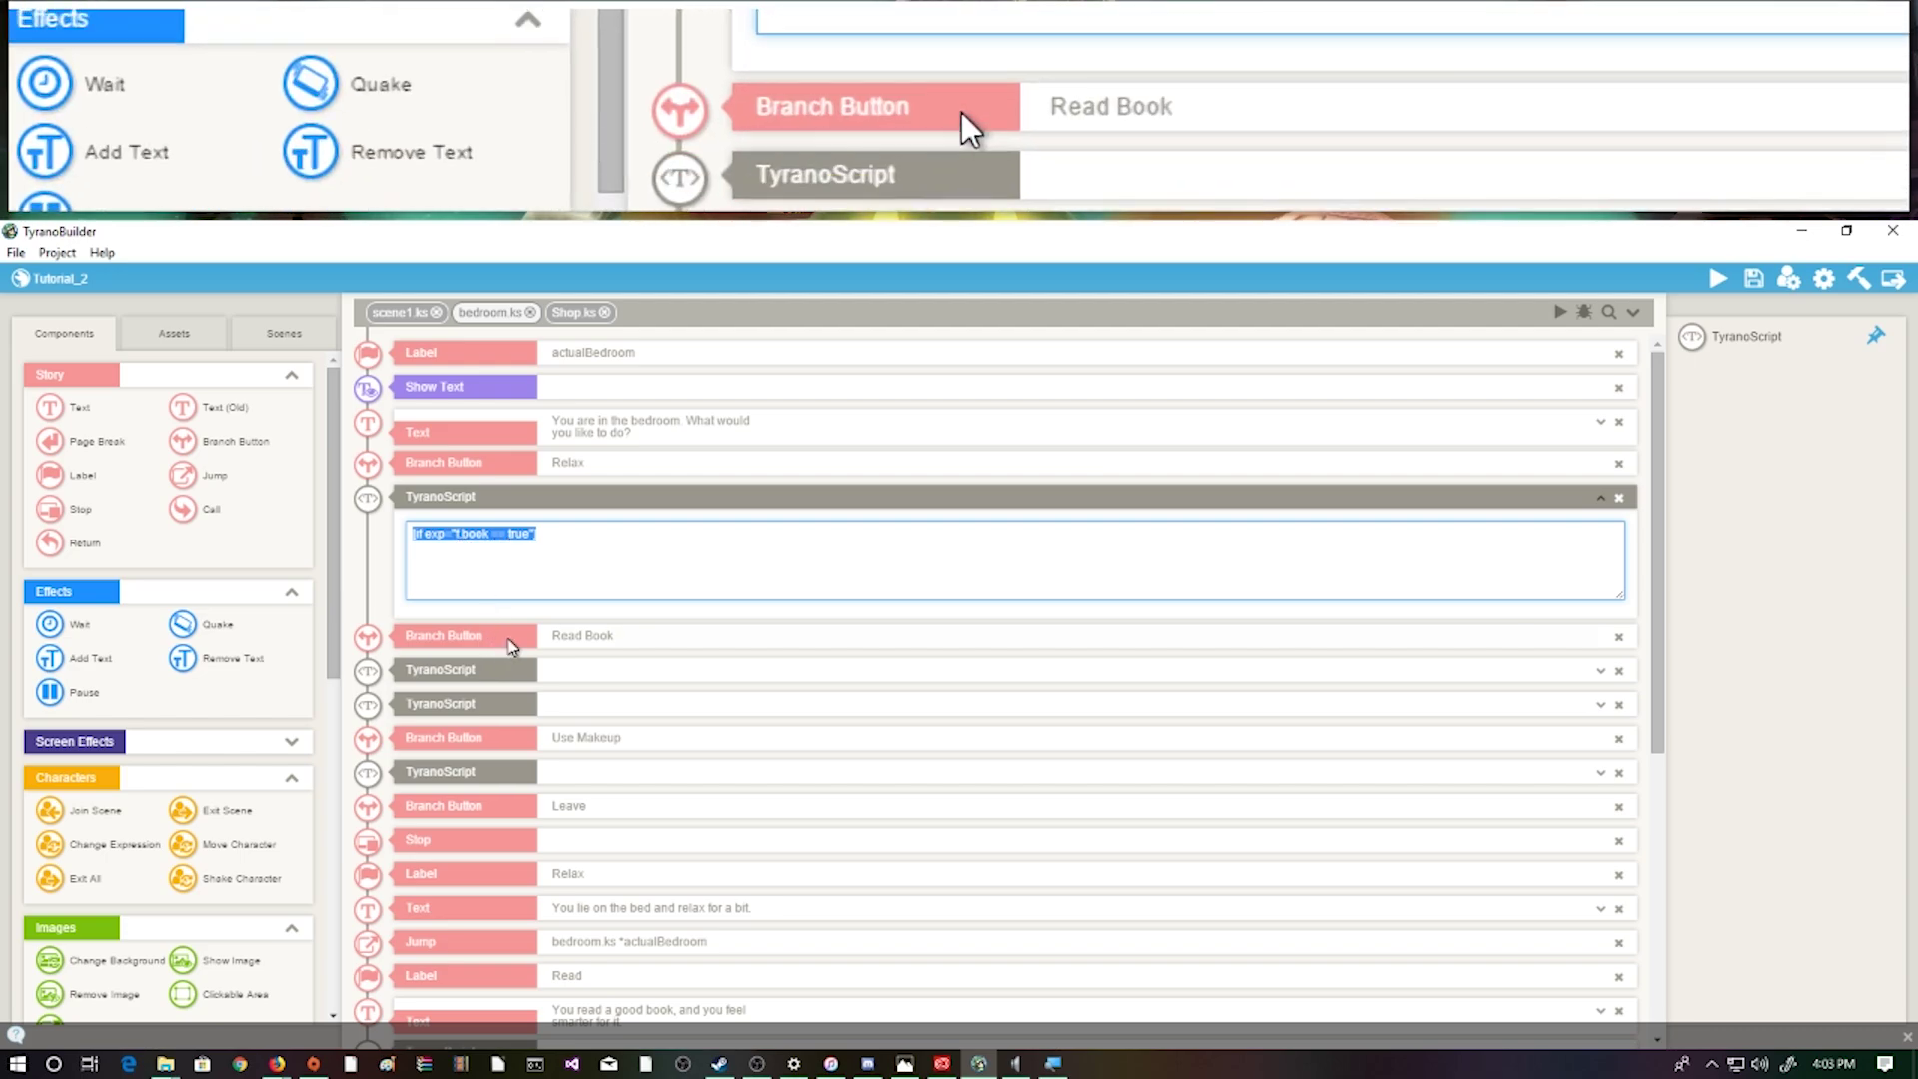
click(494, 638)
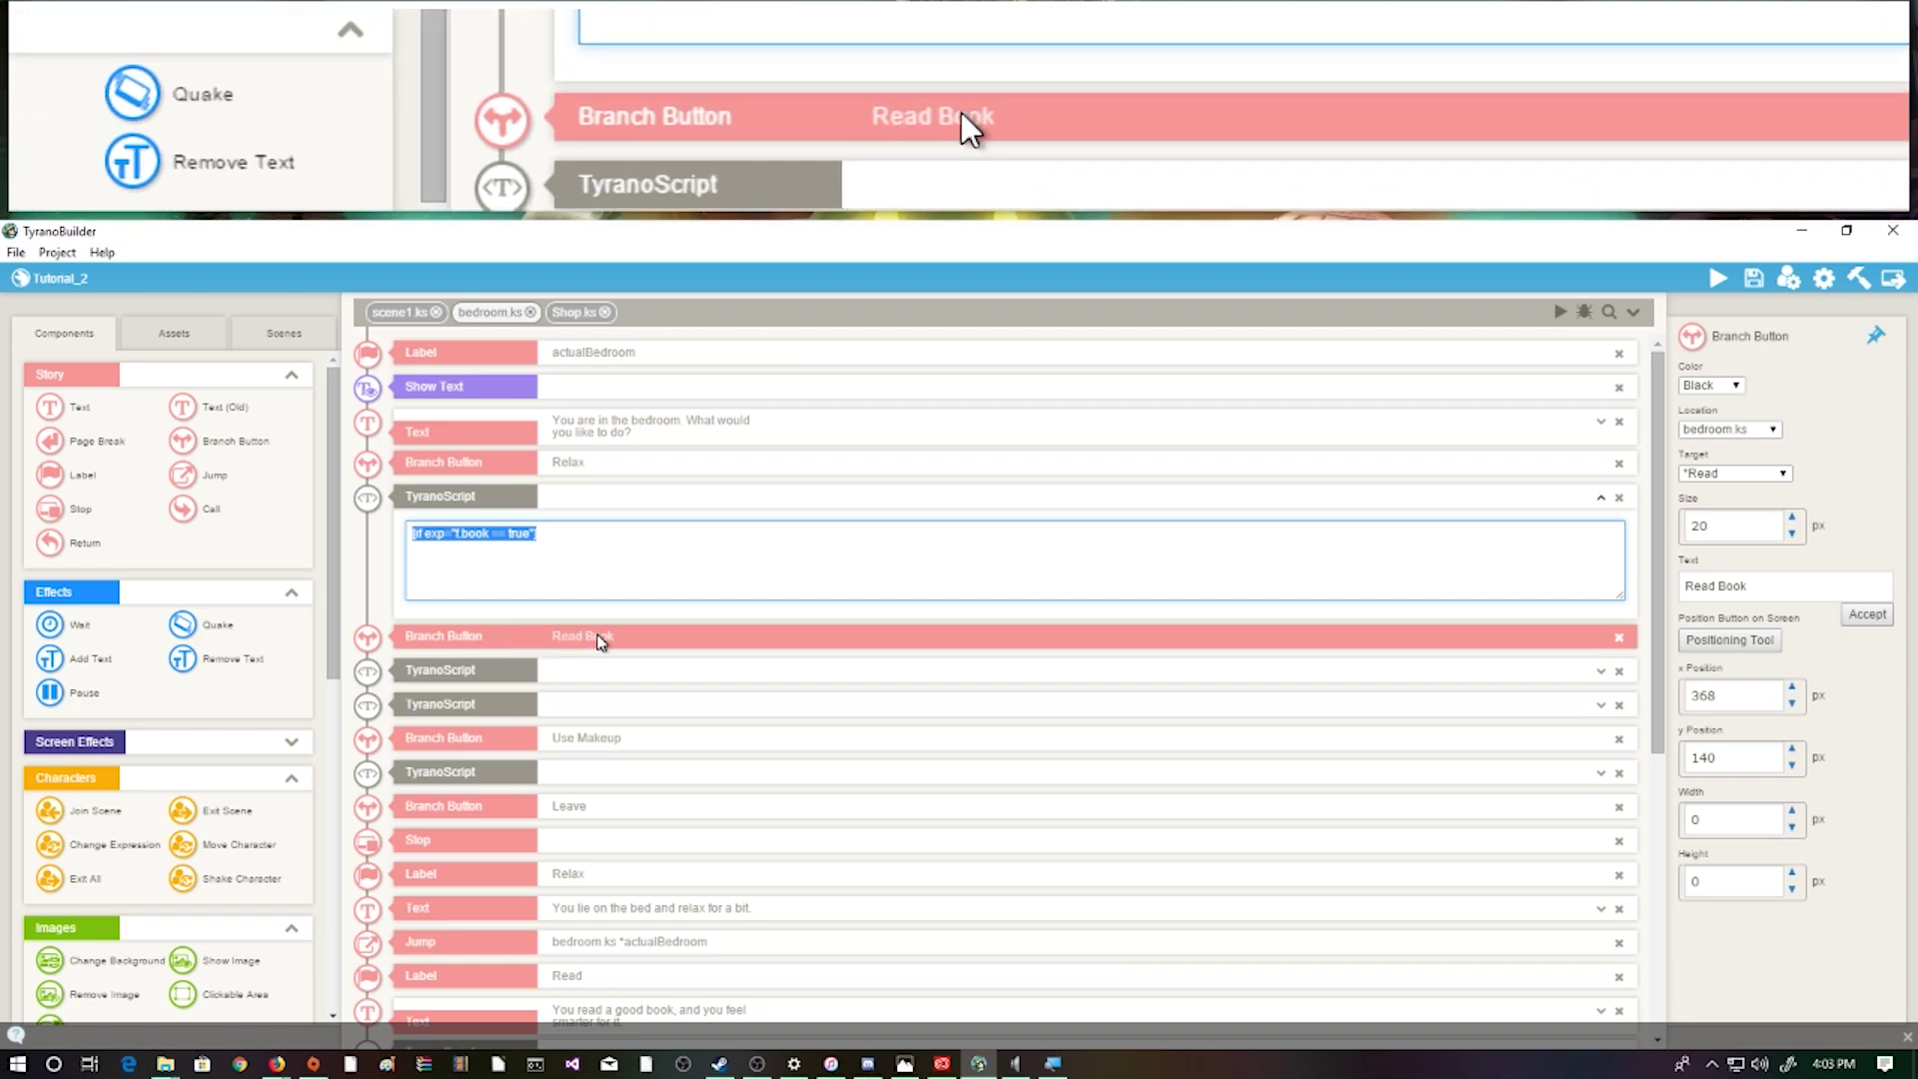
click(511, 535)
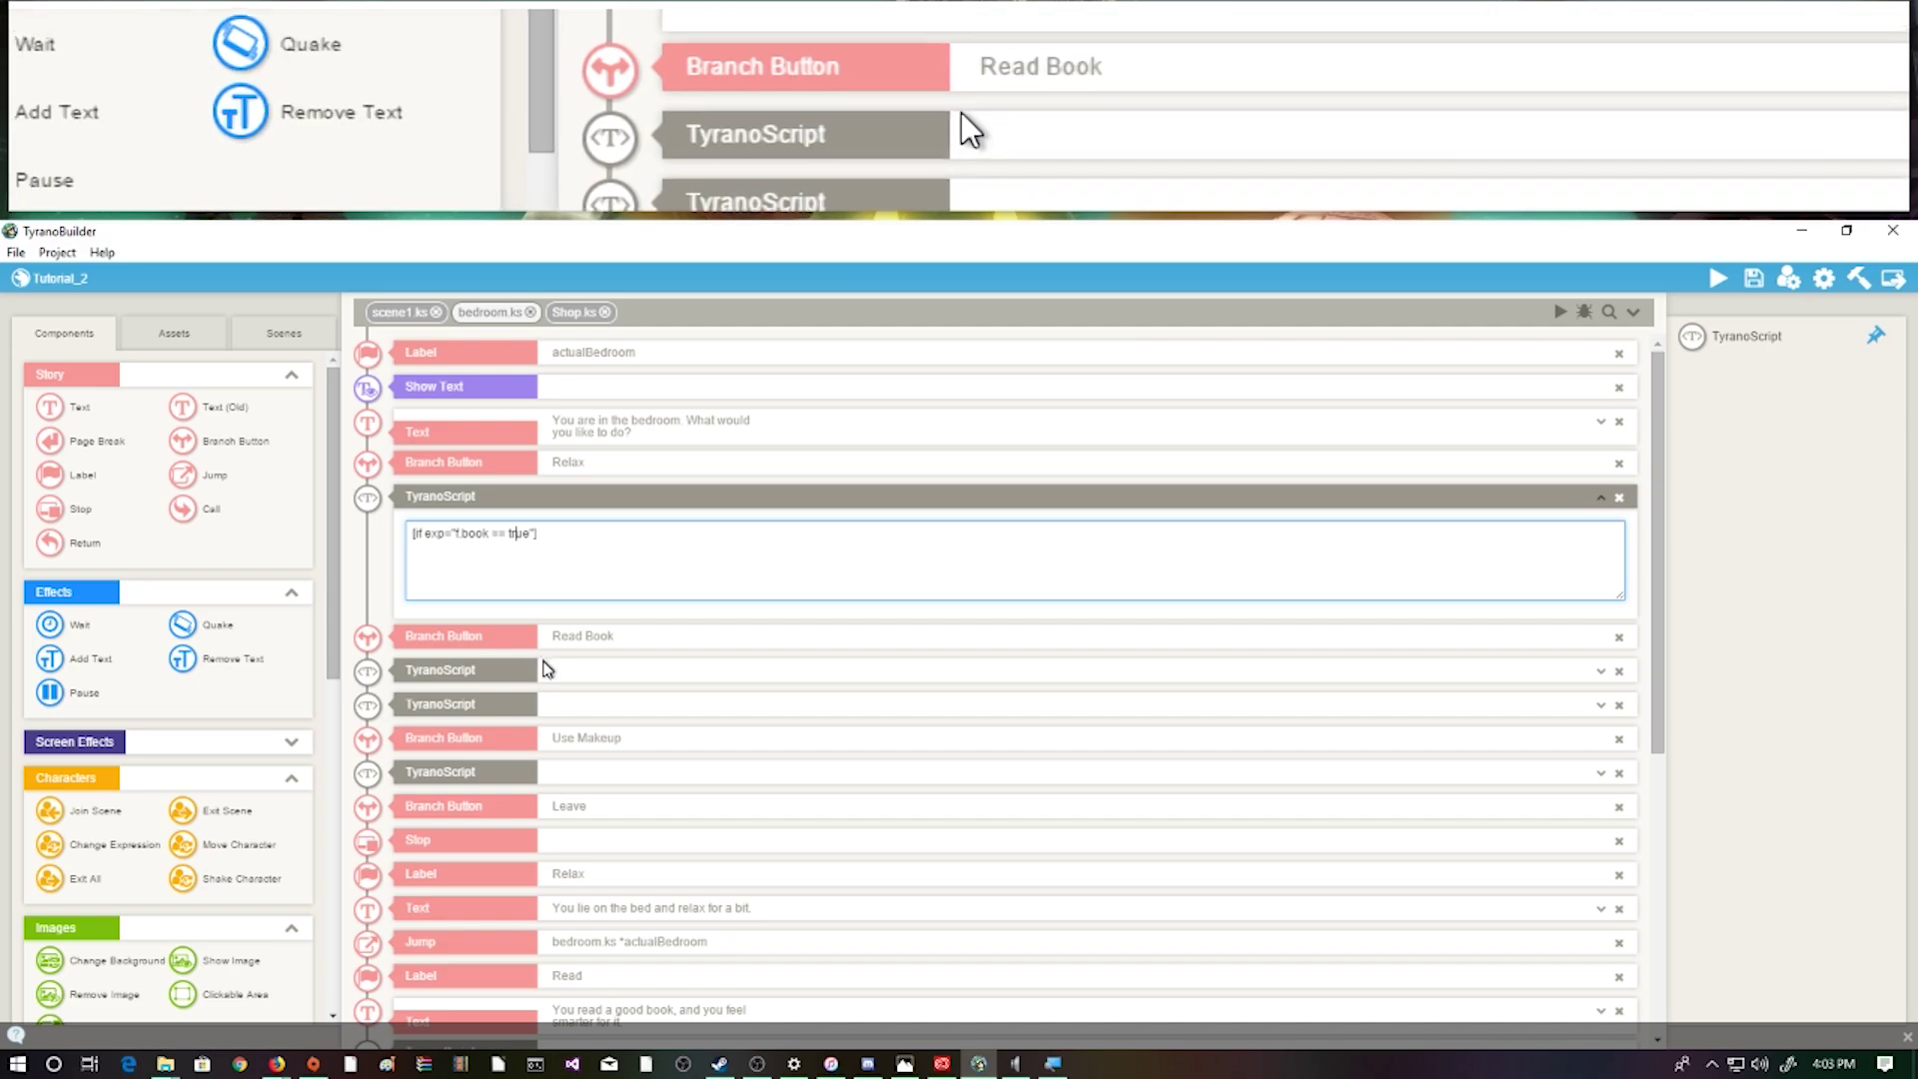
click(548, 668)
drag(457, 707, 409, 707)
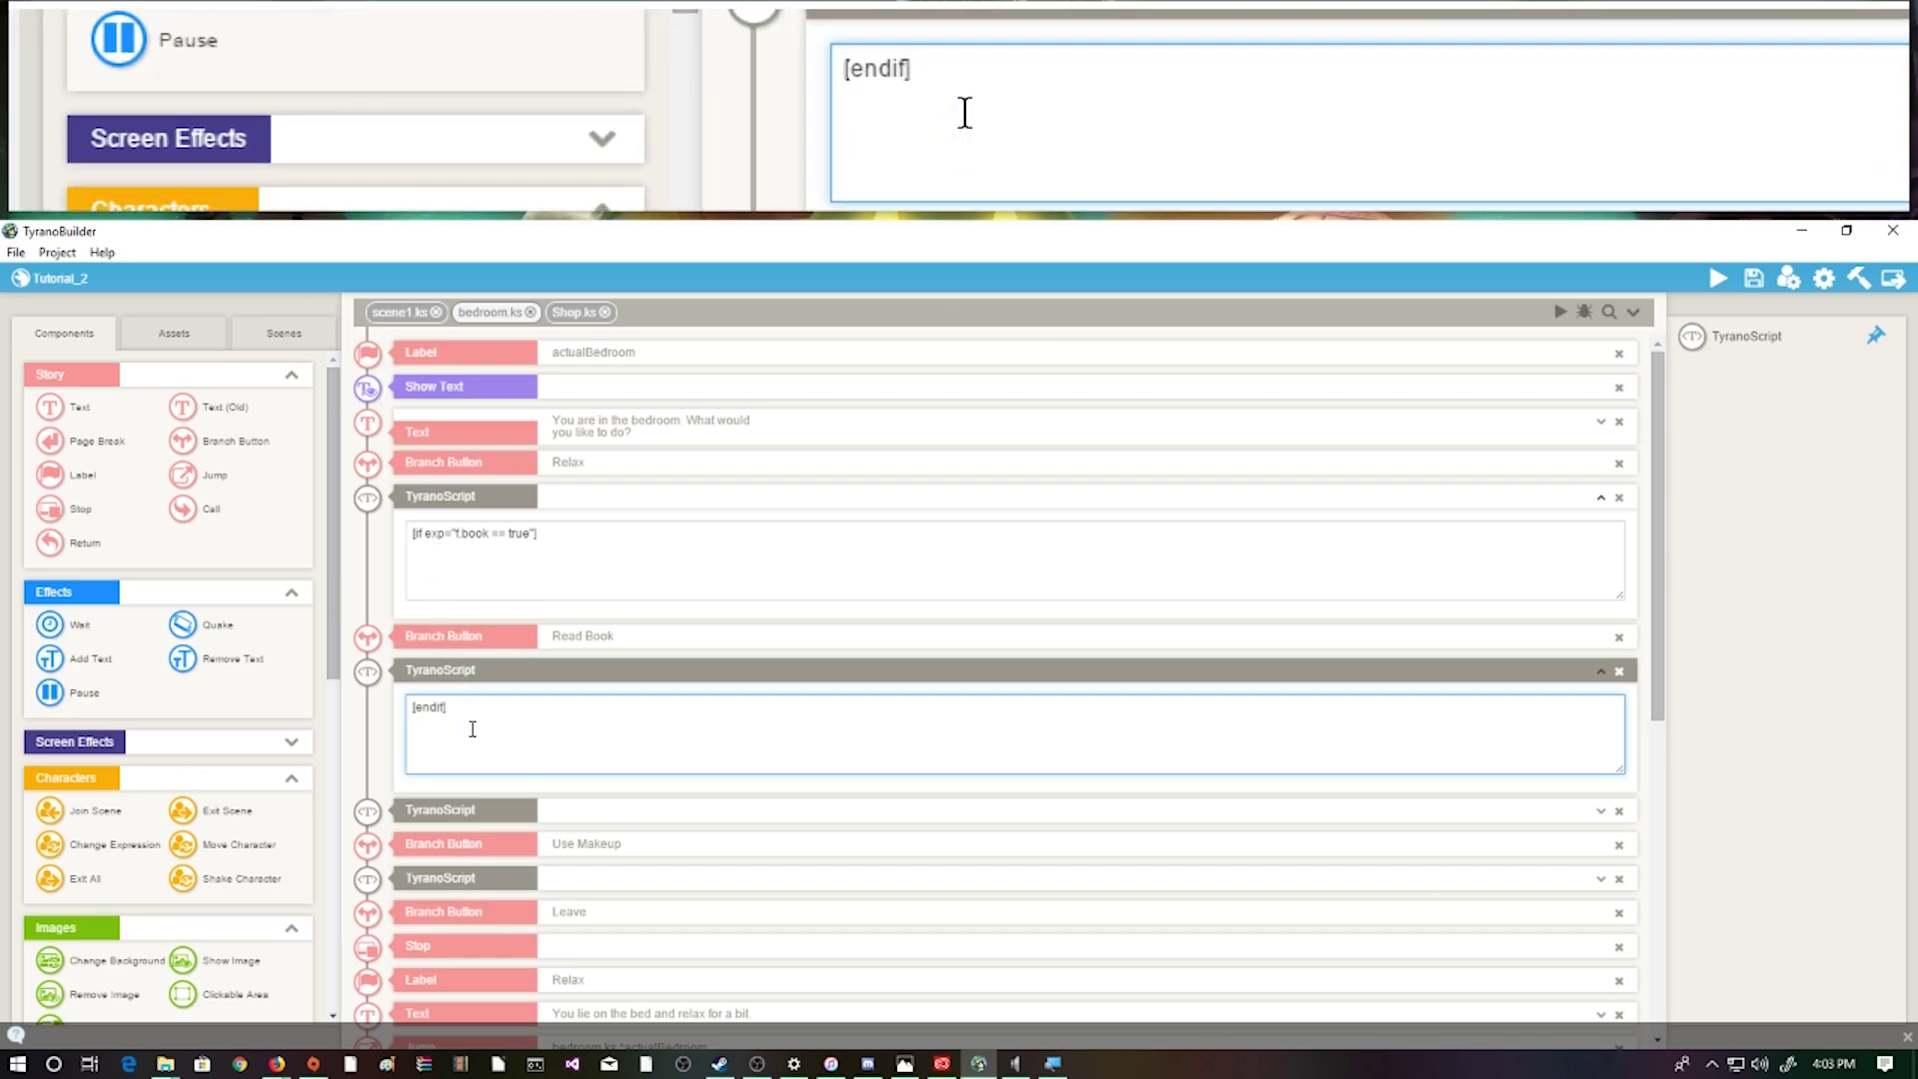
Examine the Use Makeup branch button in bedroom.ks together with its f.makeup condition and closing endif
click(510, 820)
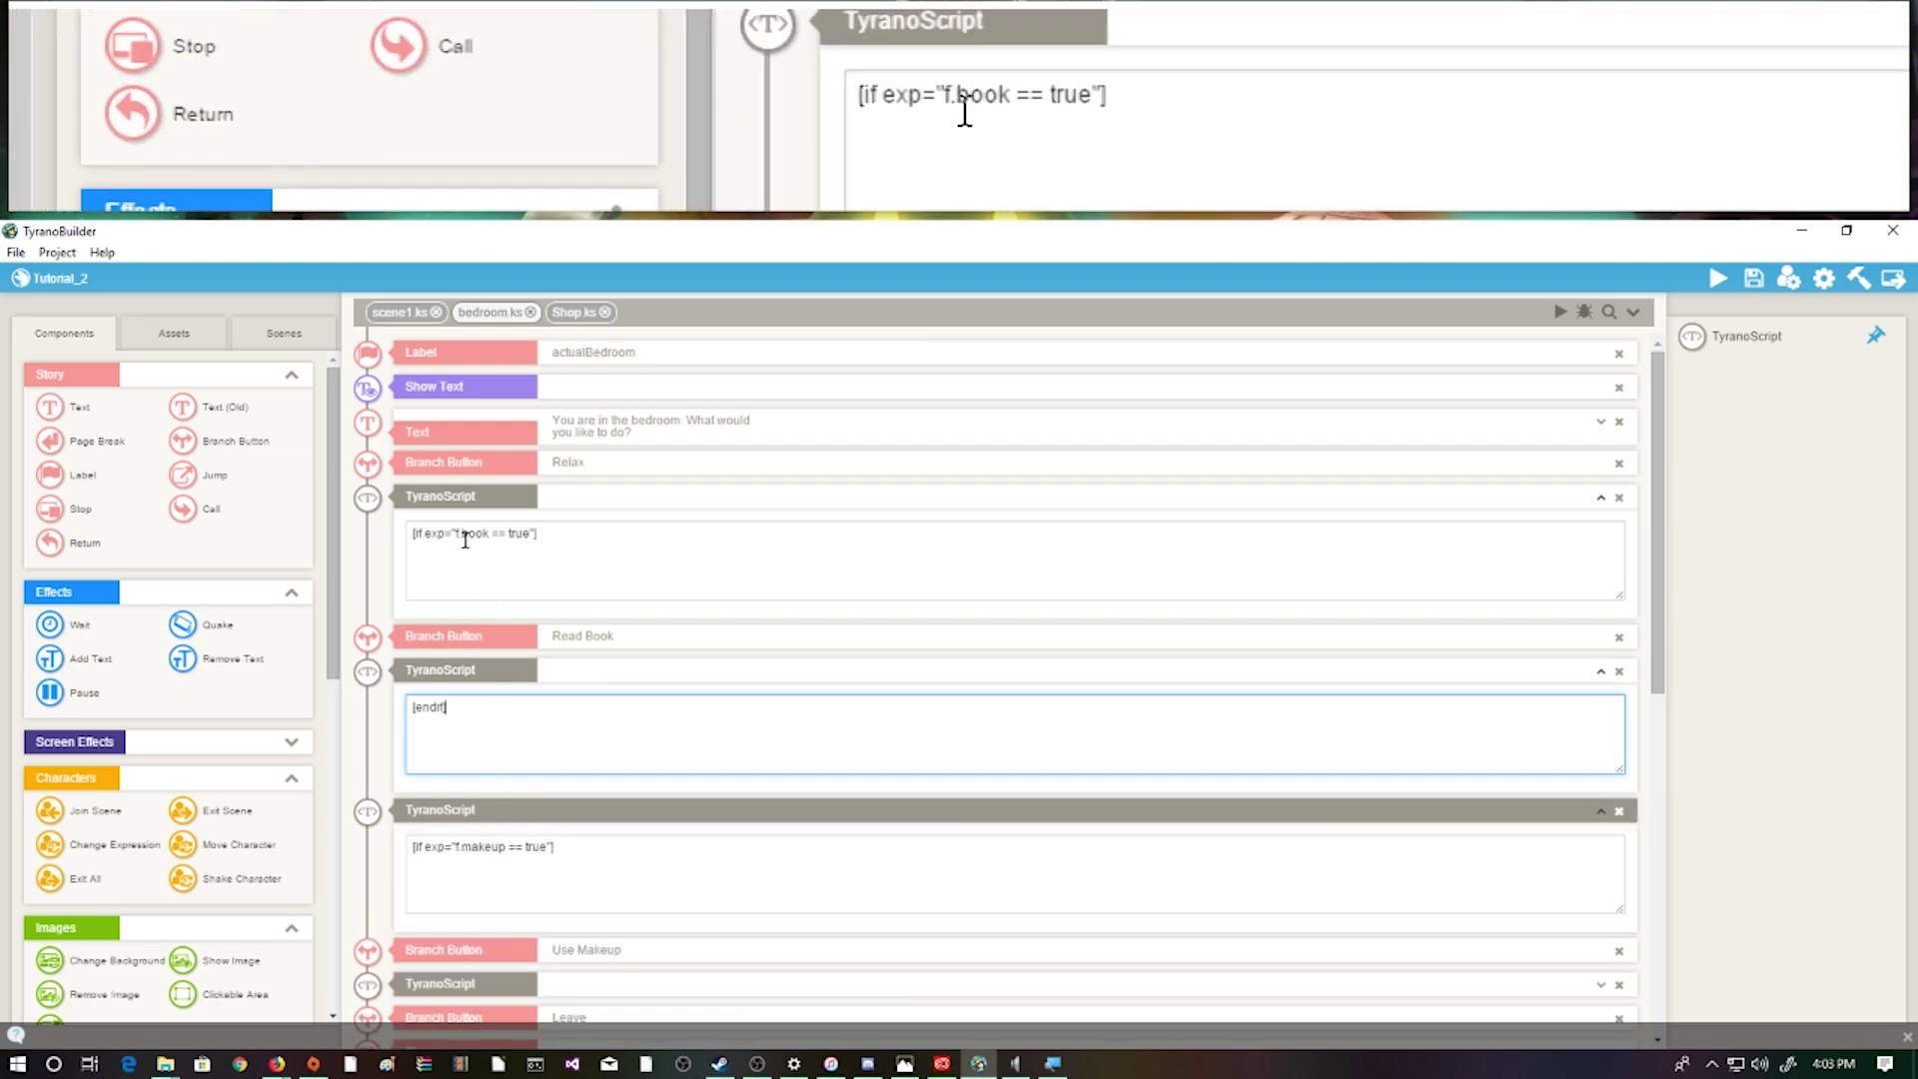
scroll(527, 650, down, 2)
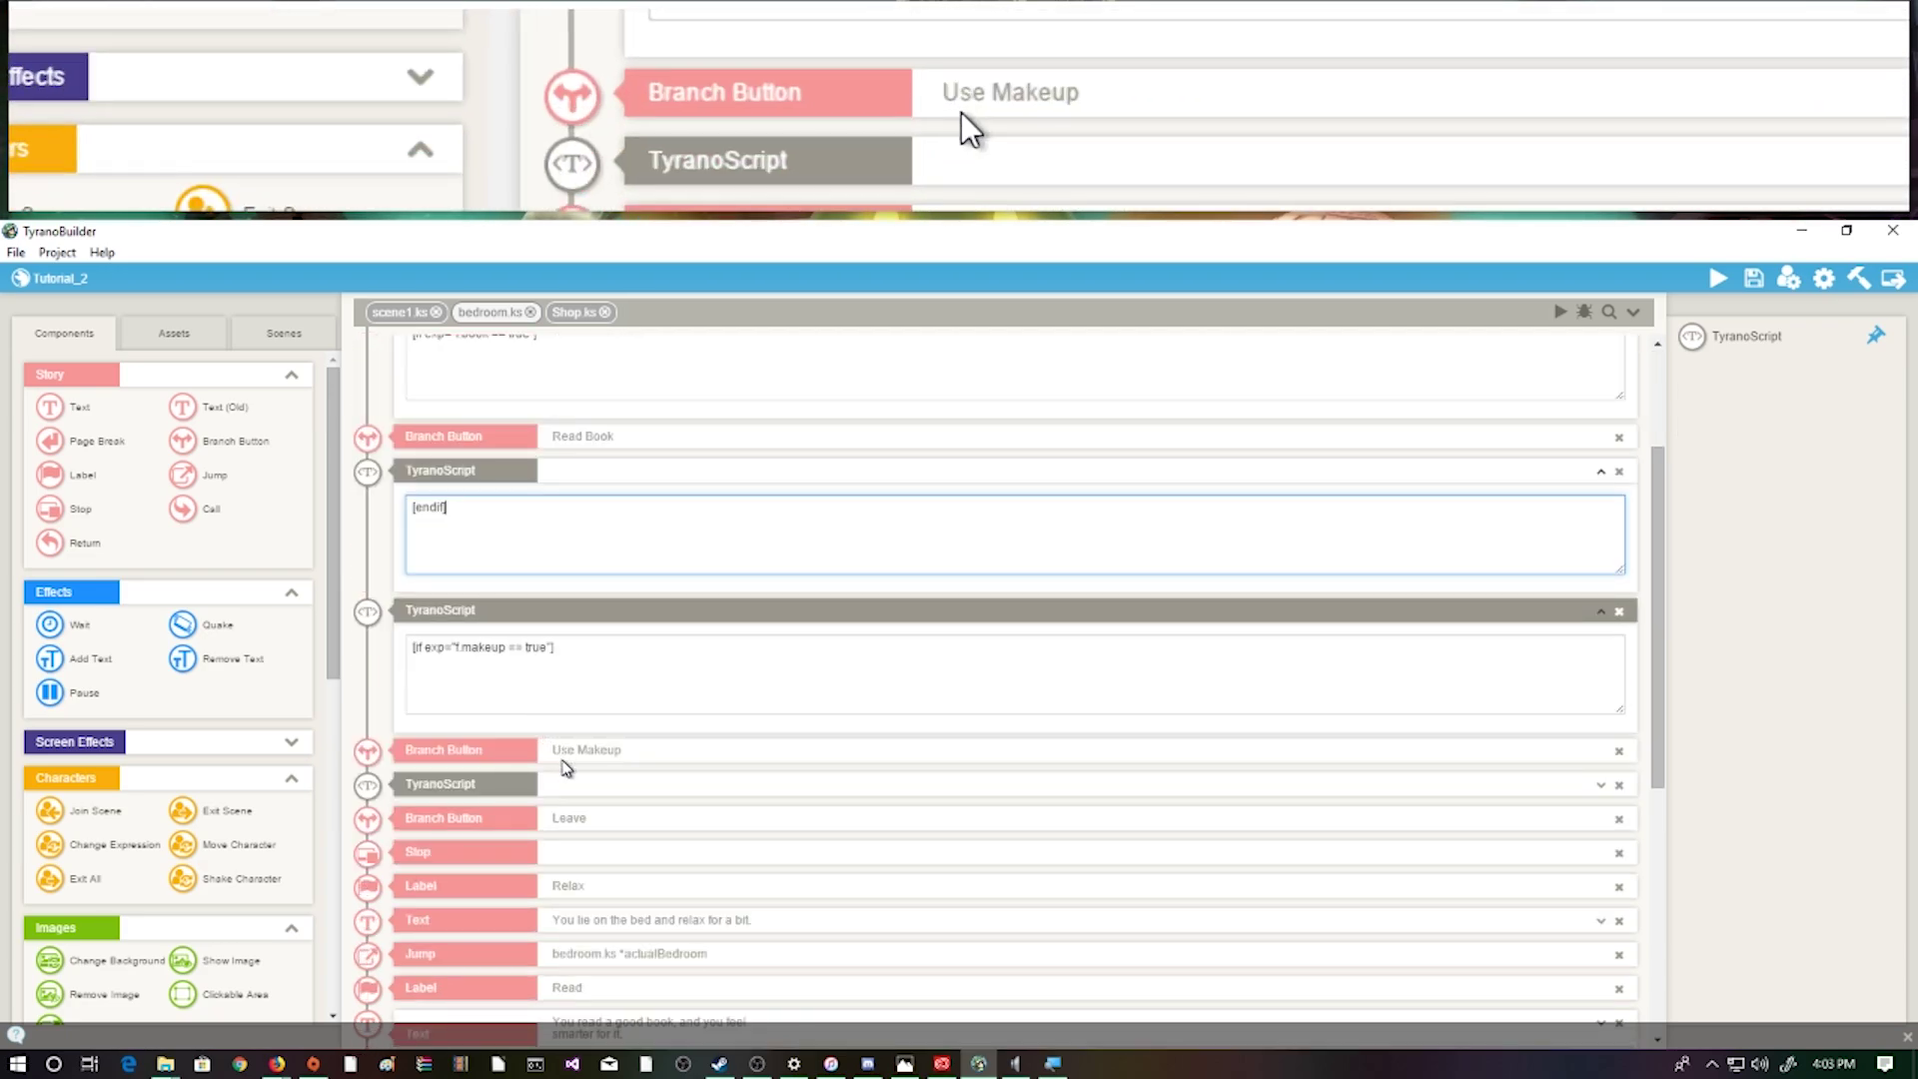
click(451, 500)
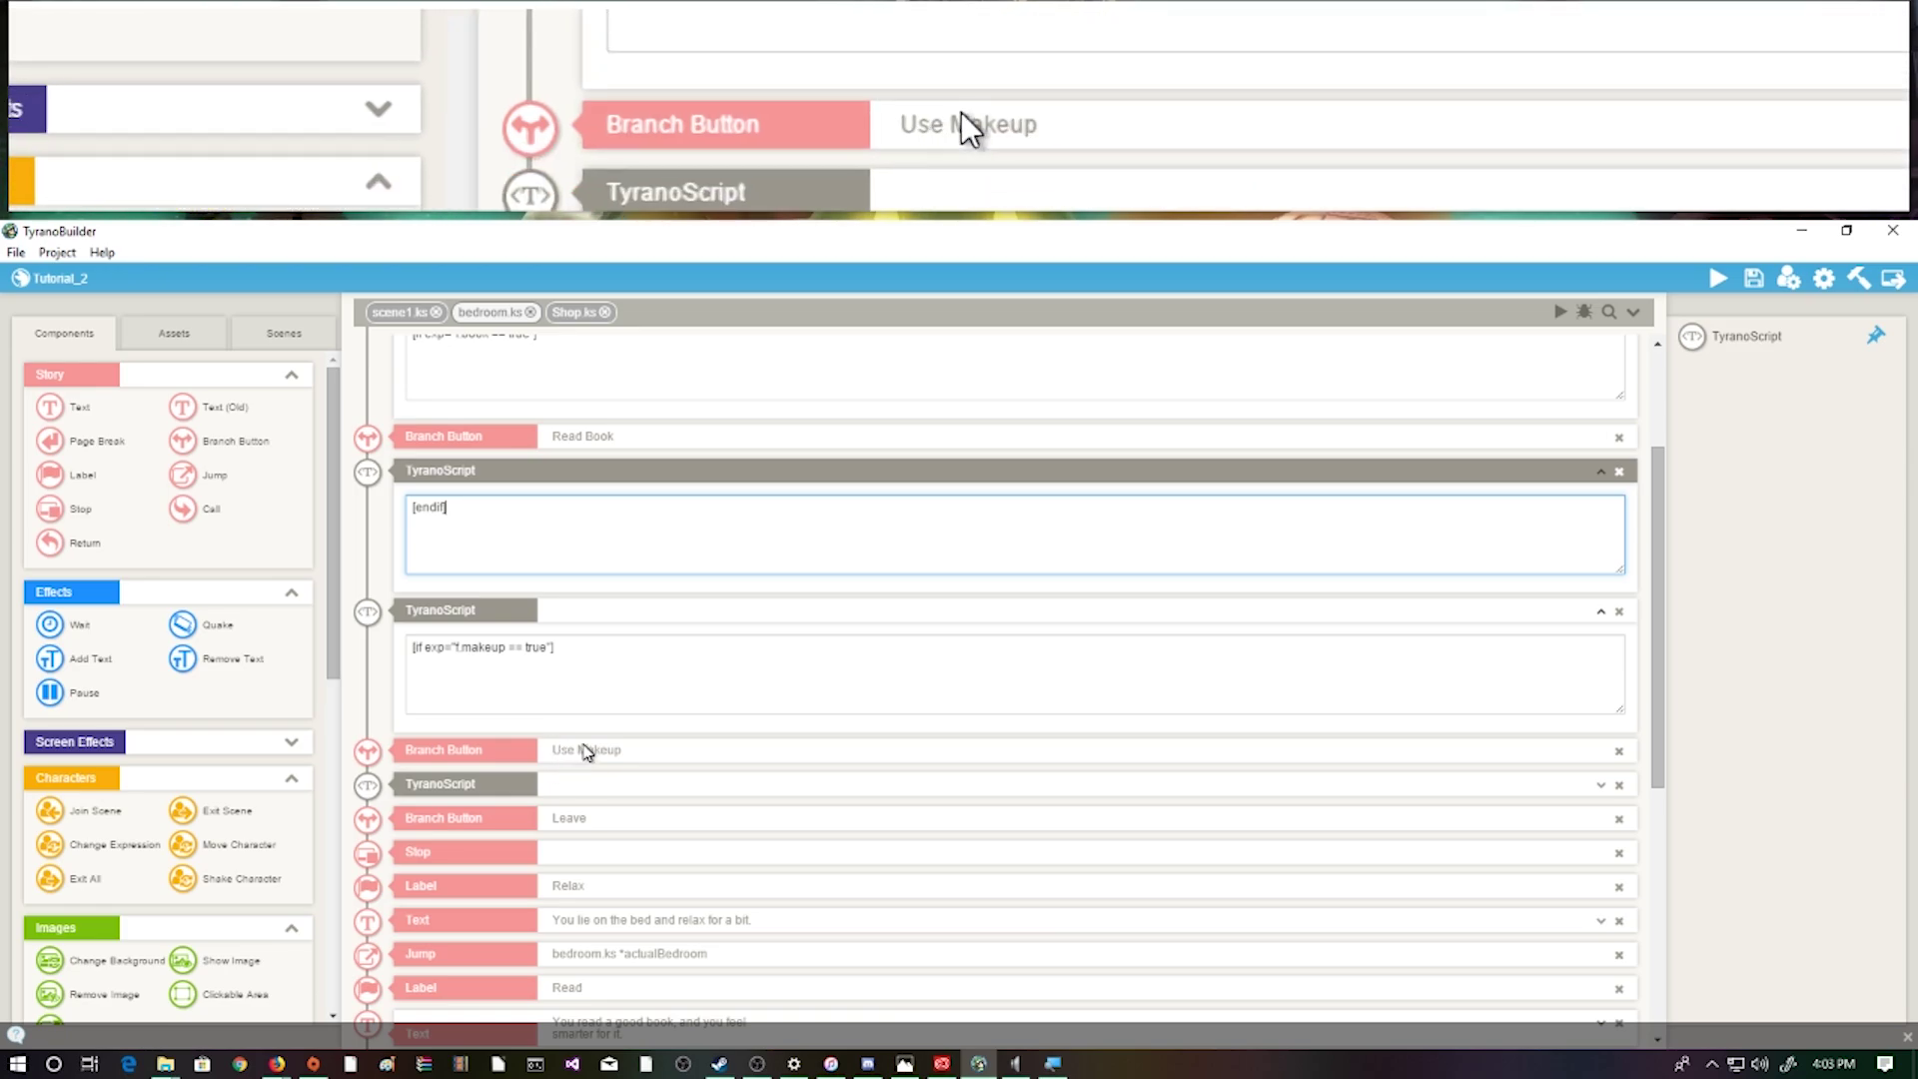
click(584, 751)
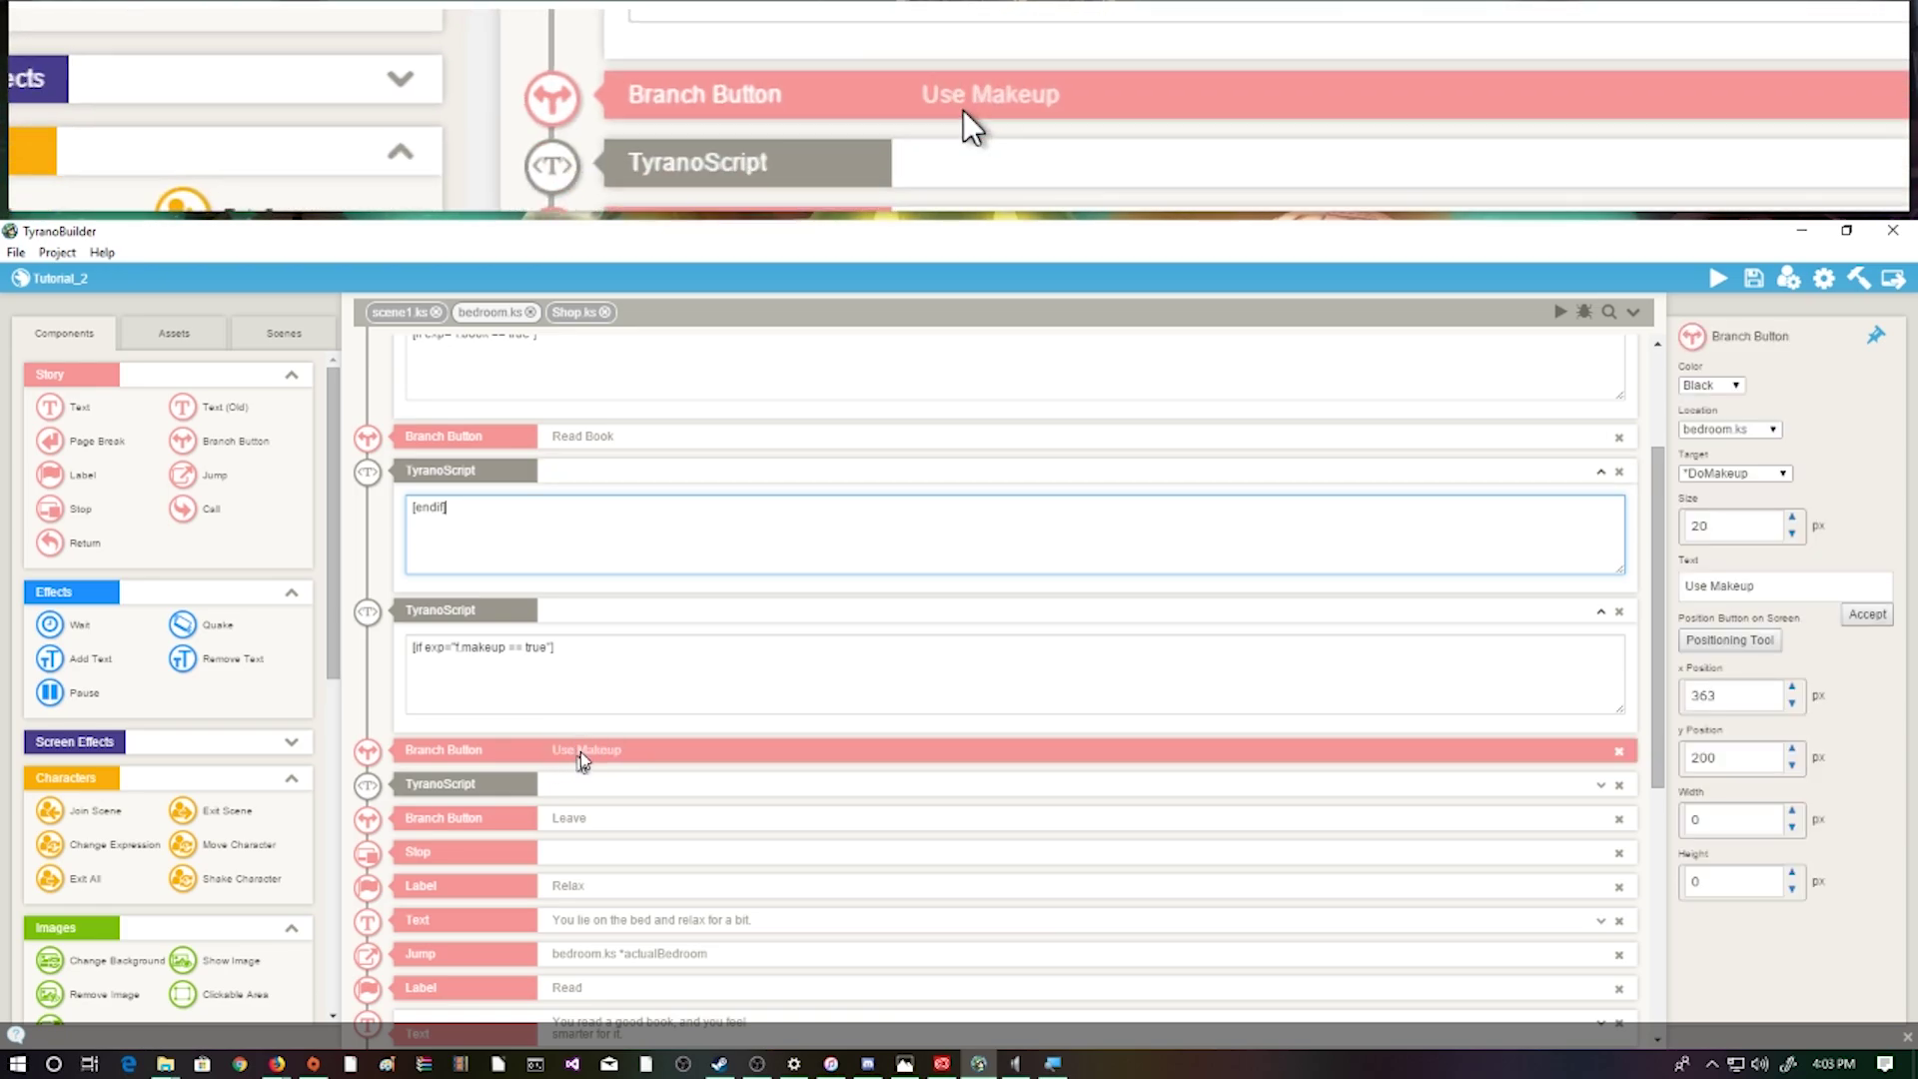
click(574, 795)
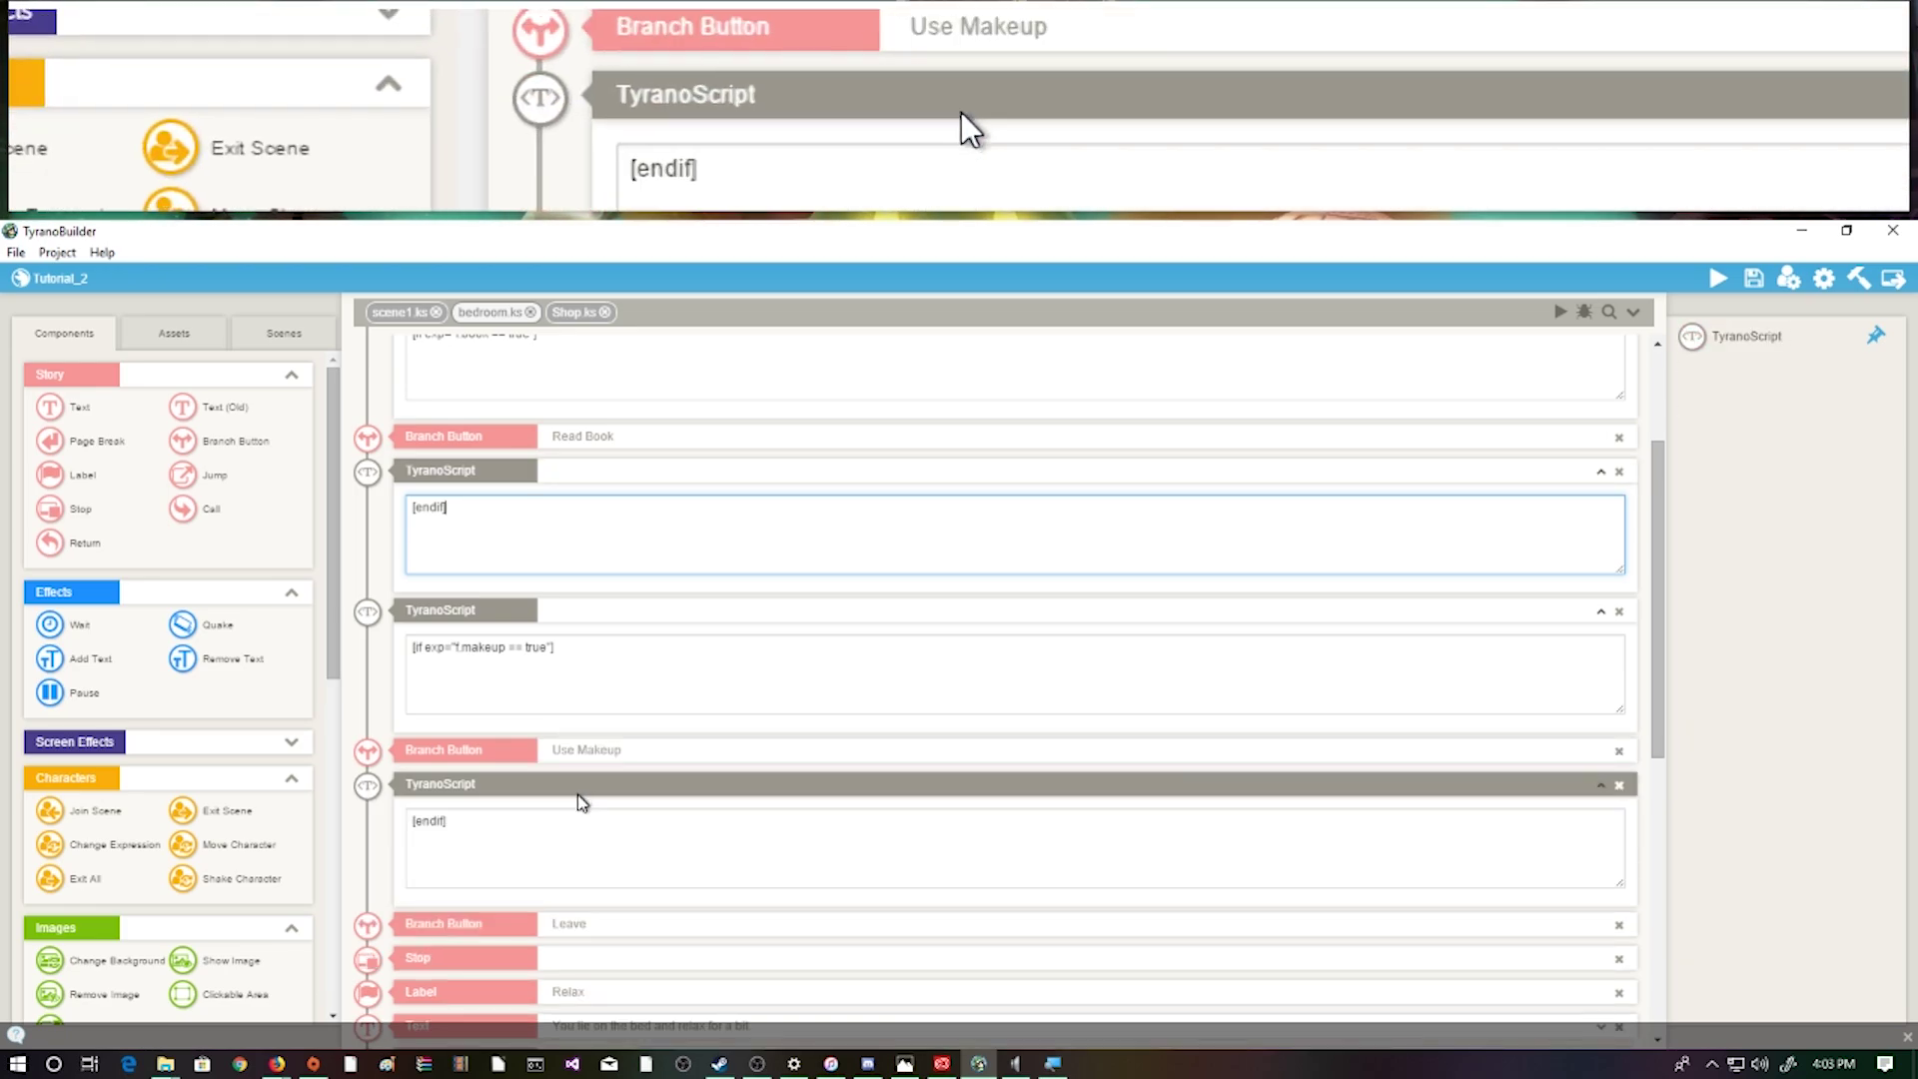
click(550, 820)
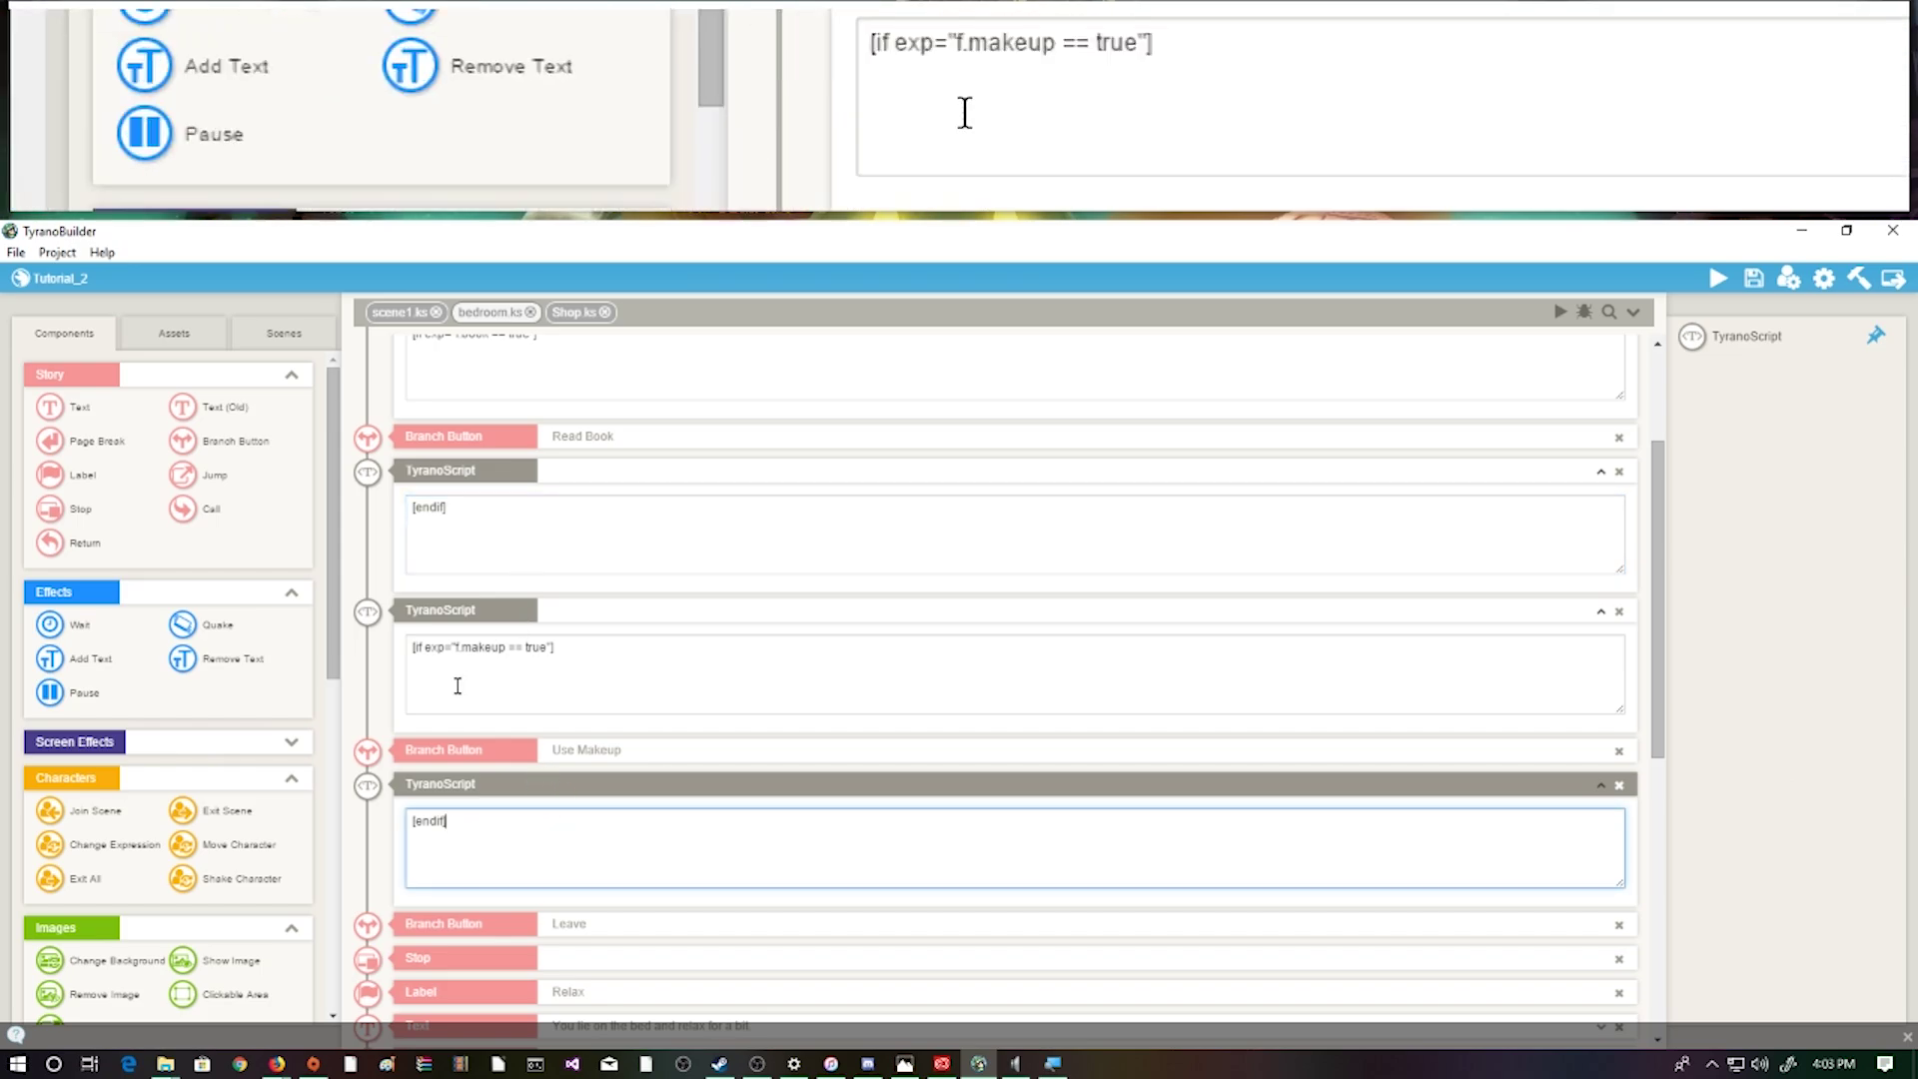
Compare the conditional blocks in bedroom.ks with the Relax and Leave branch buttons outside them, checking both buttons' settings
scroll(493, 796, down, 2)
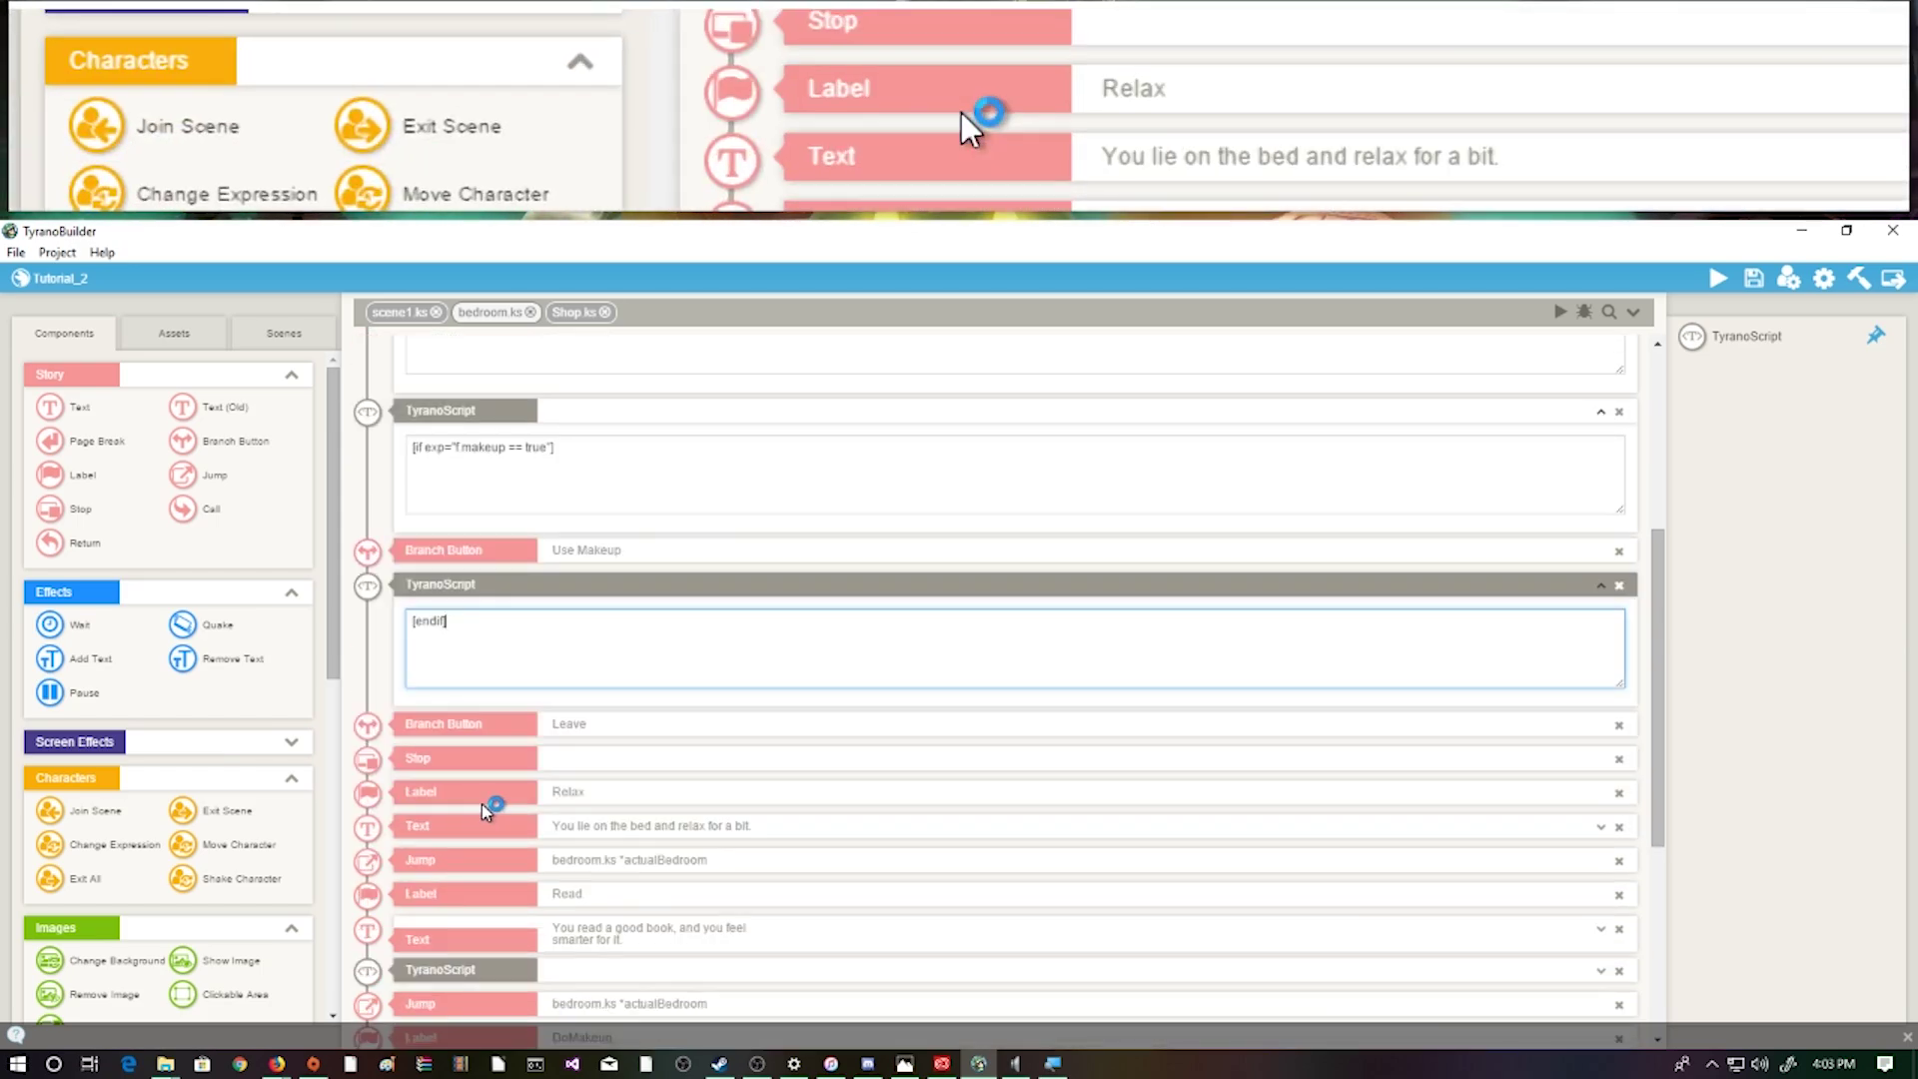
scroll(486, 685, up, 3)
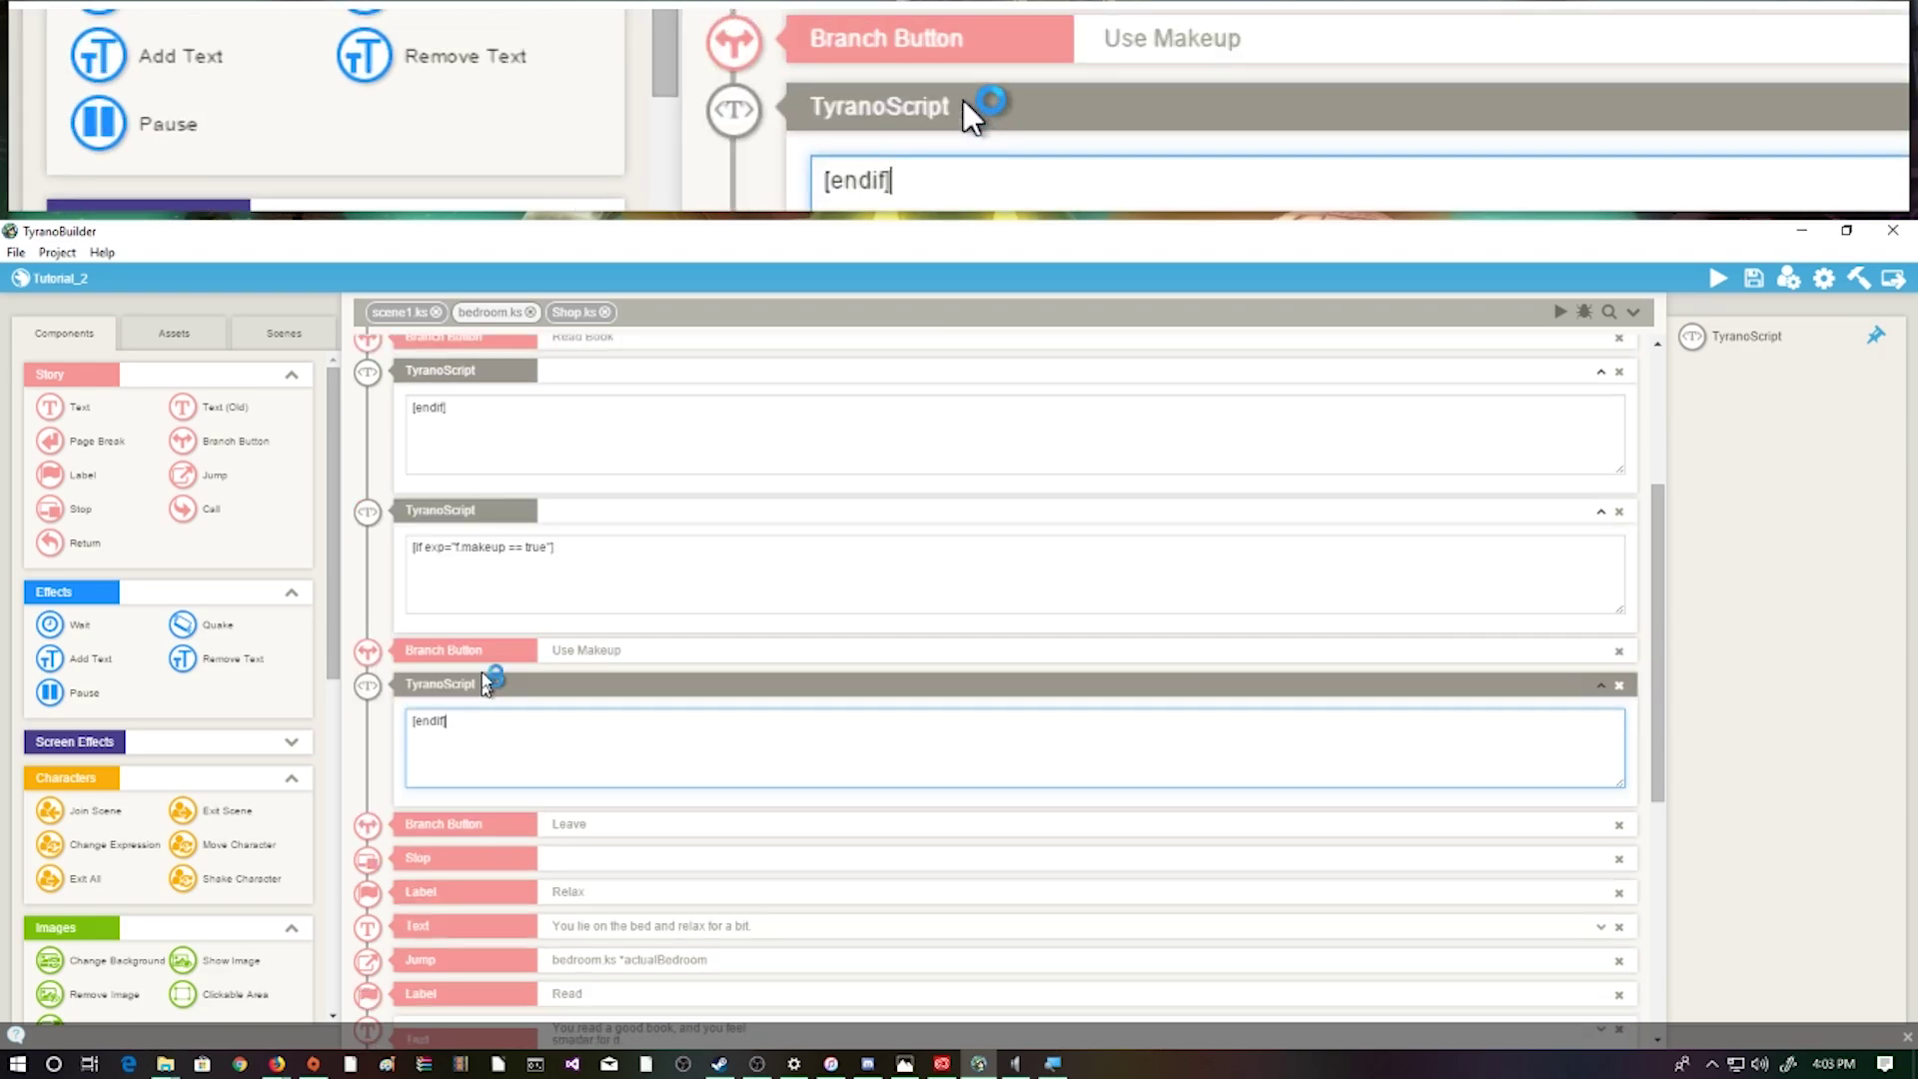
scroll(460, 465, up, 1)
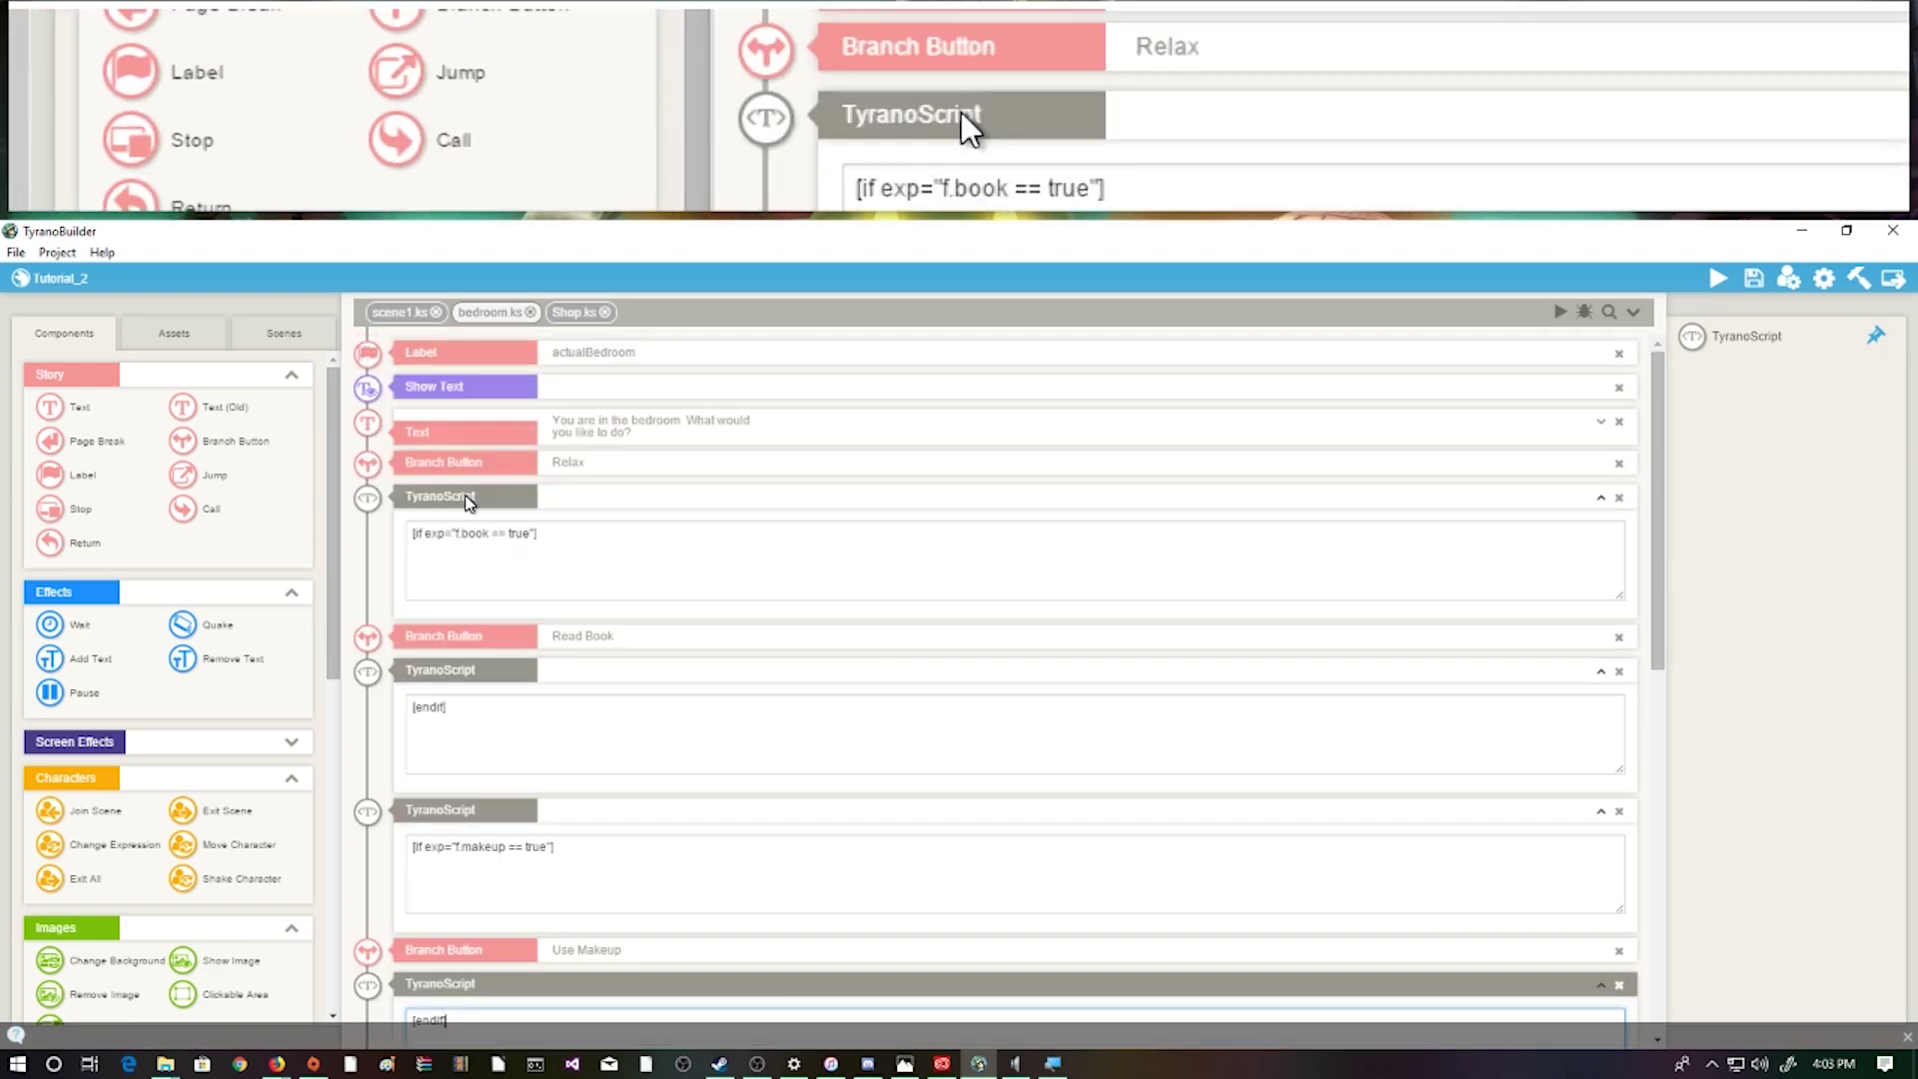
click(539, 469)
scroll(539, 469, down, 3)
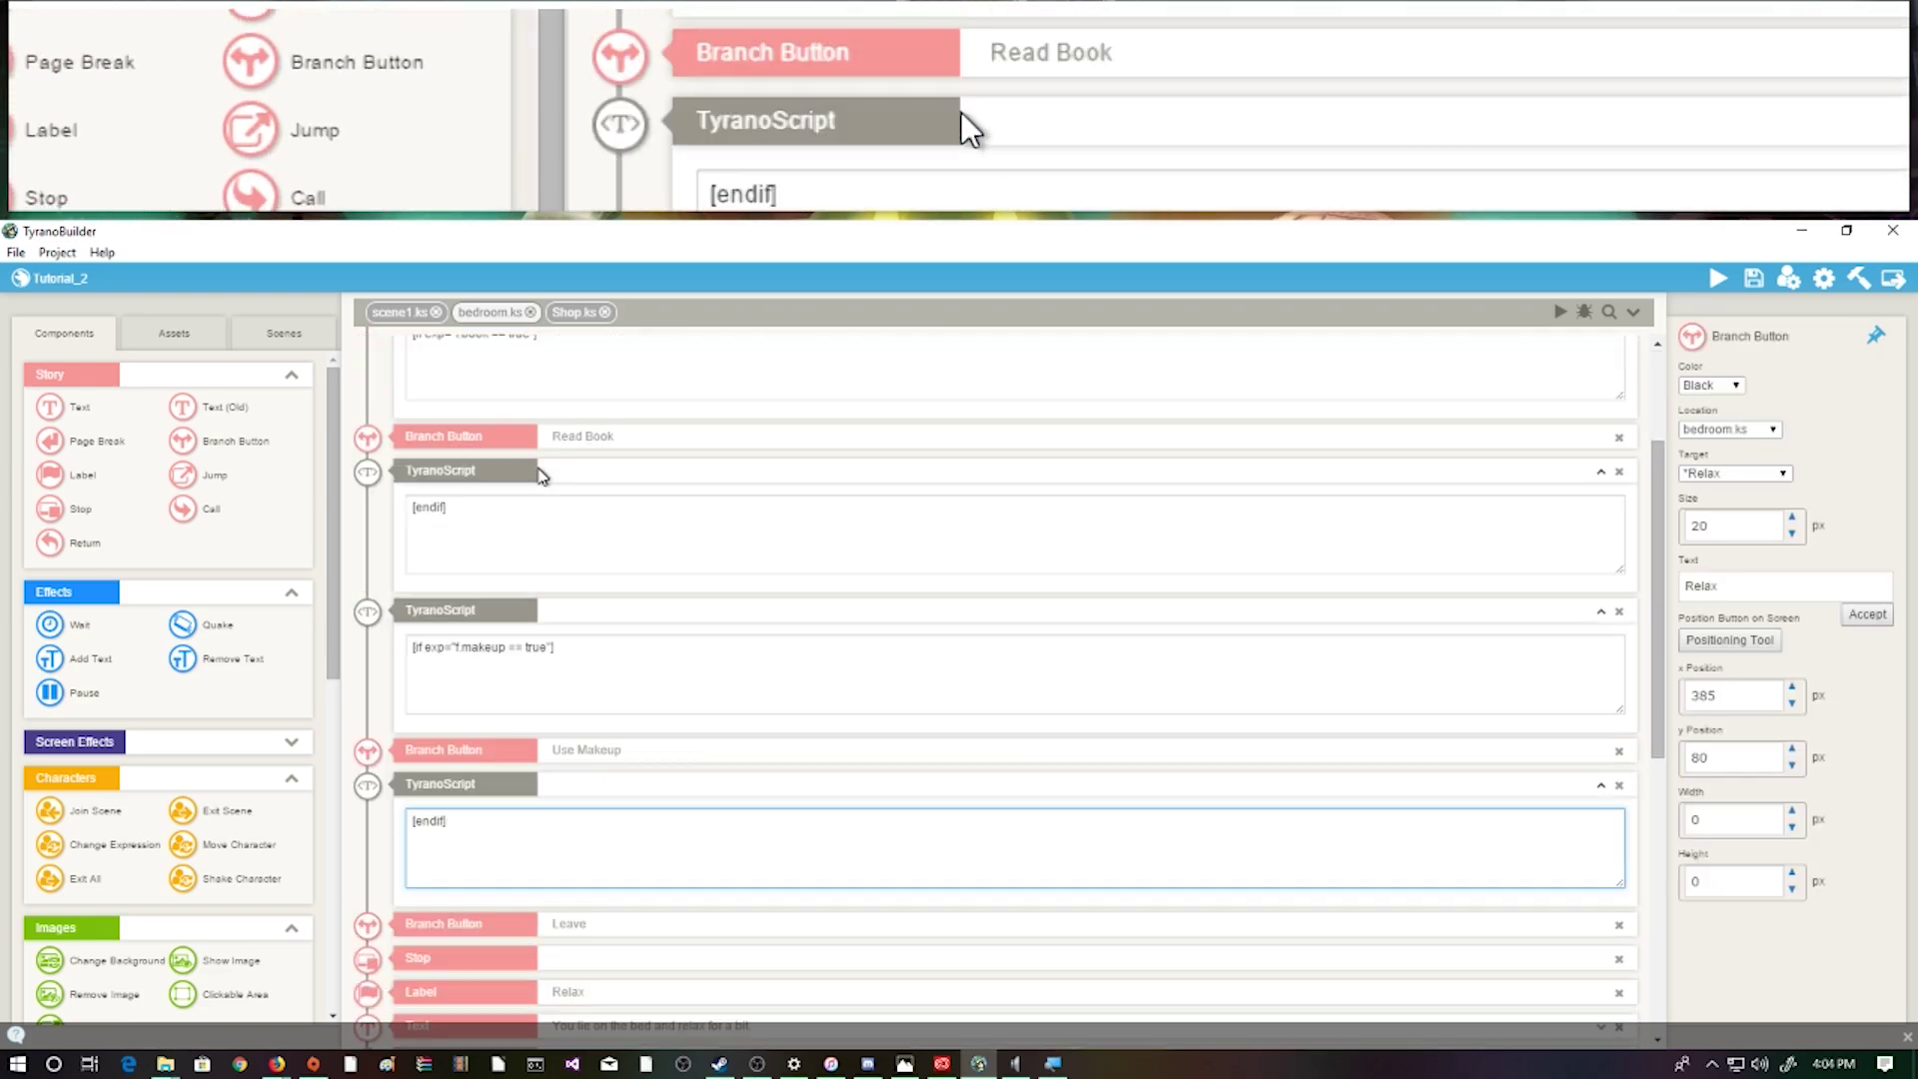
click(575, 835)
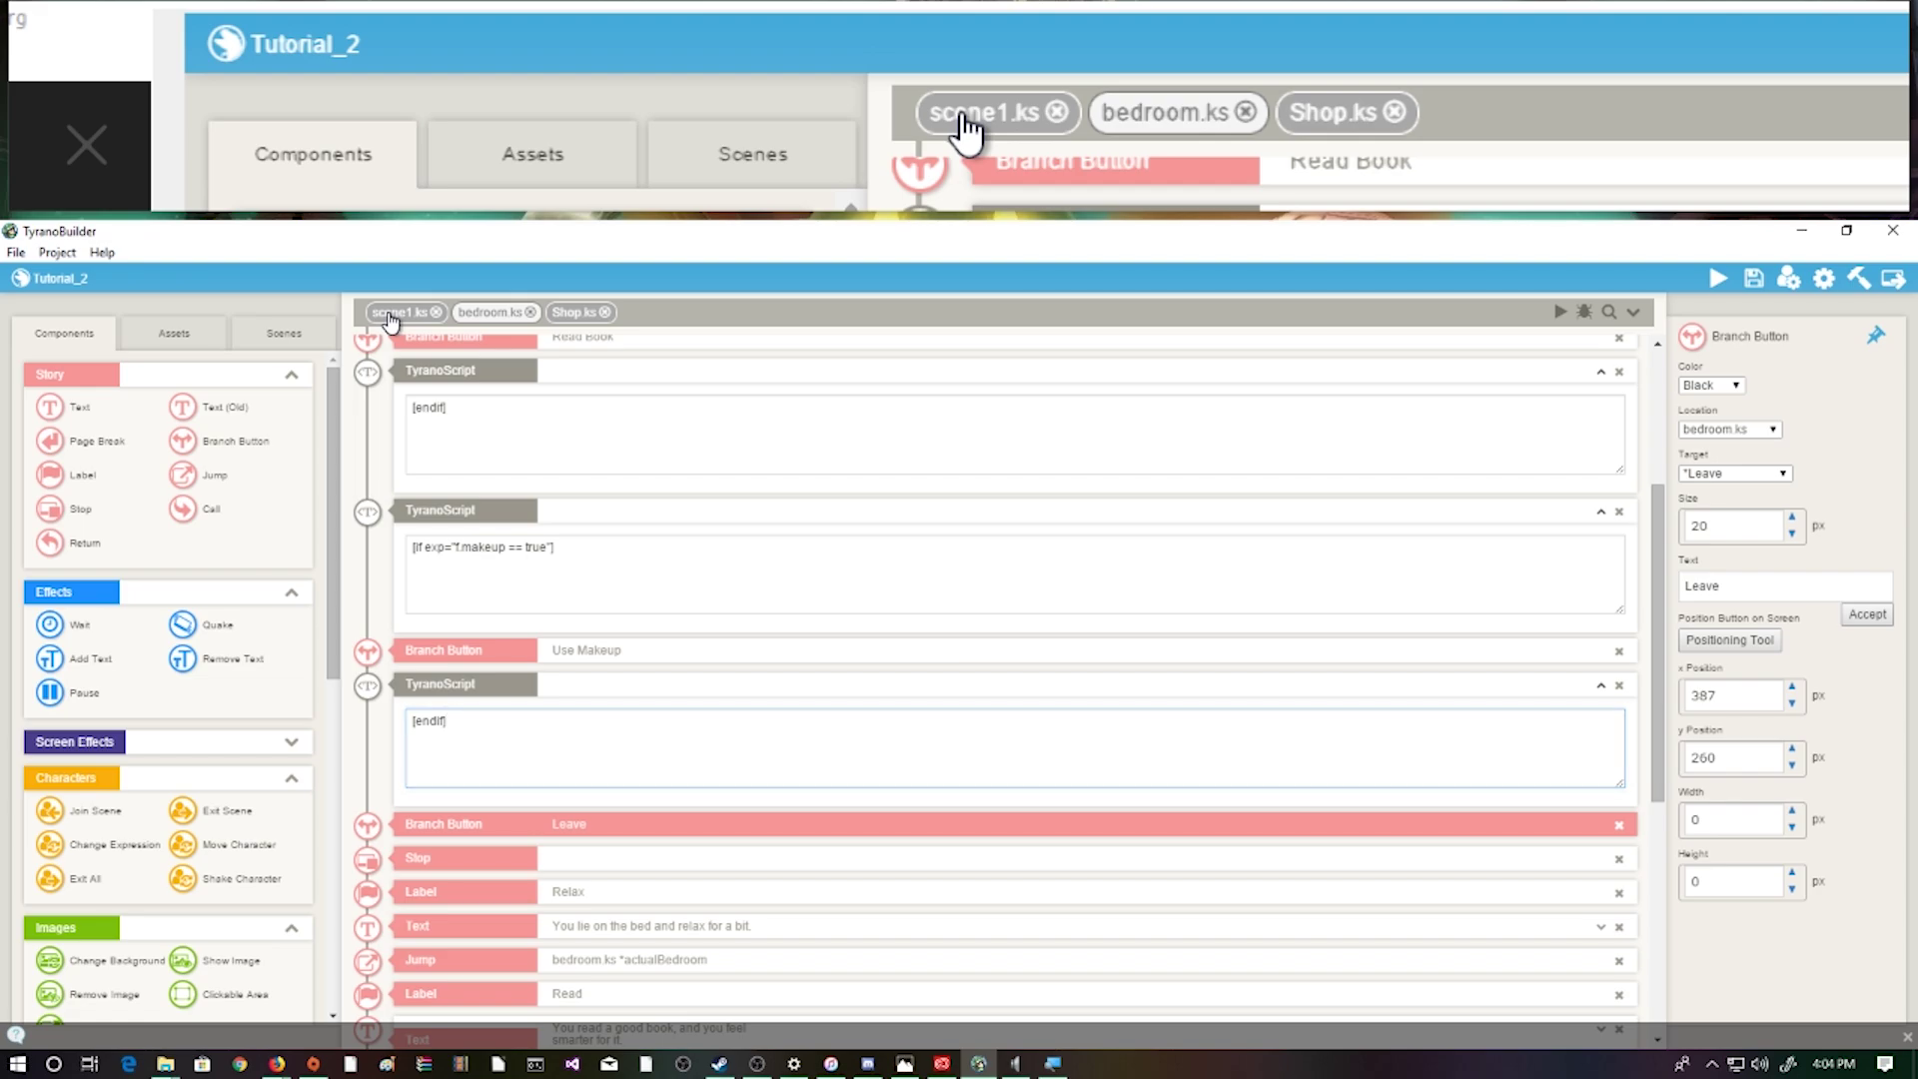
Preview the game from scene1.ks, exit the cabin through the front door, buy makeup in the shop, and leave
click(389, 314)
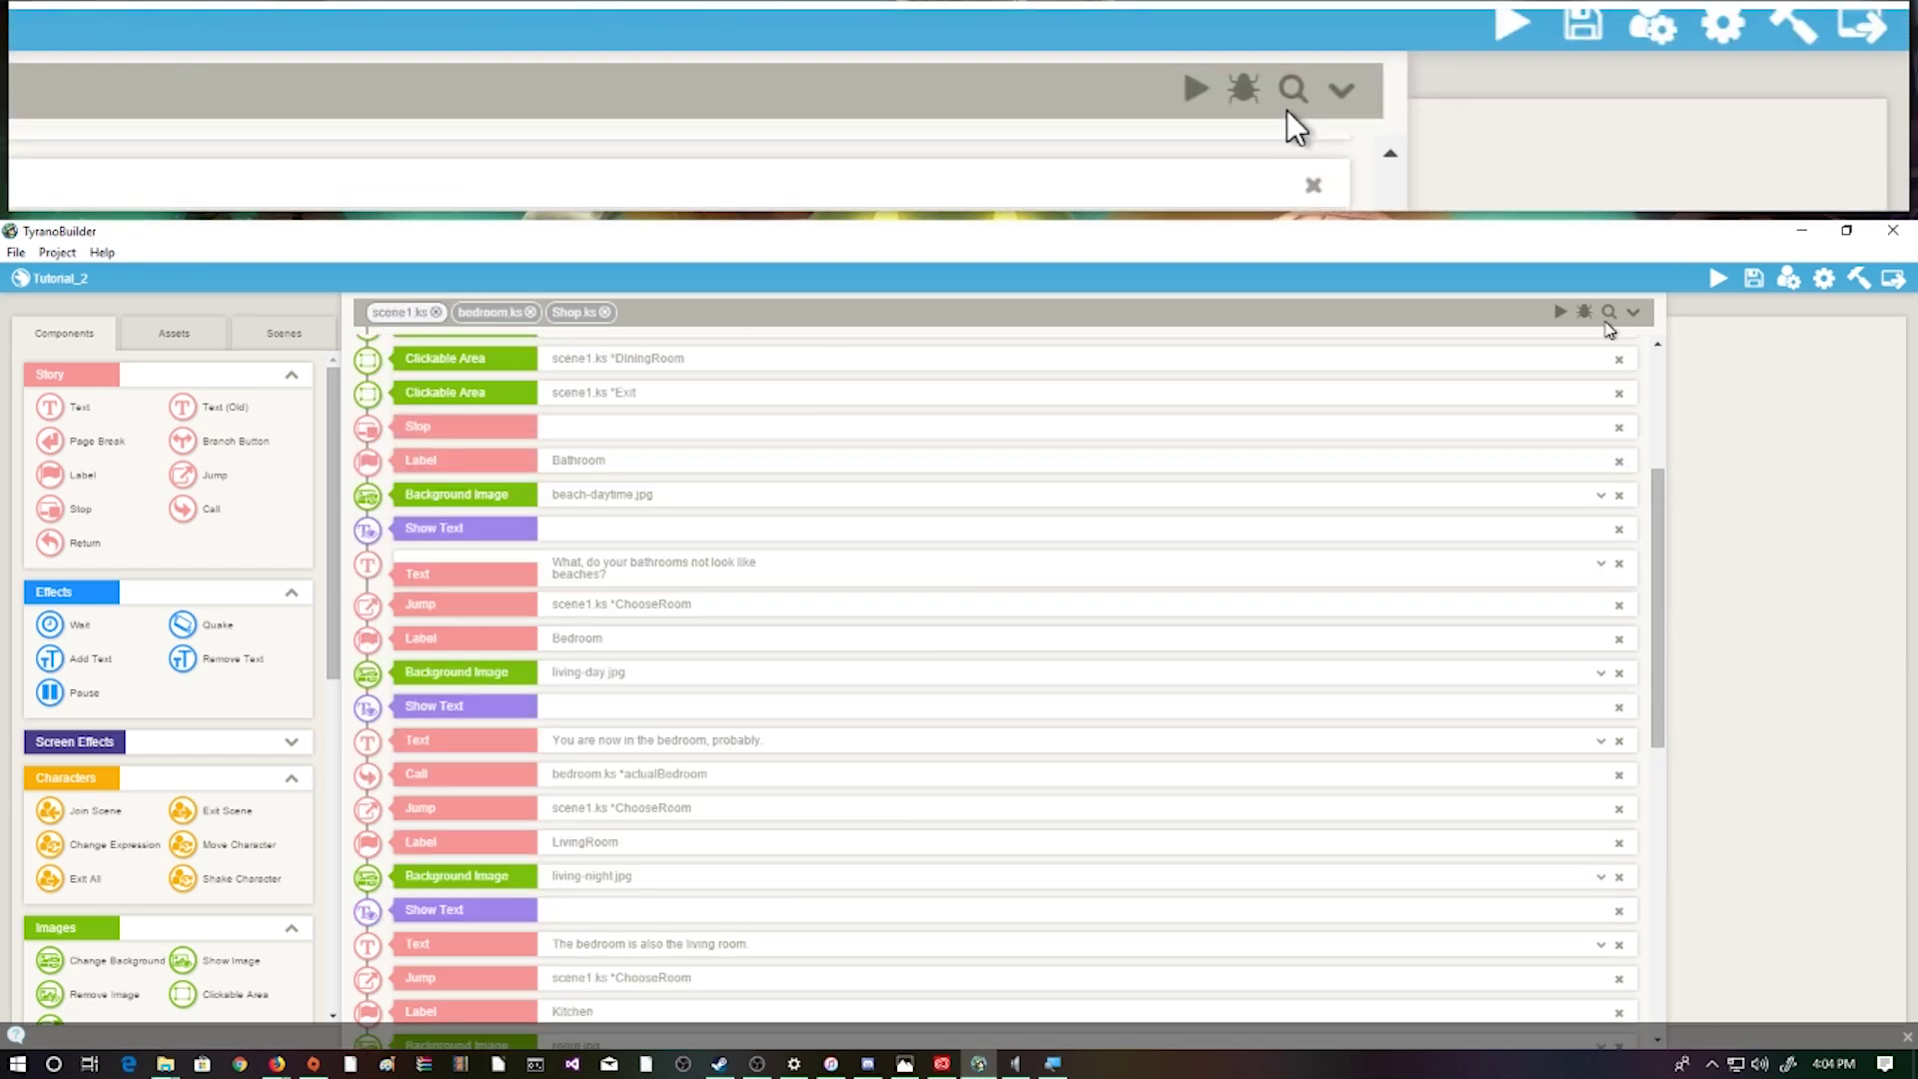
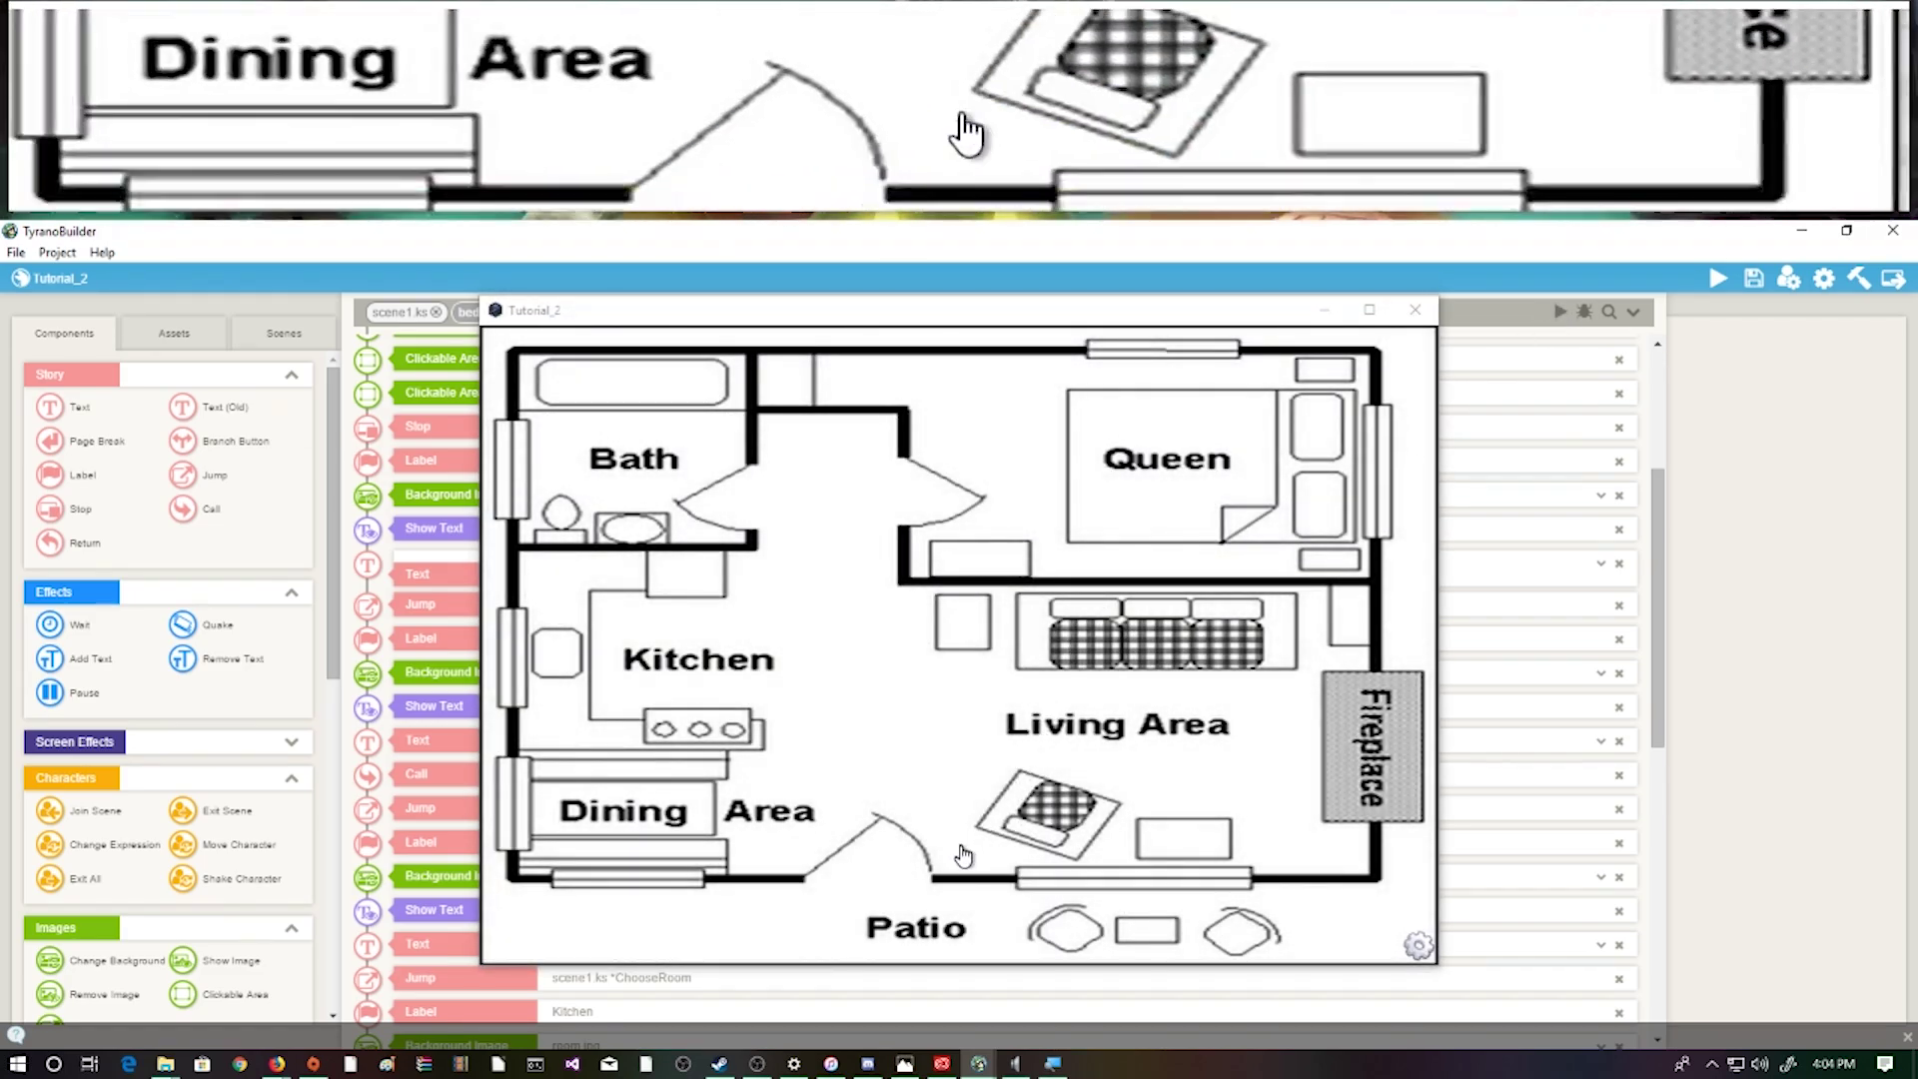
click(896, 870)
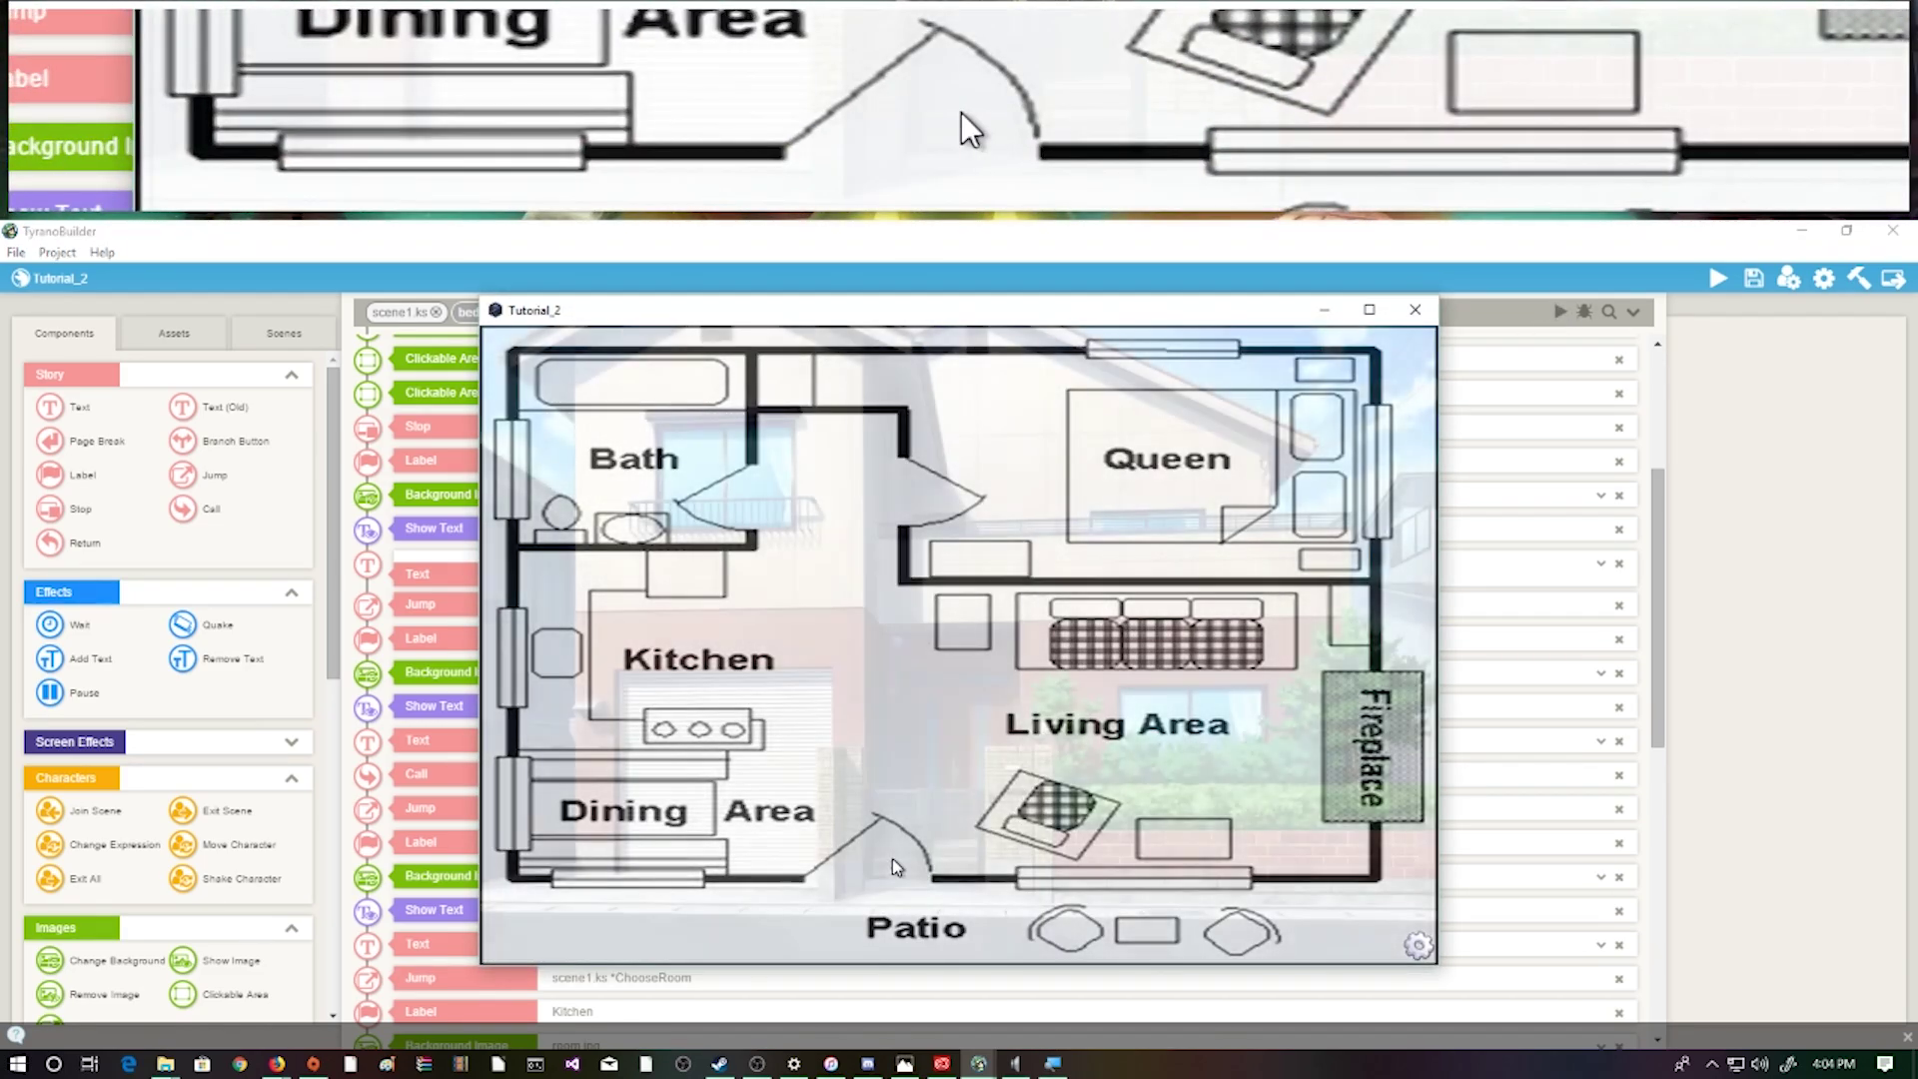
click(635, 803)
click(783, 817)
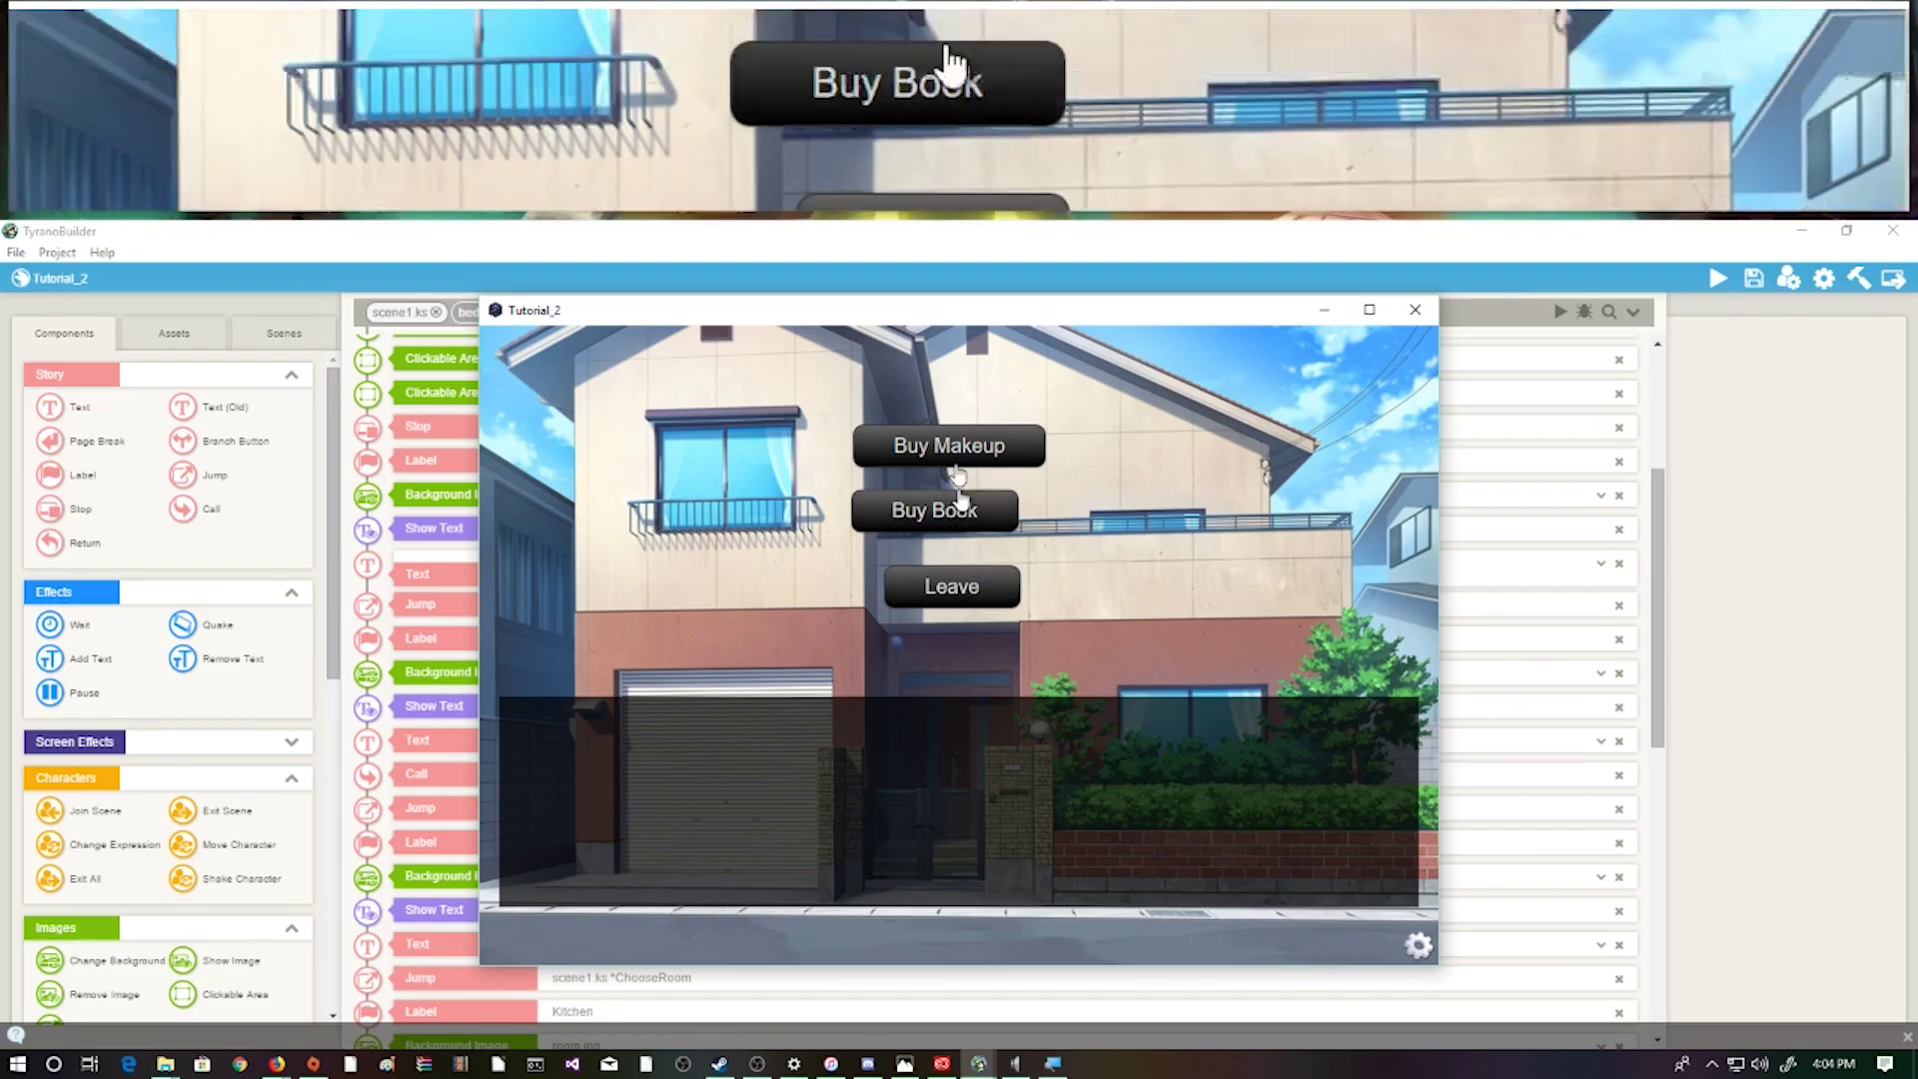
click(955, 440)
click(755, 846)
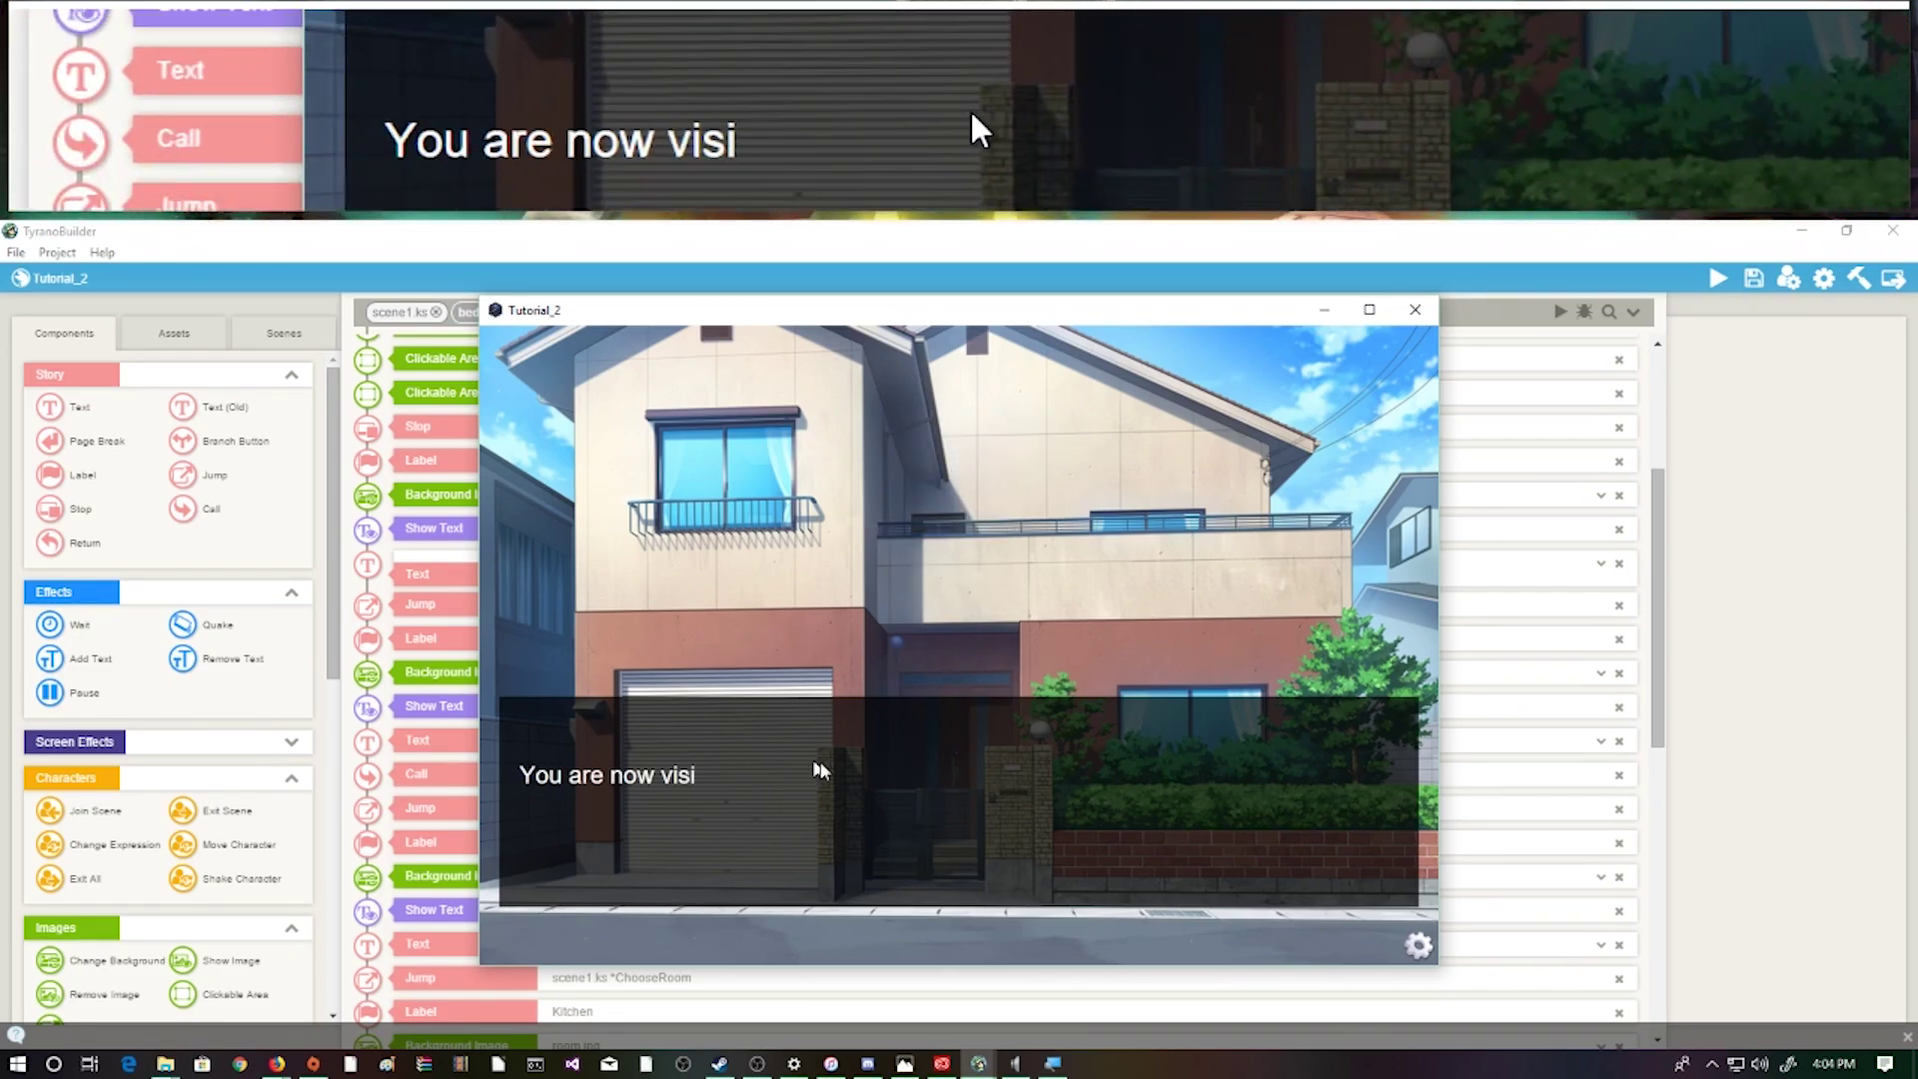
click(886, 758)
click(949, 590)
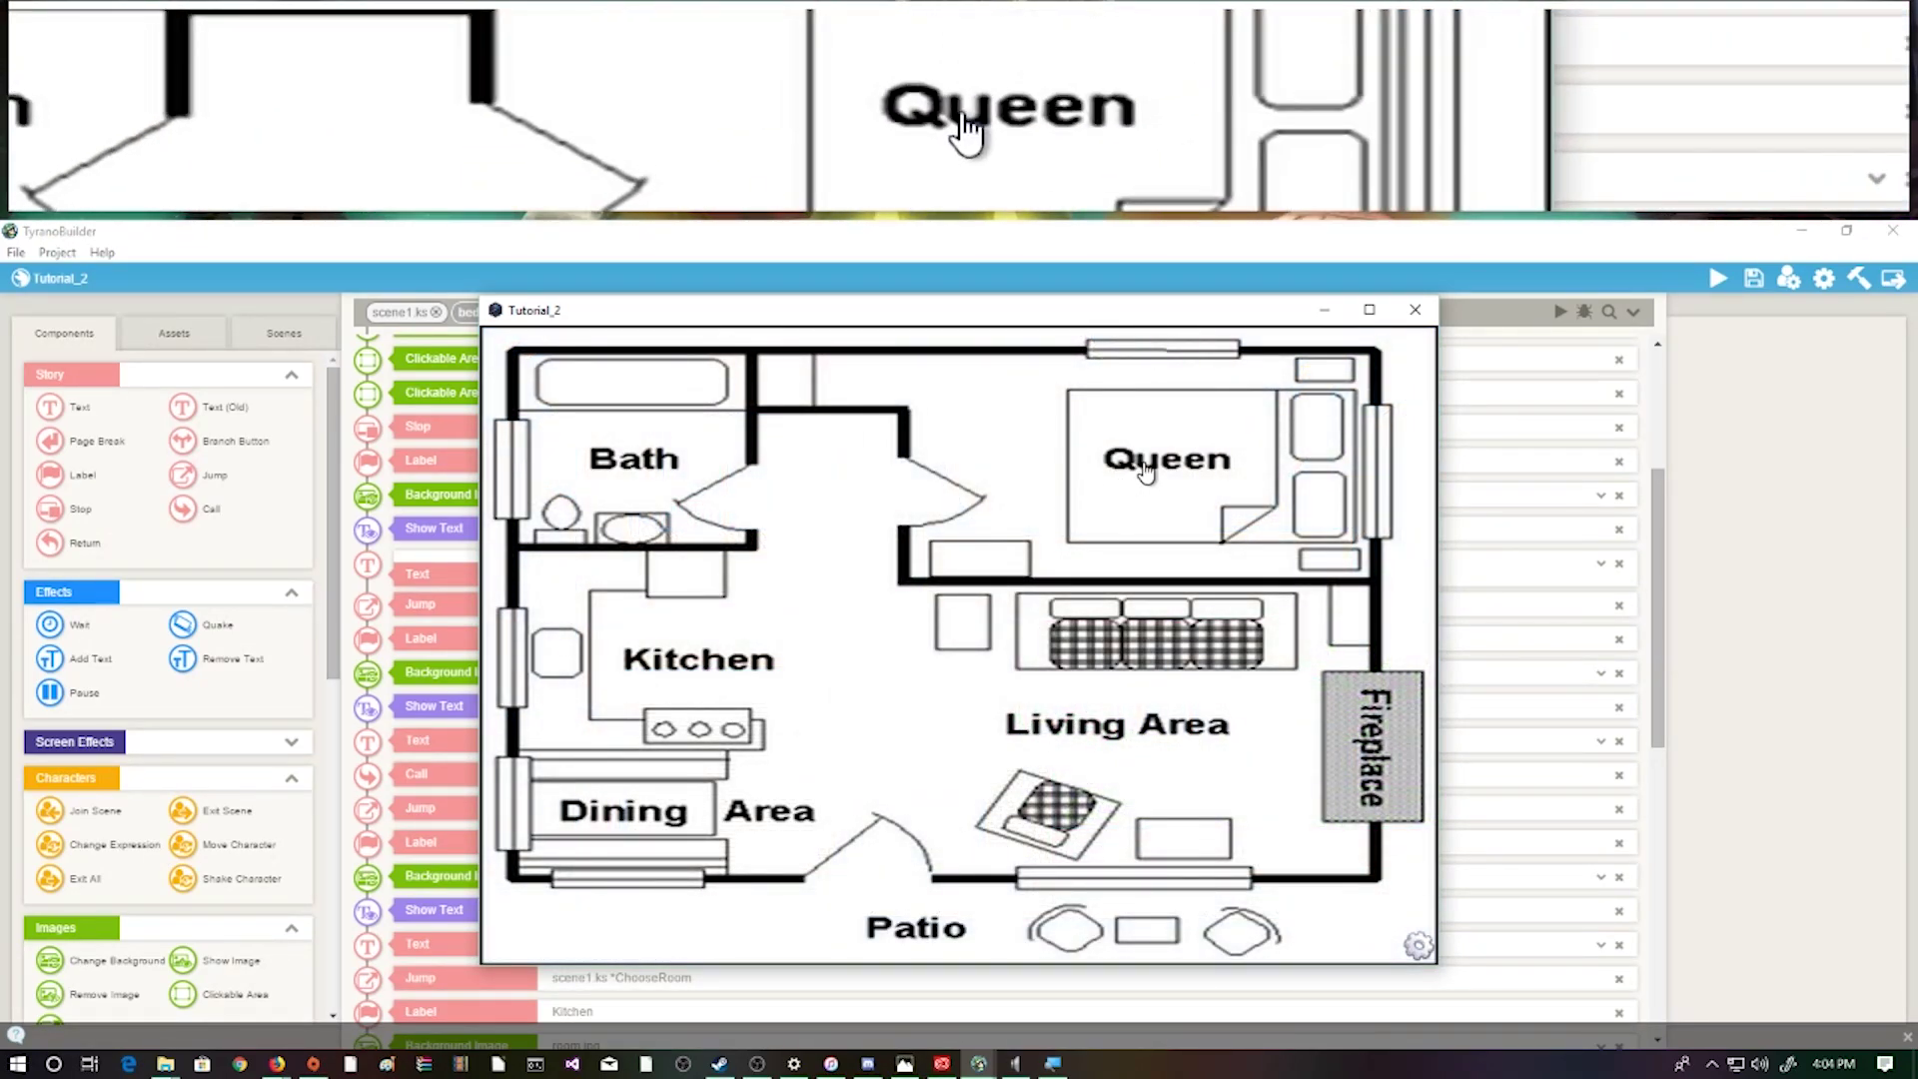
Enter the bedroom from the map, test Use Makeup twice while reading through its messages, and close the preview
click(1146, 469)
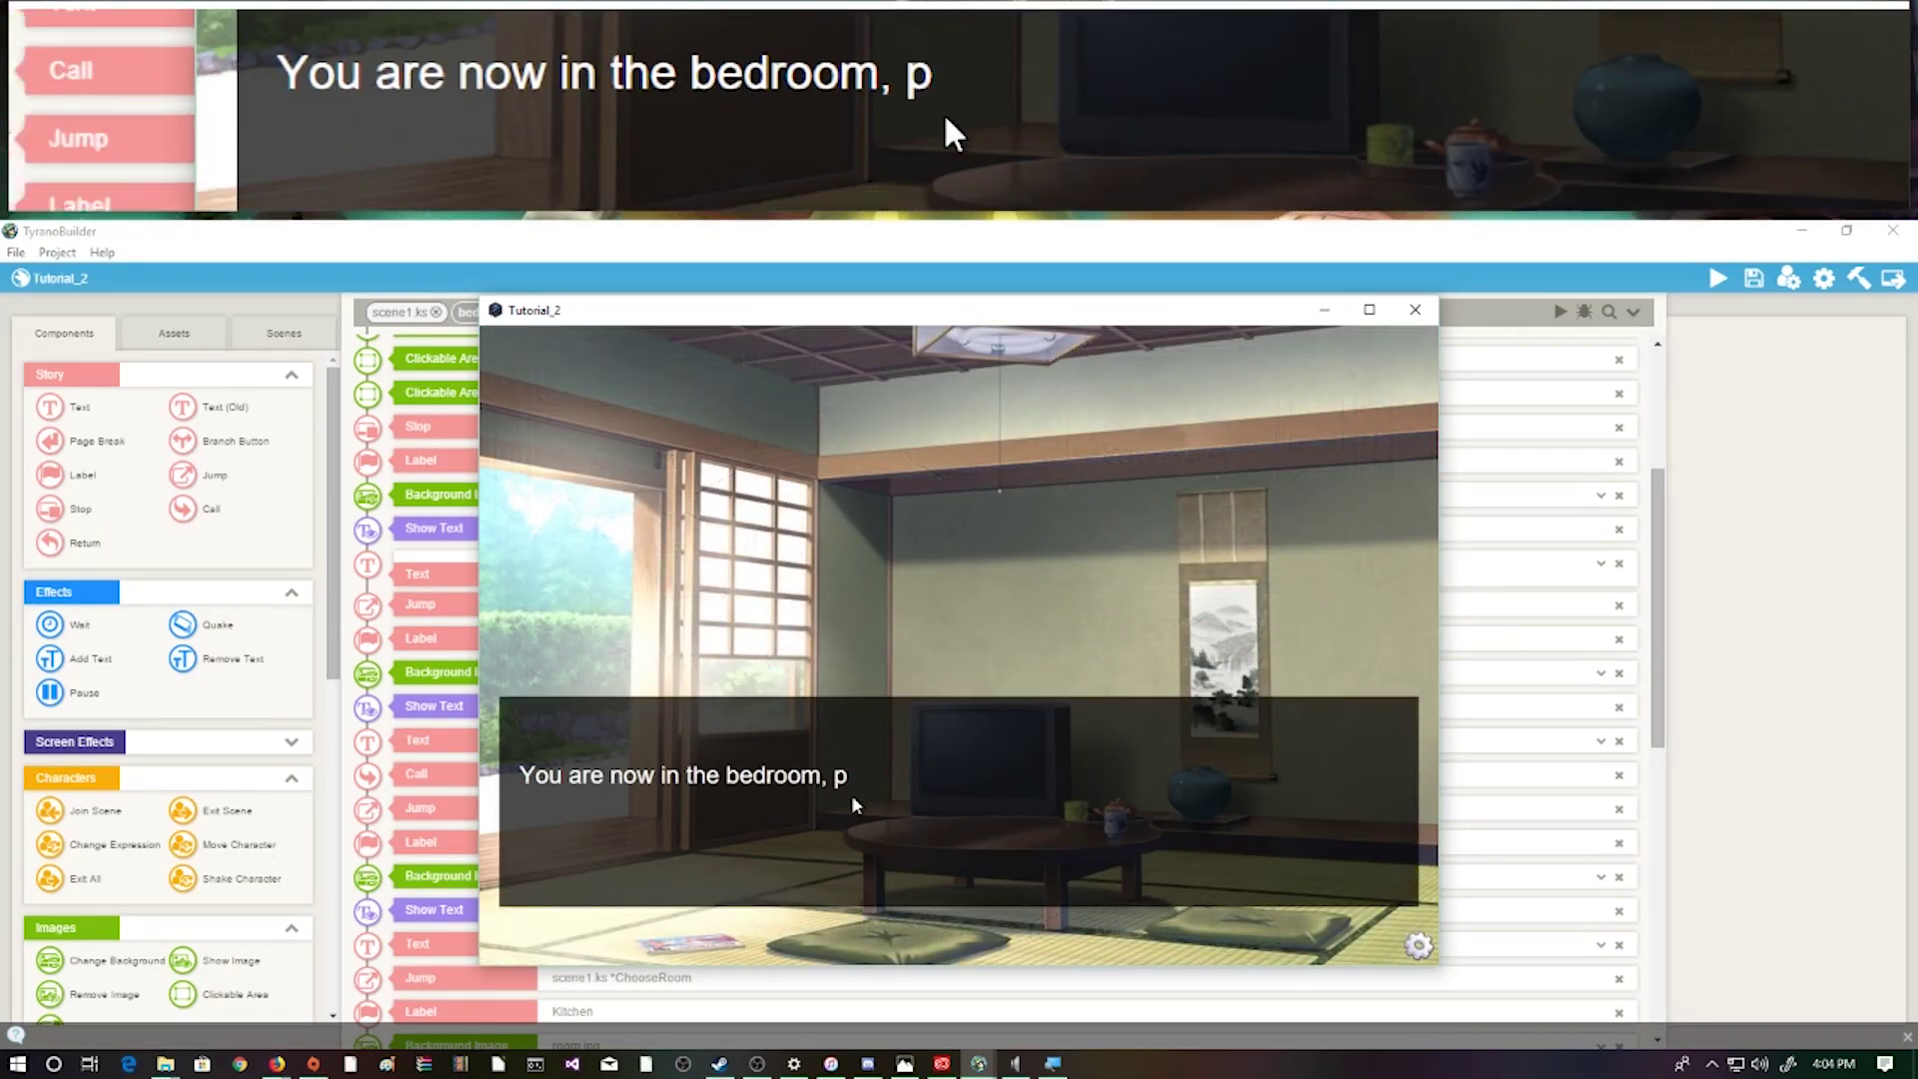
click(852, 794)
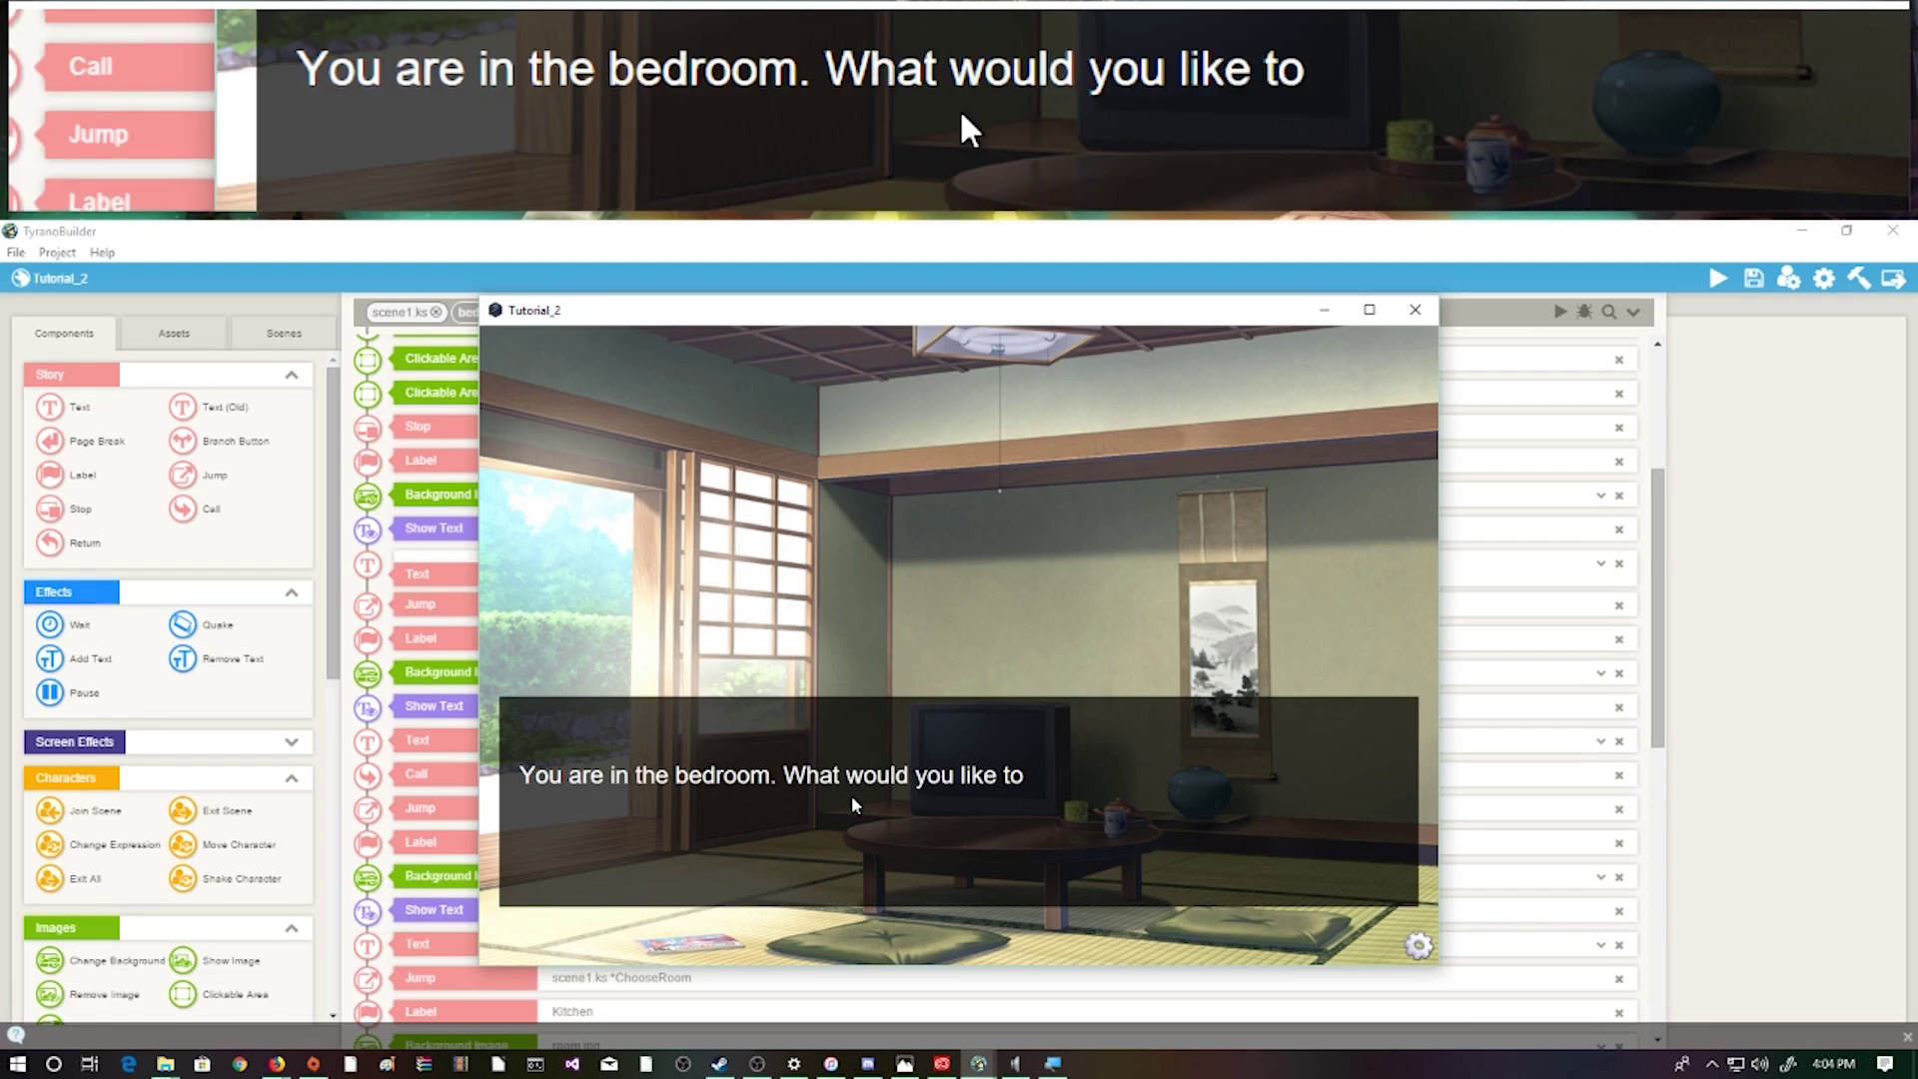
click(851, 795)
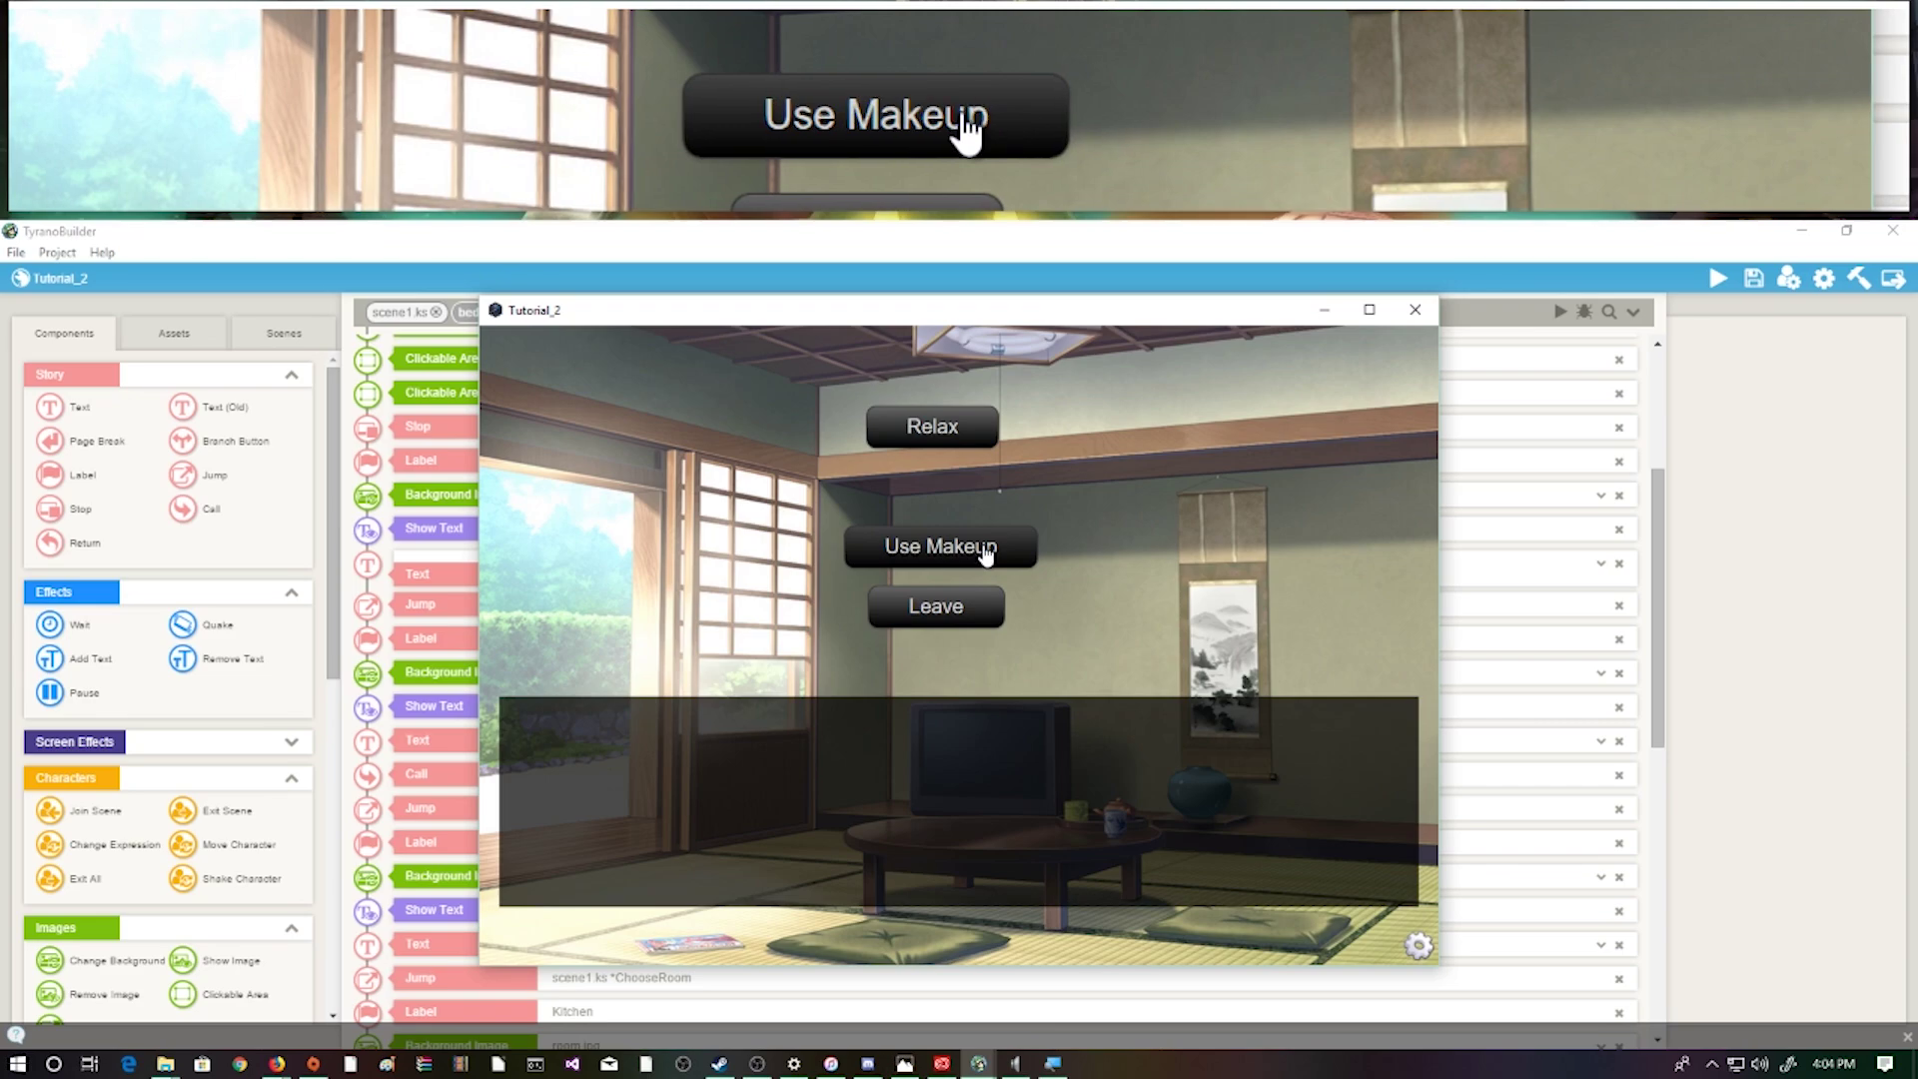
click(984, 549)
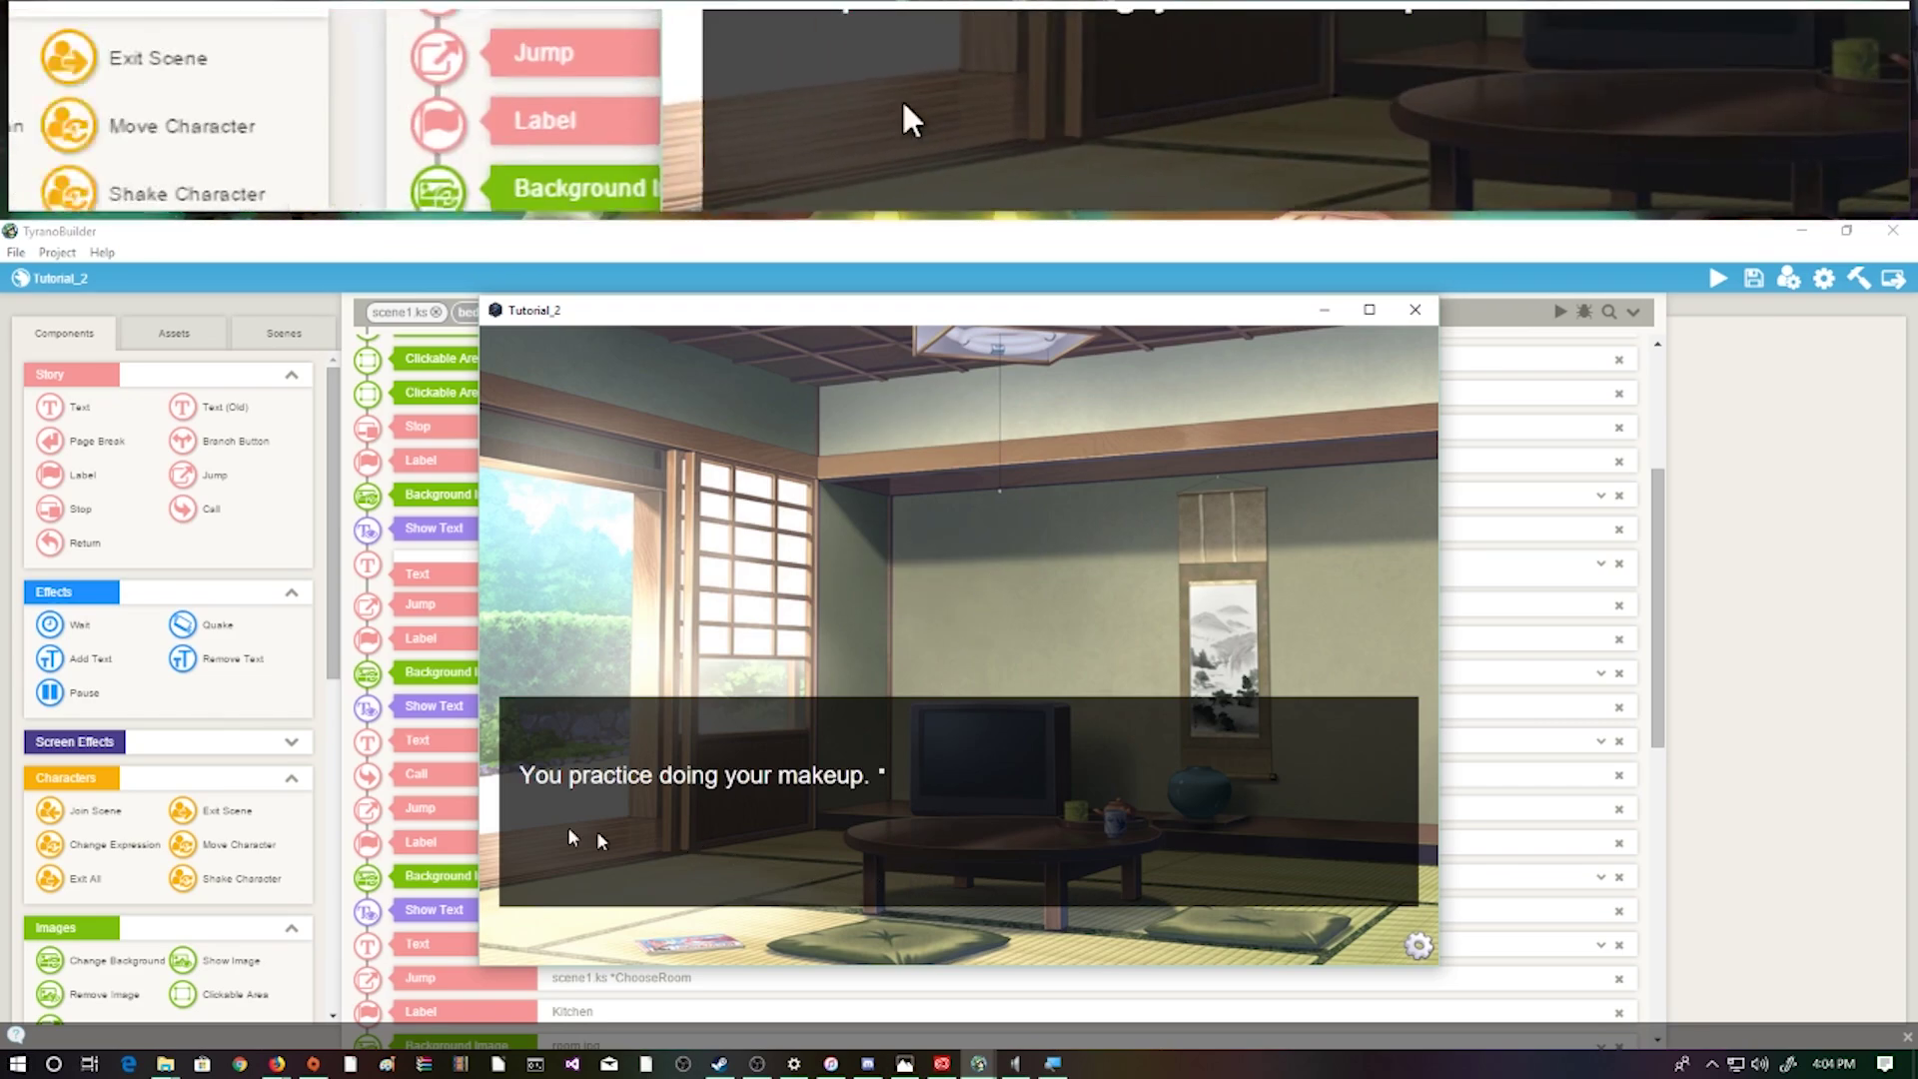
click(671, 789)
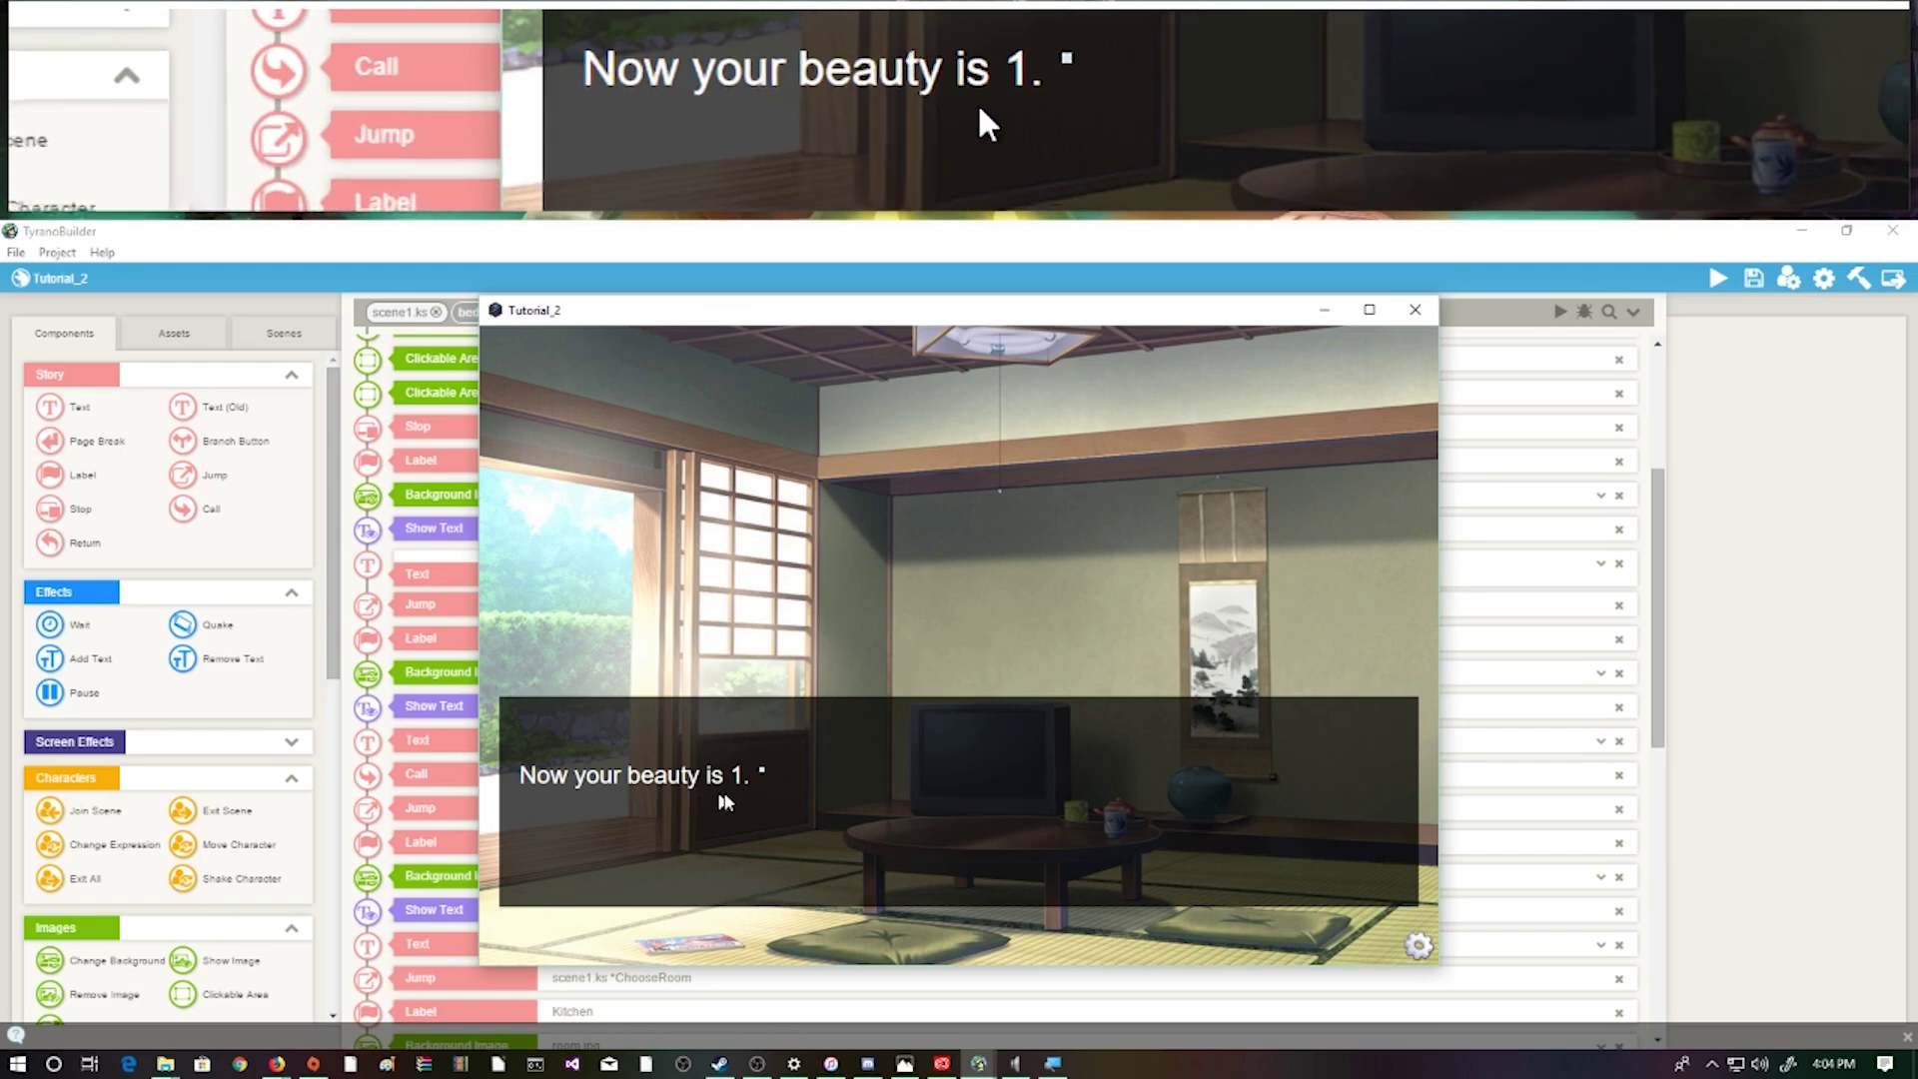
click(737, 785)
click(742, 783)
click(889, 555)
click(573, 789)
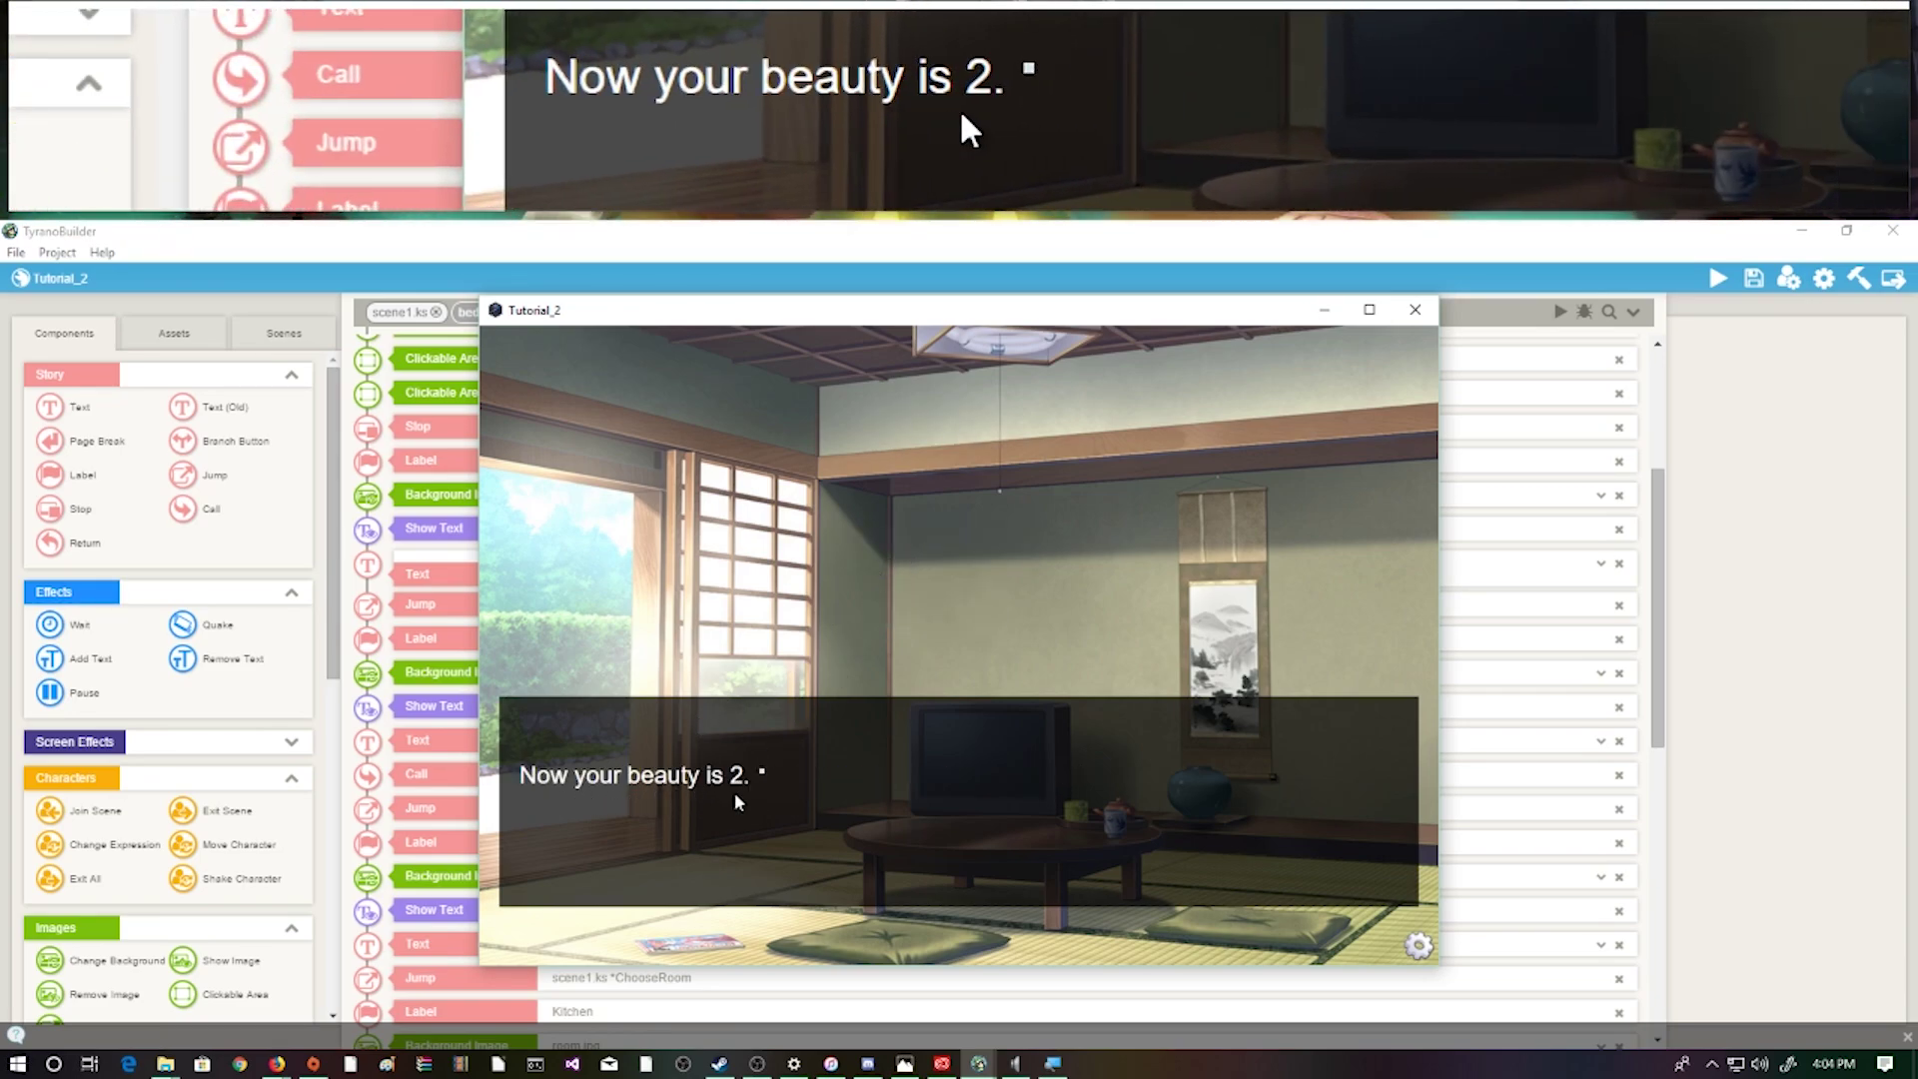
click(848, 783)
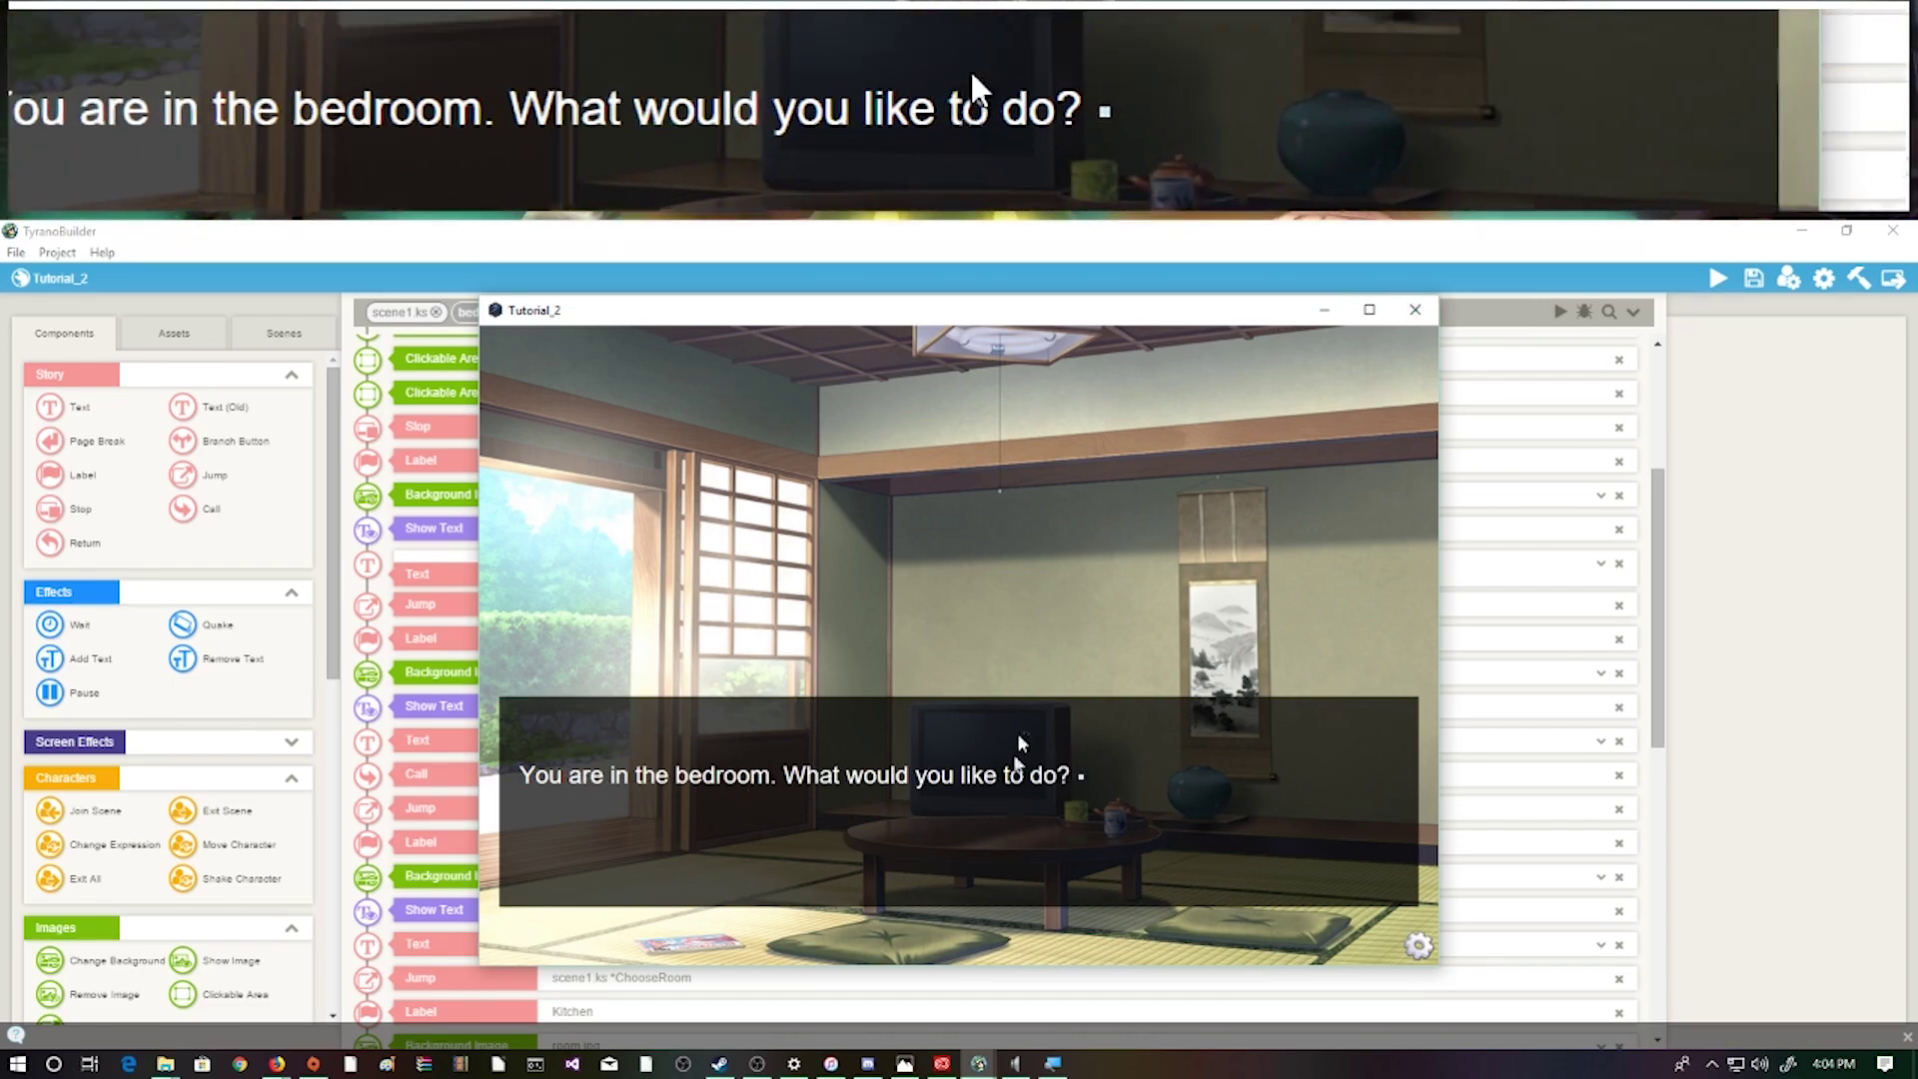
click(1414, 310)
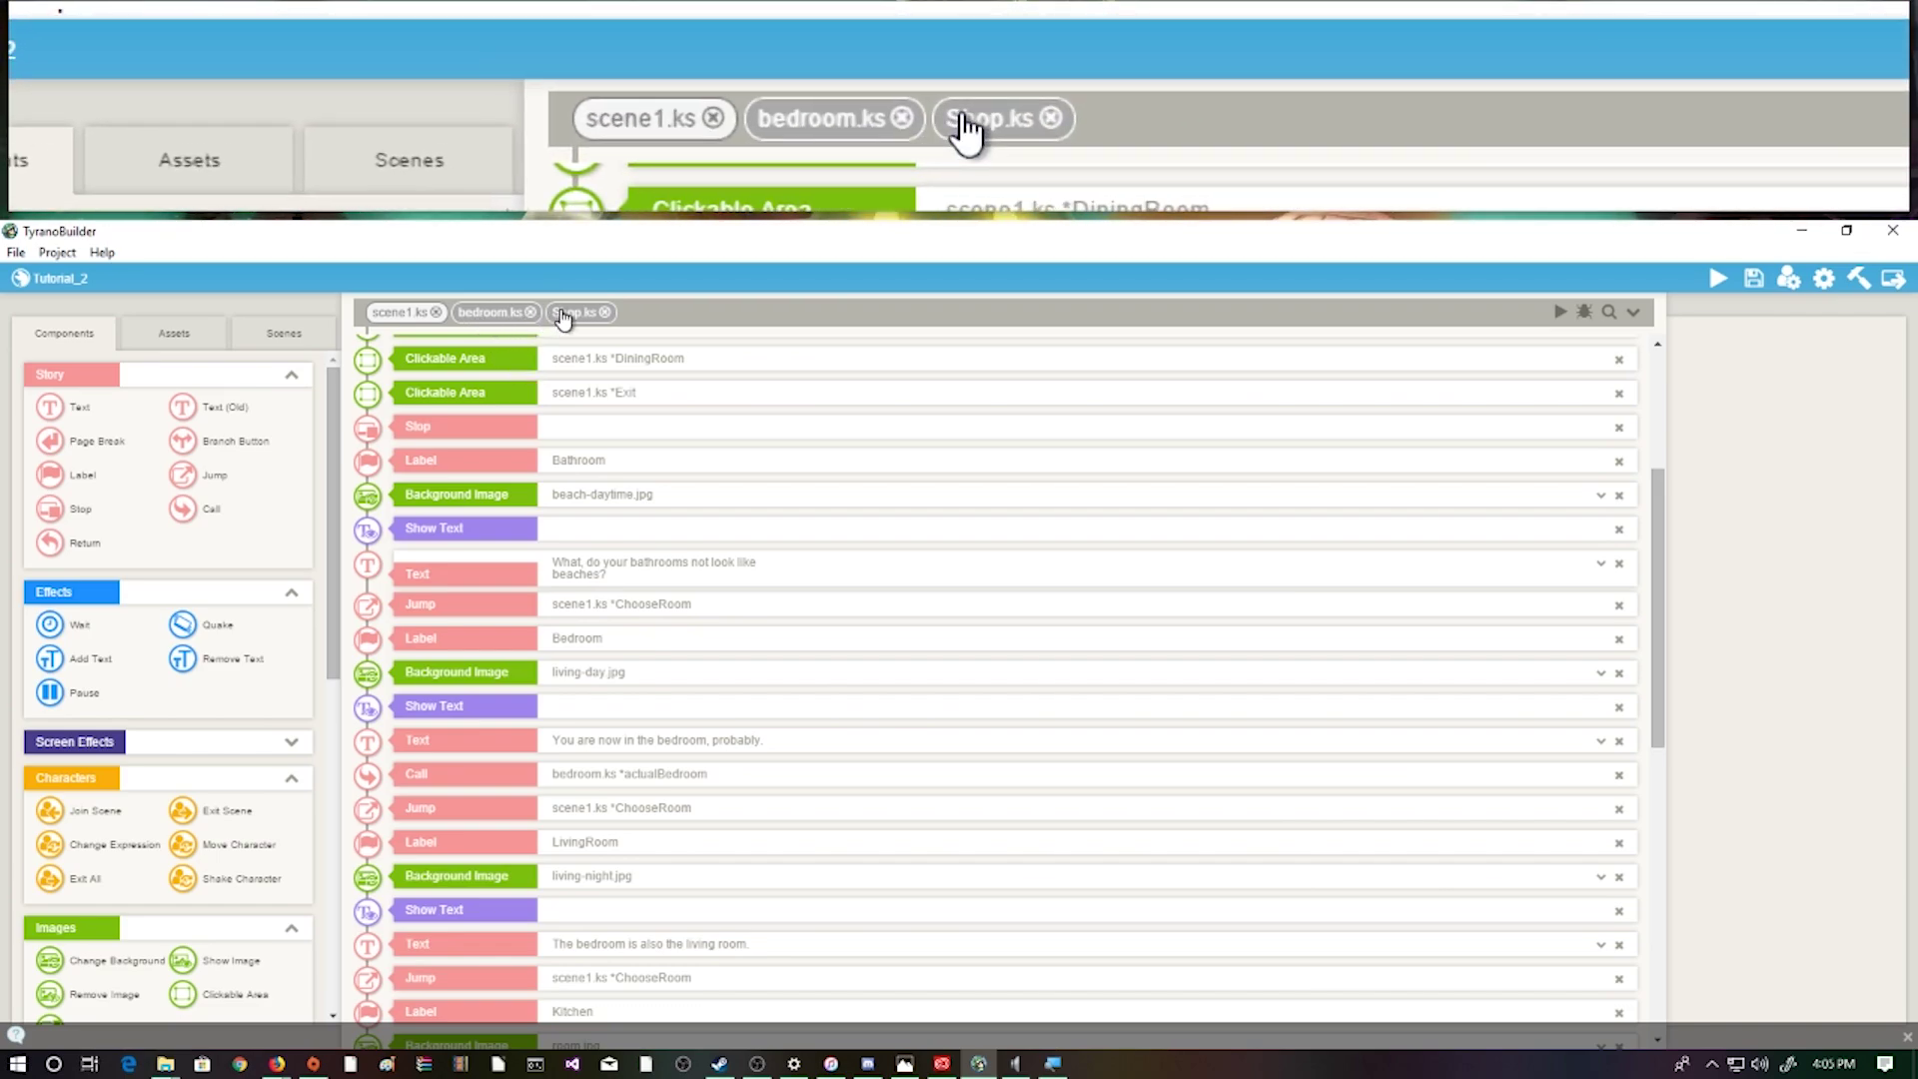
Open the Shop.ks scene and examine its opening actualShop label, Show Text and shop greeting text components
click(564, 313)
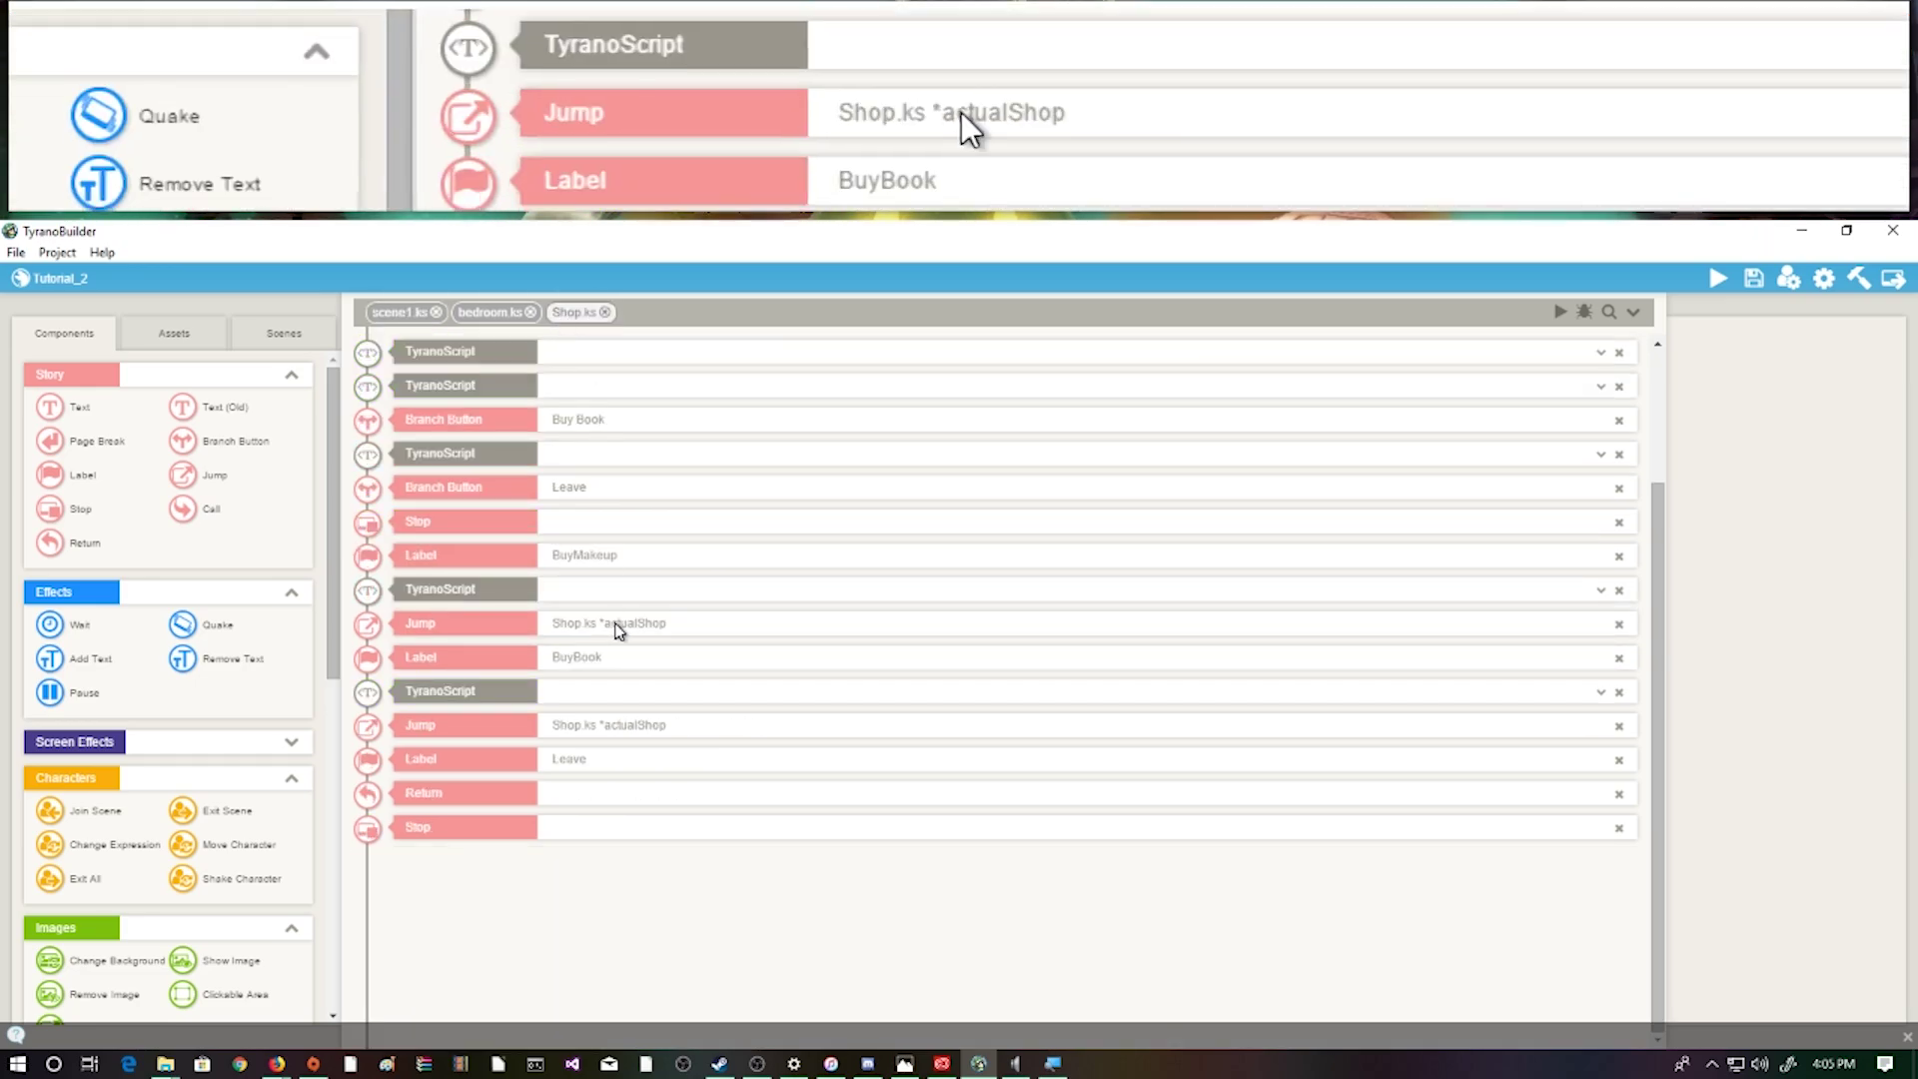
scroll(560, 410, up, 3)
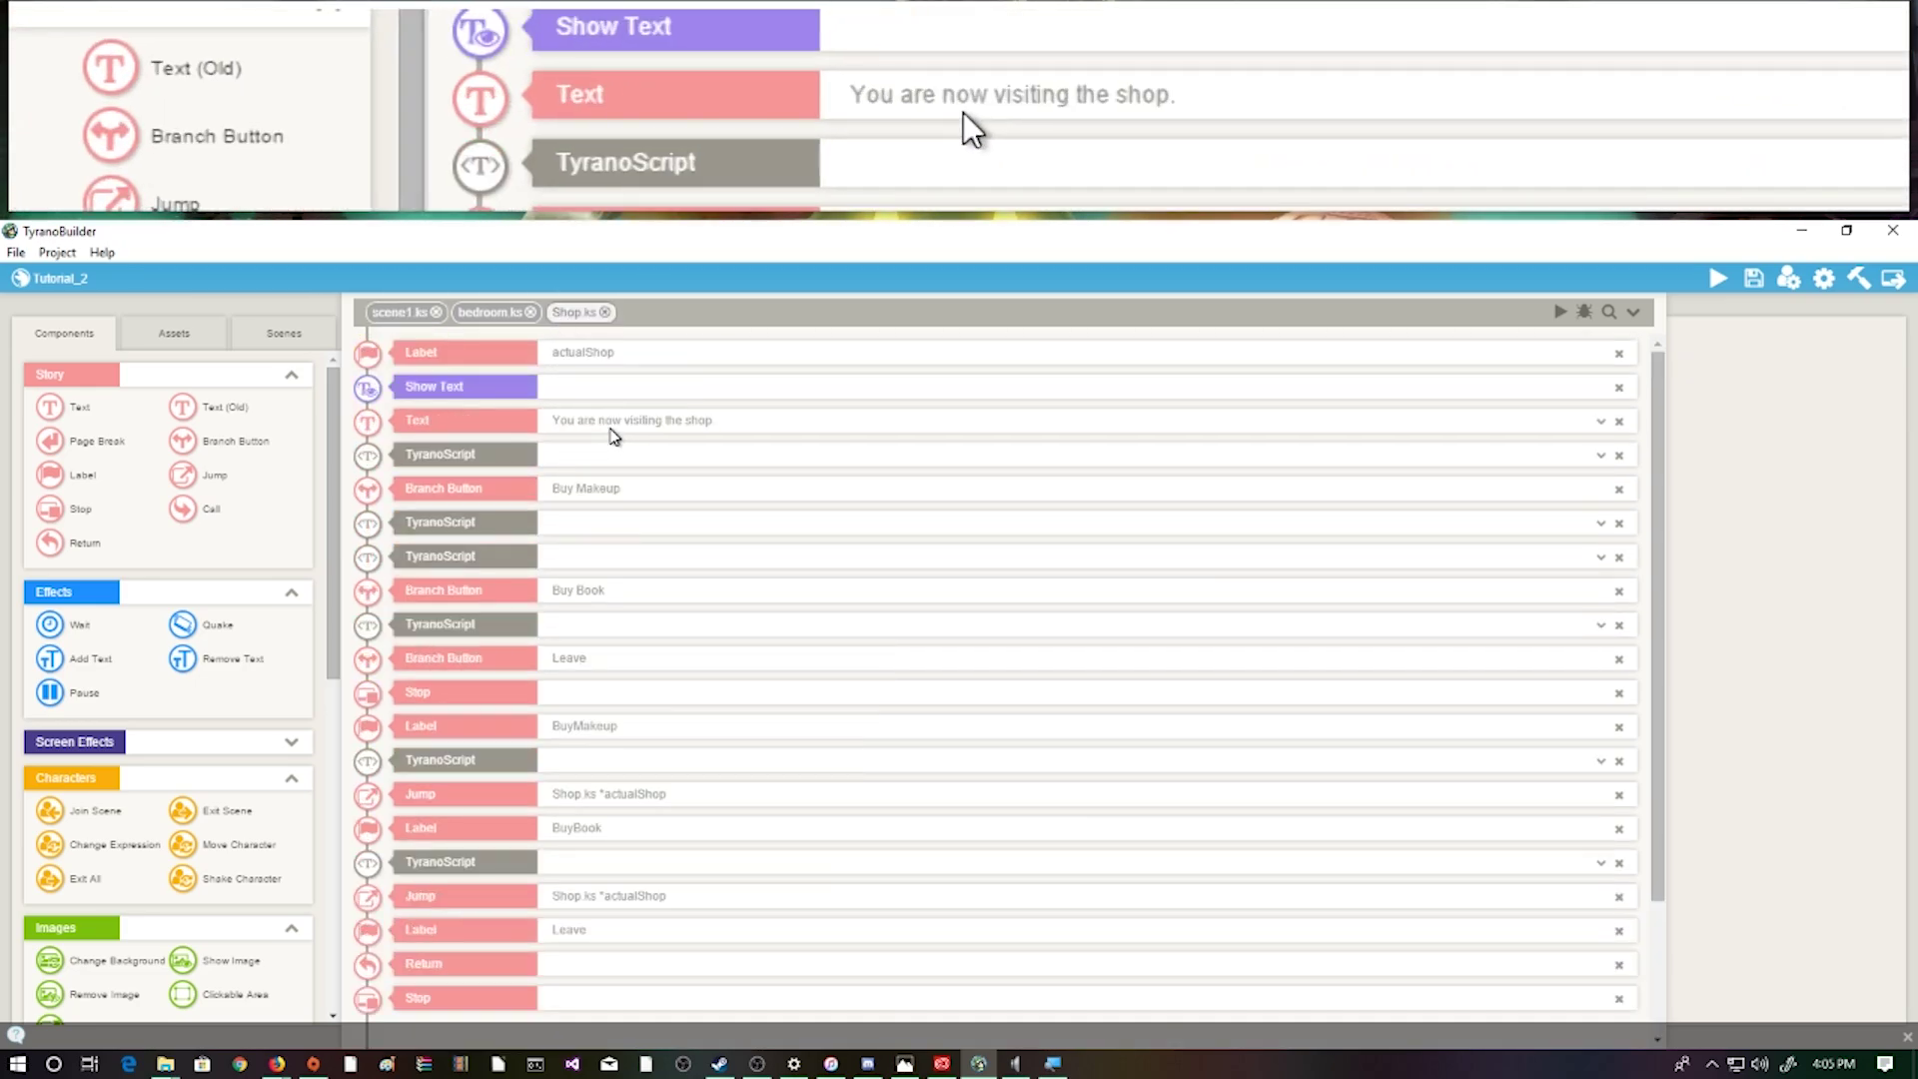
click(599, 350)
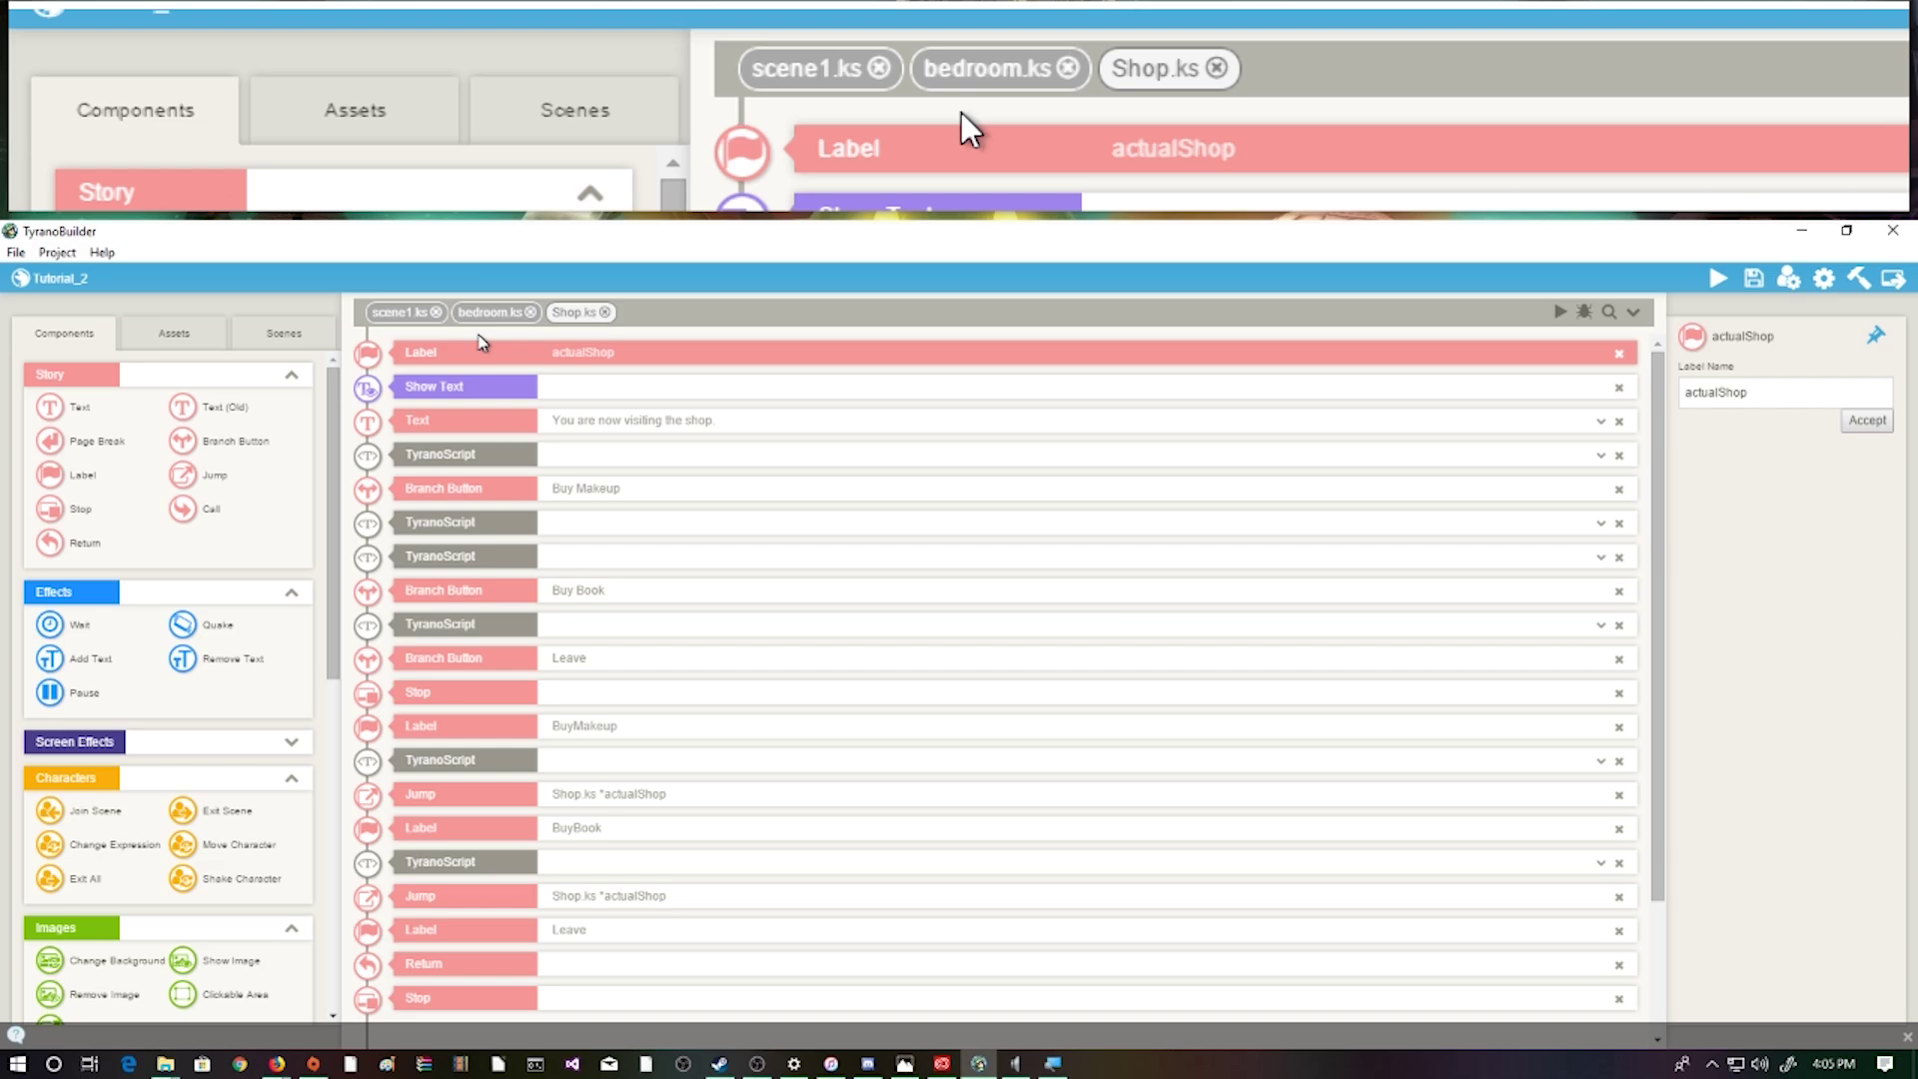
click(532, 388)
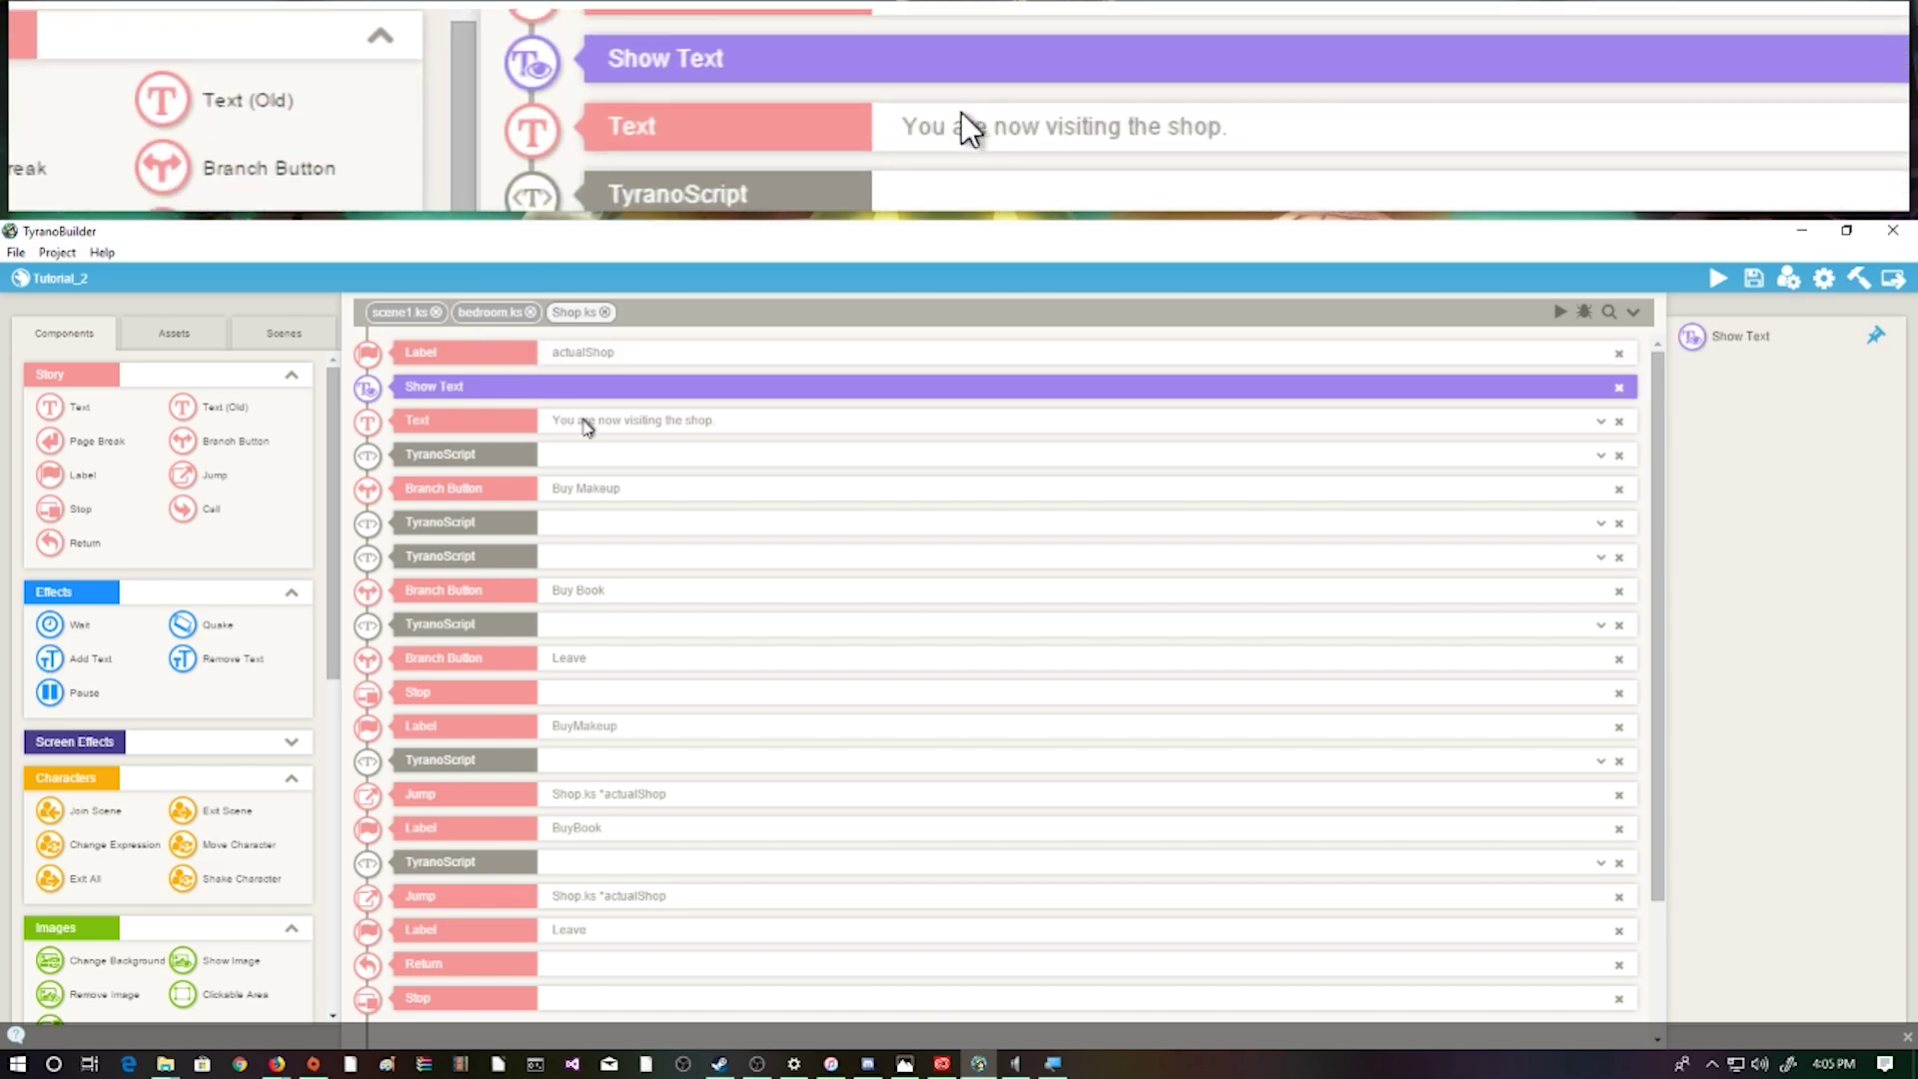
click(586, 426)
Examine the Buy Makeup branch button in Shop.ks together with its f.makeup == false condition and closing endif
click(560, 454)
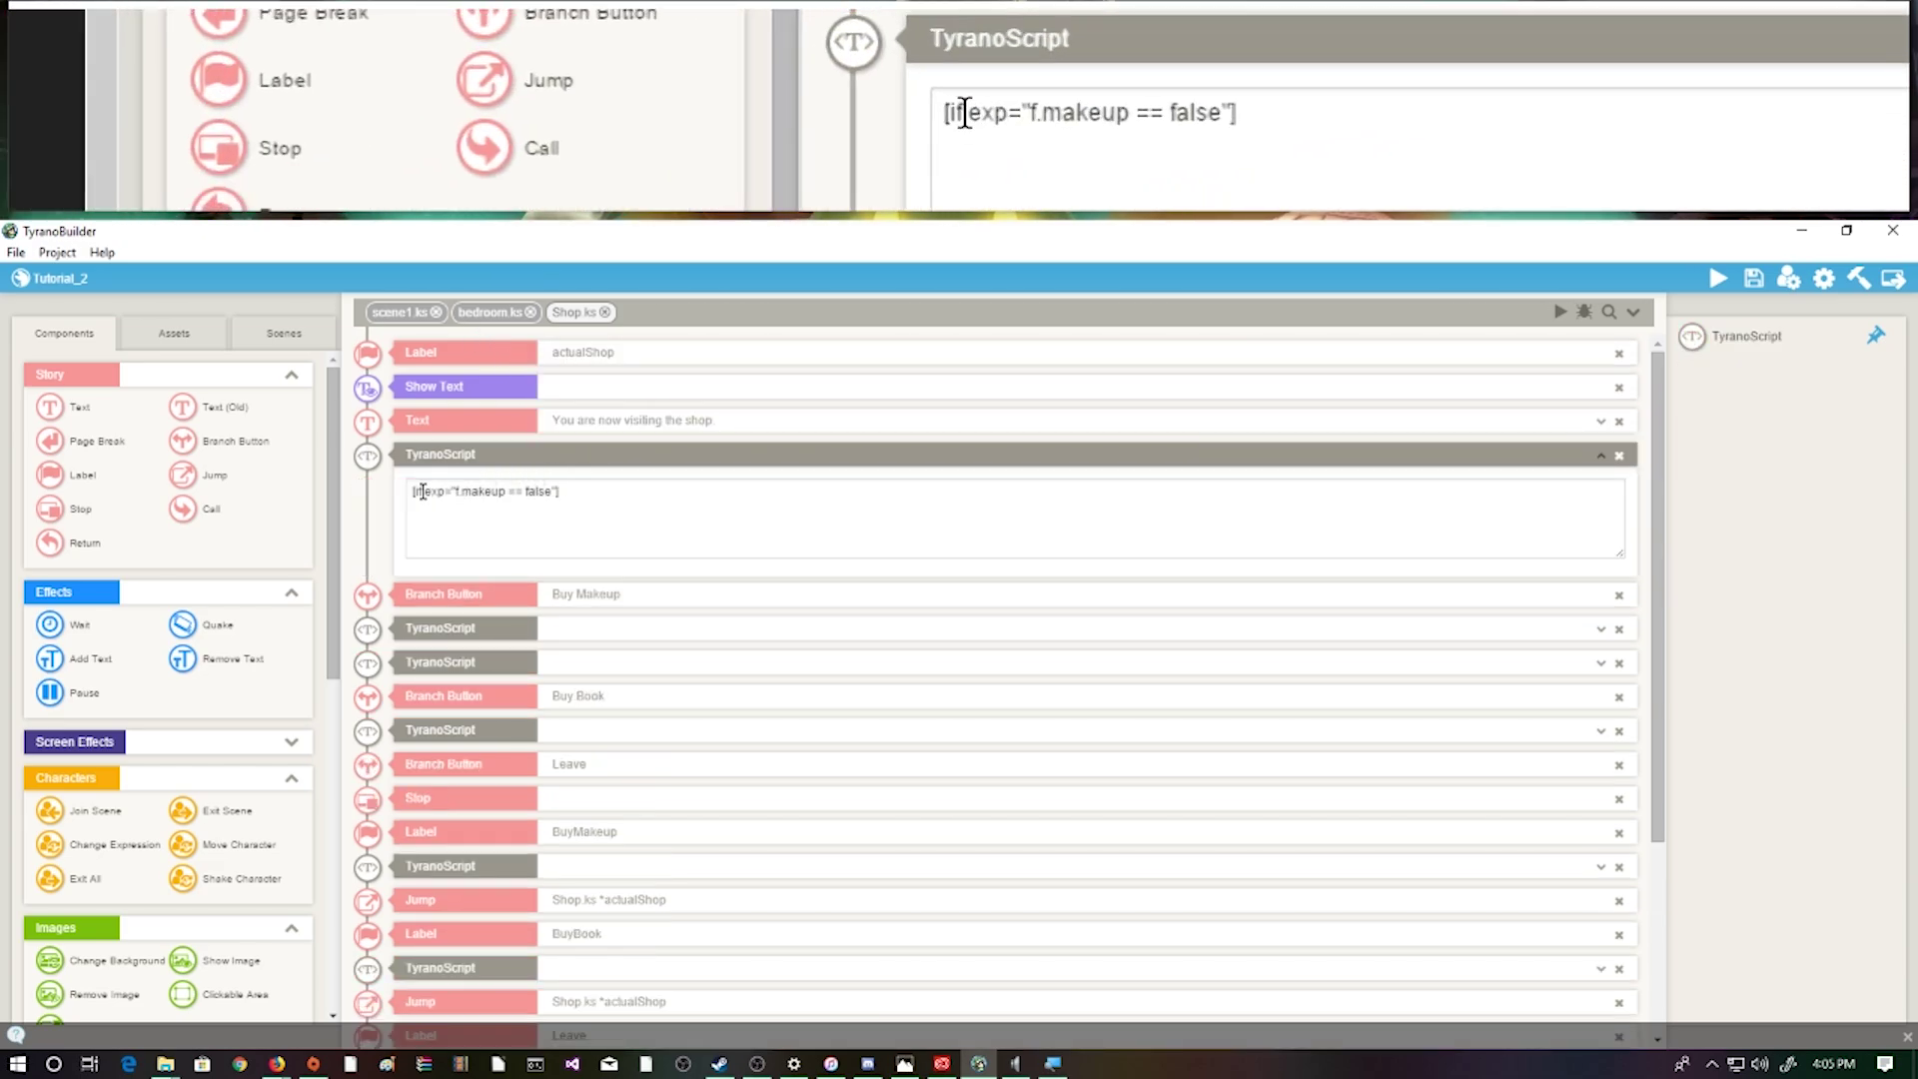
click(584, 604)
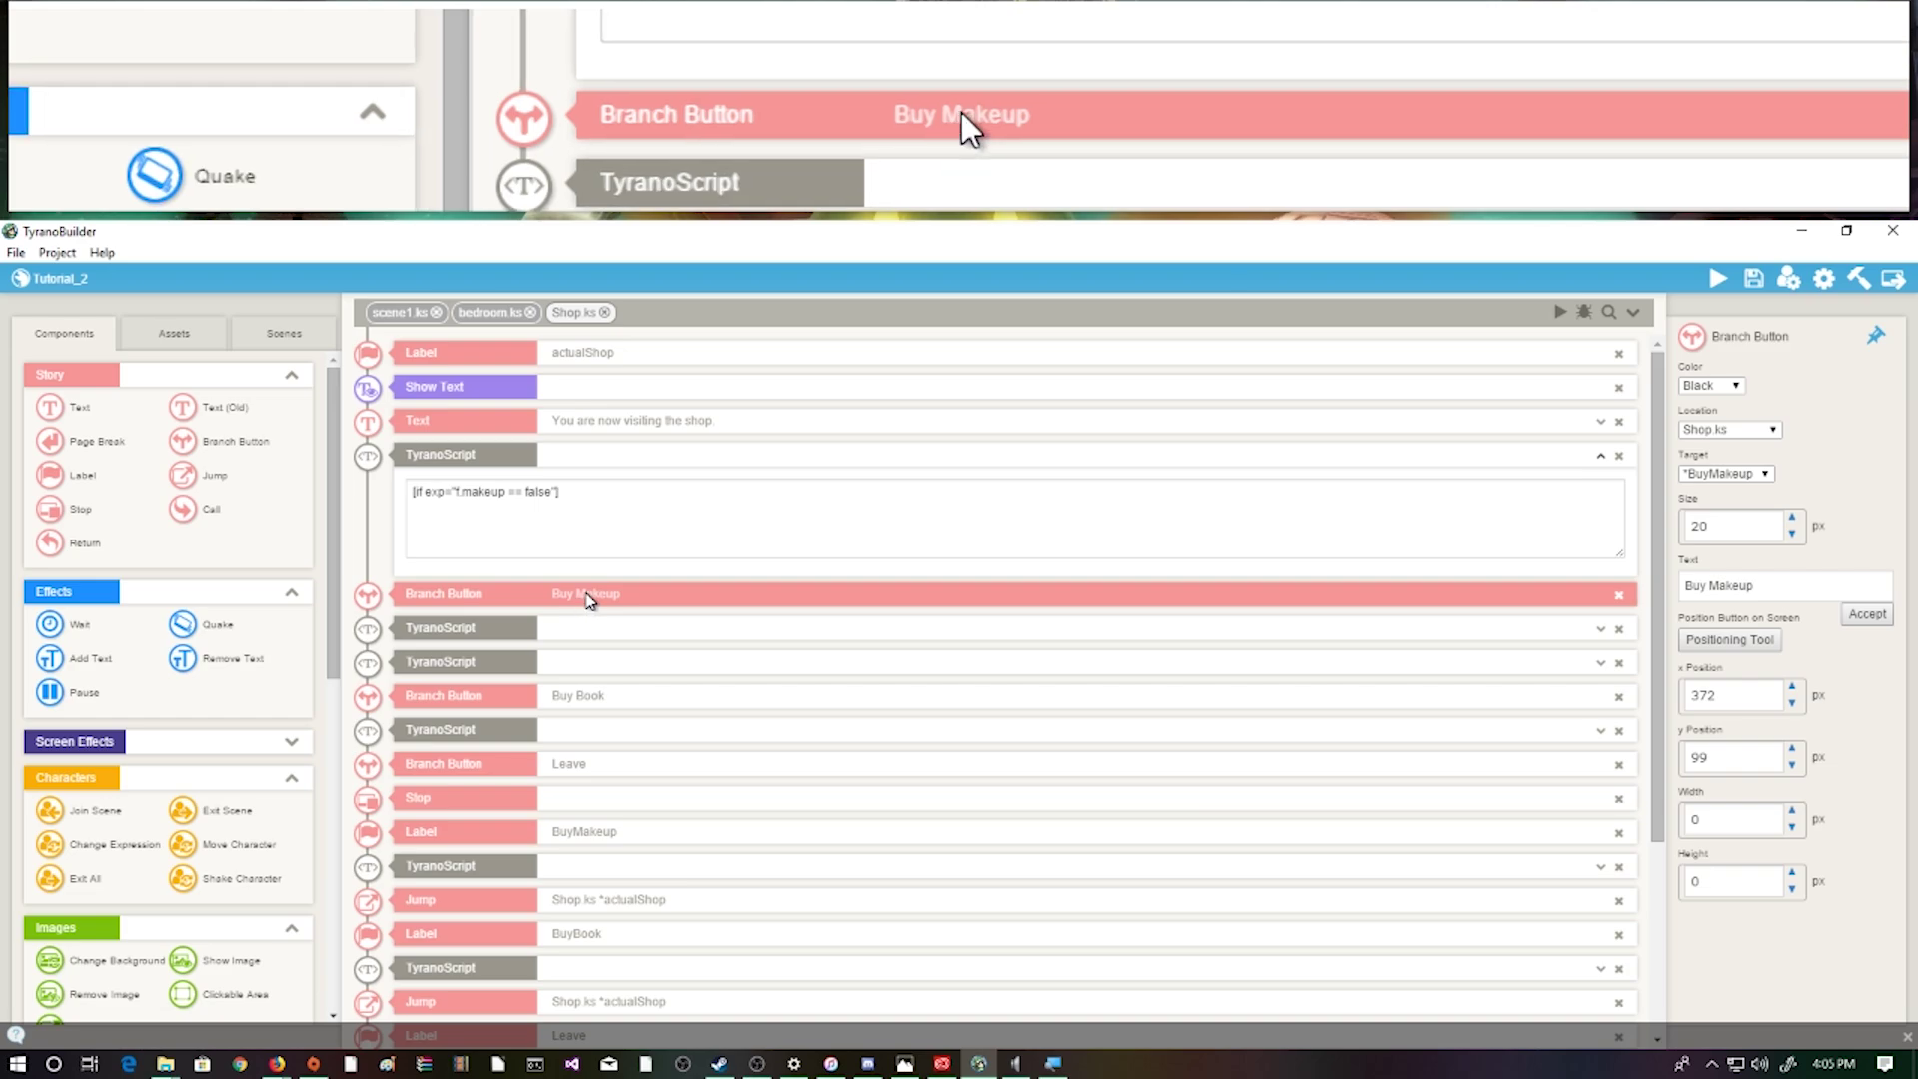
double_click(476, 494)
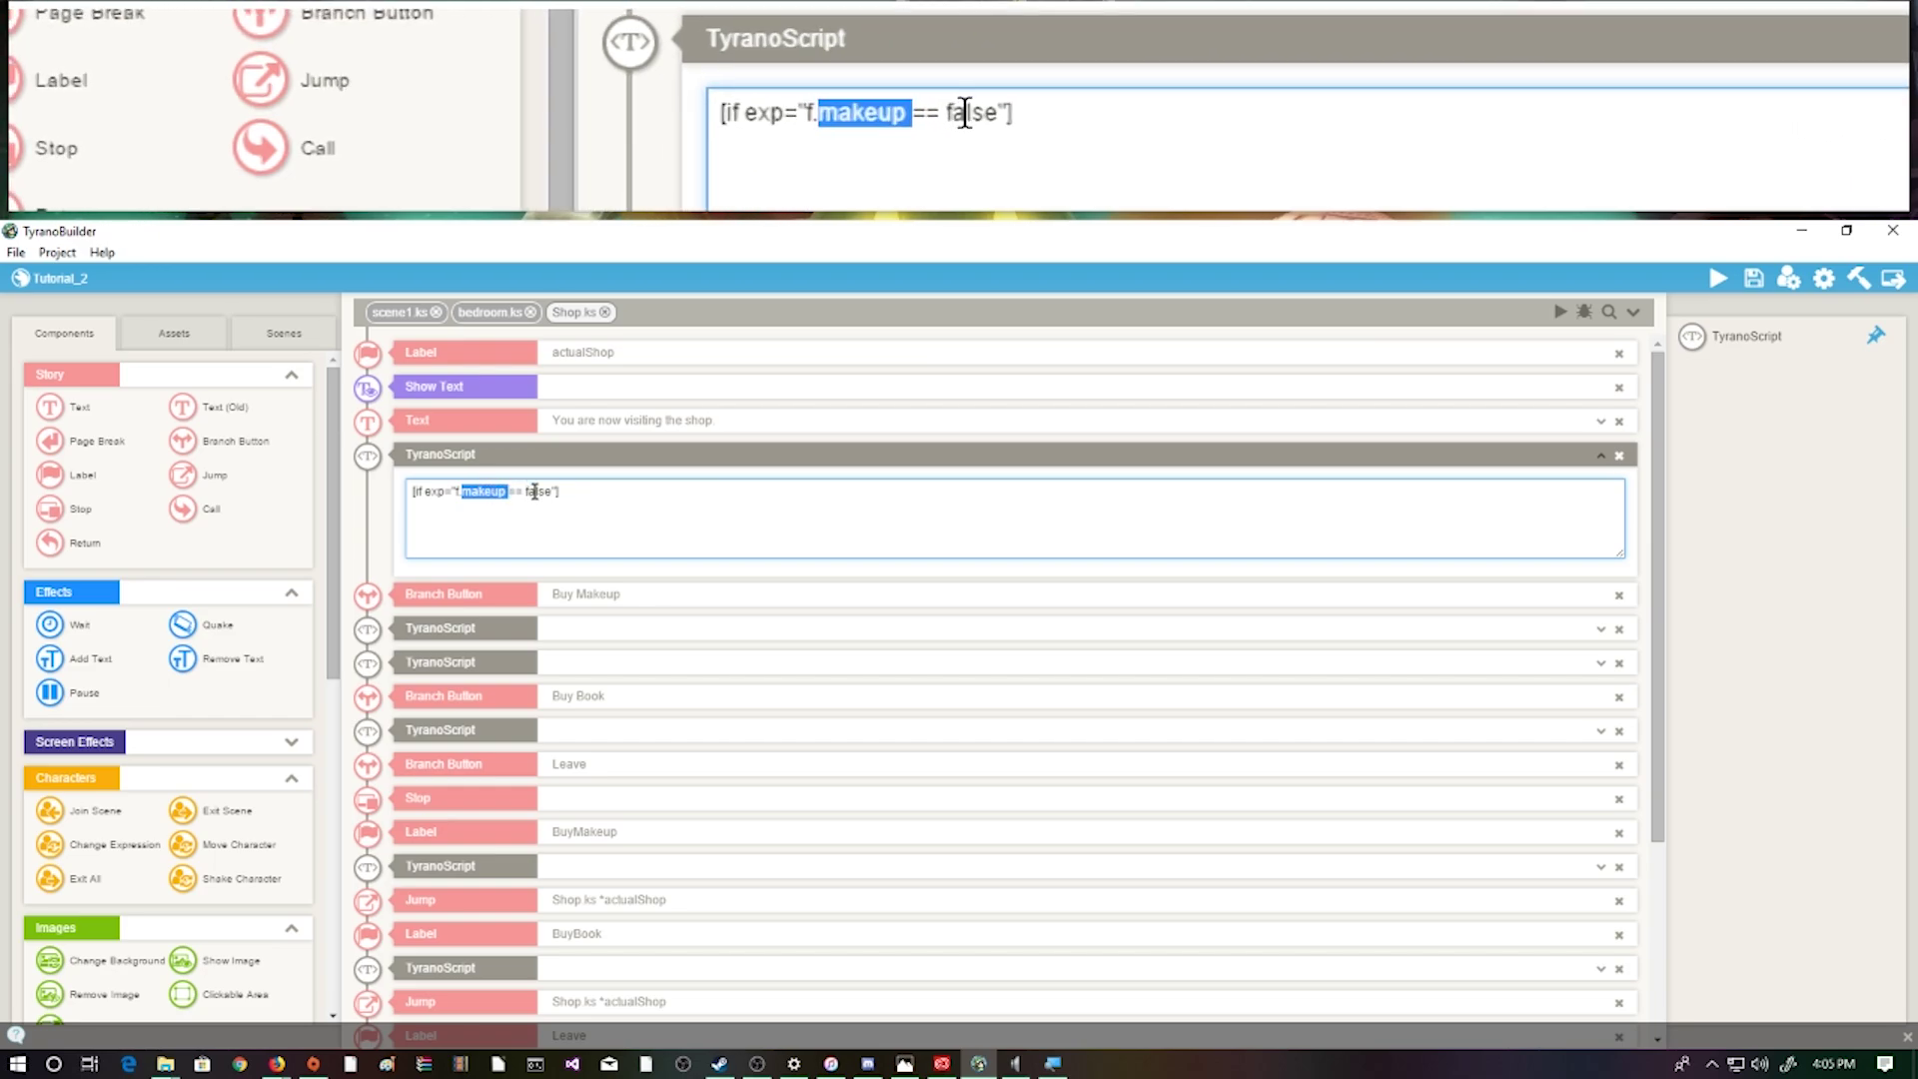
click(562, 599)
click(570, 627)
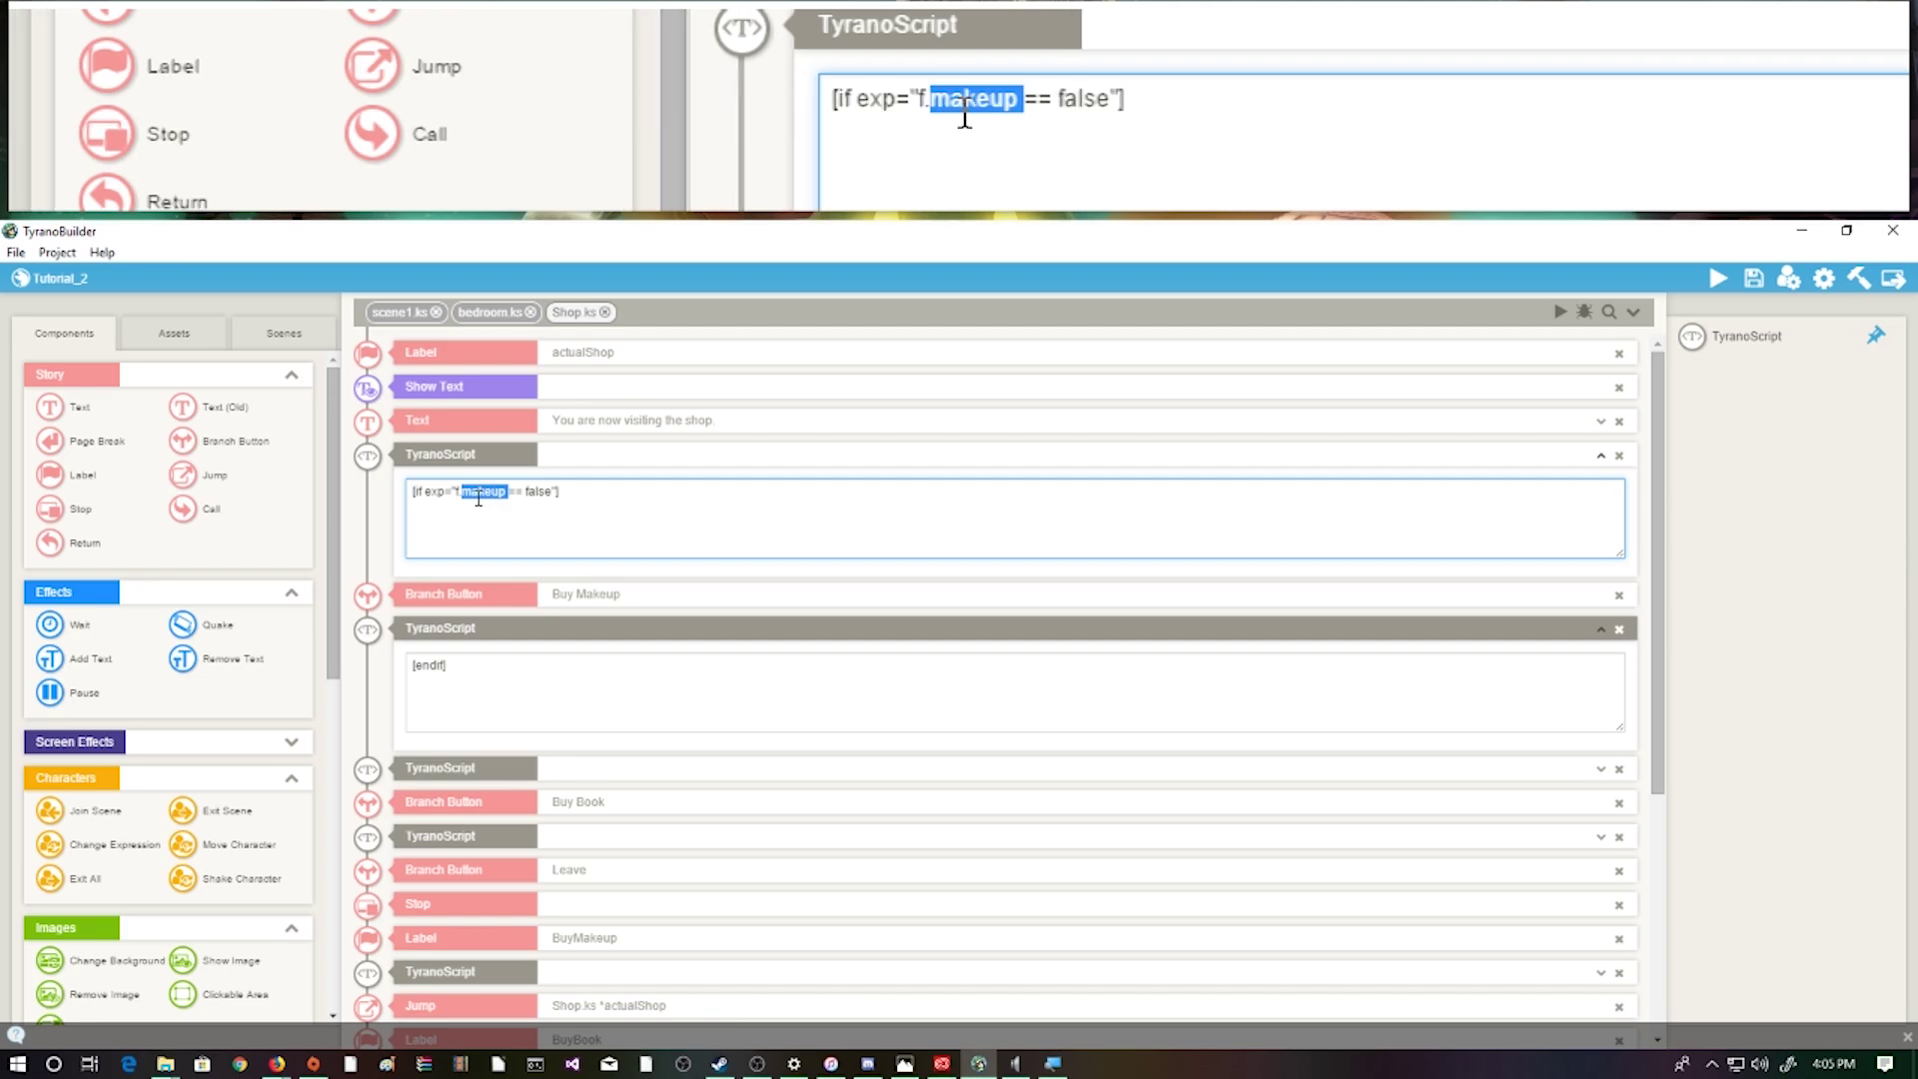
click(545, 600)
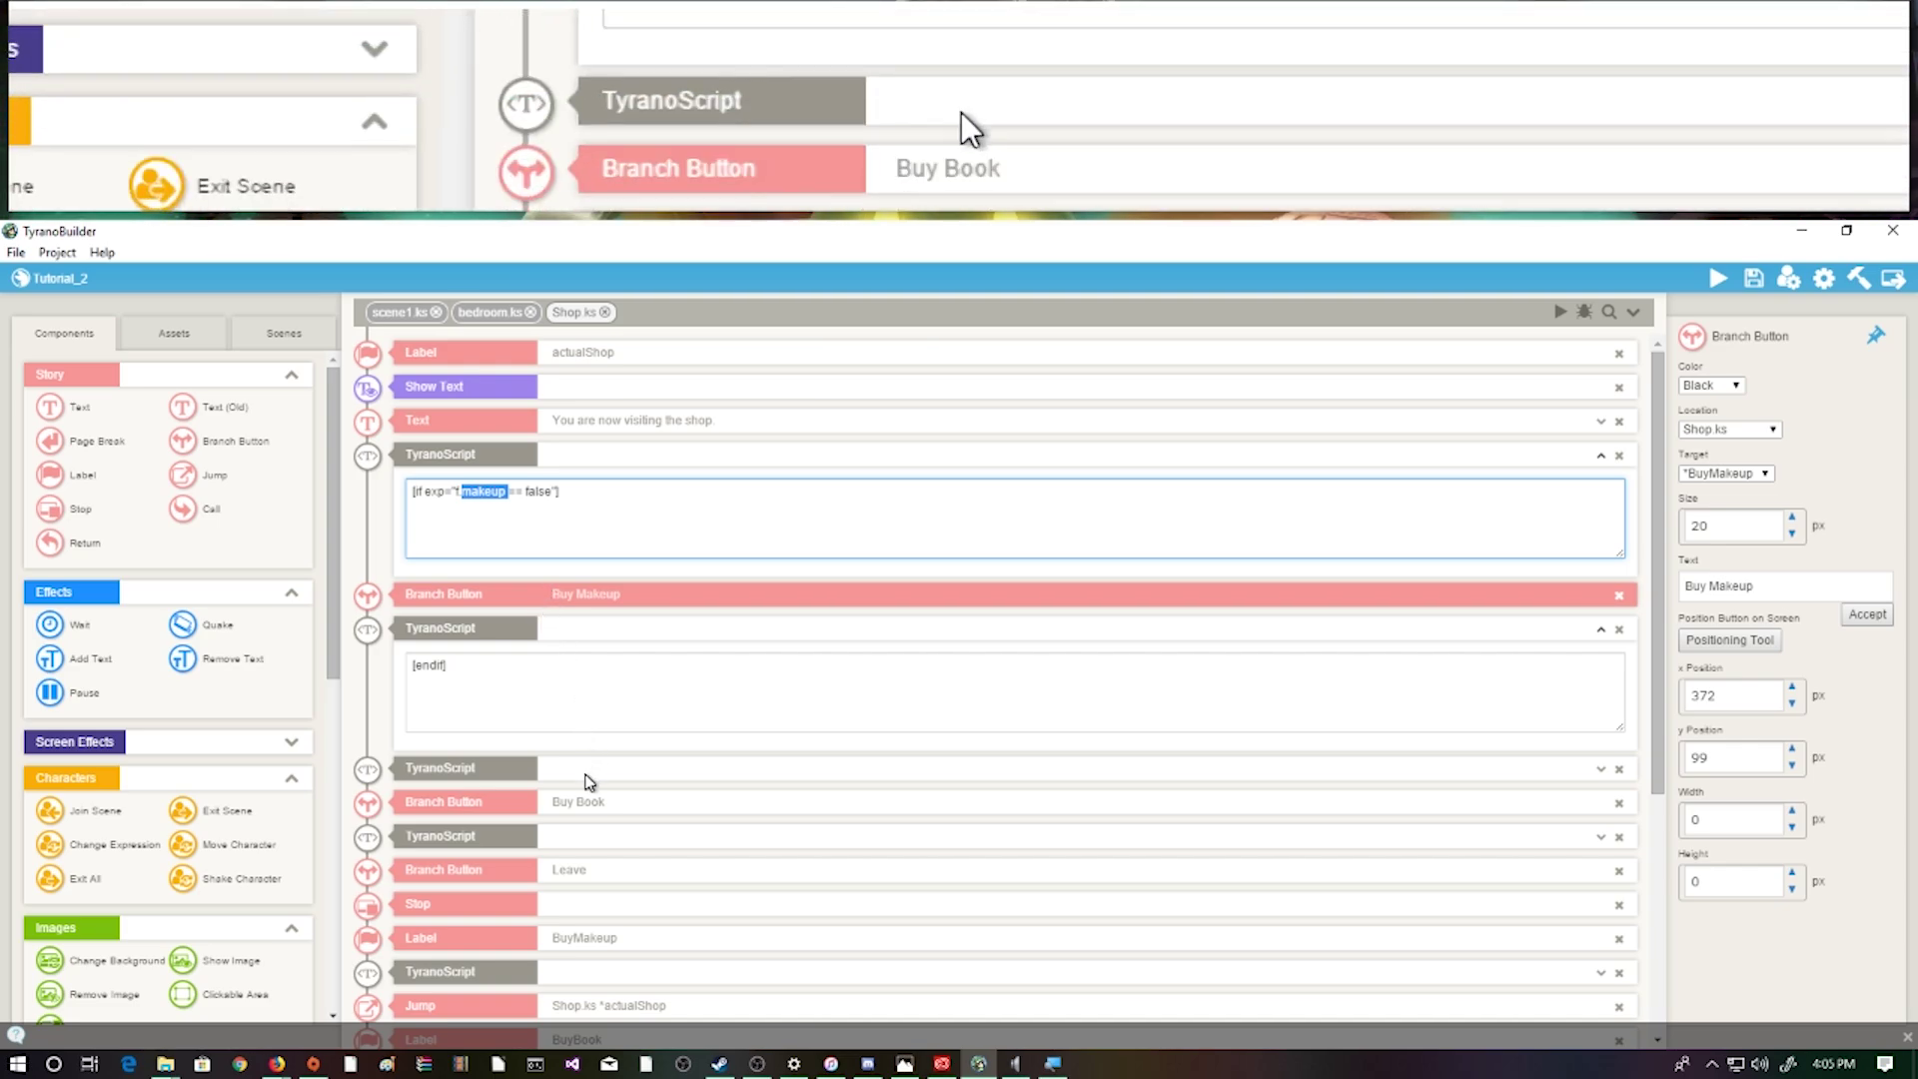
Examine the Buy Book branch button in Shop.ks together with its f.book == false condition and closing endif
click(599, 783)
click(521, 771)
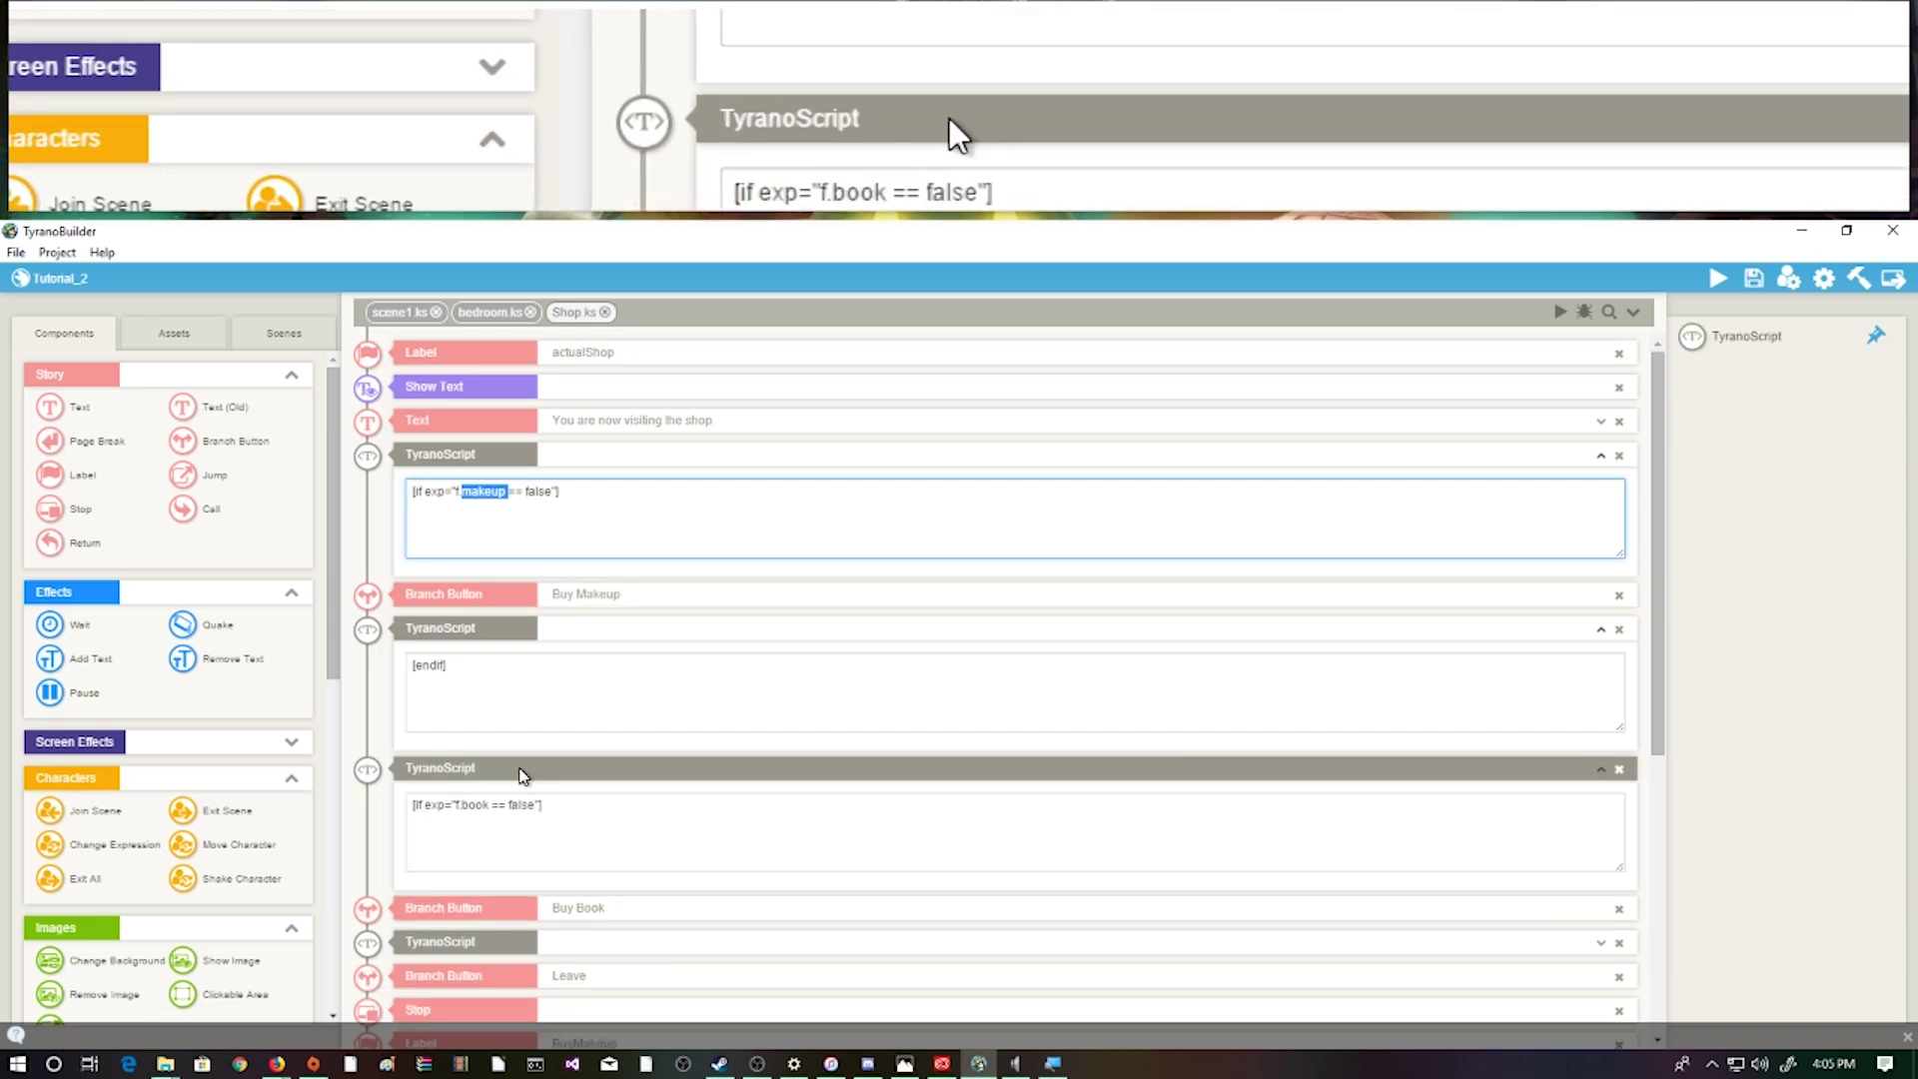
click(602, 909)
scroll(602, 911, down, 1)
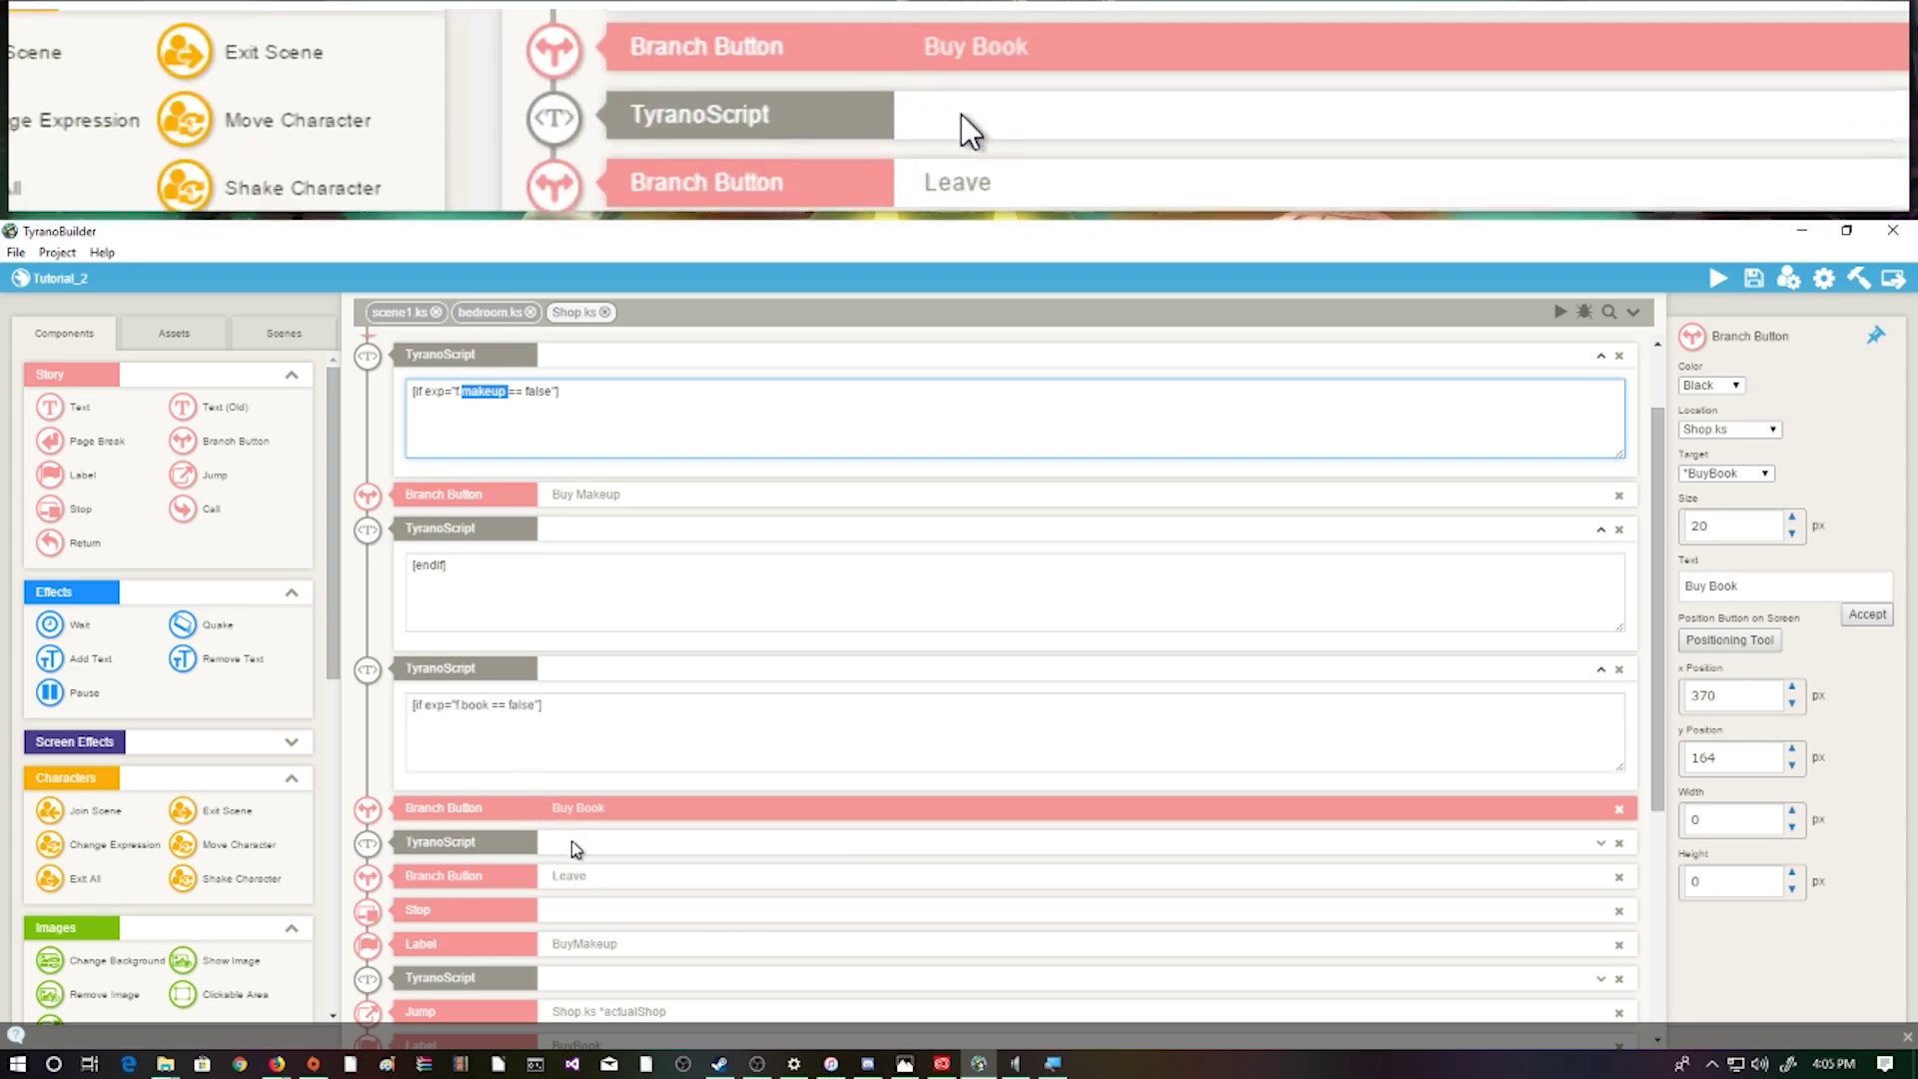
click(564, 850)
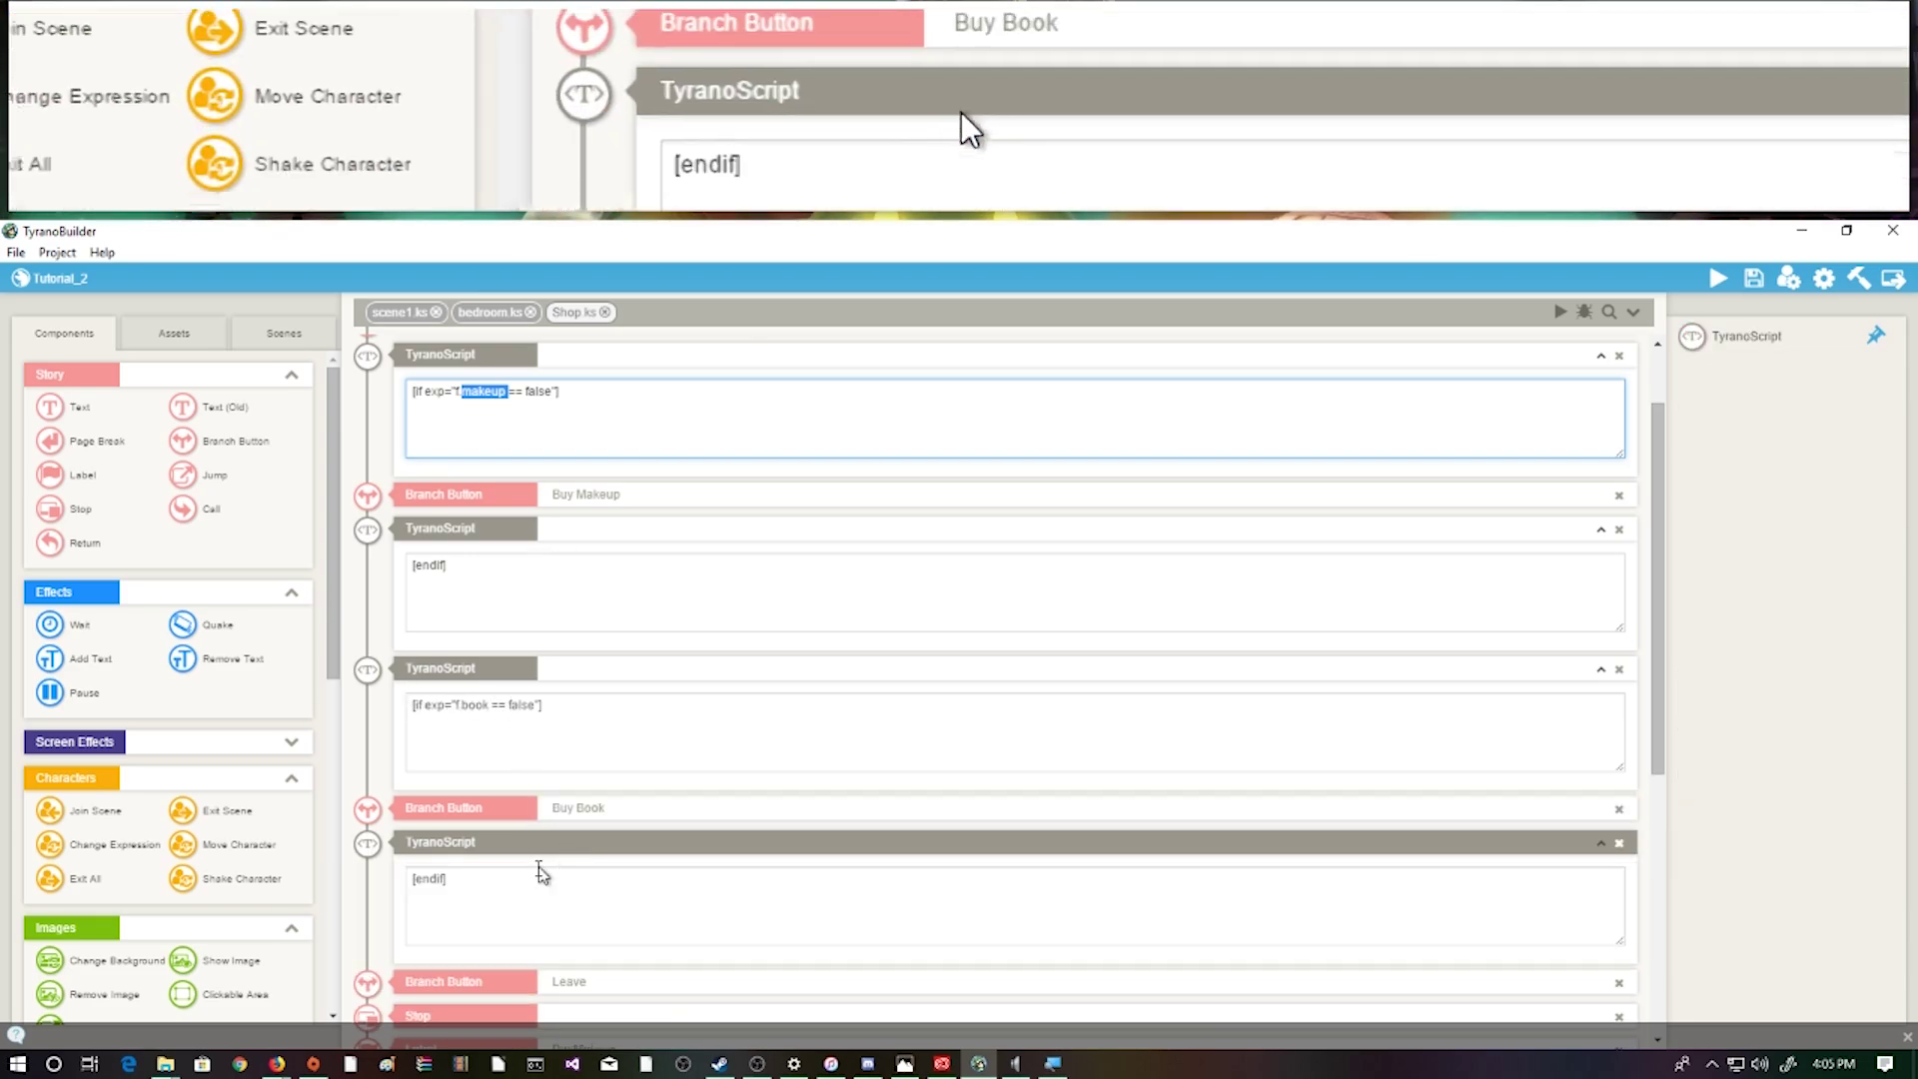
Check the settings of the unconditional Leave branch button in Shop.ks
scroll(462, 878, down, 1)
click(482, 883)
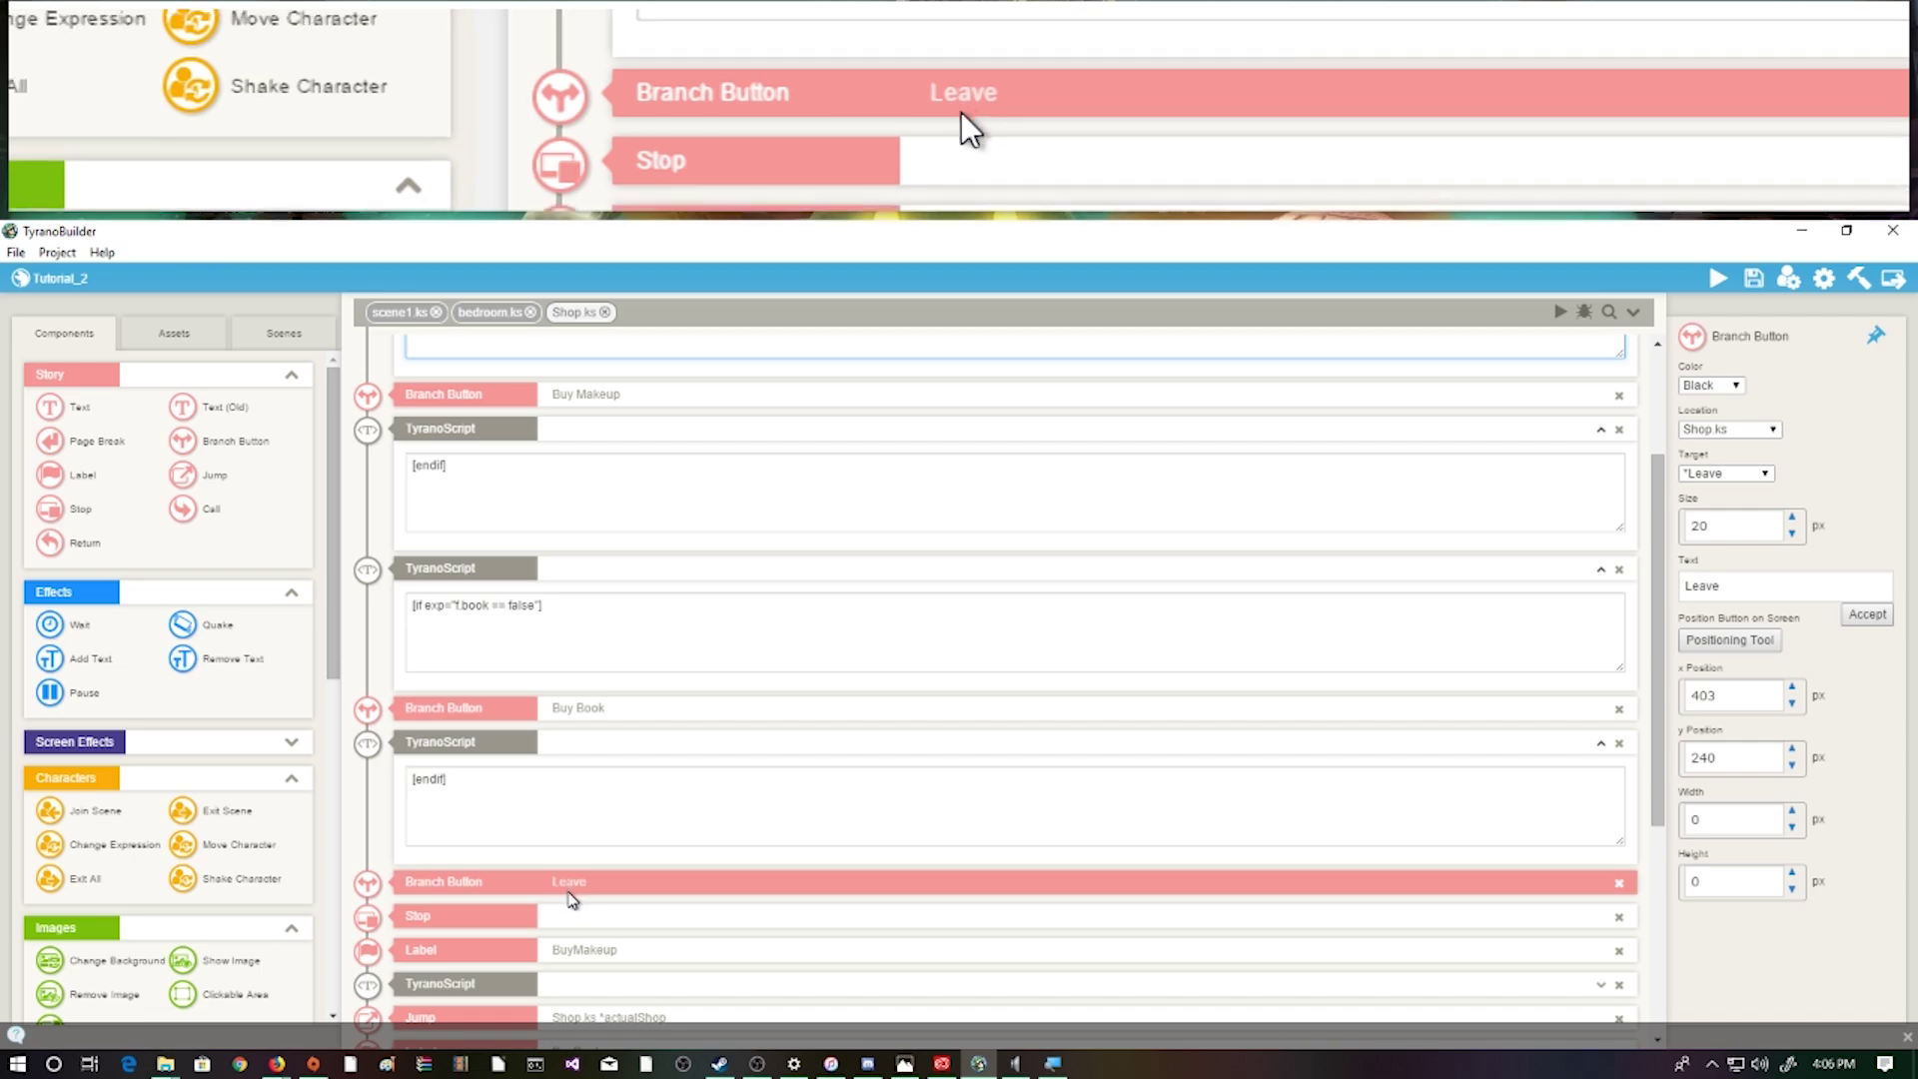
scroll(583, 916, down, 1)
scroll(583, 916, down, 2)
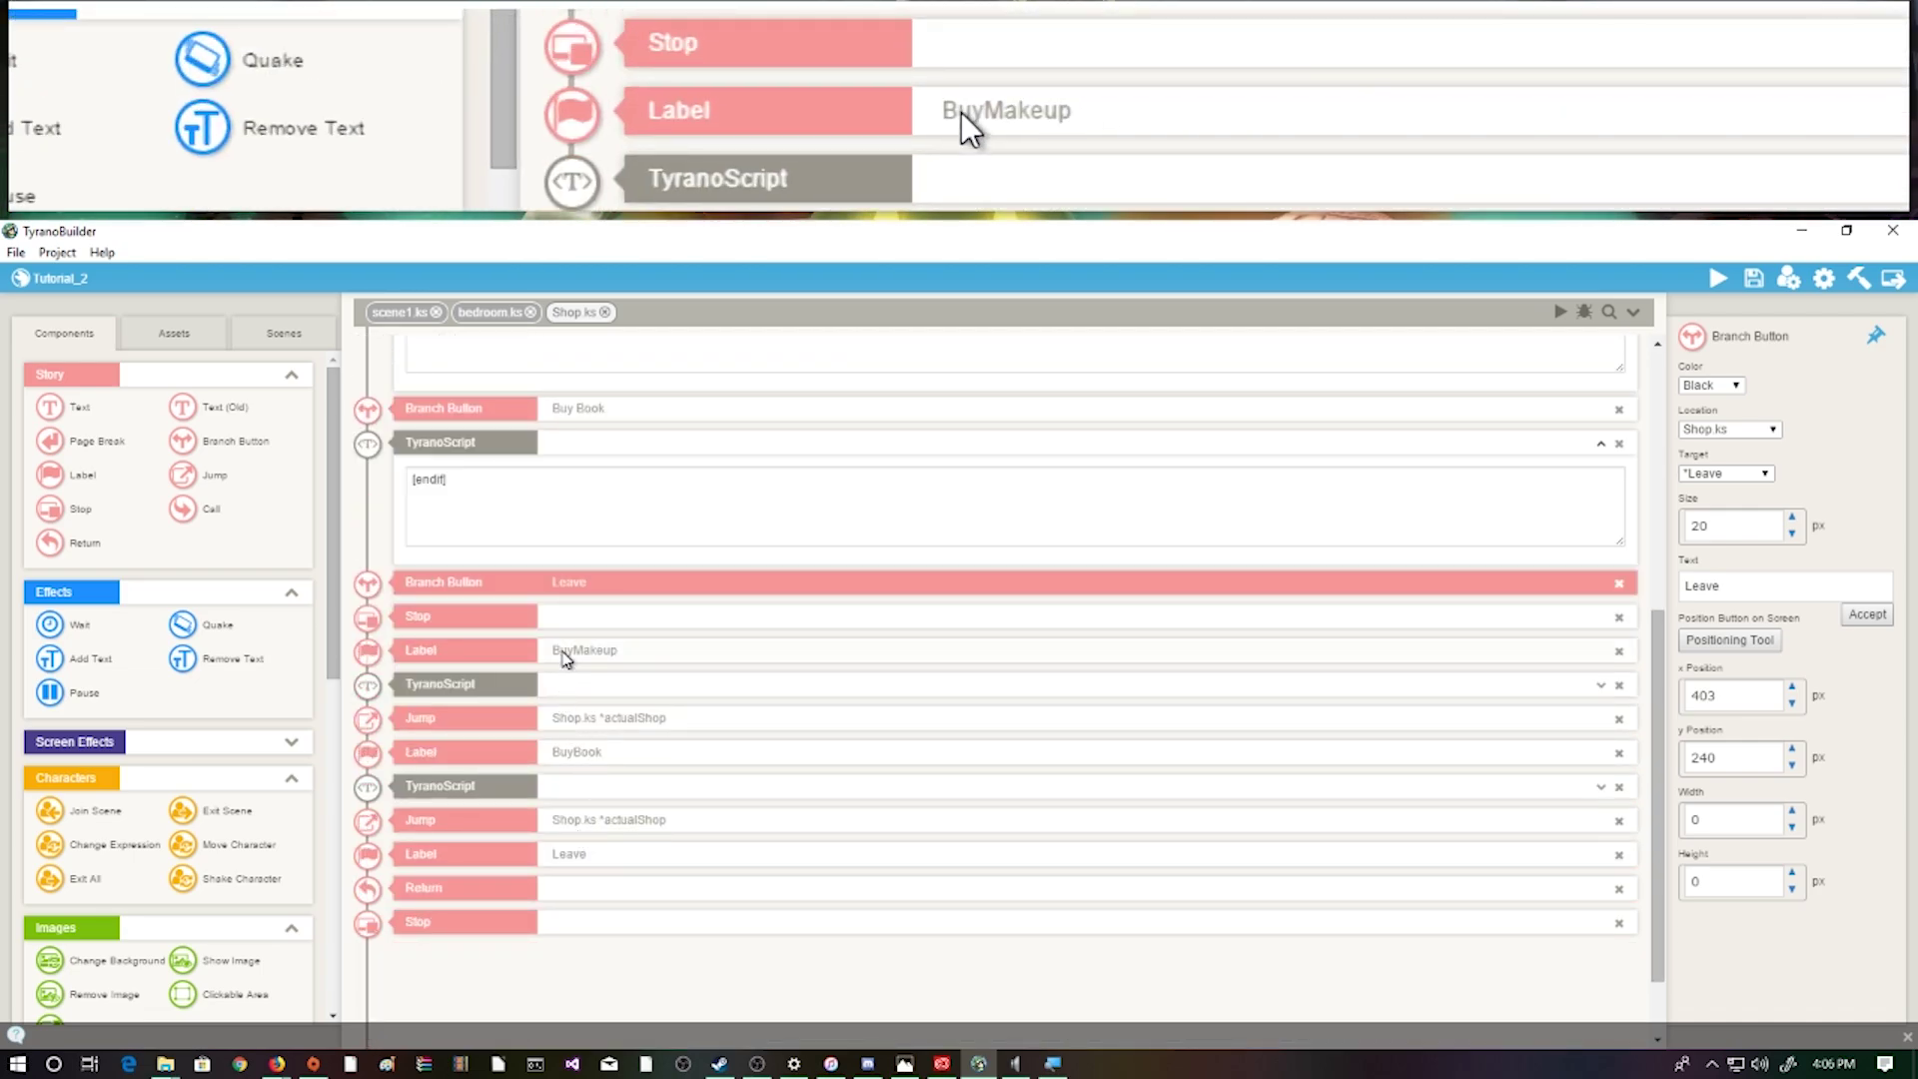
Examine the BuyMakeup label's script that sets f.makeup to true, along with its purchase message and the jump to actualShop
click(566, 656)
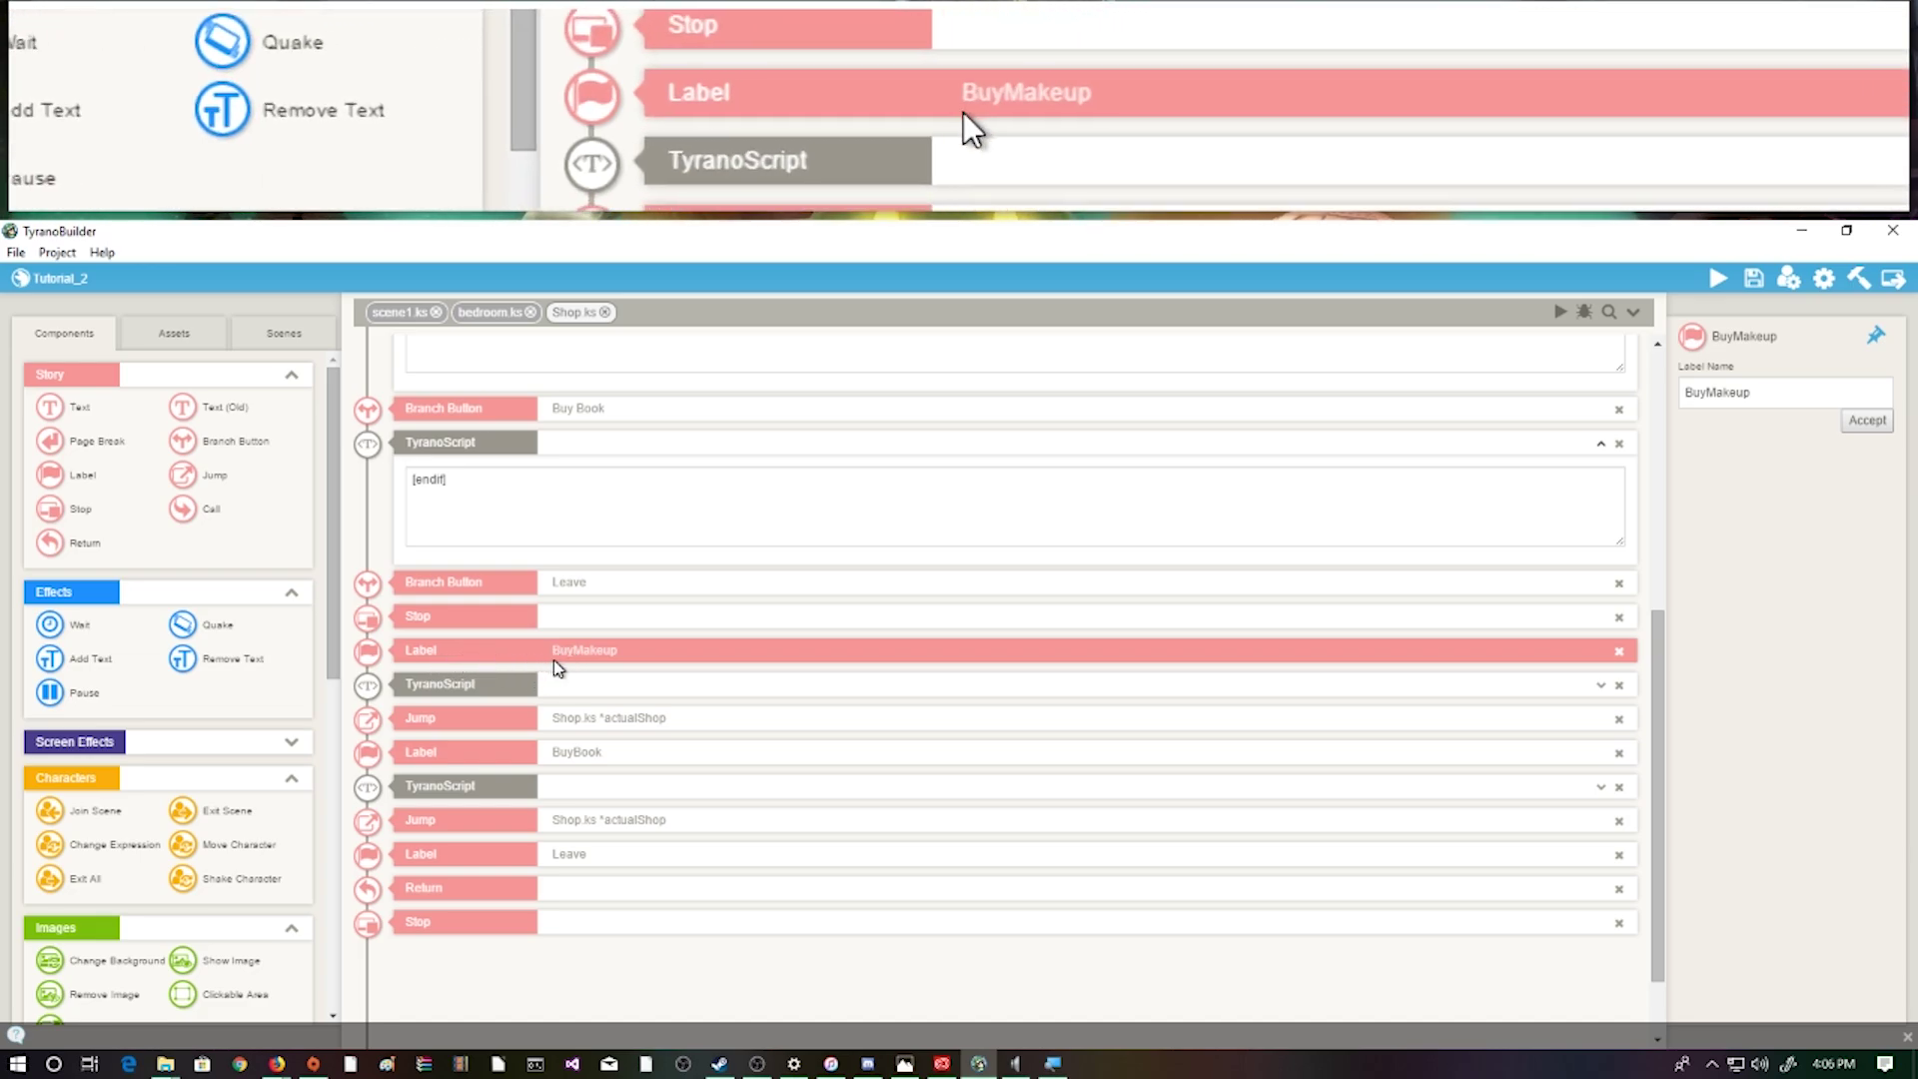
click(531, 695)
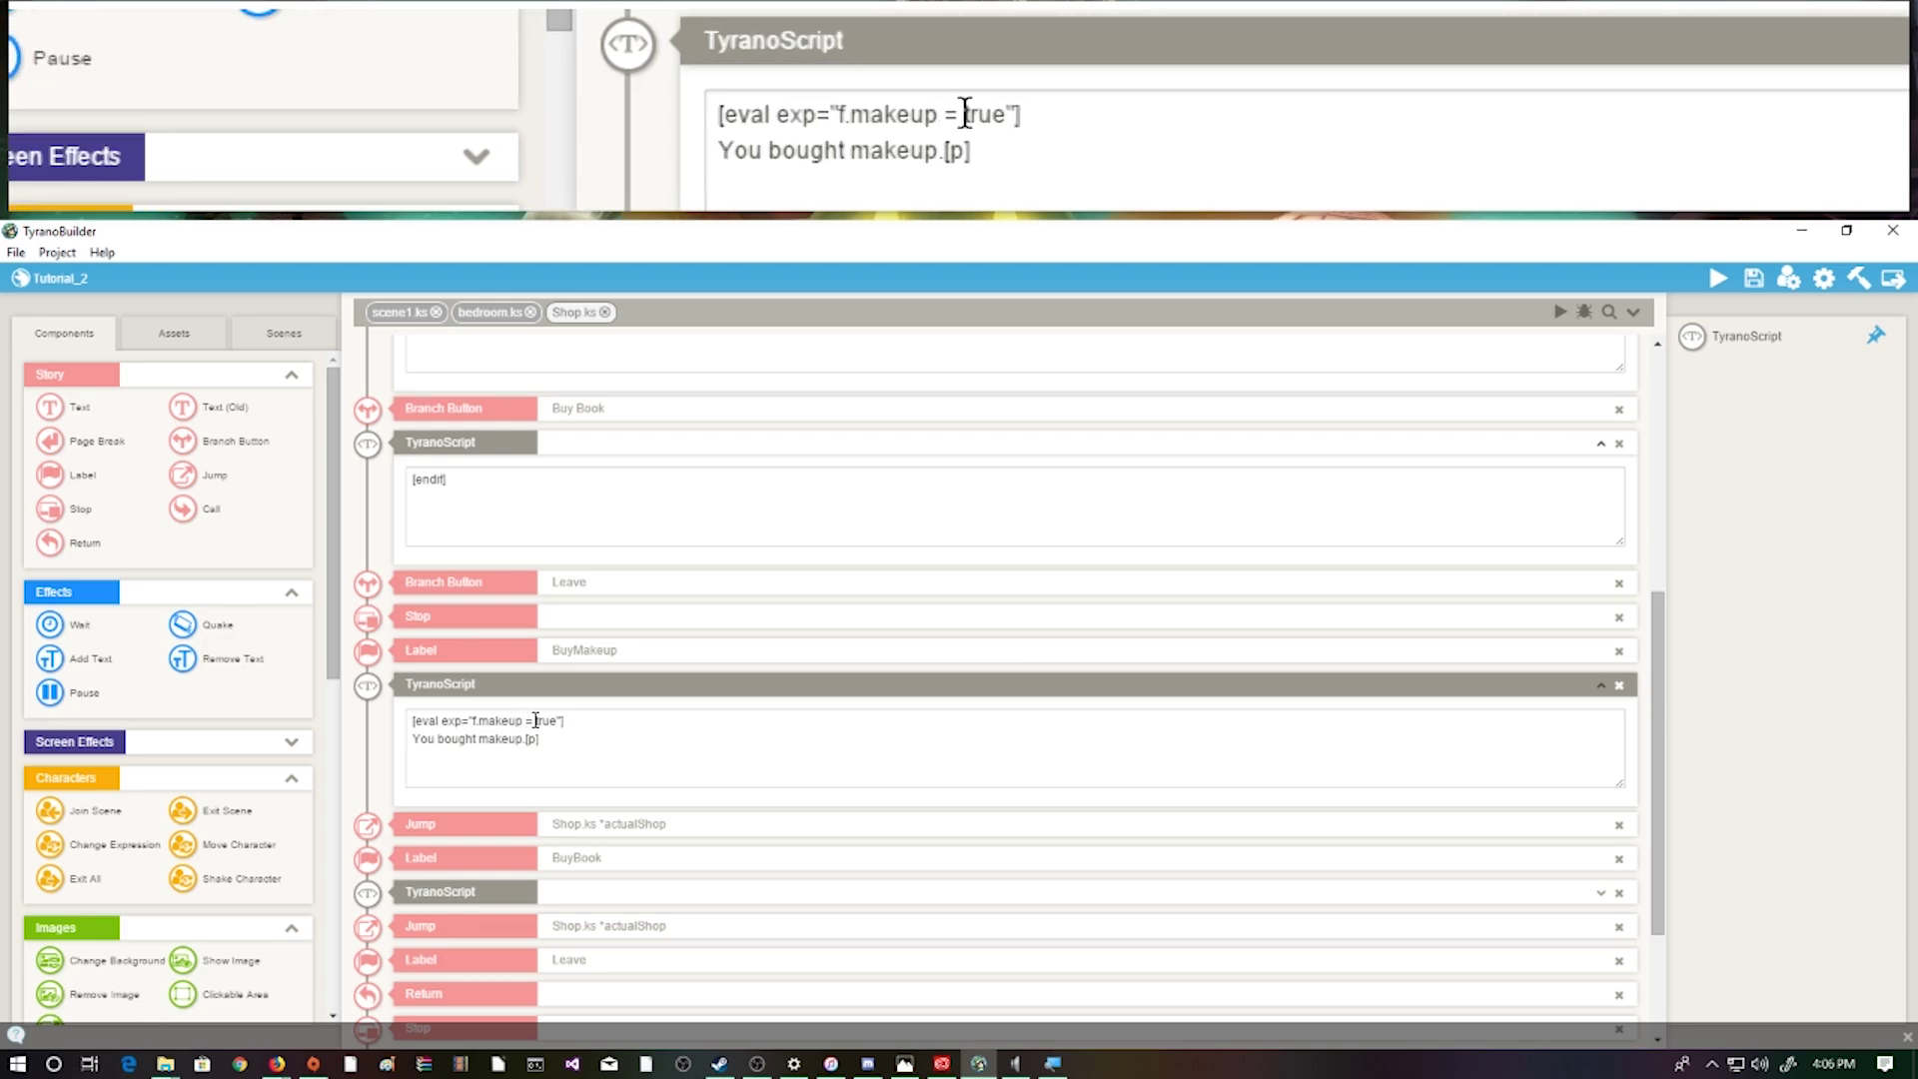
drag(524, 720, 534, 721)
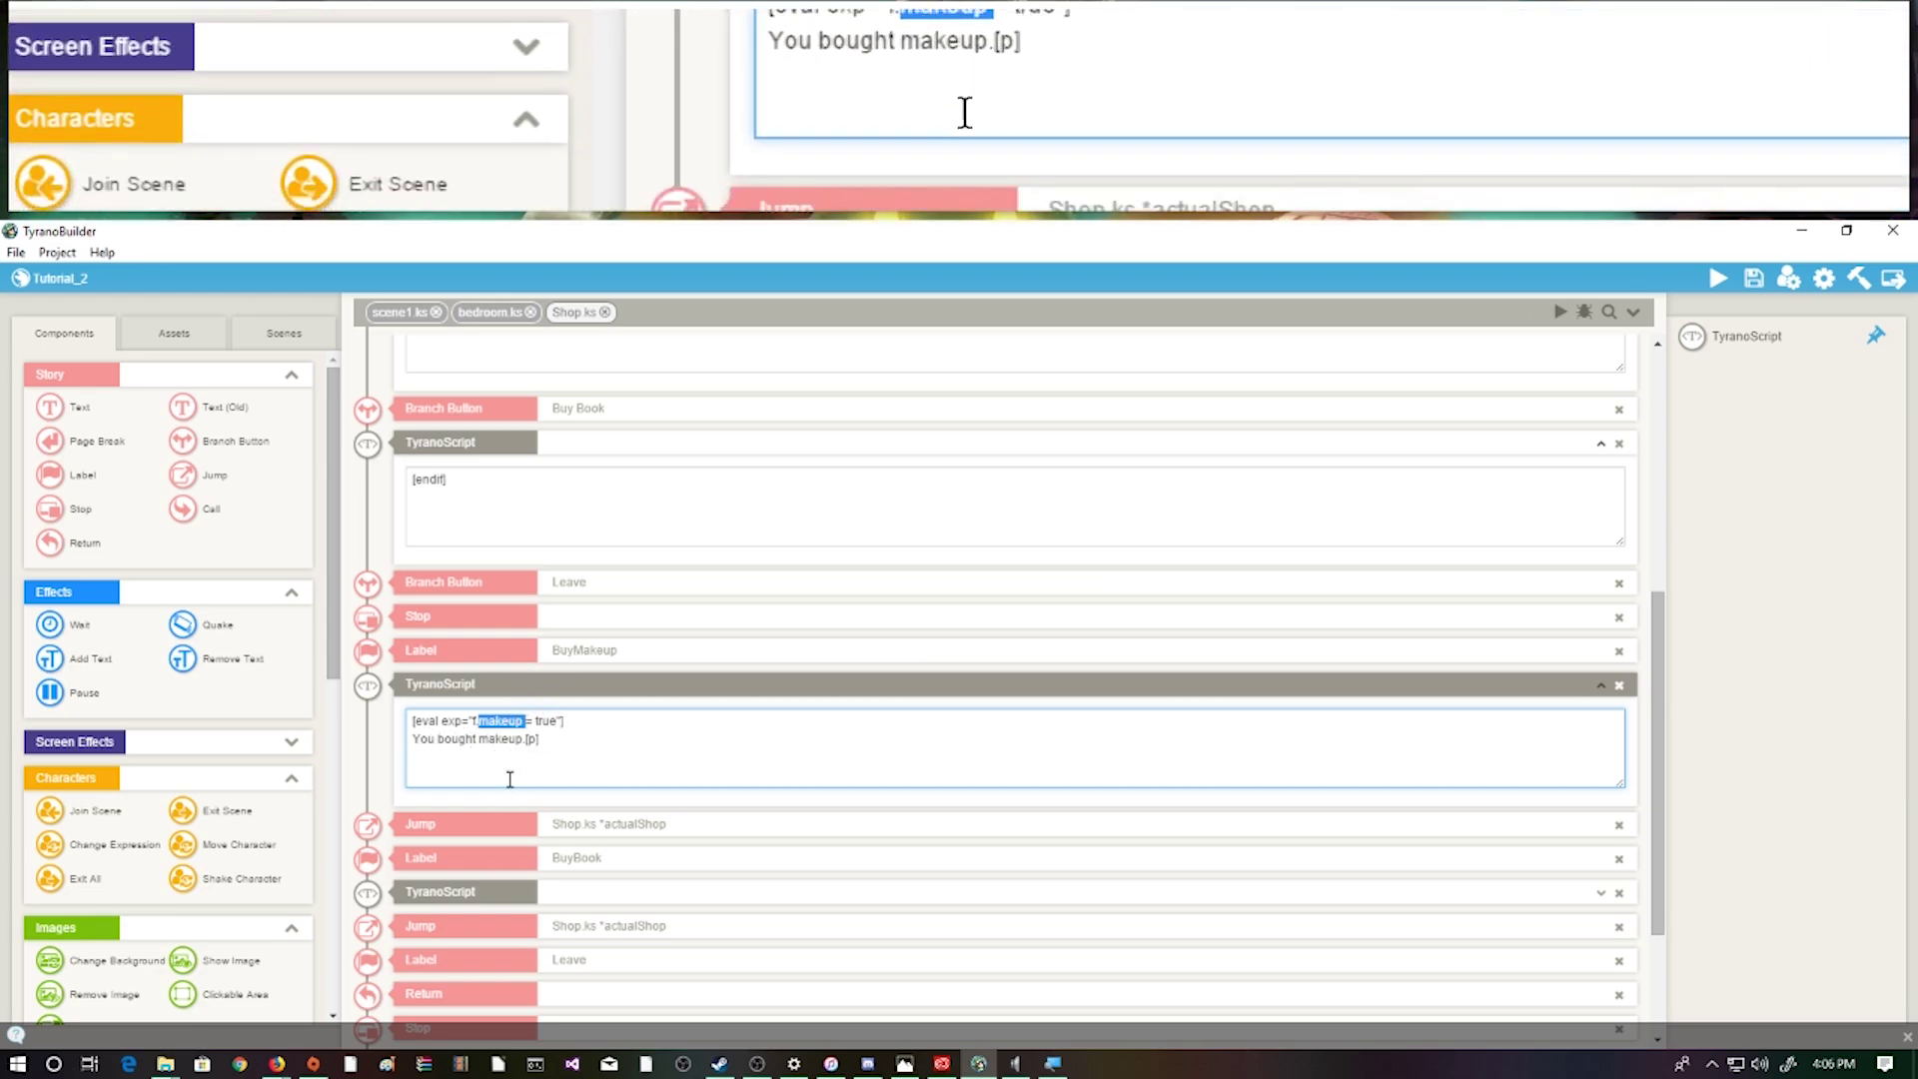
click(559, 745)
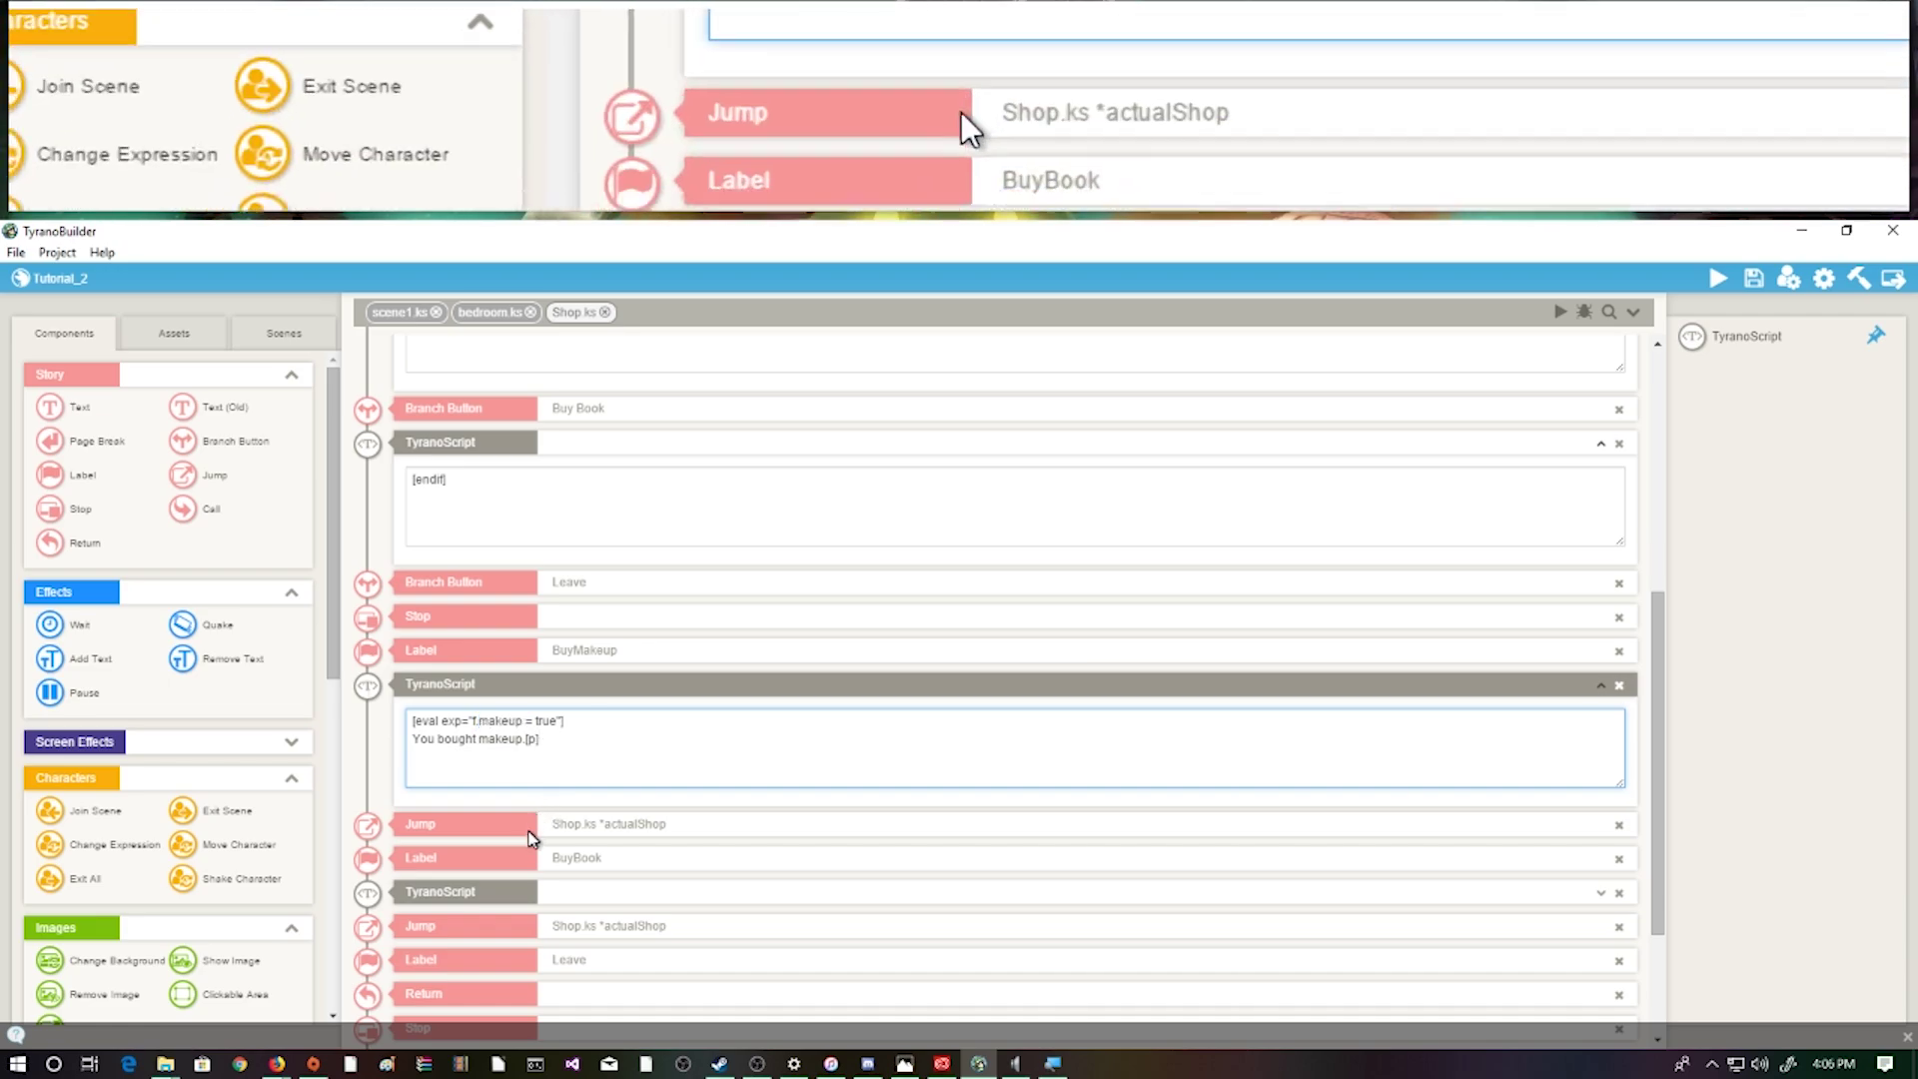
click(545, 831)
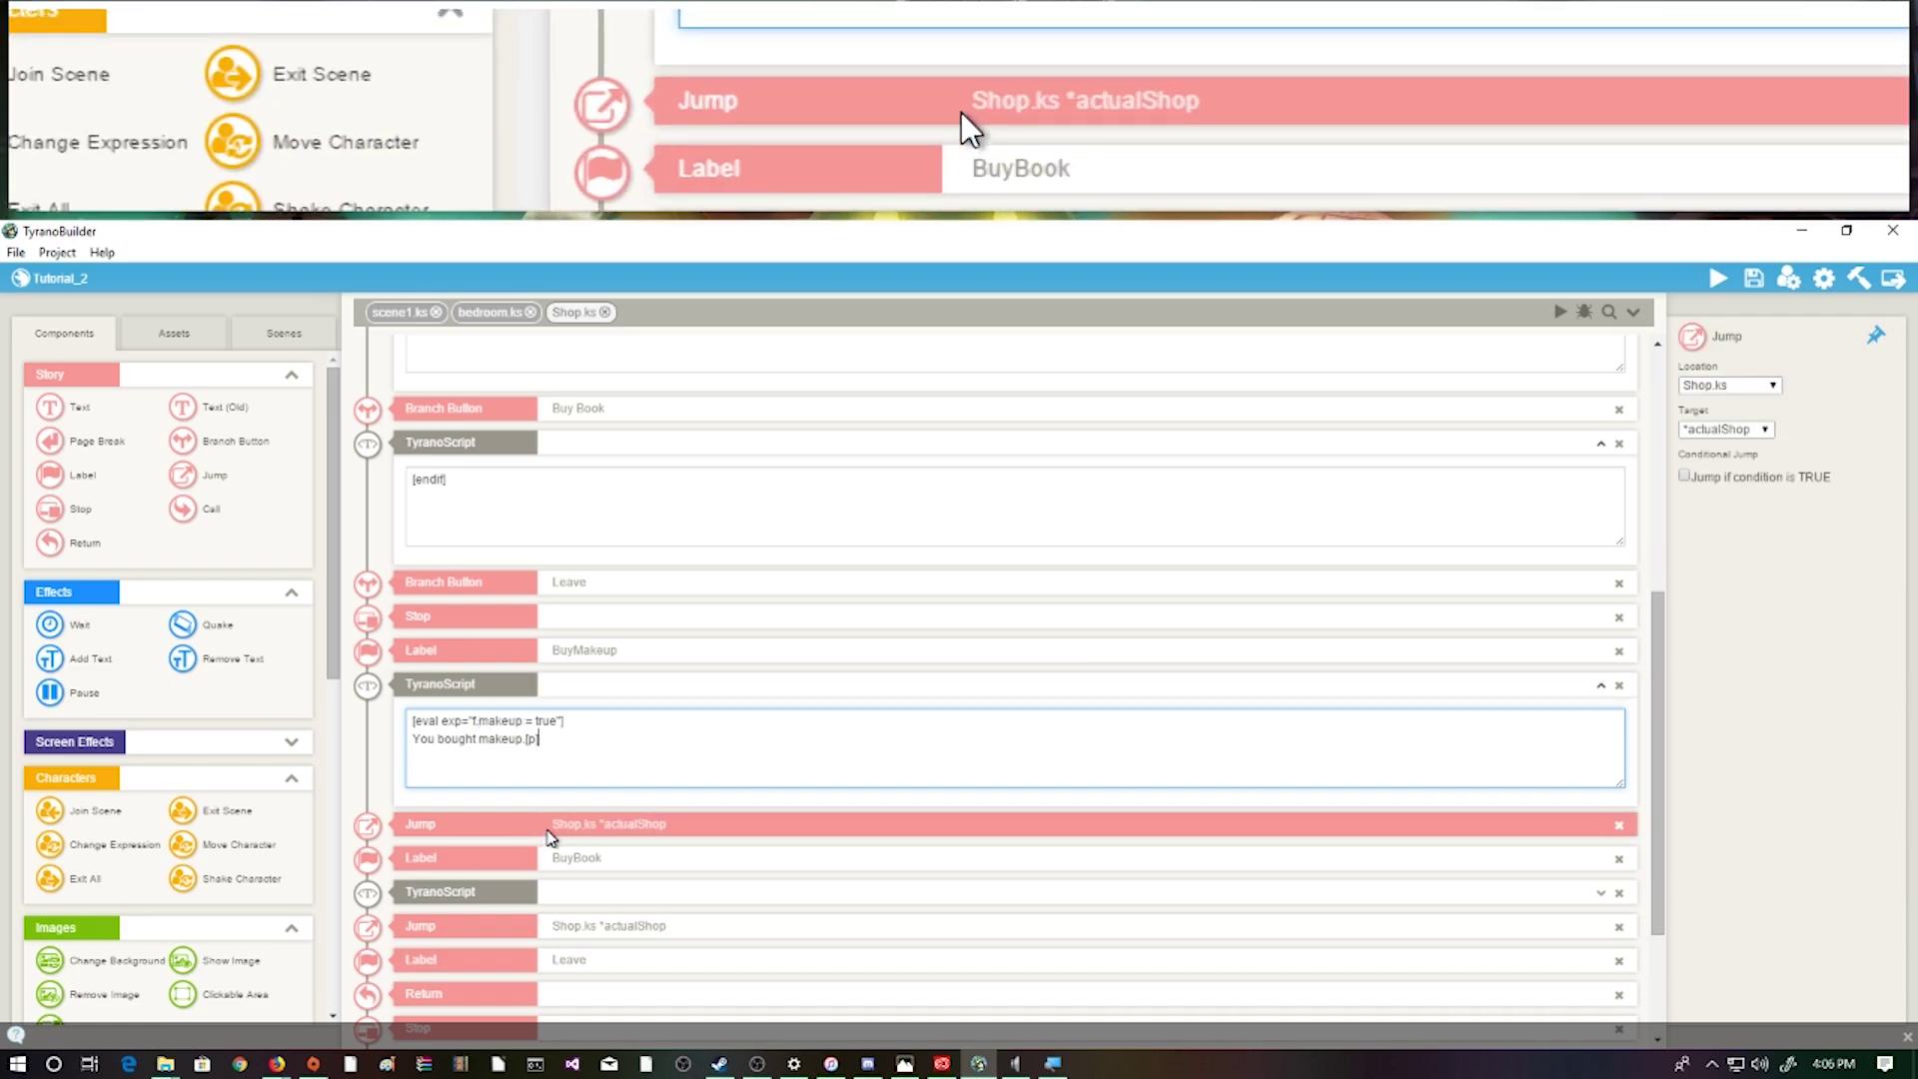
Examine the Leave label and its Return component at the end of Shop.ks
scroll(546, 832, down, 2)
click(499, 765)
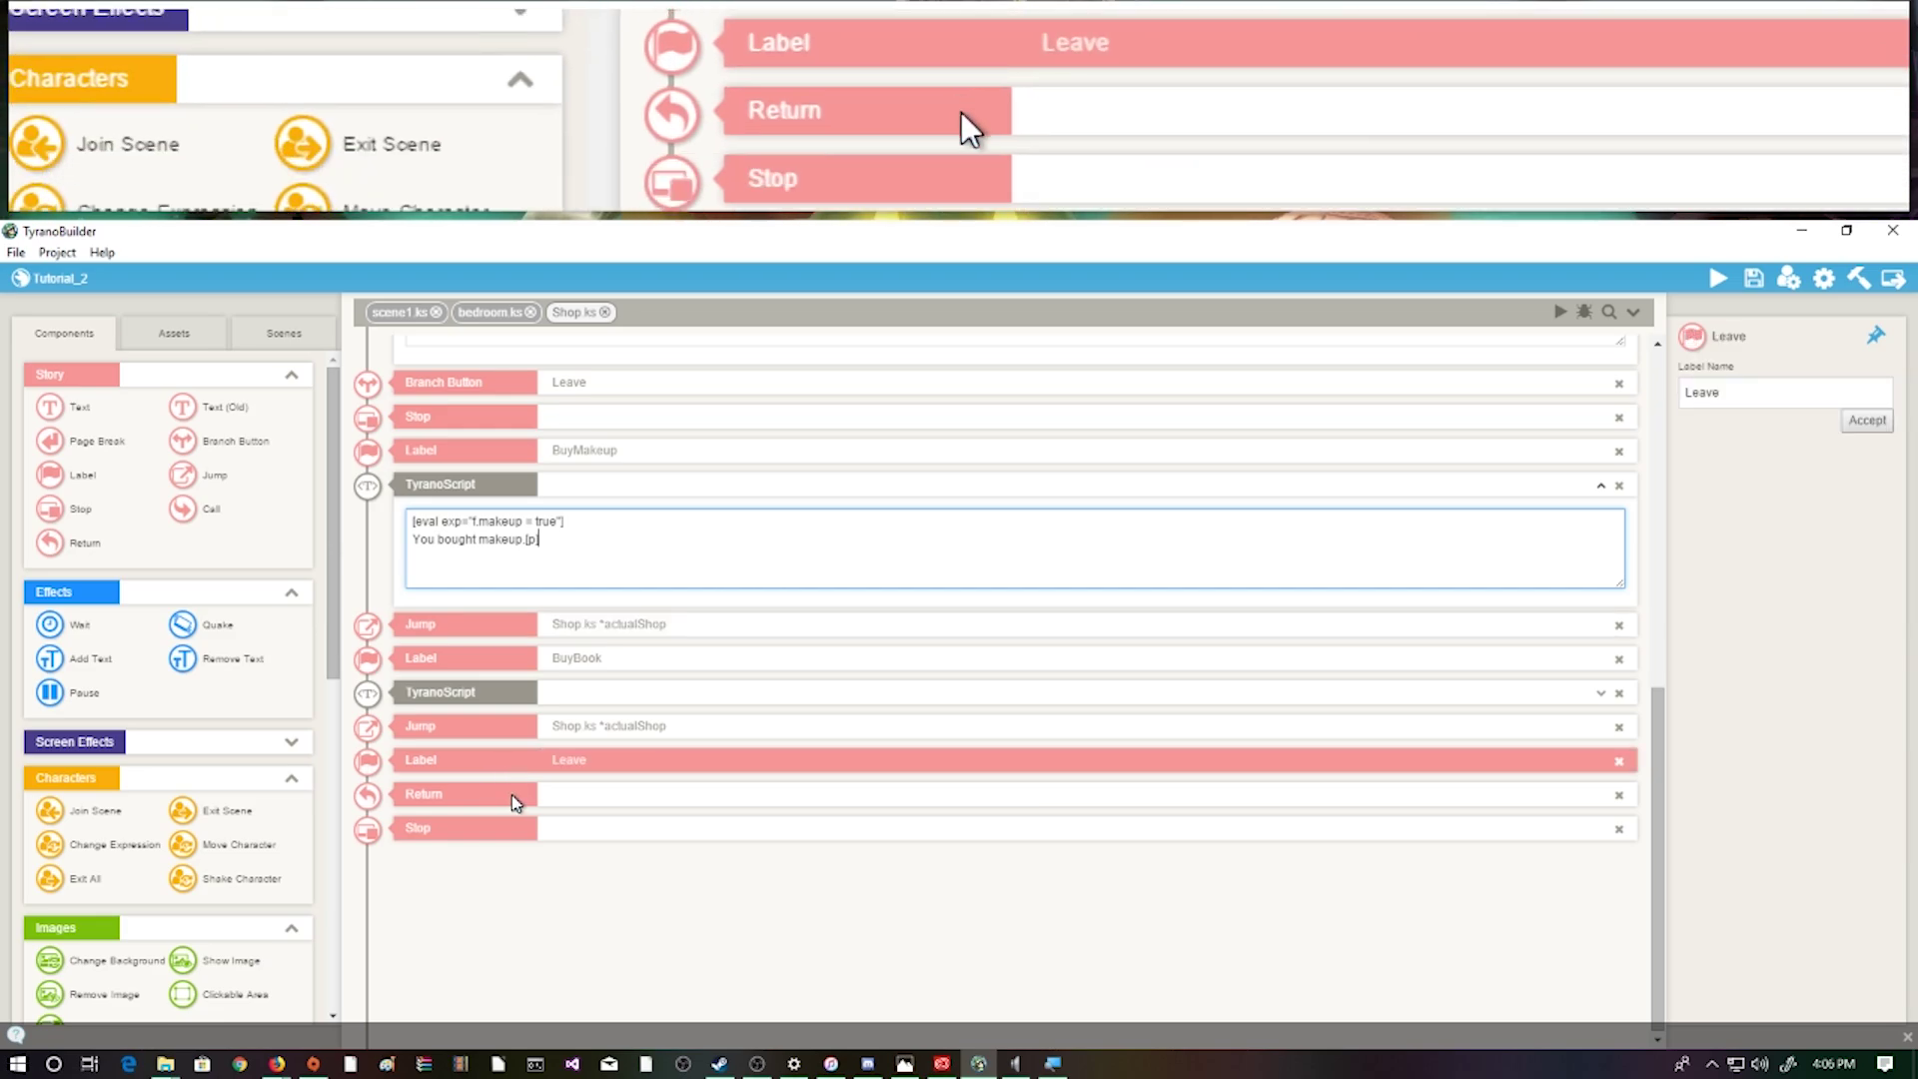
click(515, 799)
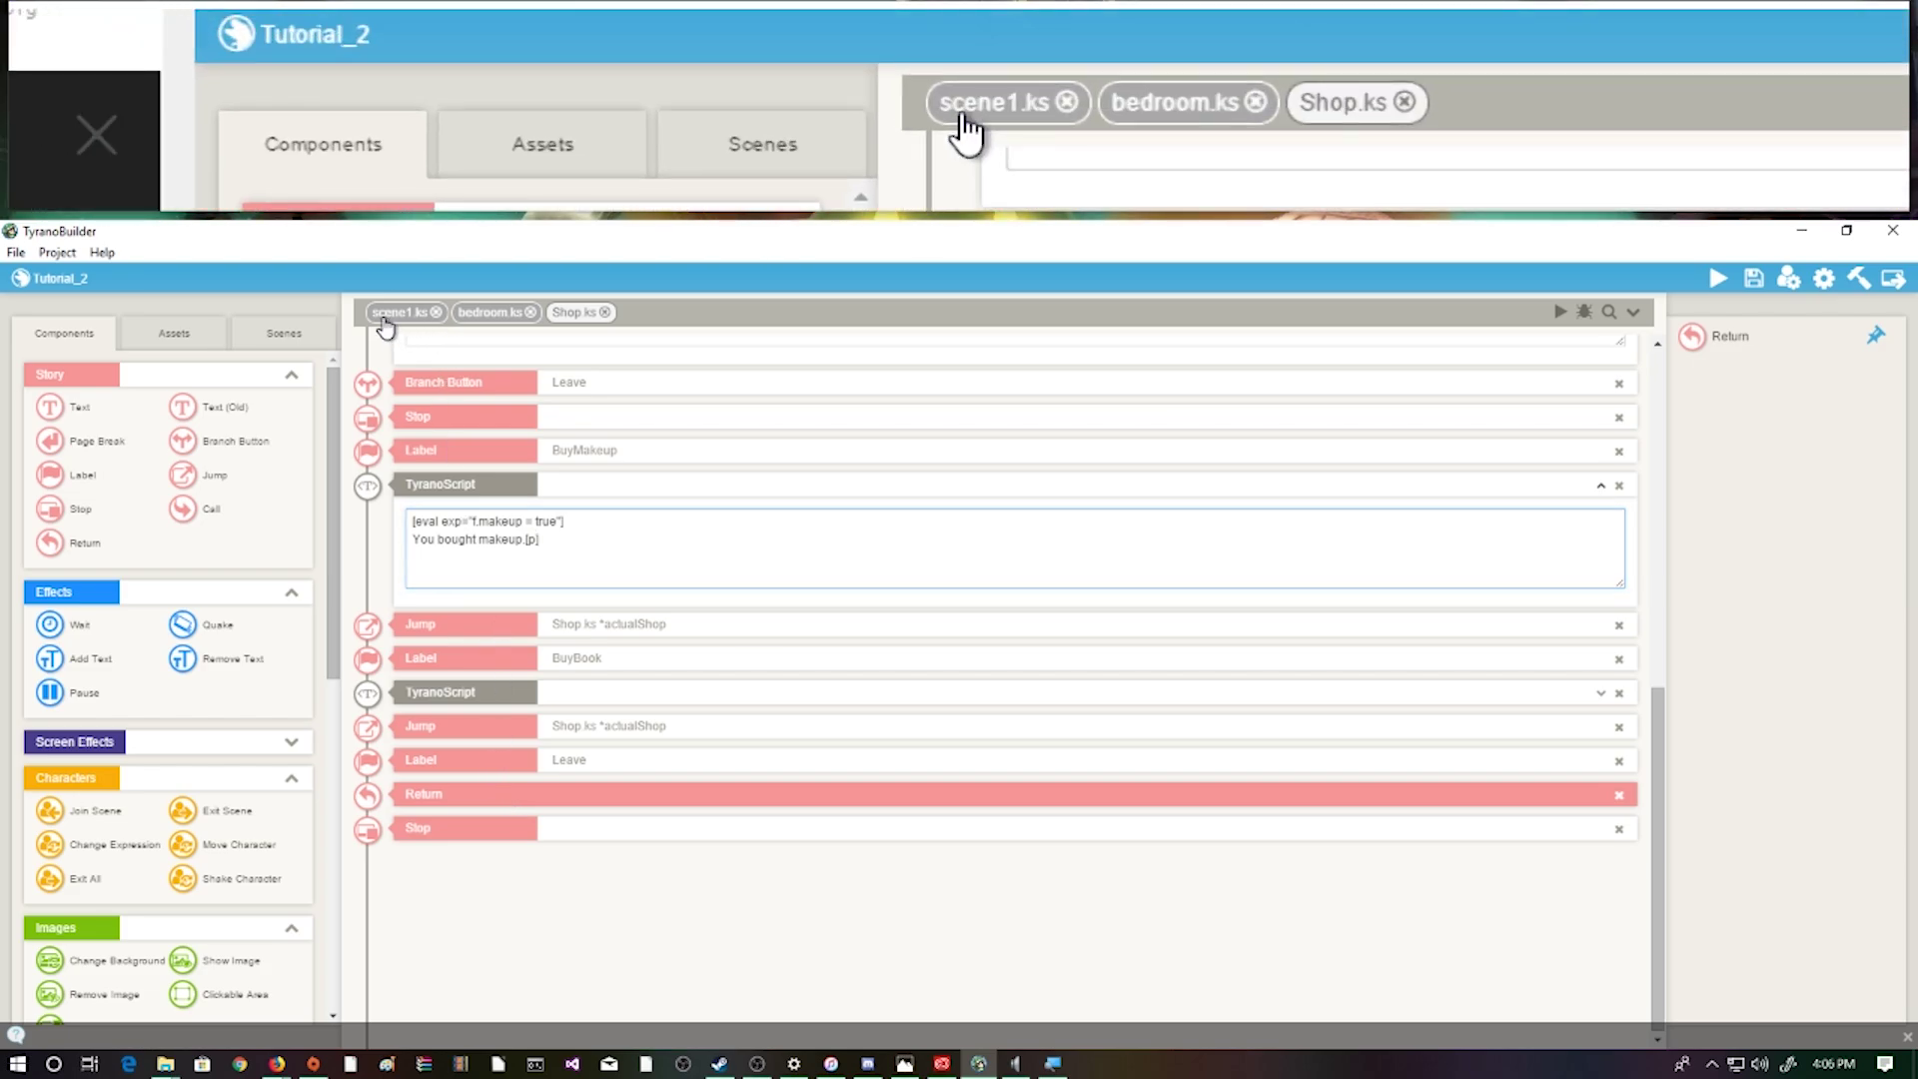
Examine the Exit section of scene1.ks, from its label and home-day.jpg background to the shop call and ChooseRoom jump
click(388, 314)
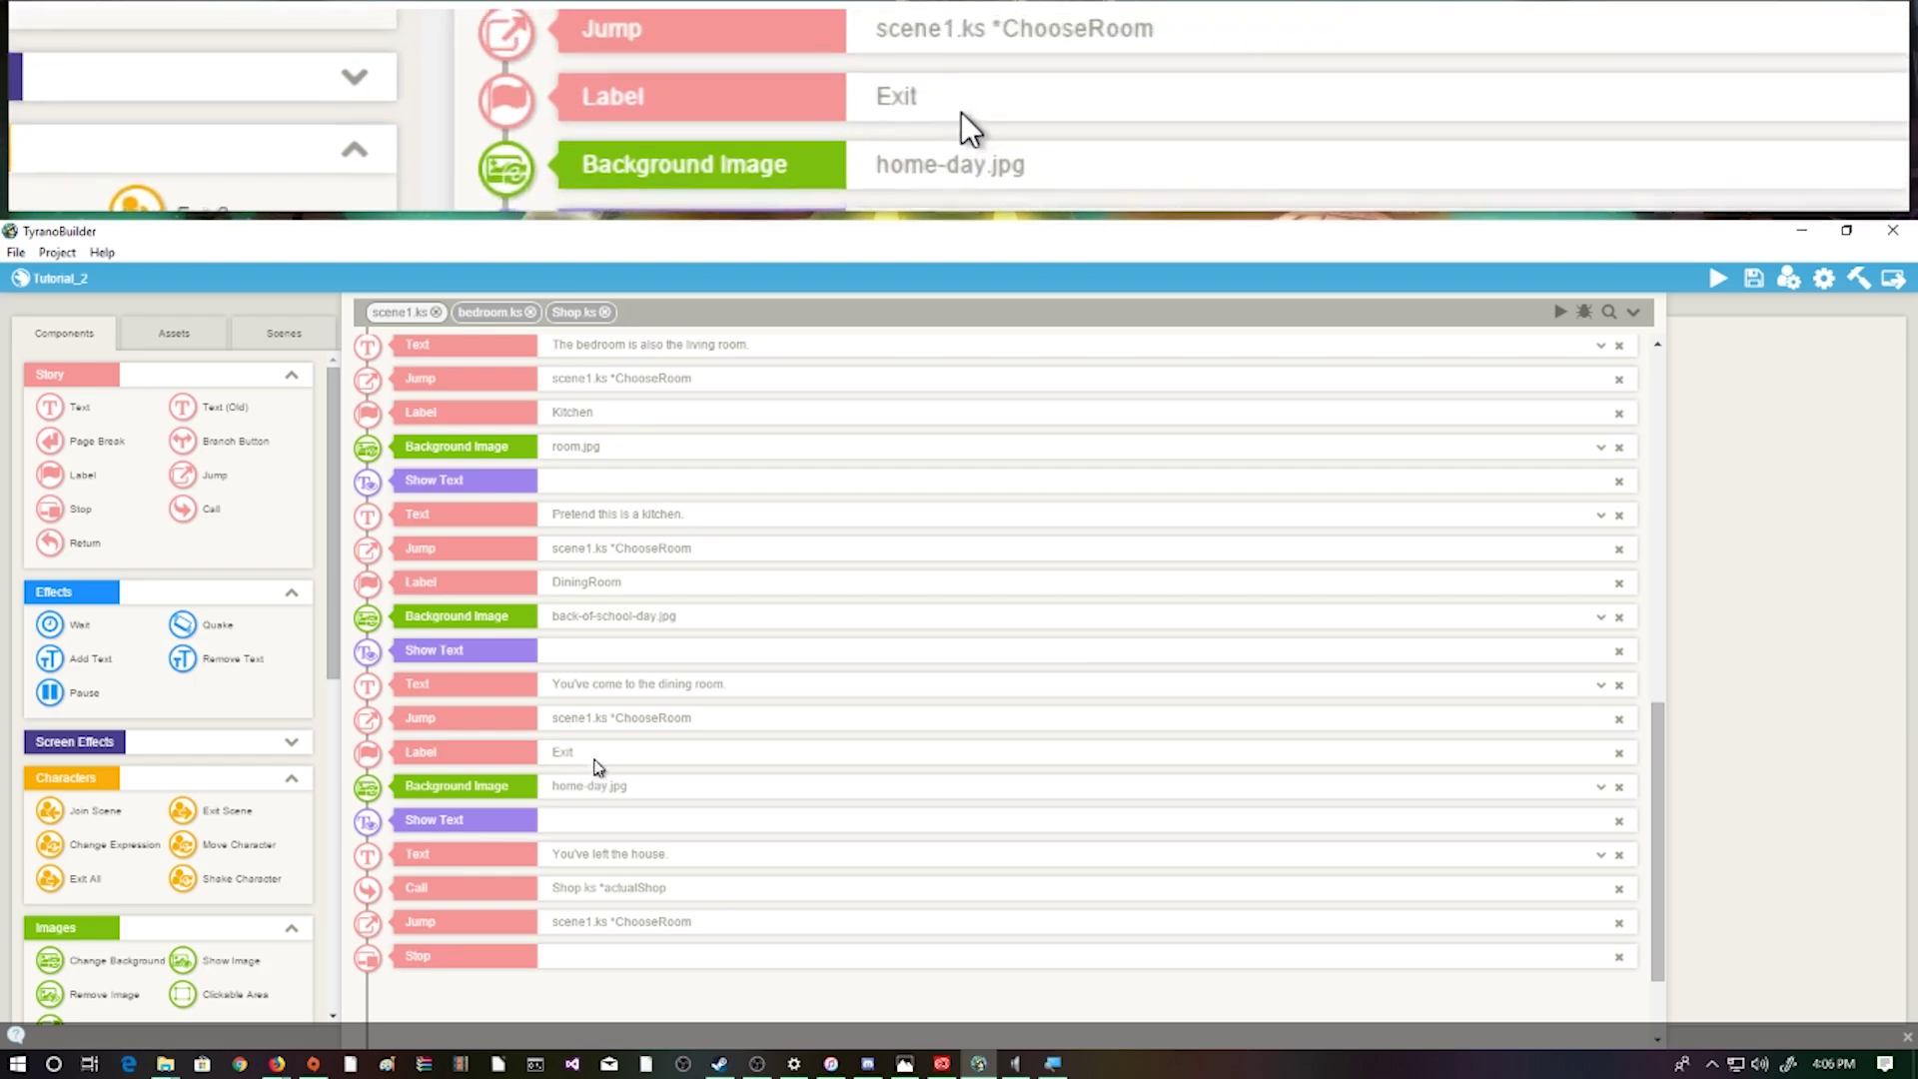
click(597, 763)
click(602, 787)
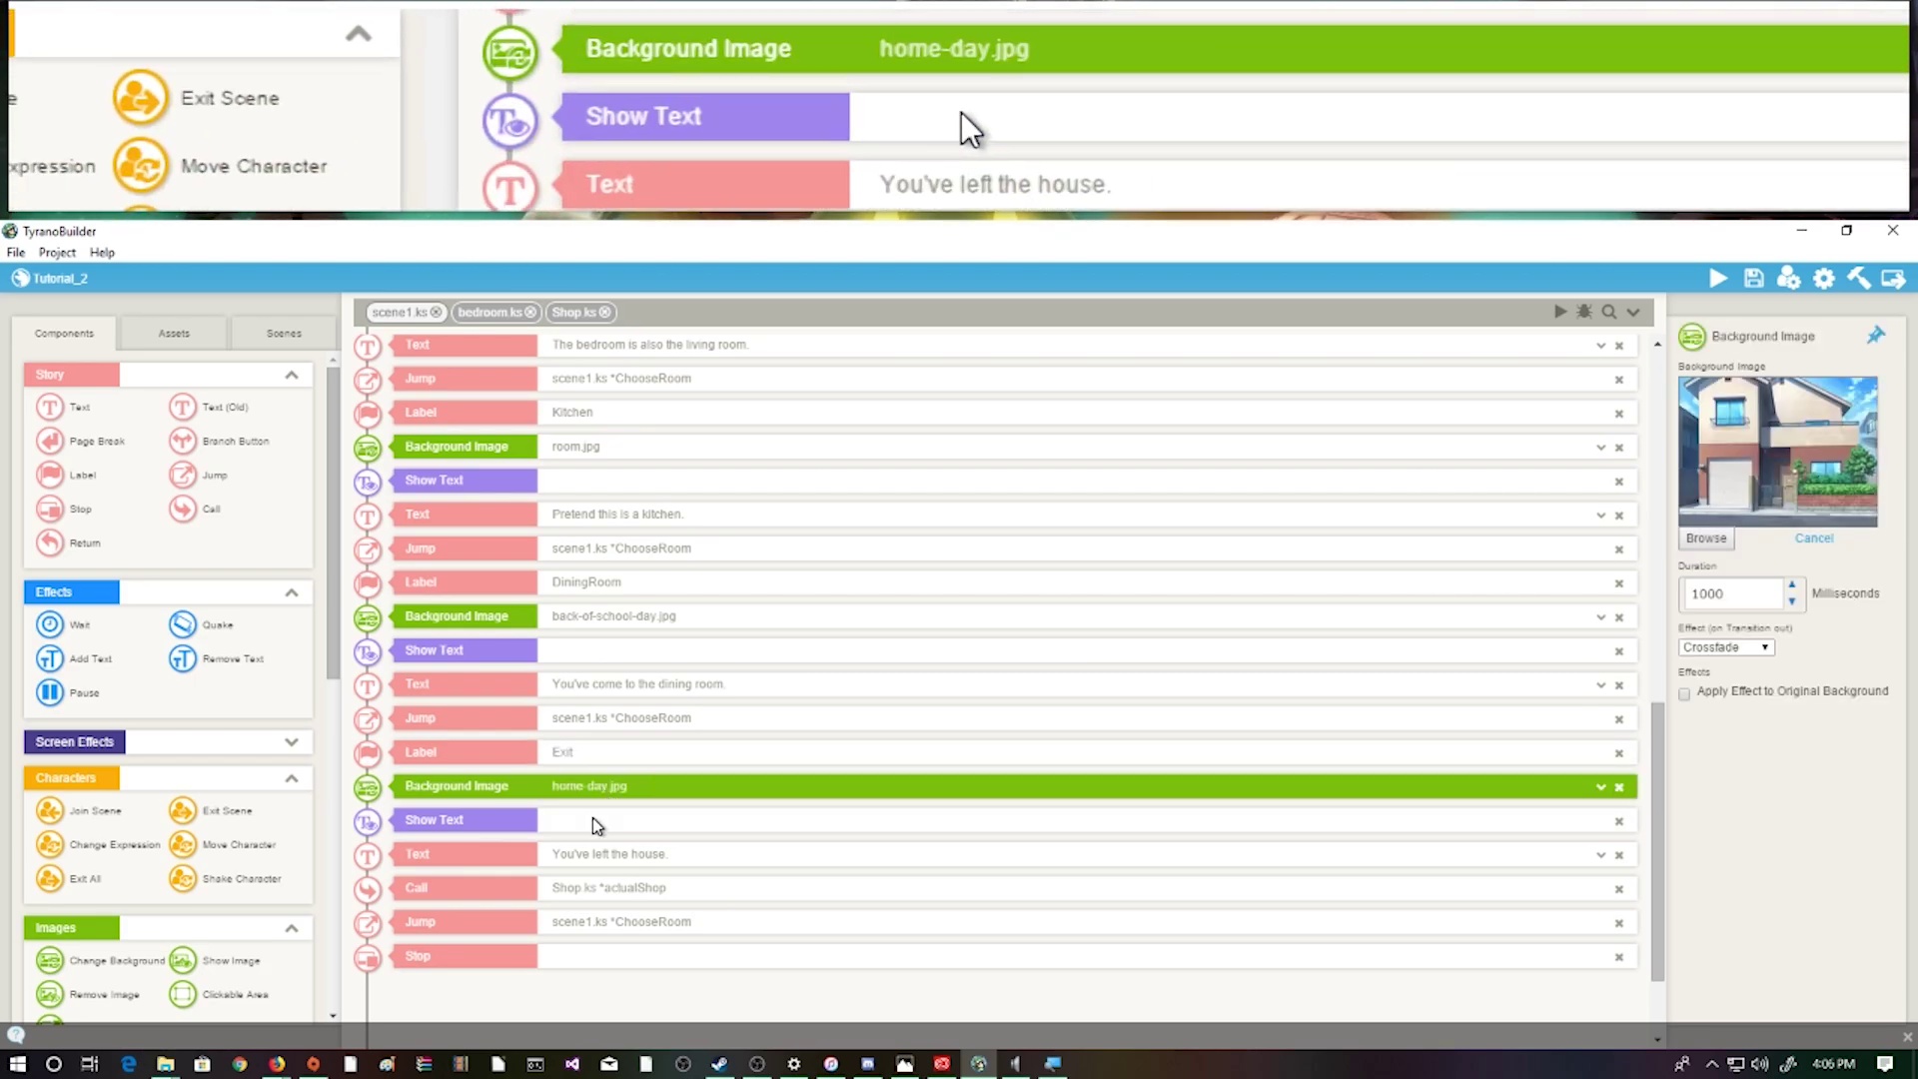
click(597, 821)
click(605, 855)
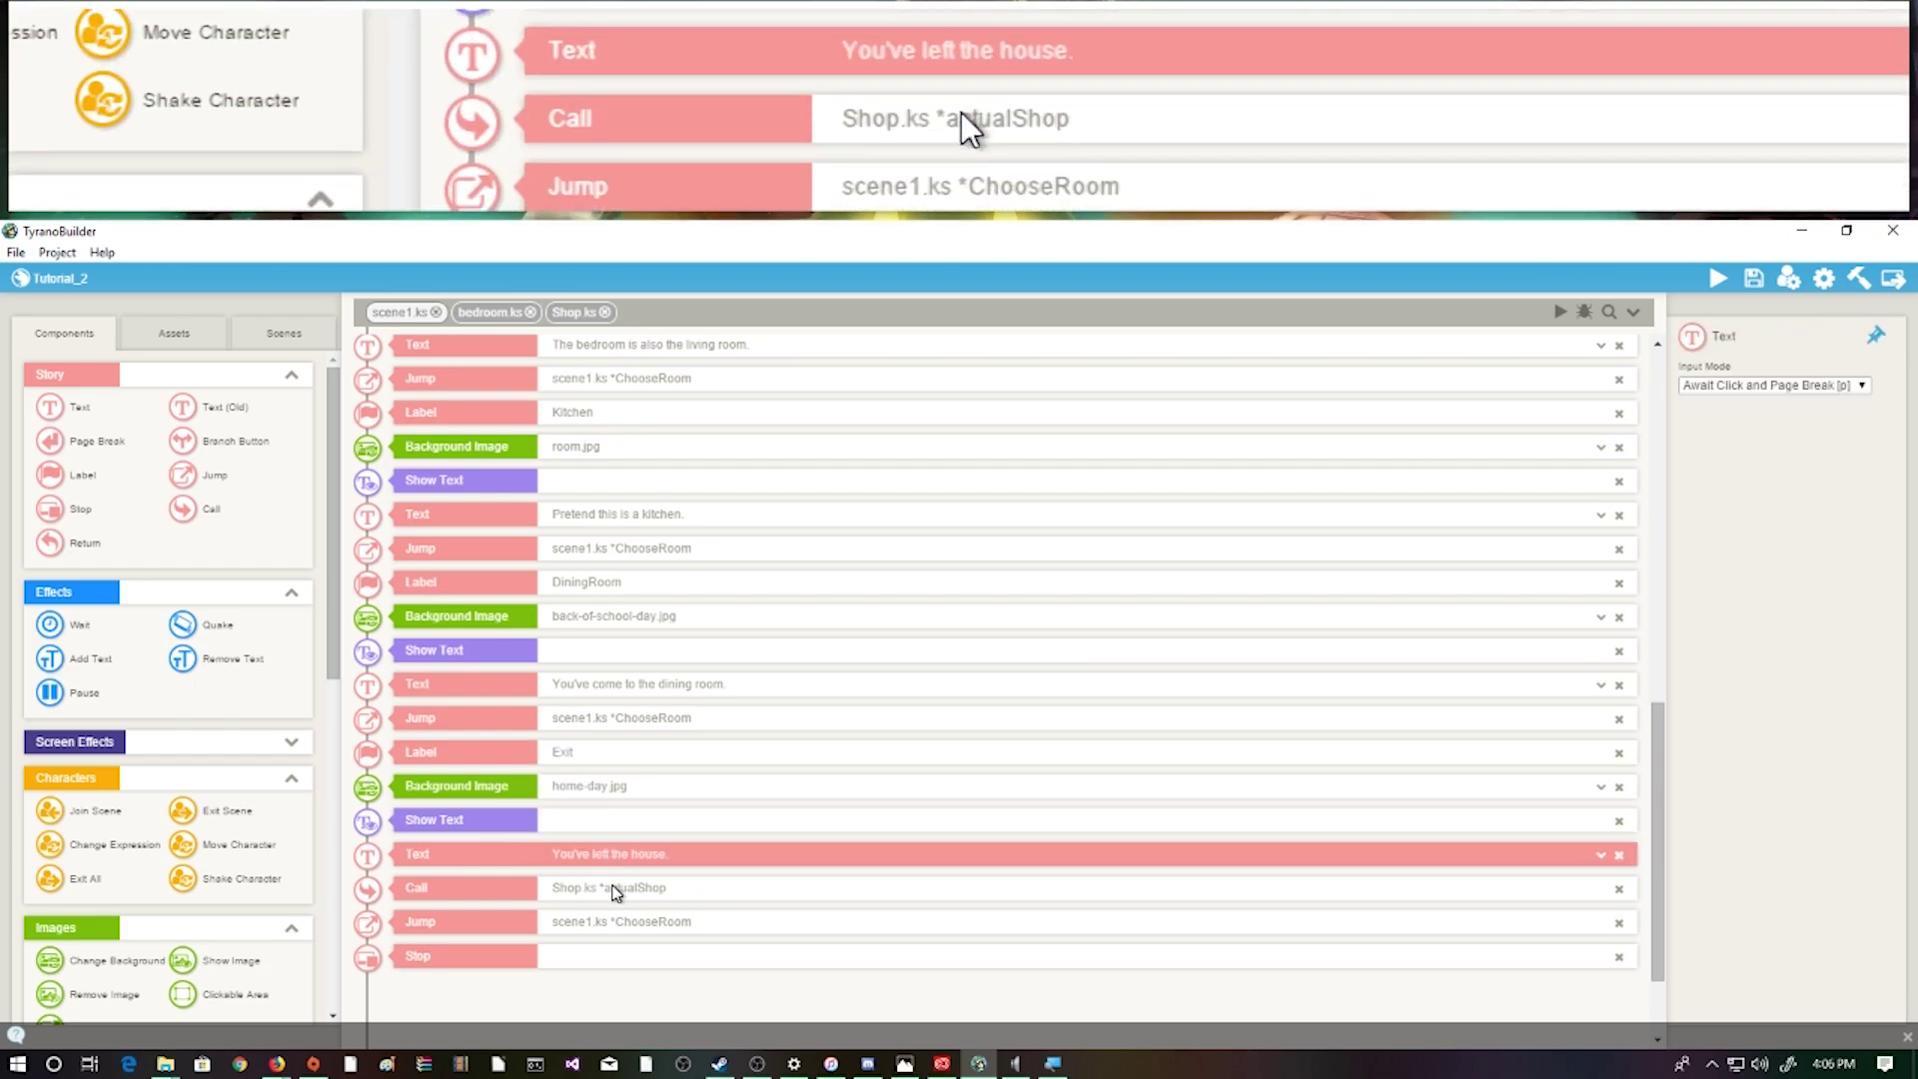
click(616, 889)
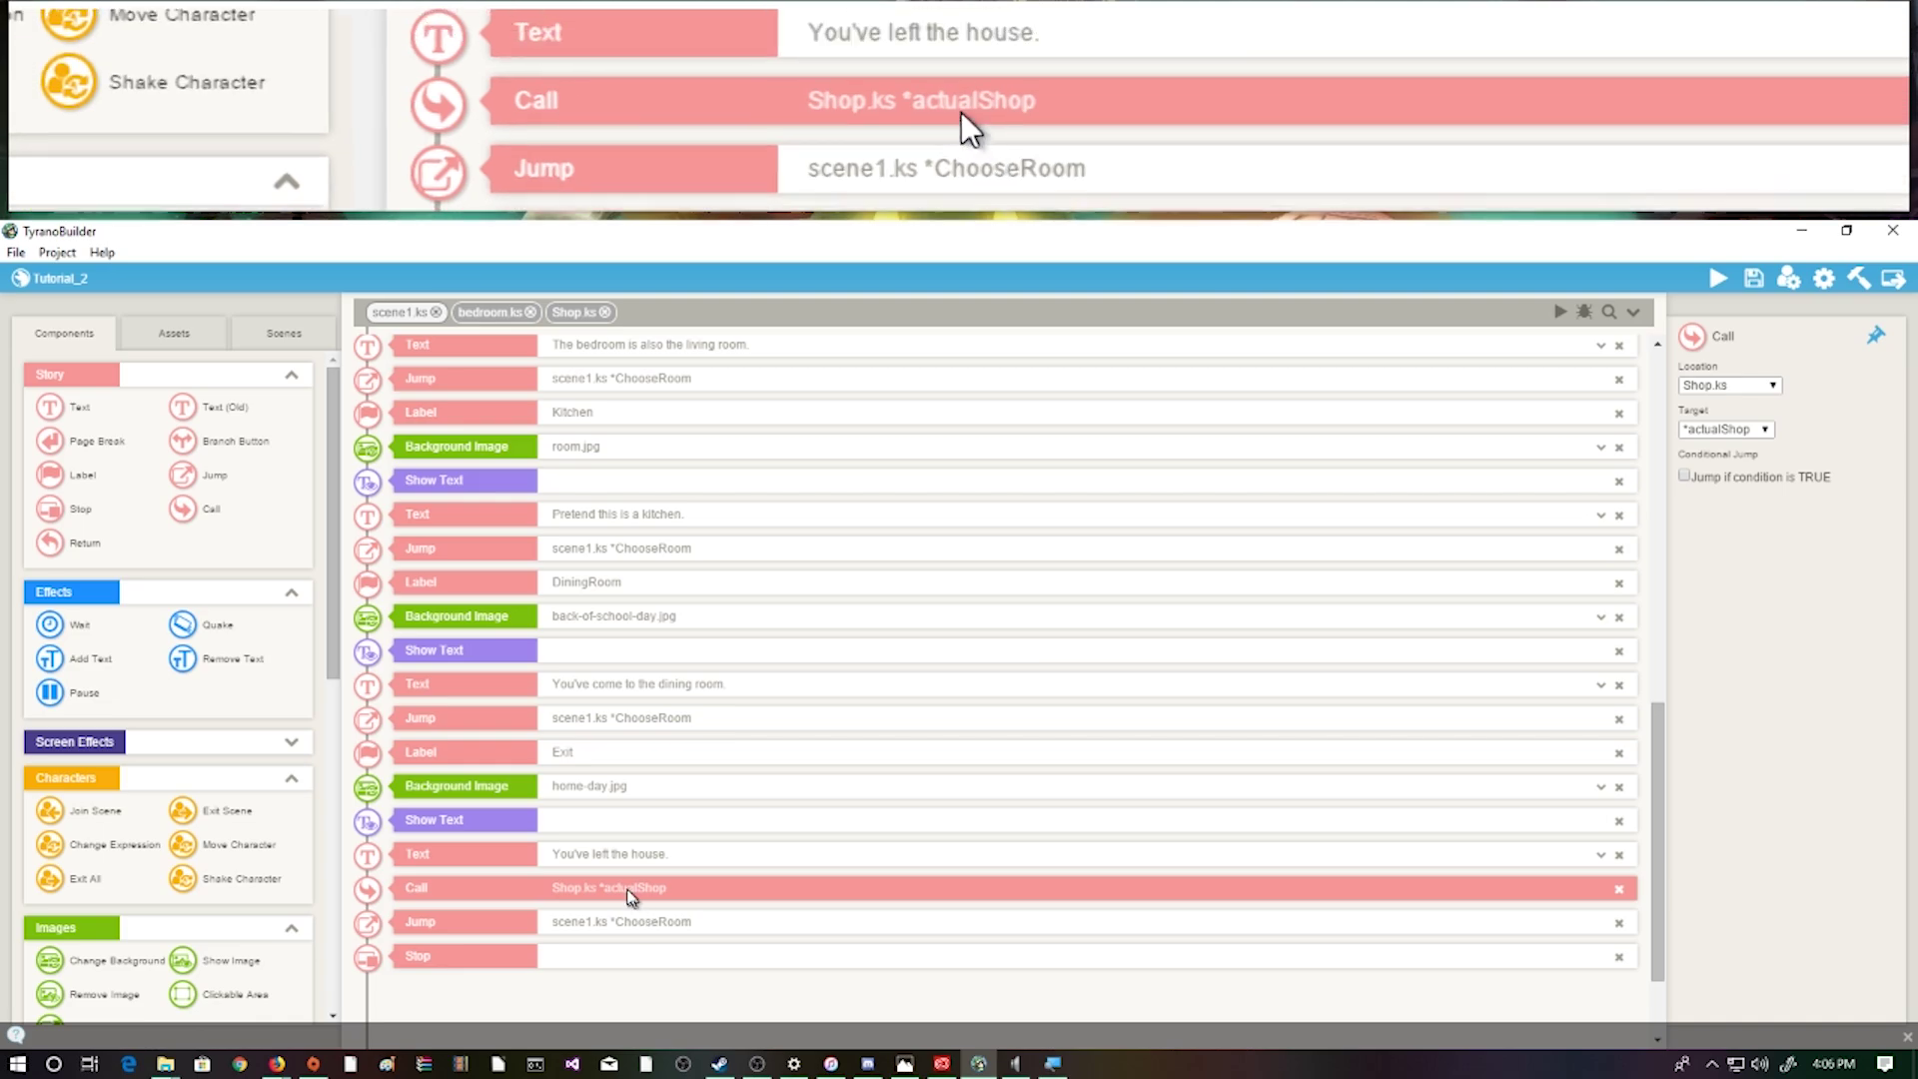
click(444, 911)
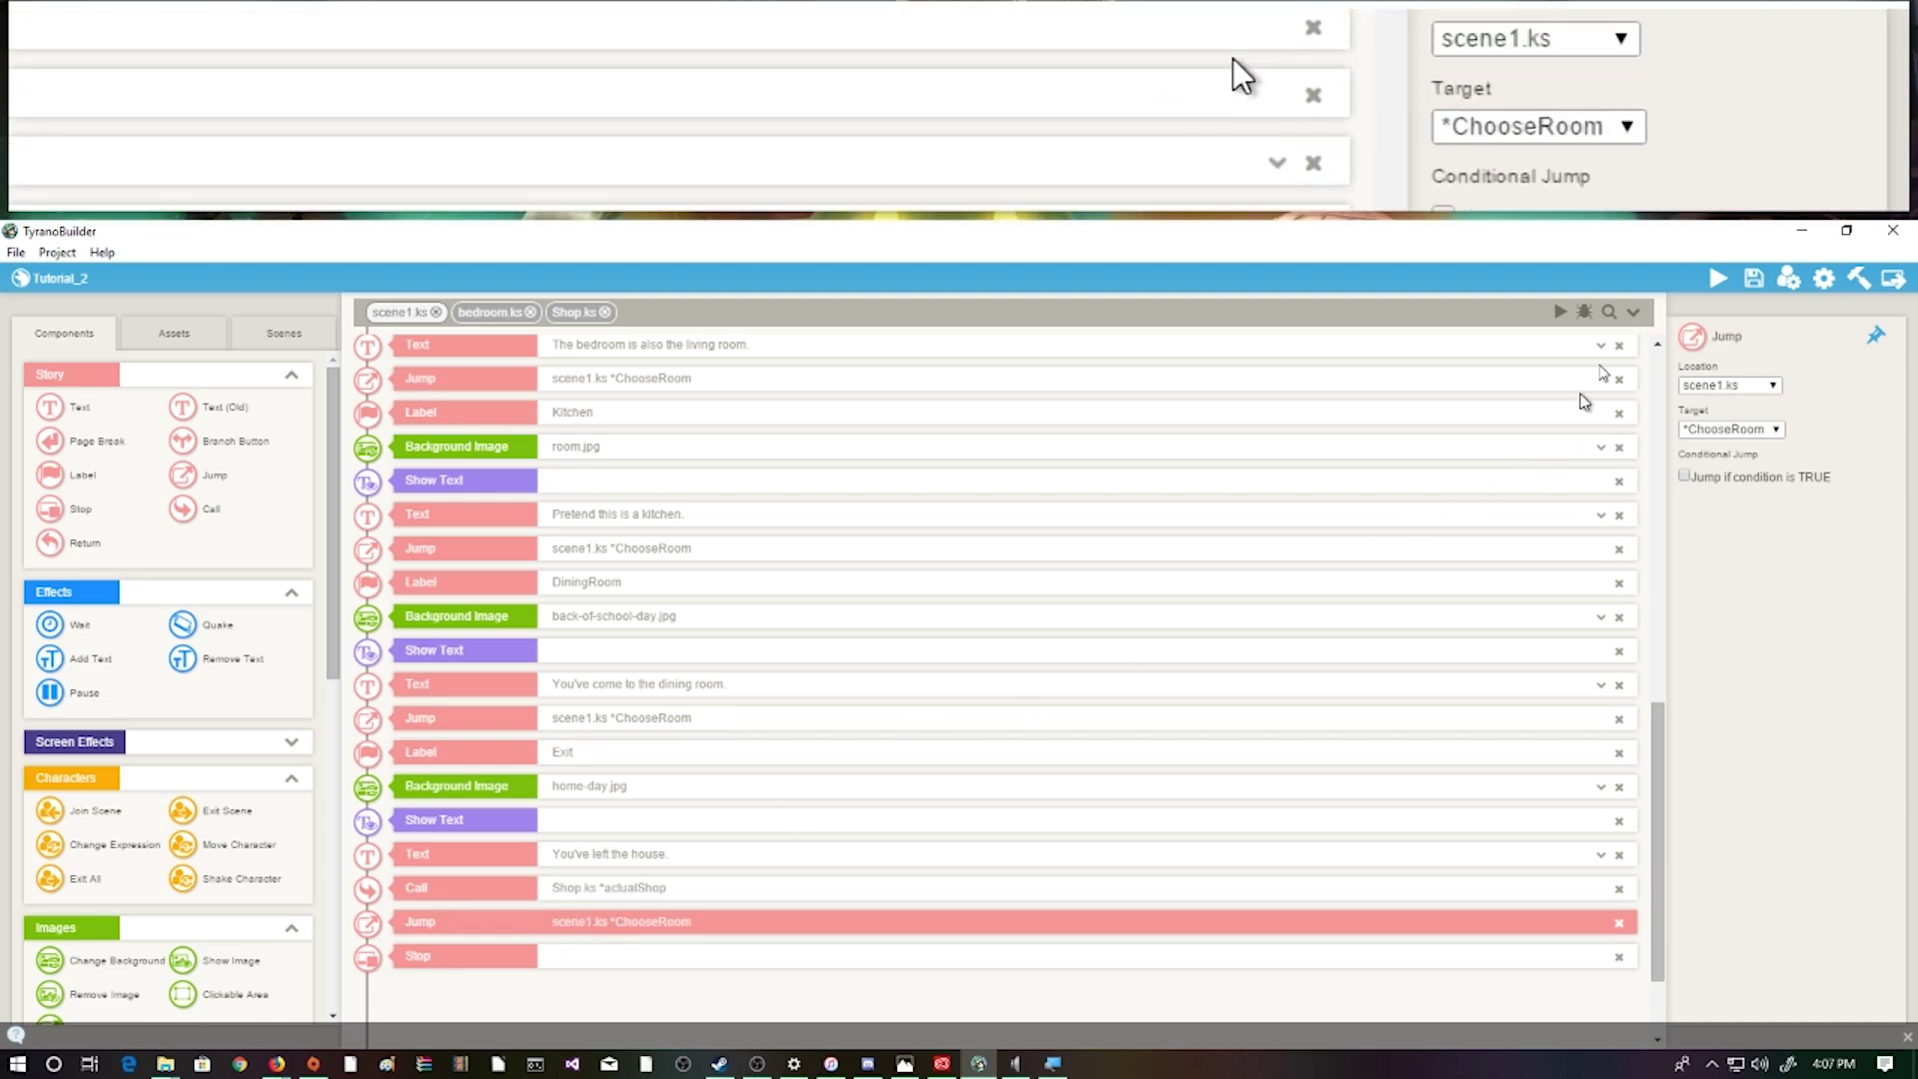
Preview the game from scene1.ks, enter the bedroom, read through its messages to the available choices, and leave
click(1559, 312)
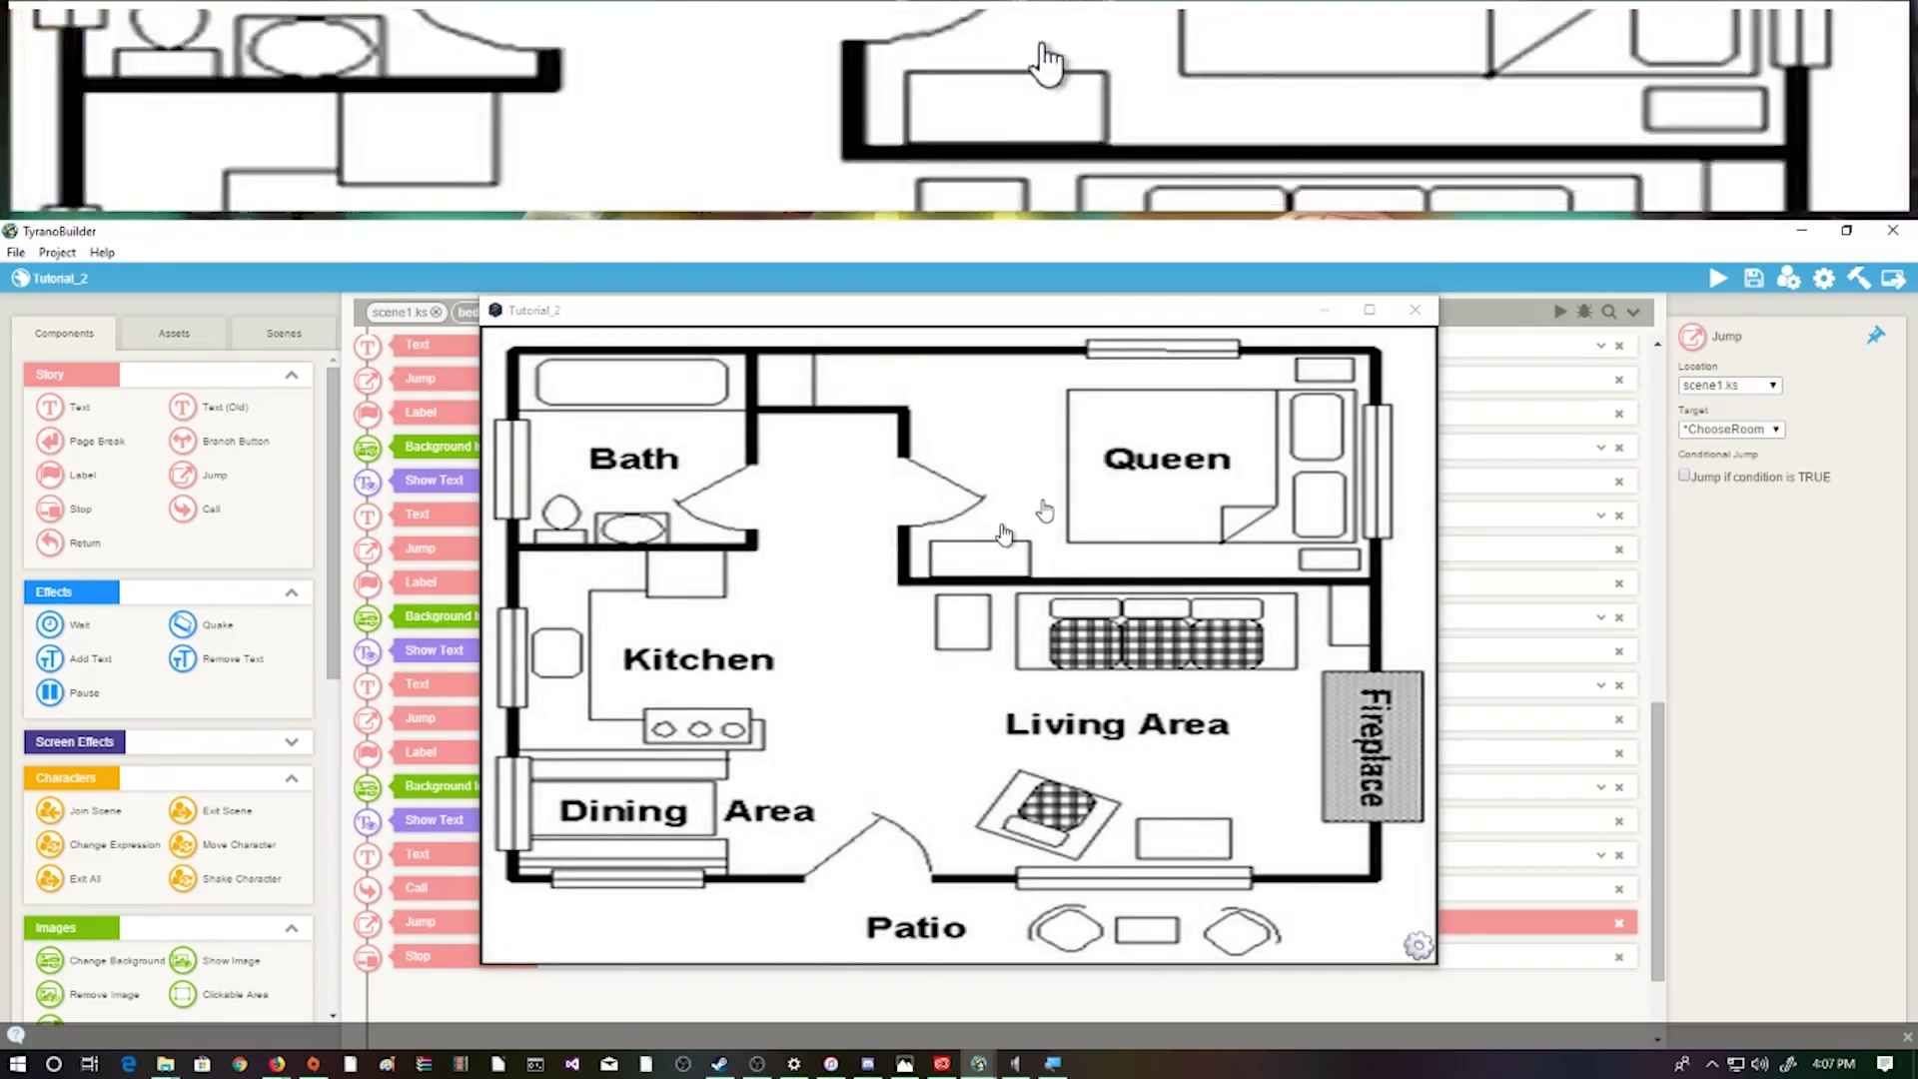
click(1049, 493)
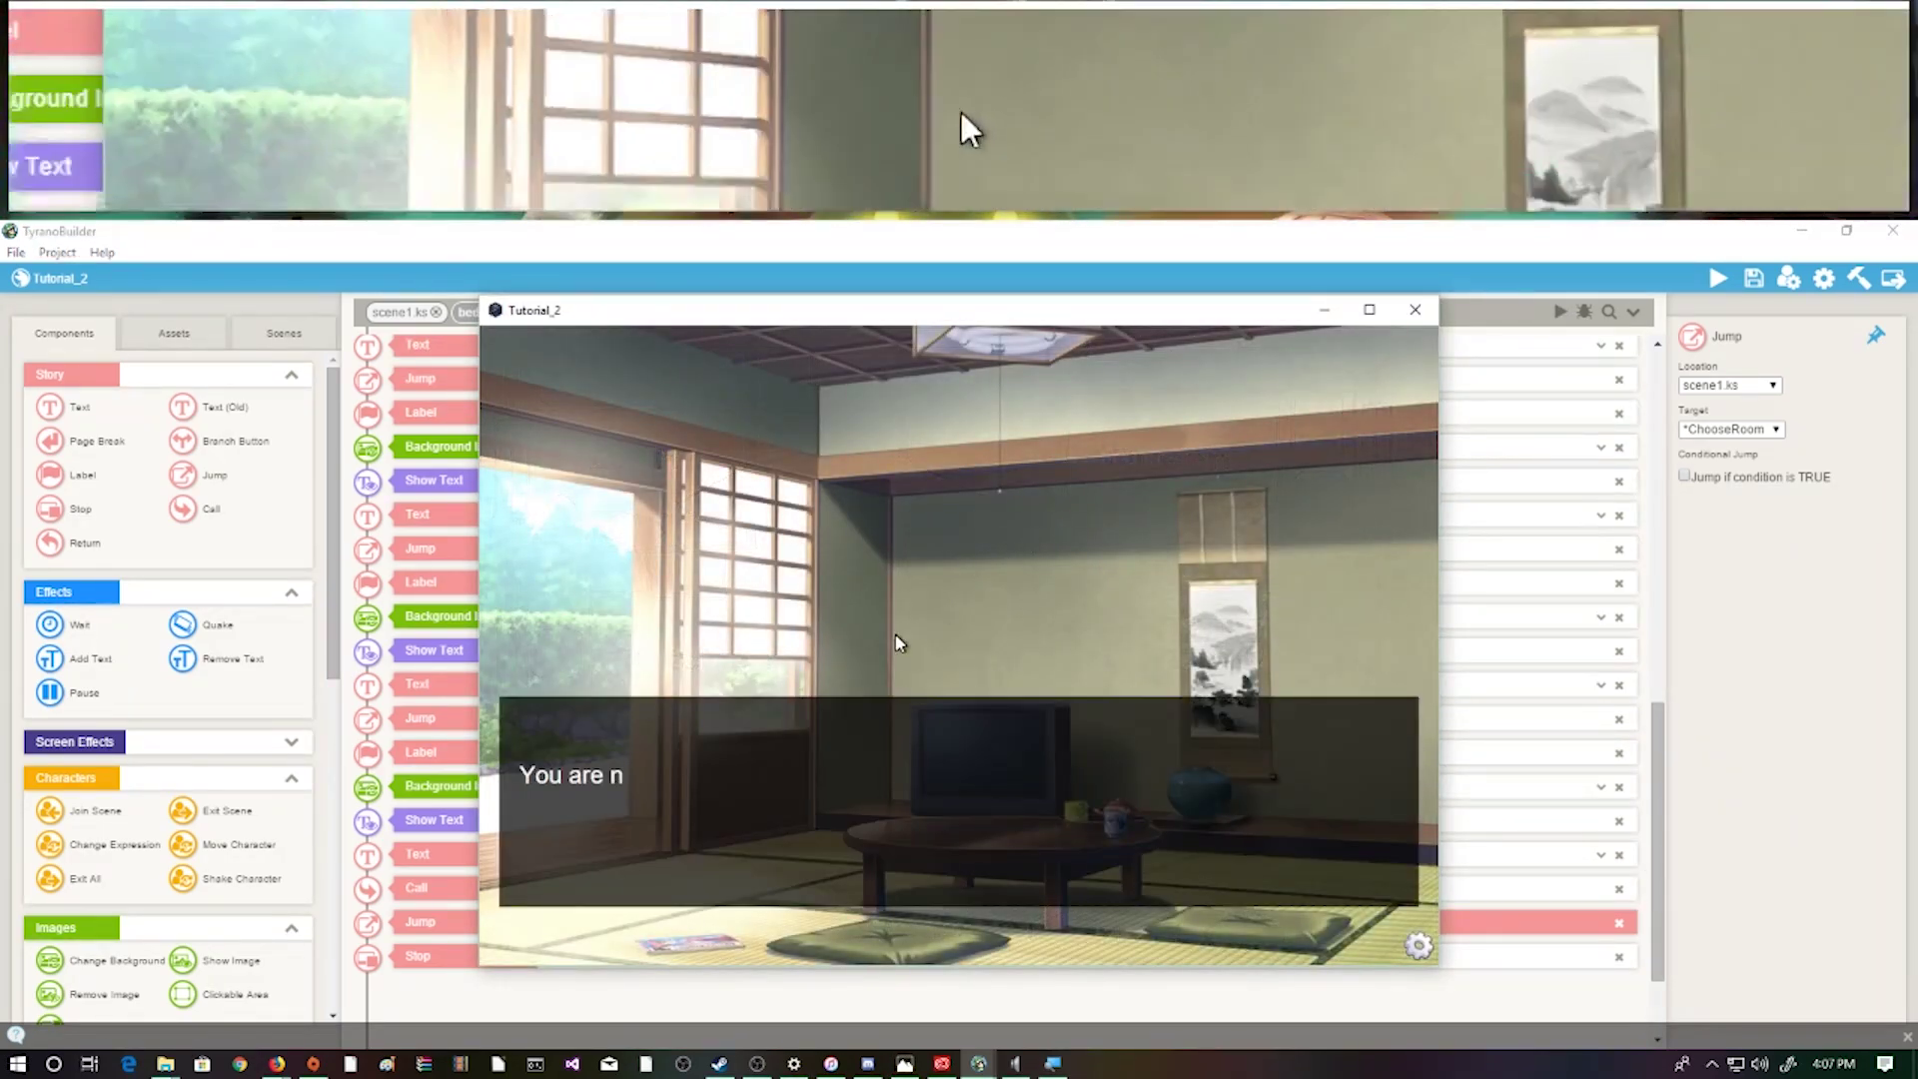
click(860, 801)
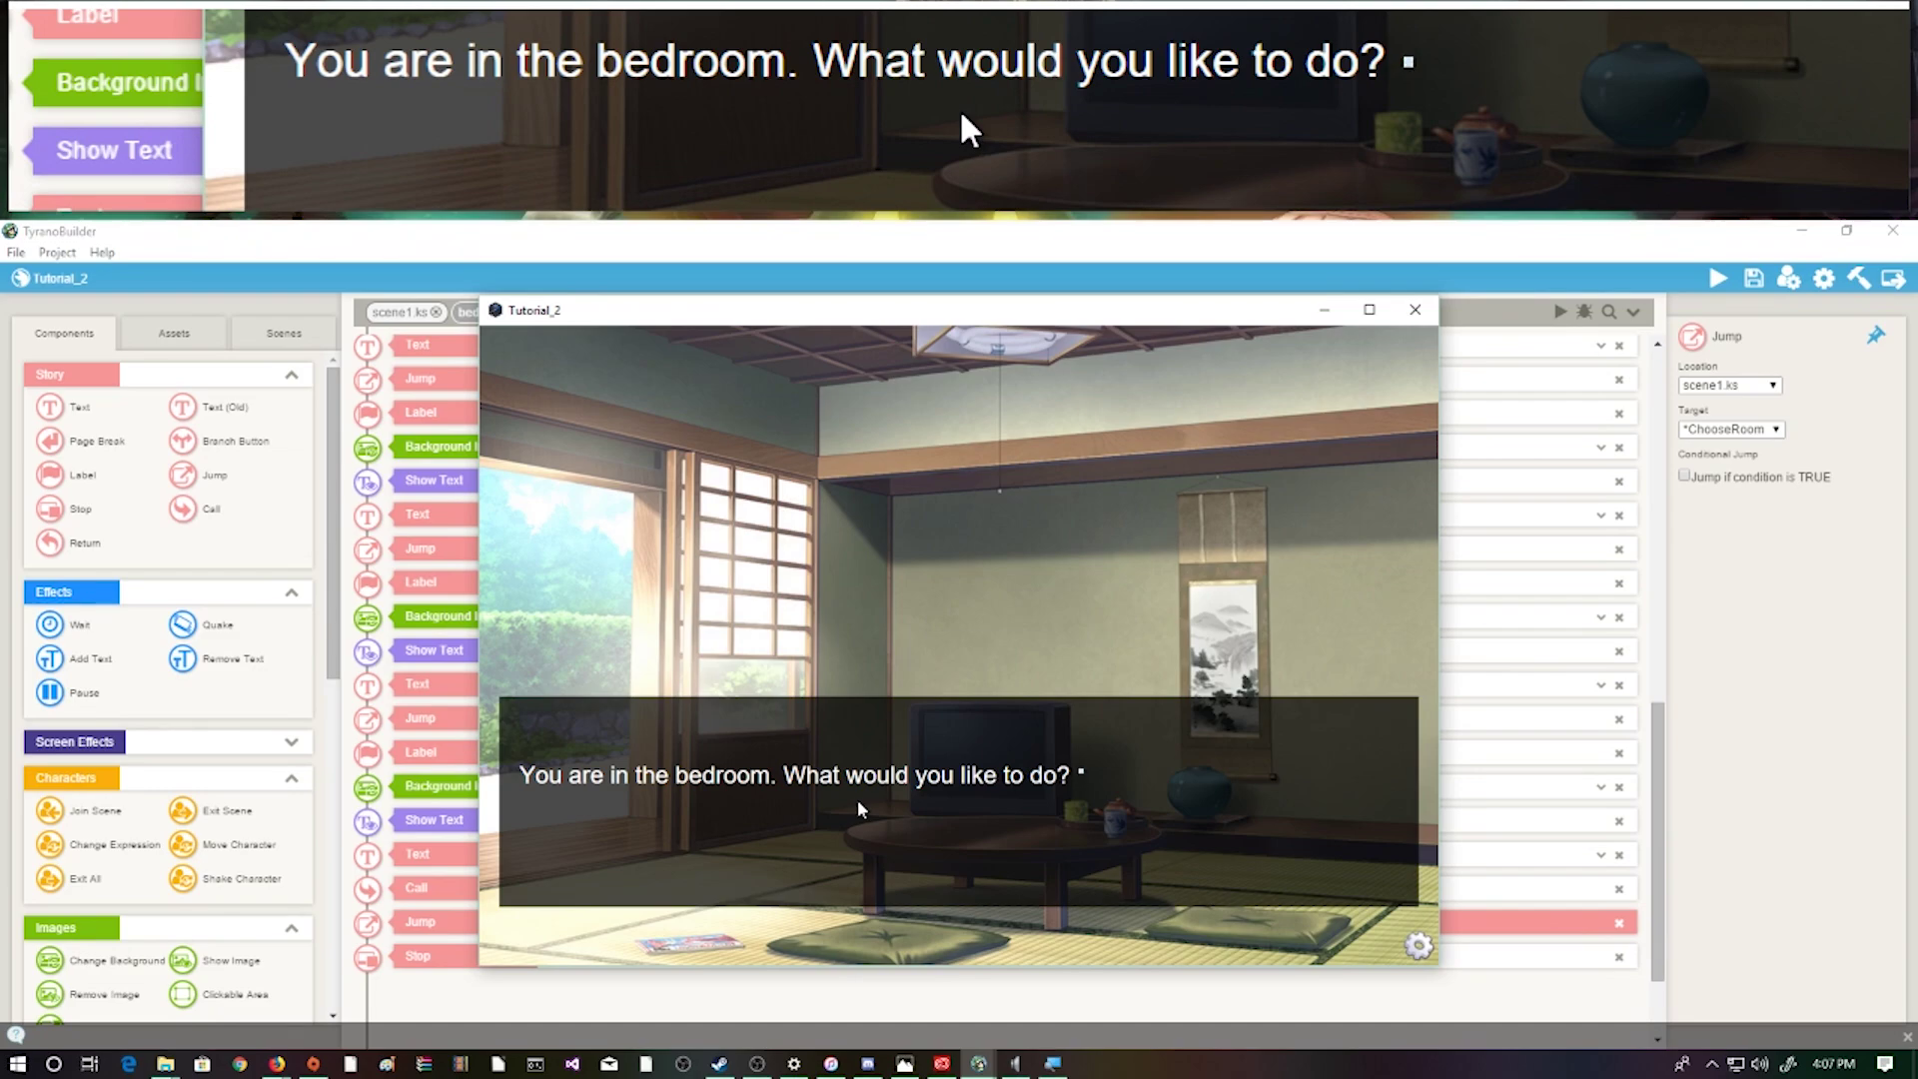
click(857, 799)
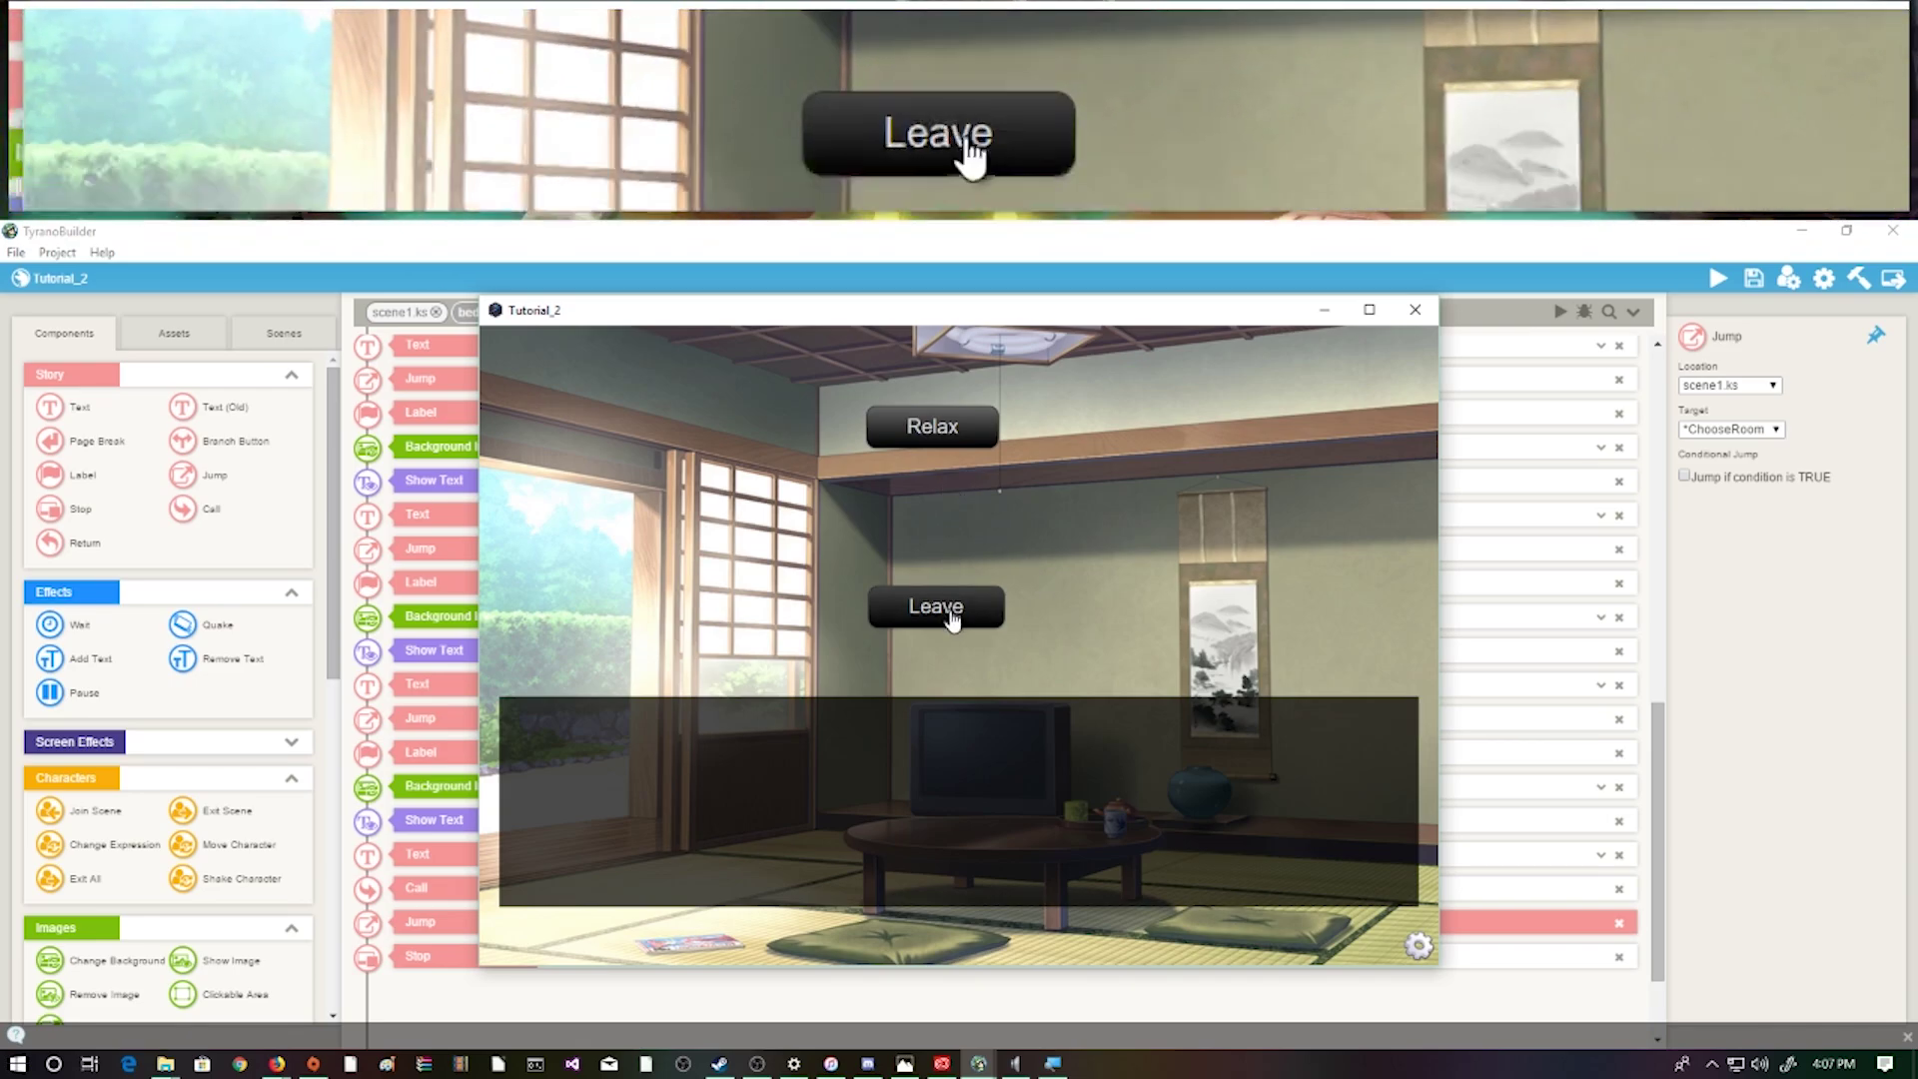
click(937, 606)
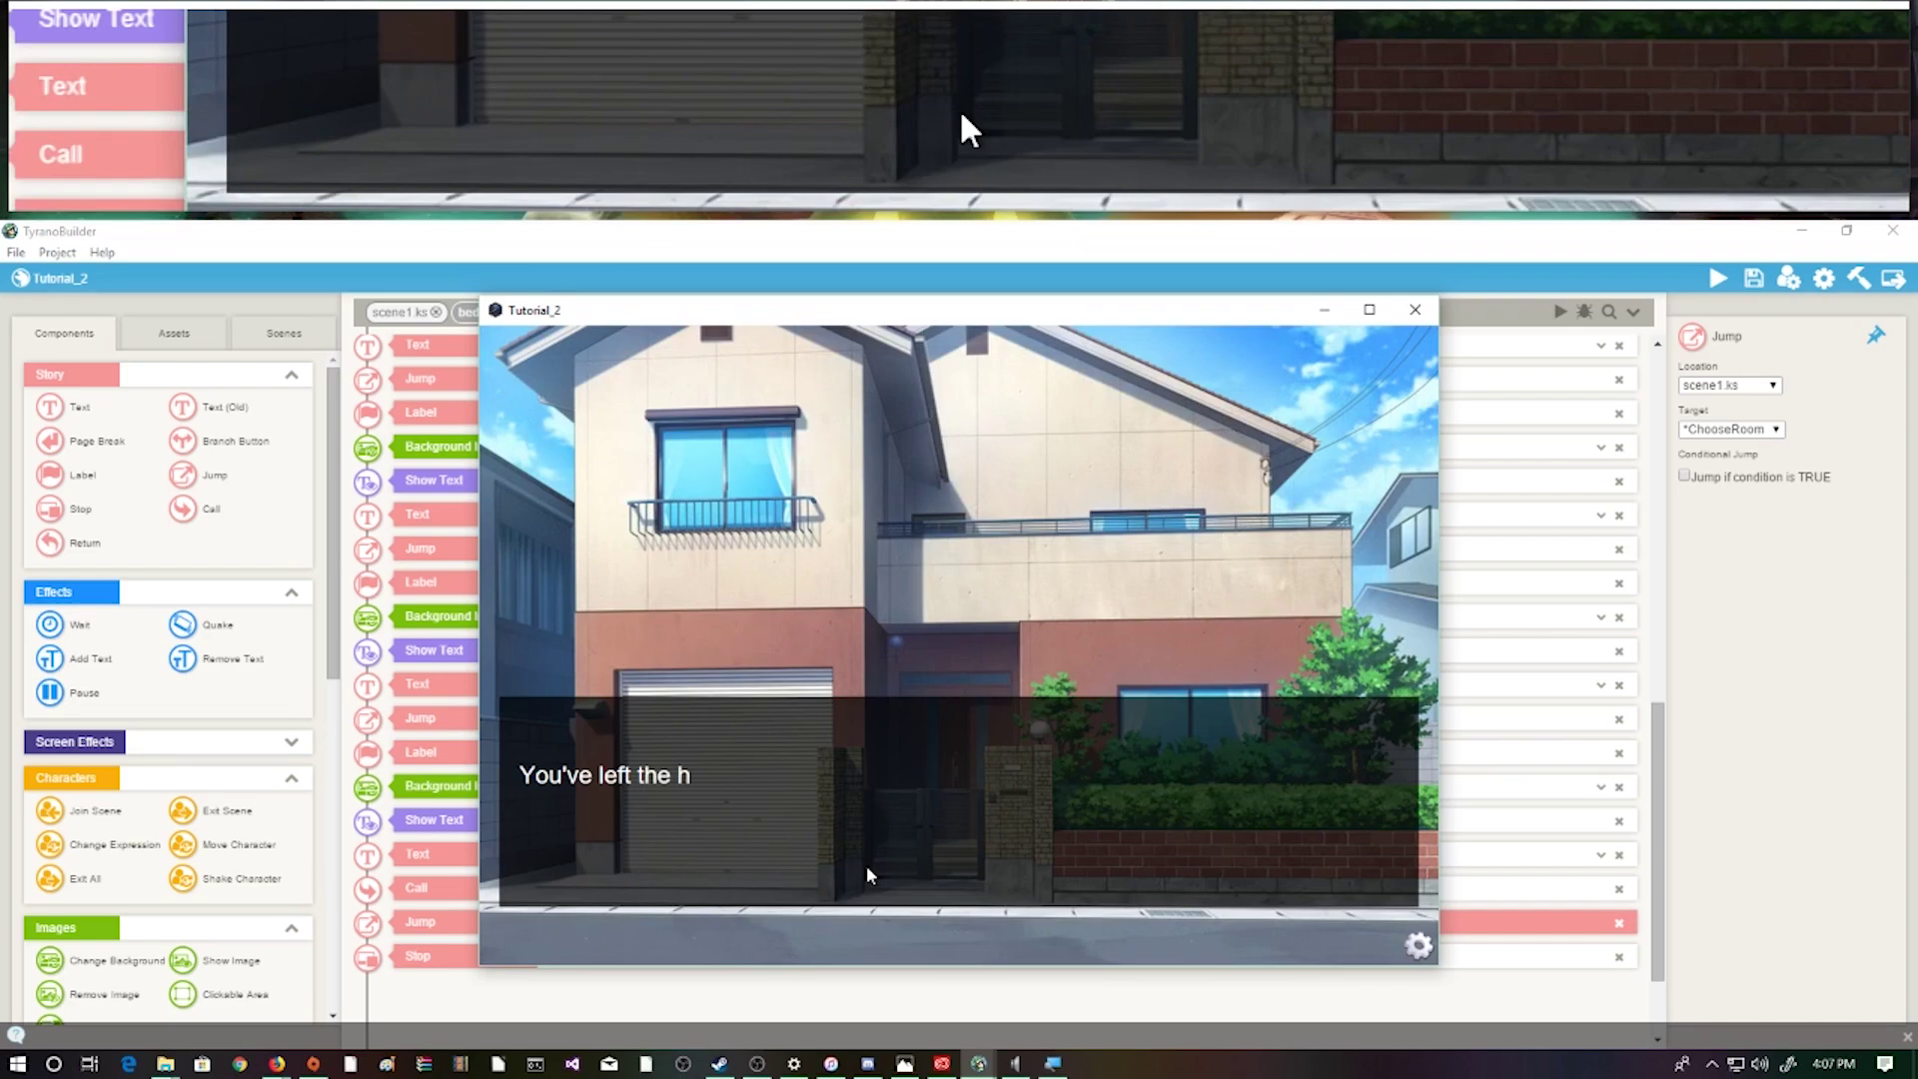
Read through the messages after exiting the cabin, buy the book in the shop, and leave
click(867, 881)
click(875, 867)
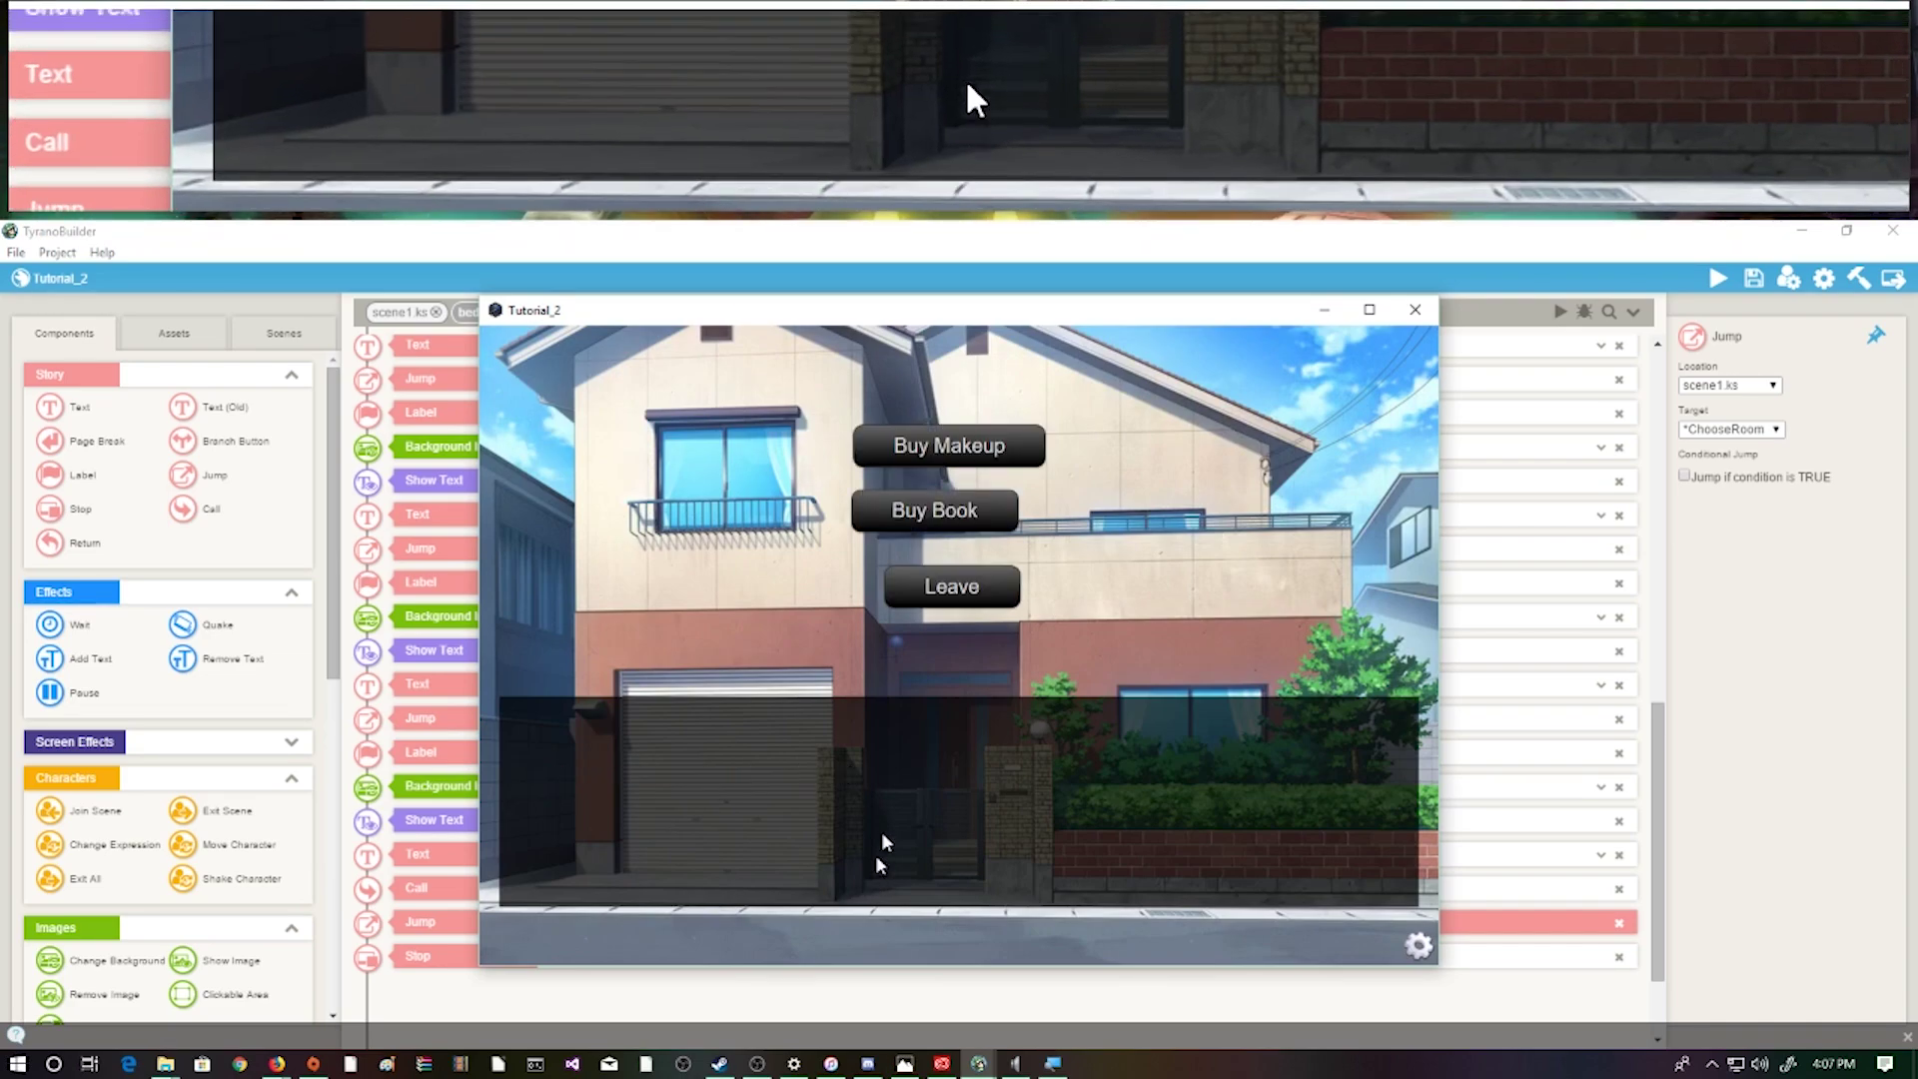
click(944, 526)
click(677, 809)
click(851, 749)
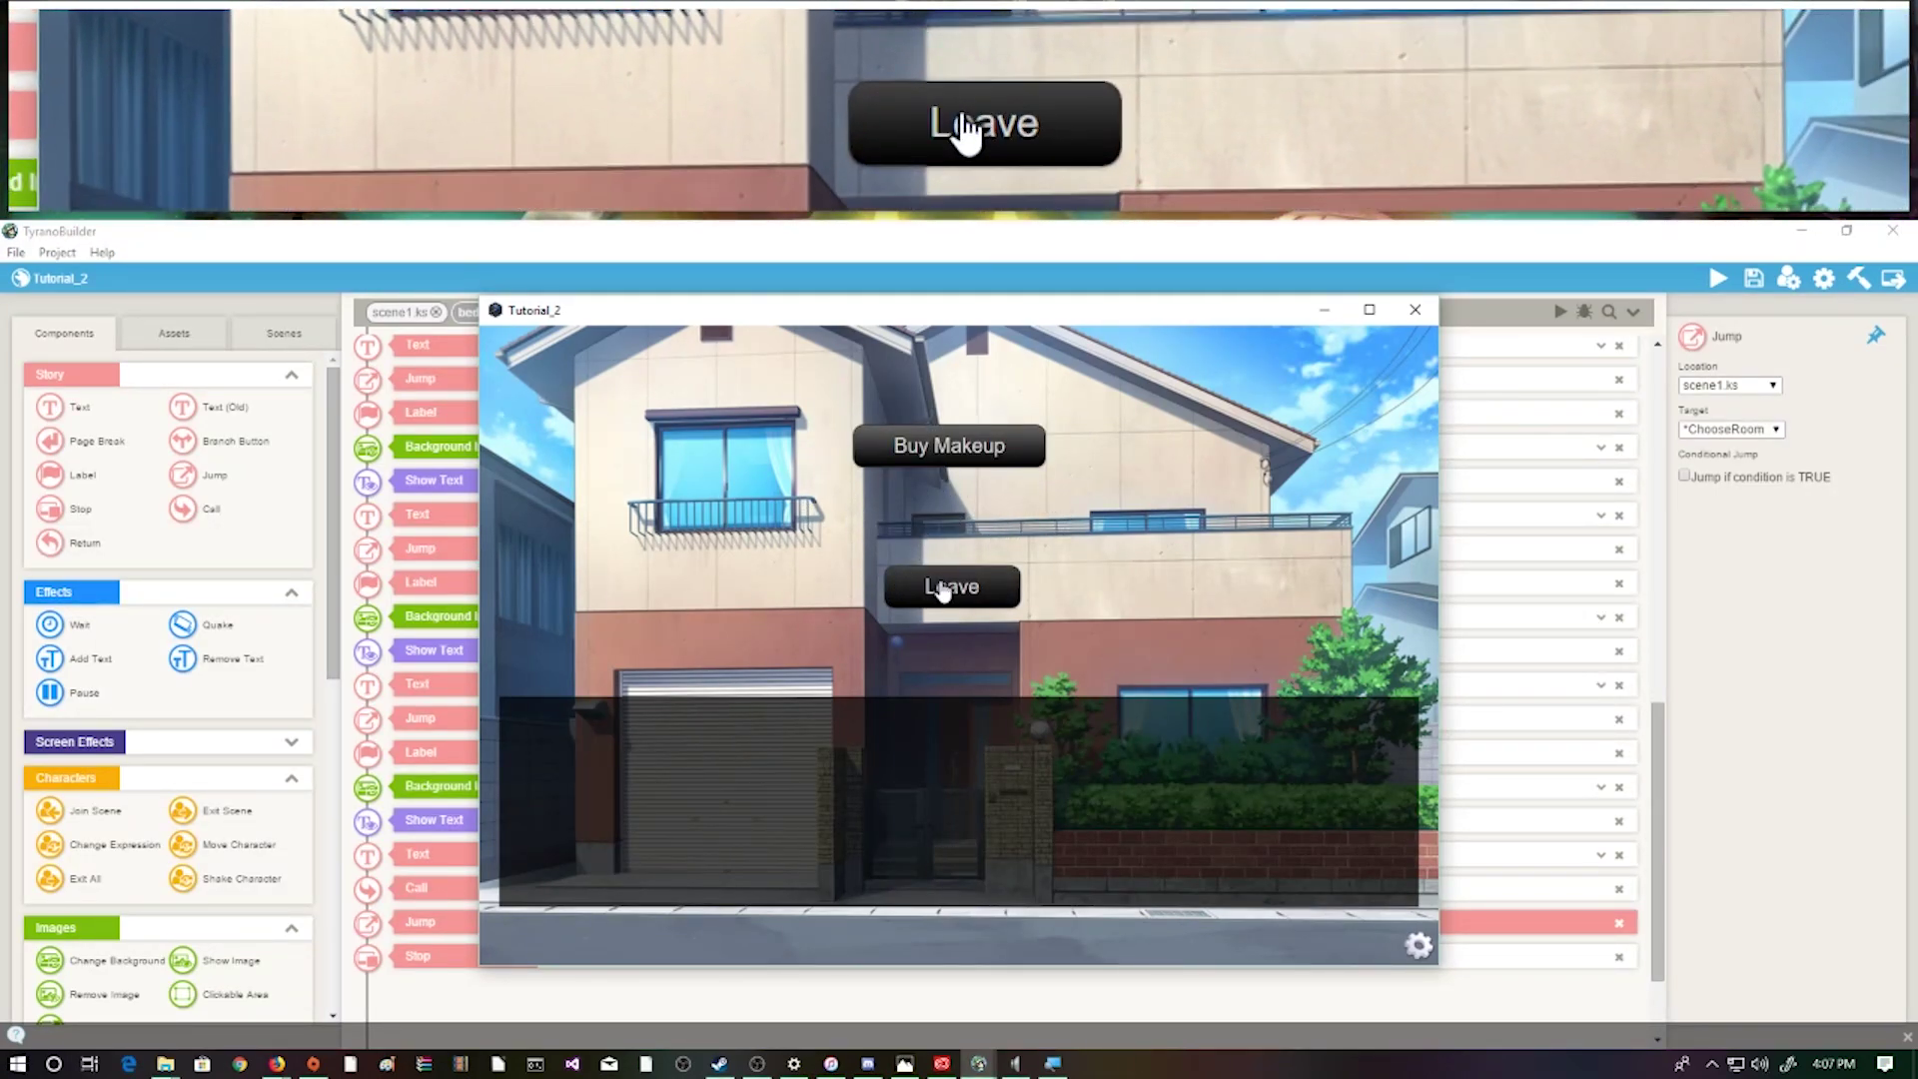
click(942, 581)
Enter the bedroom from the cabin map, choose Read Book, and continue through its messages
click(1065, 470)
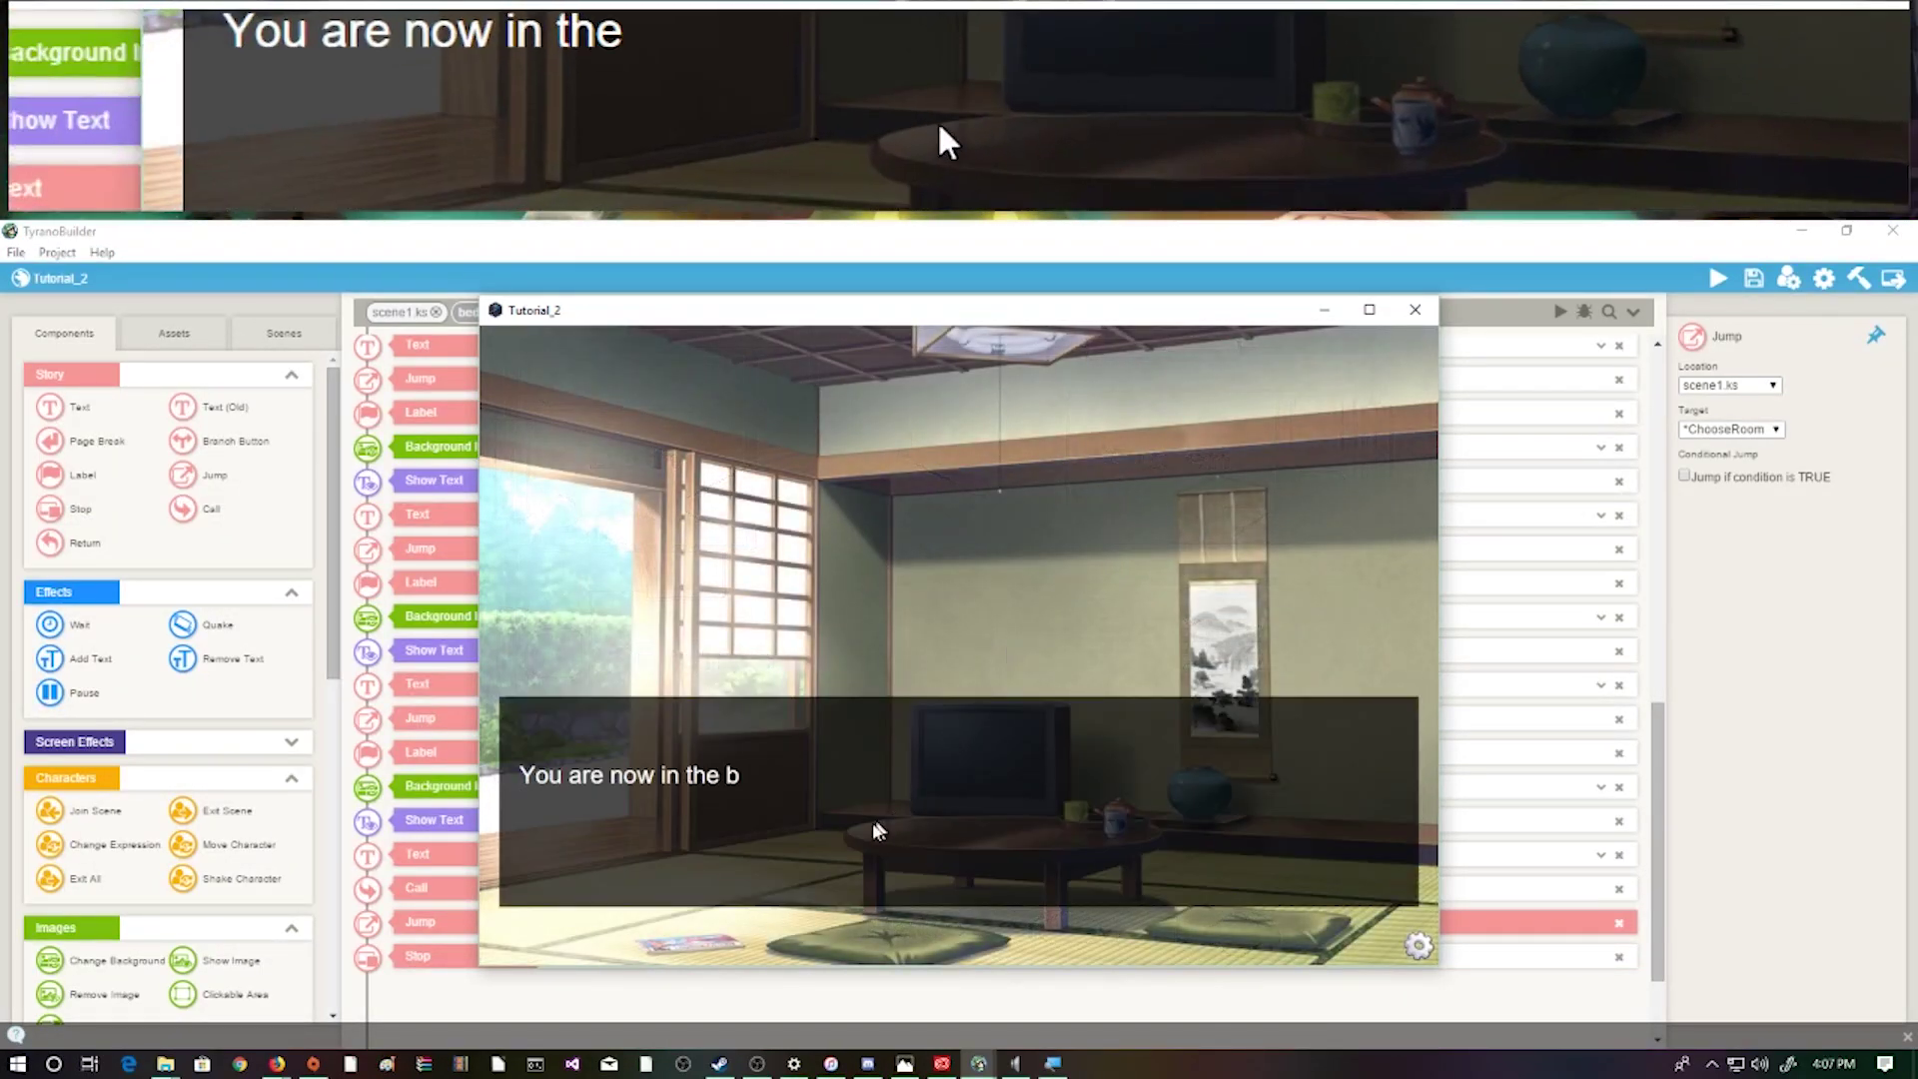
click(875, 829)
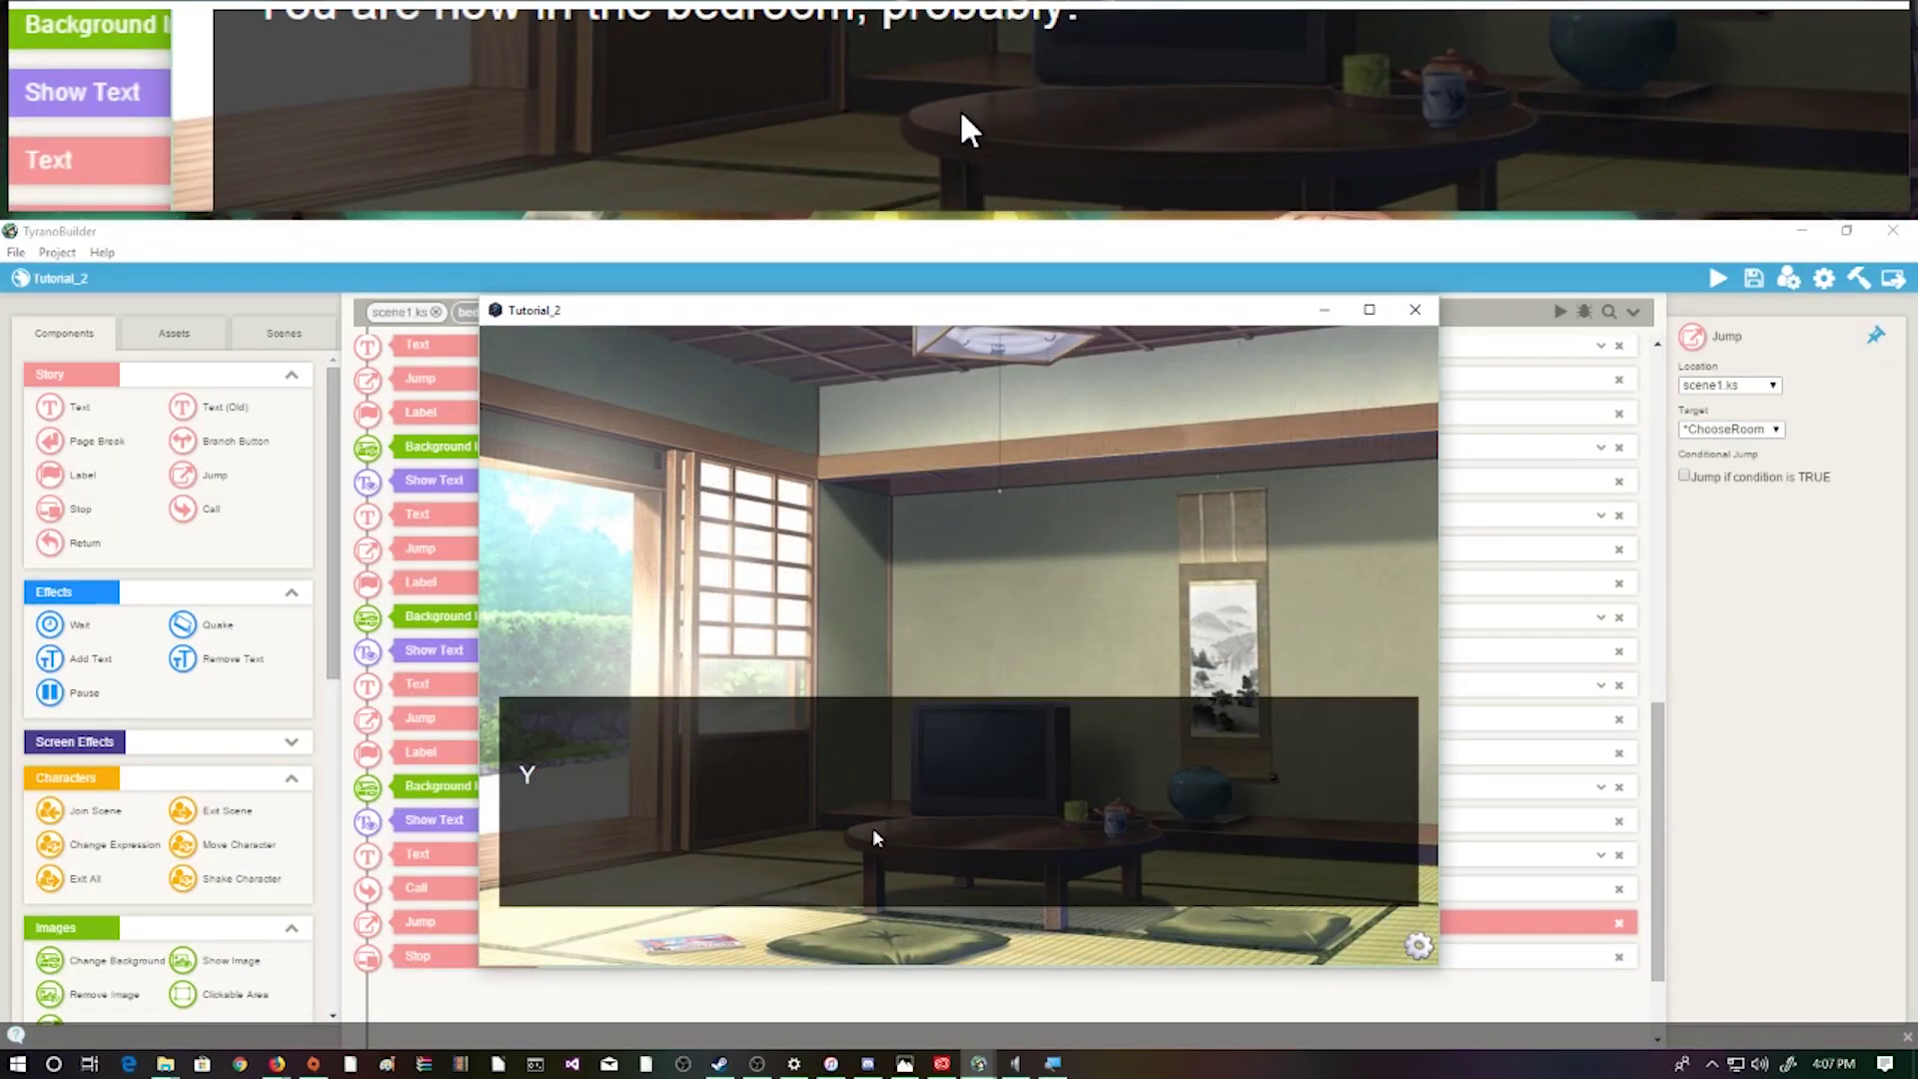
click(895, 799)
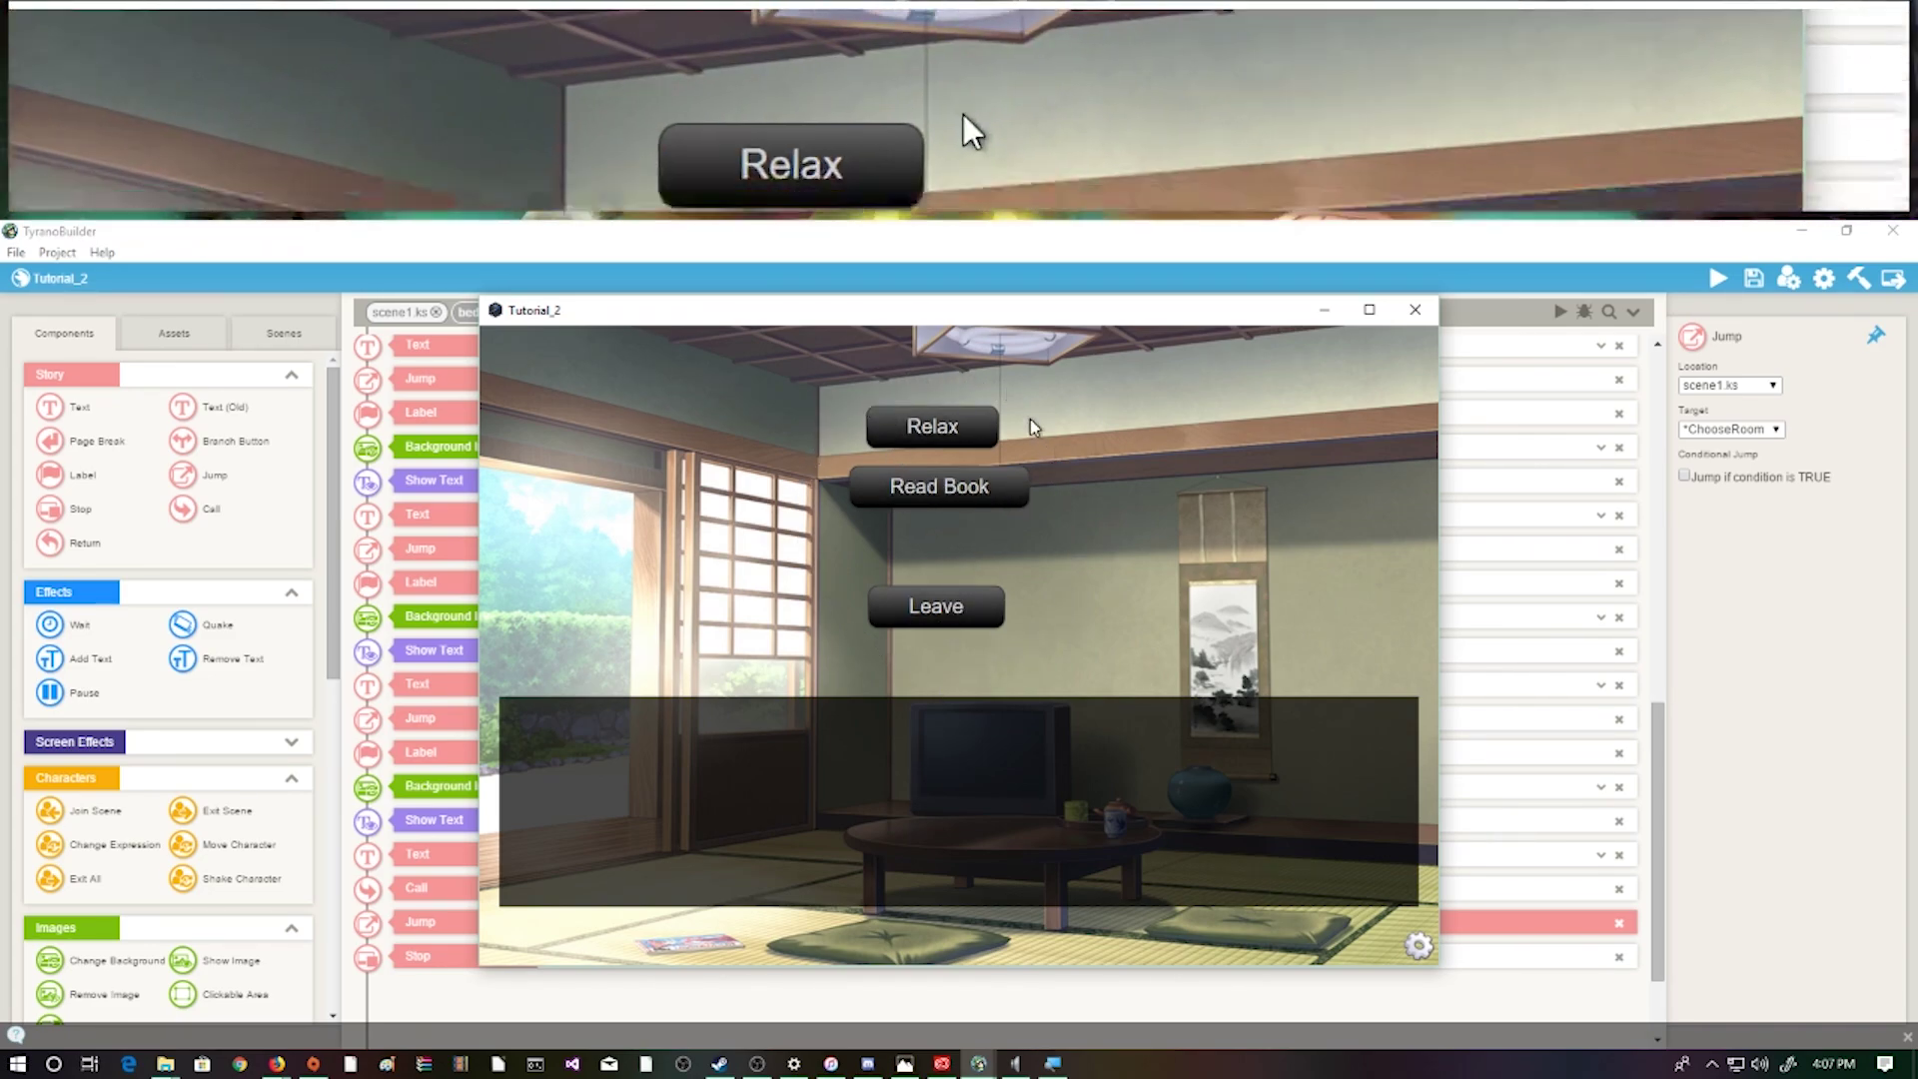
click(917, 487)
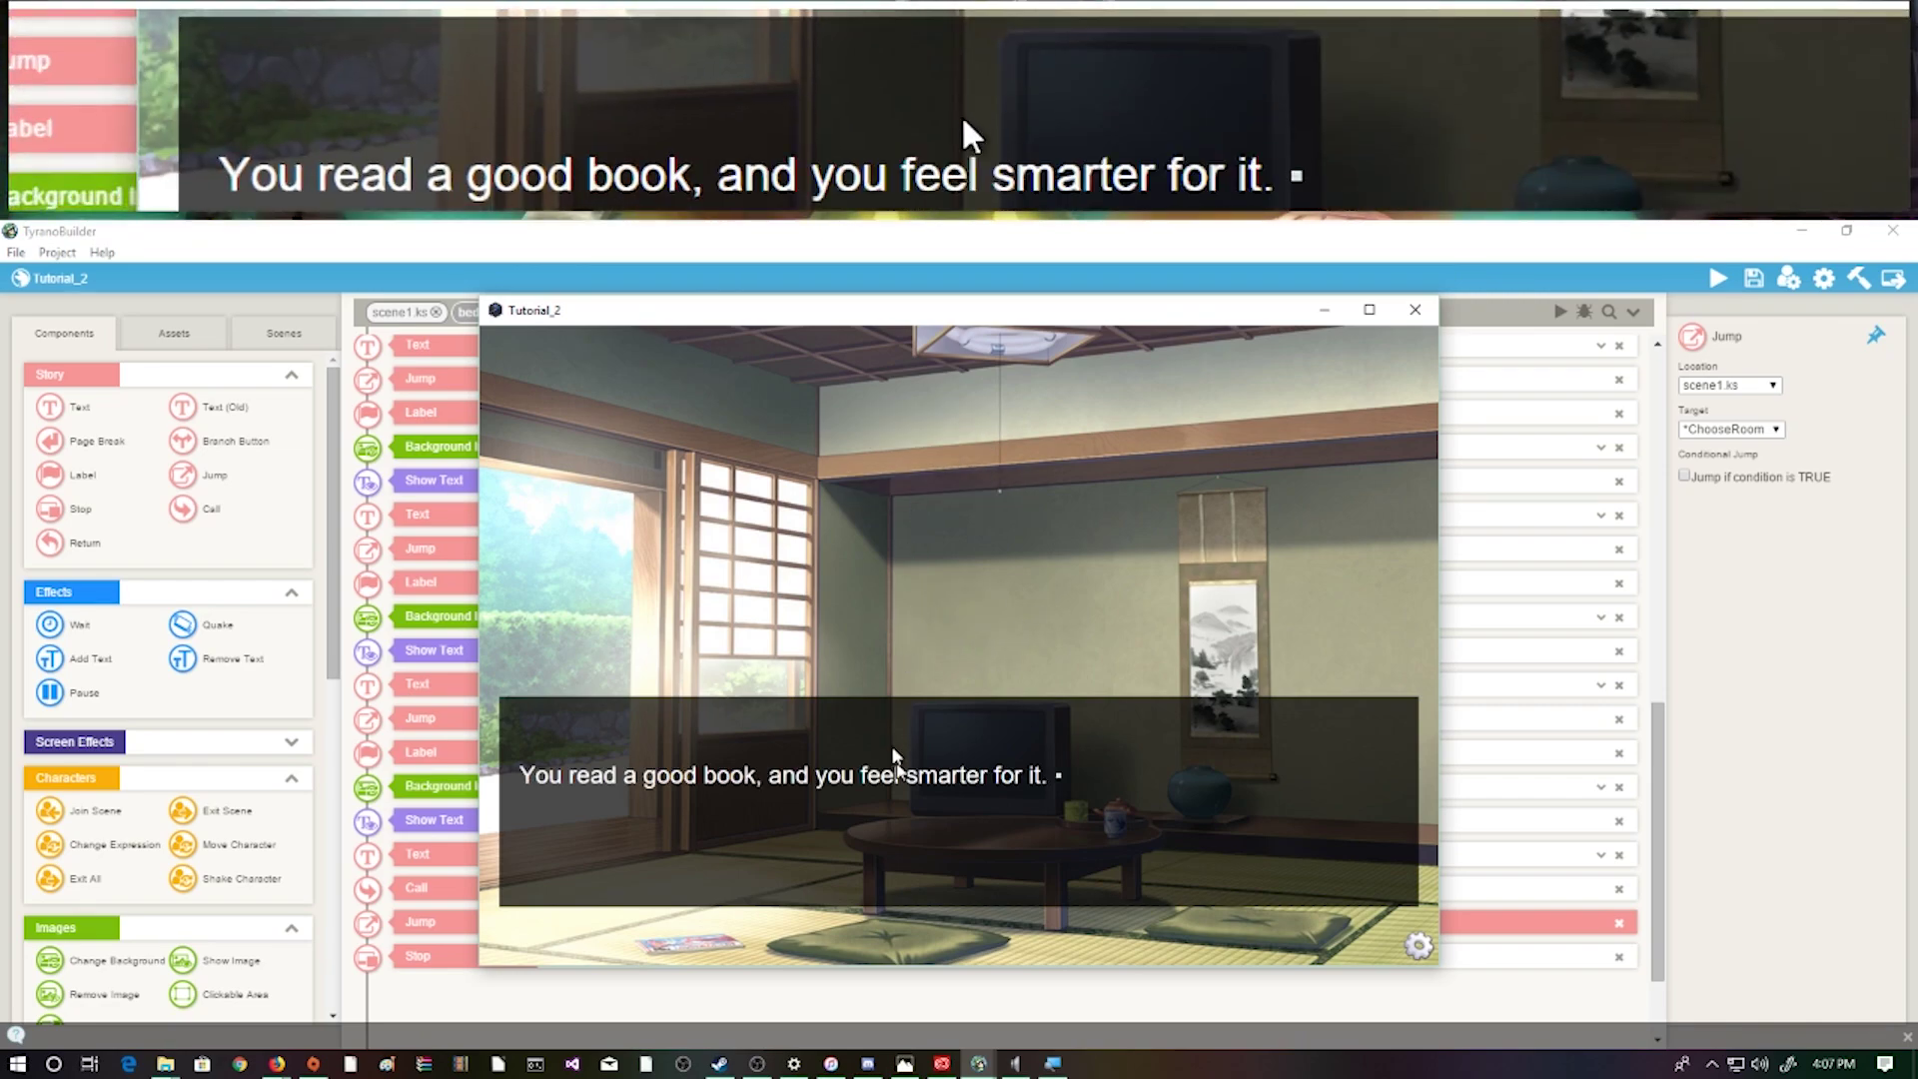
click(902, 814)
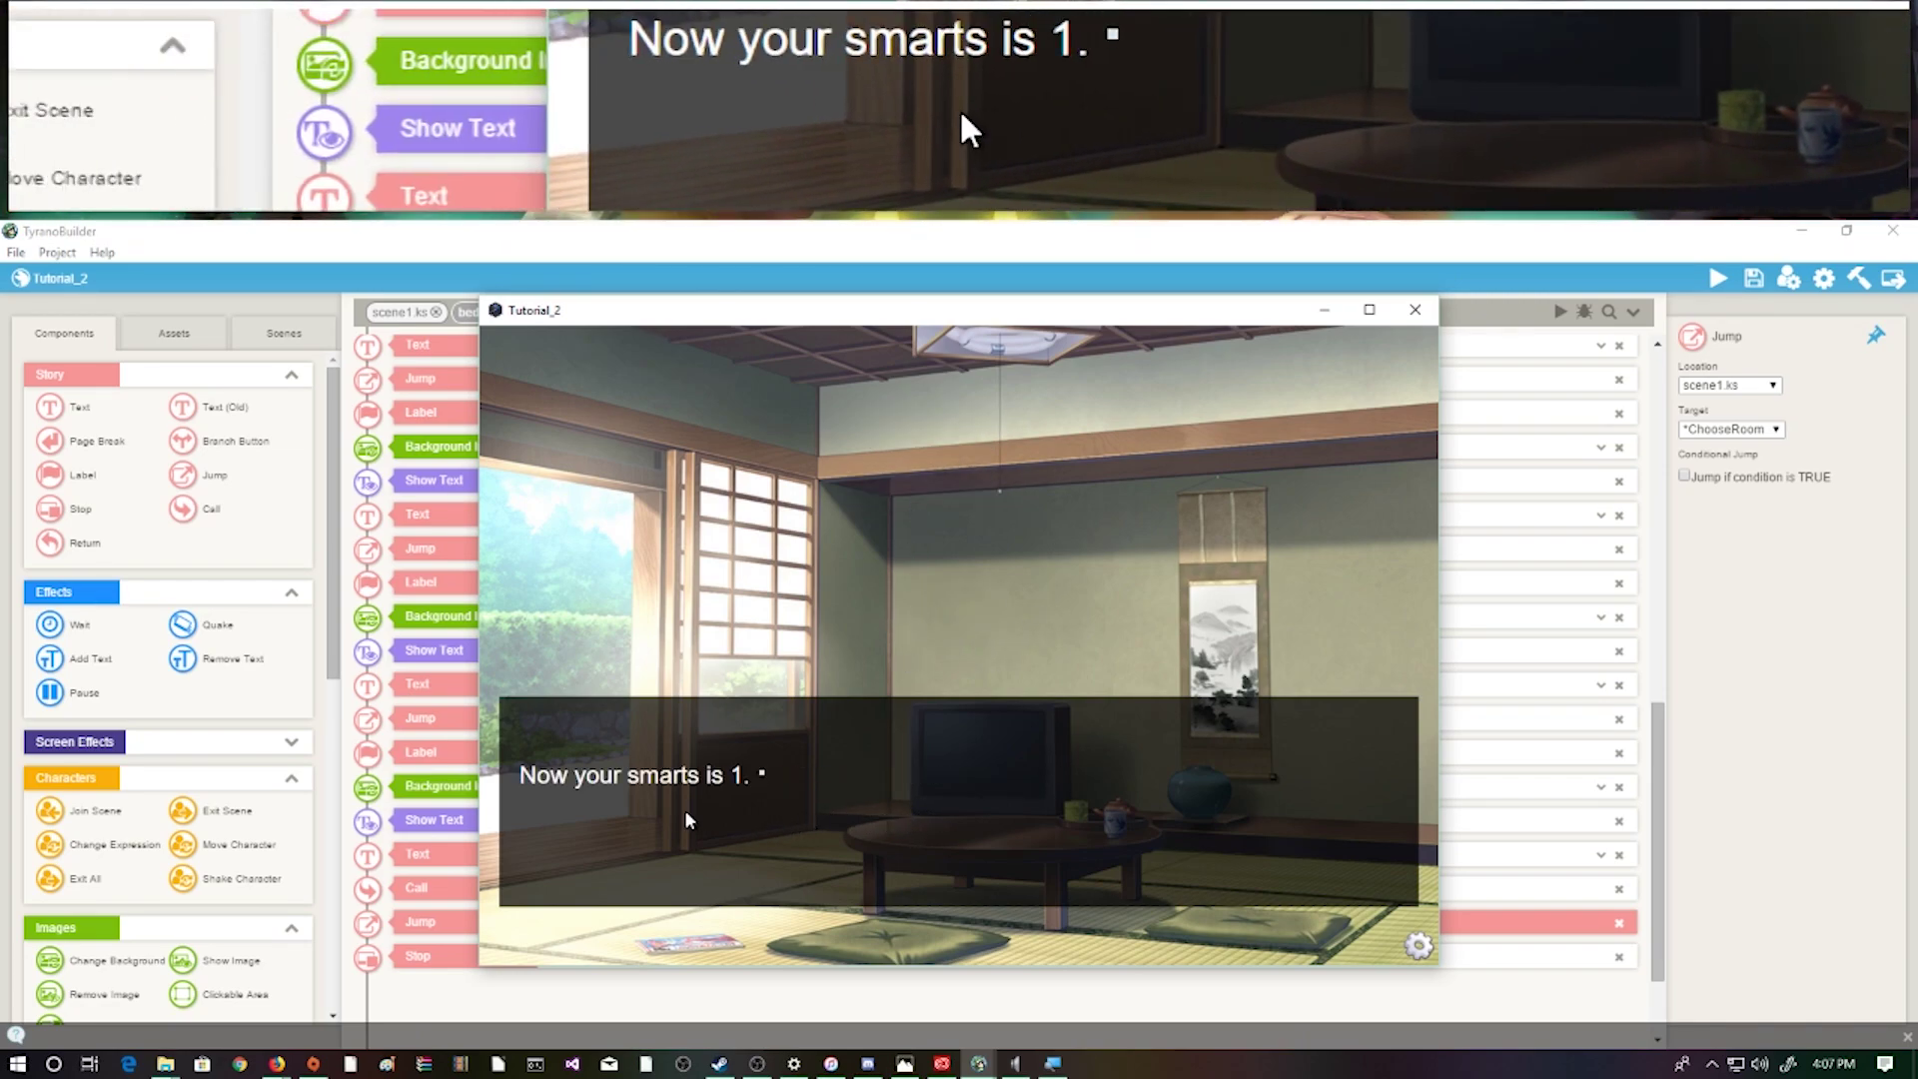
click(737, 802)
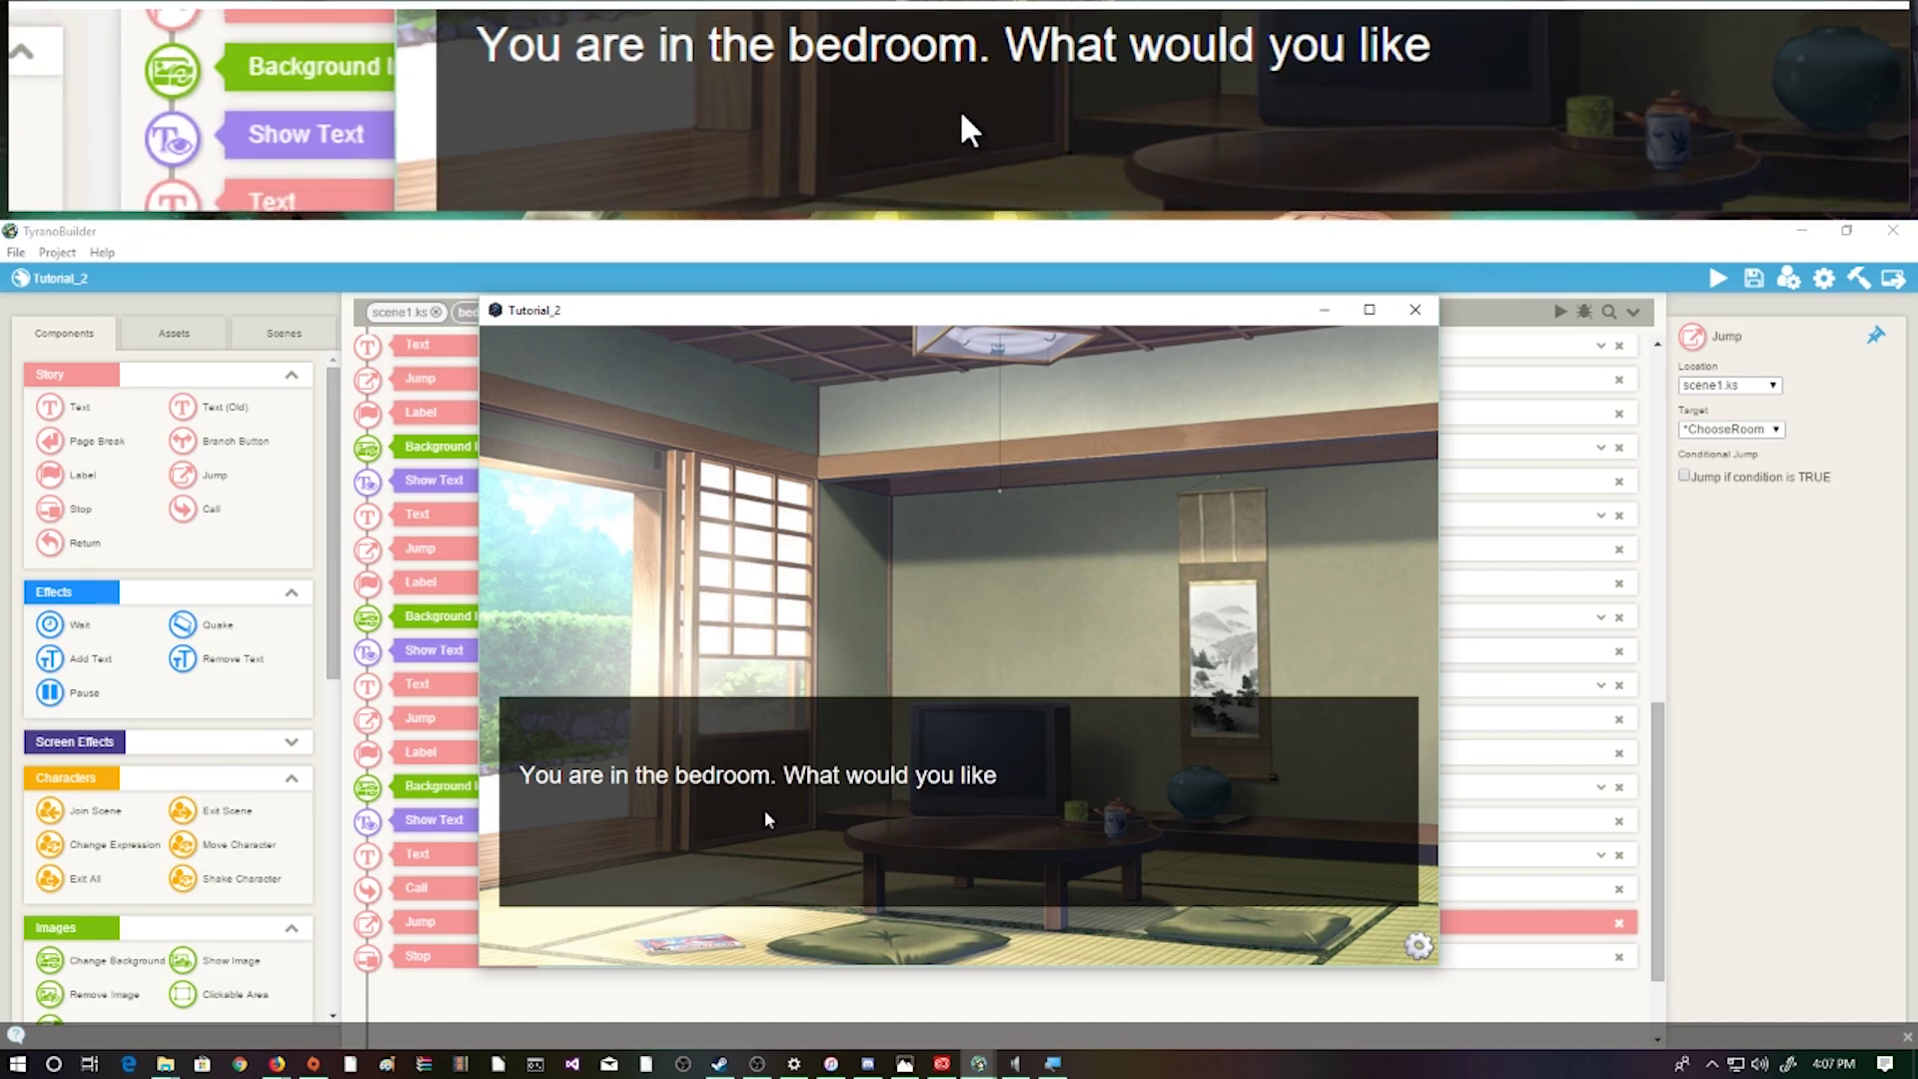
Read the book a second time in the bedroom, continue through the messages, and leave
click(772, 820)
click(901, 513)
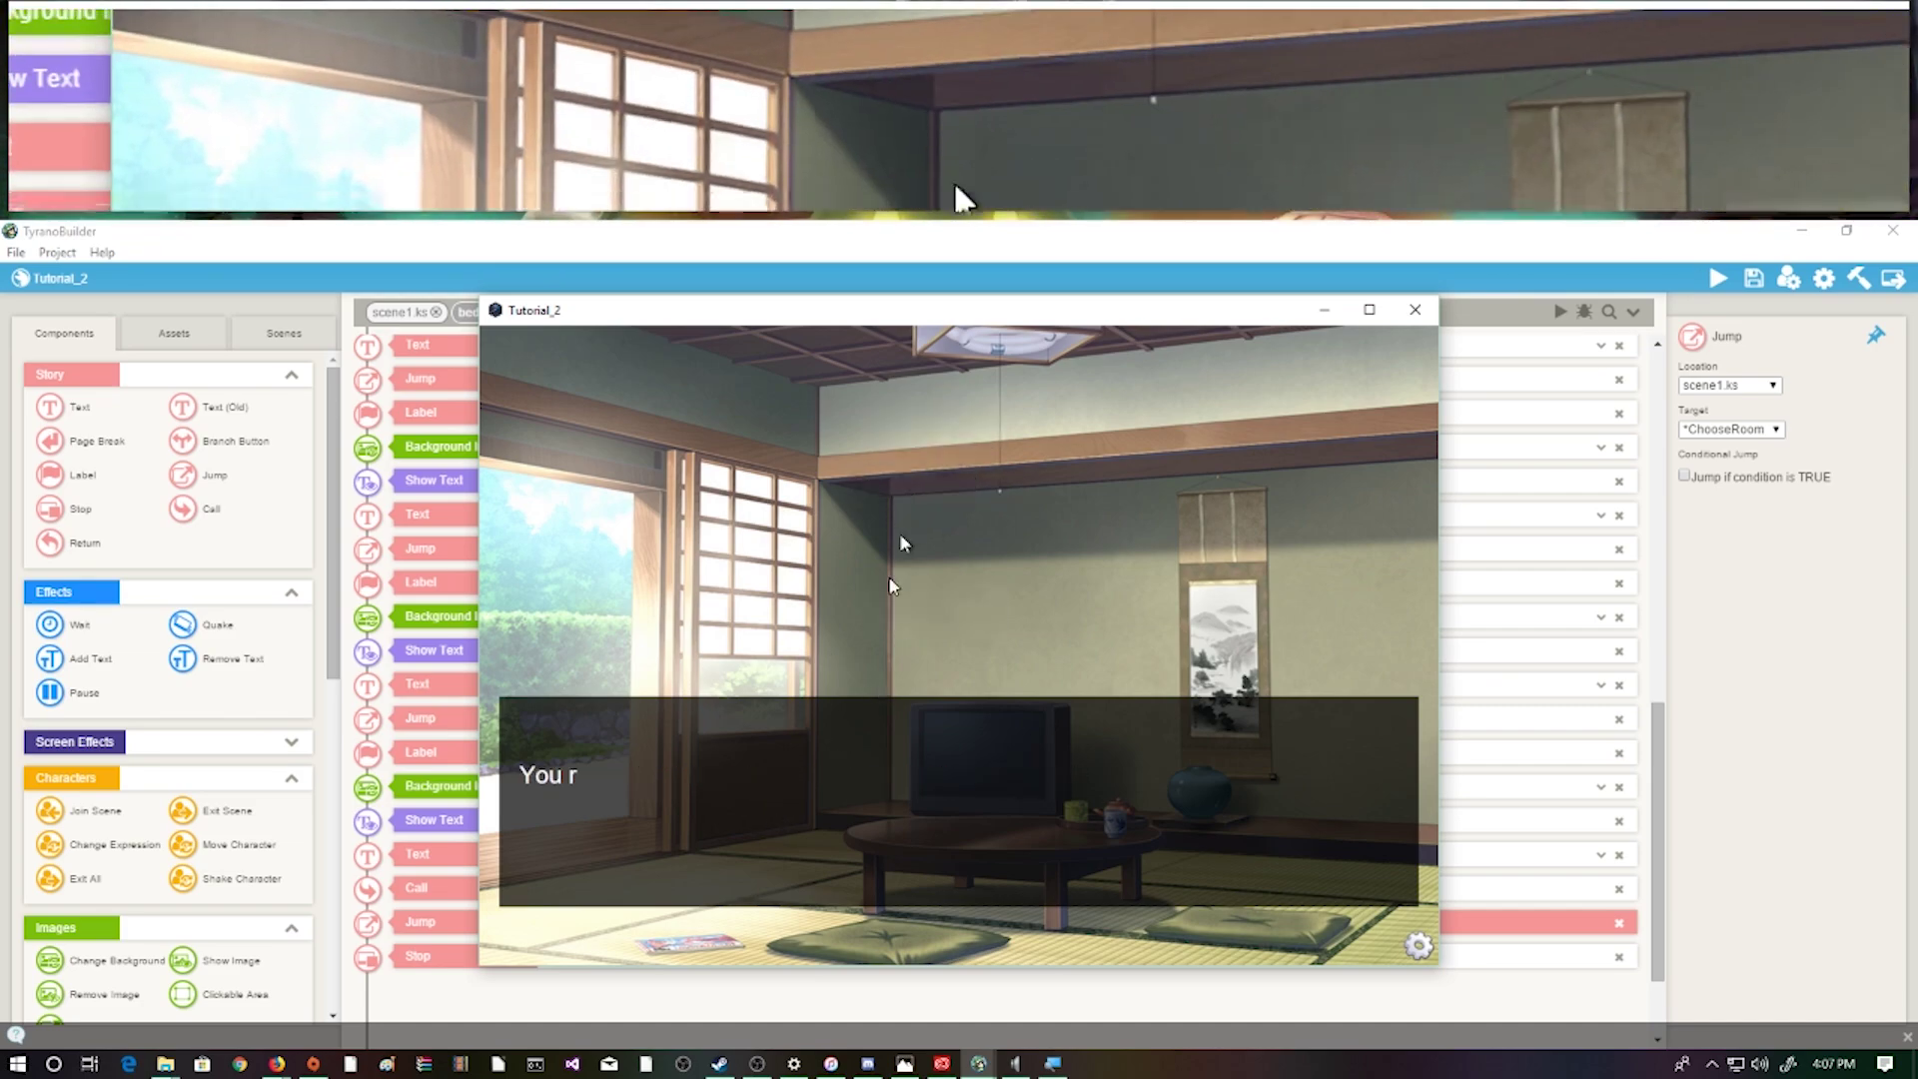
click(792, 869)
click(777, 862)
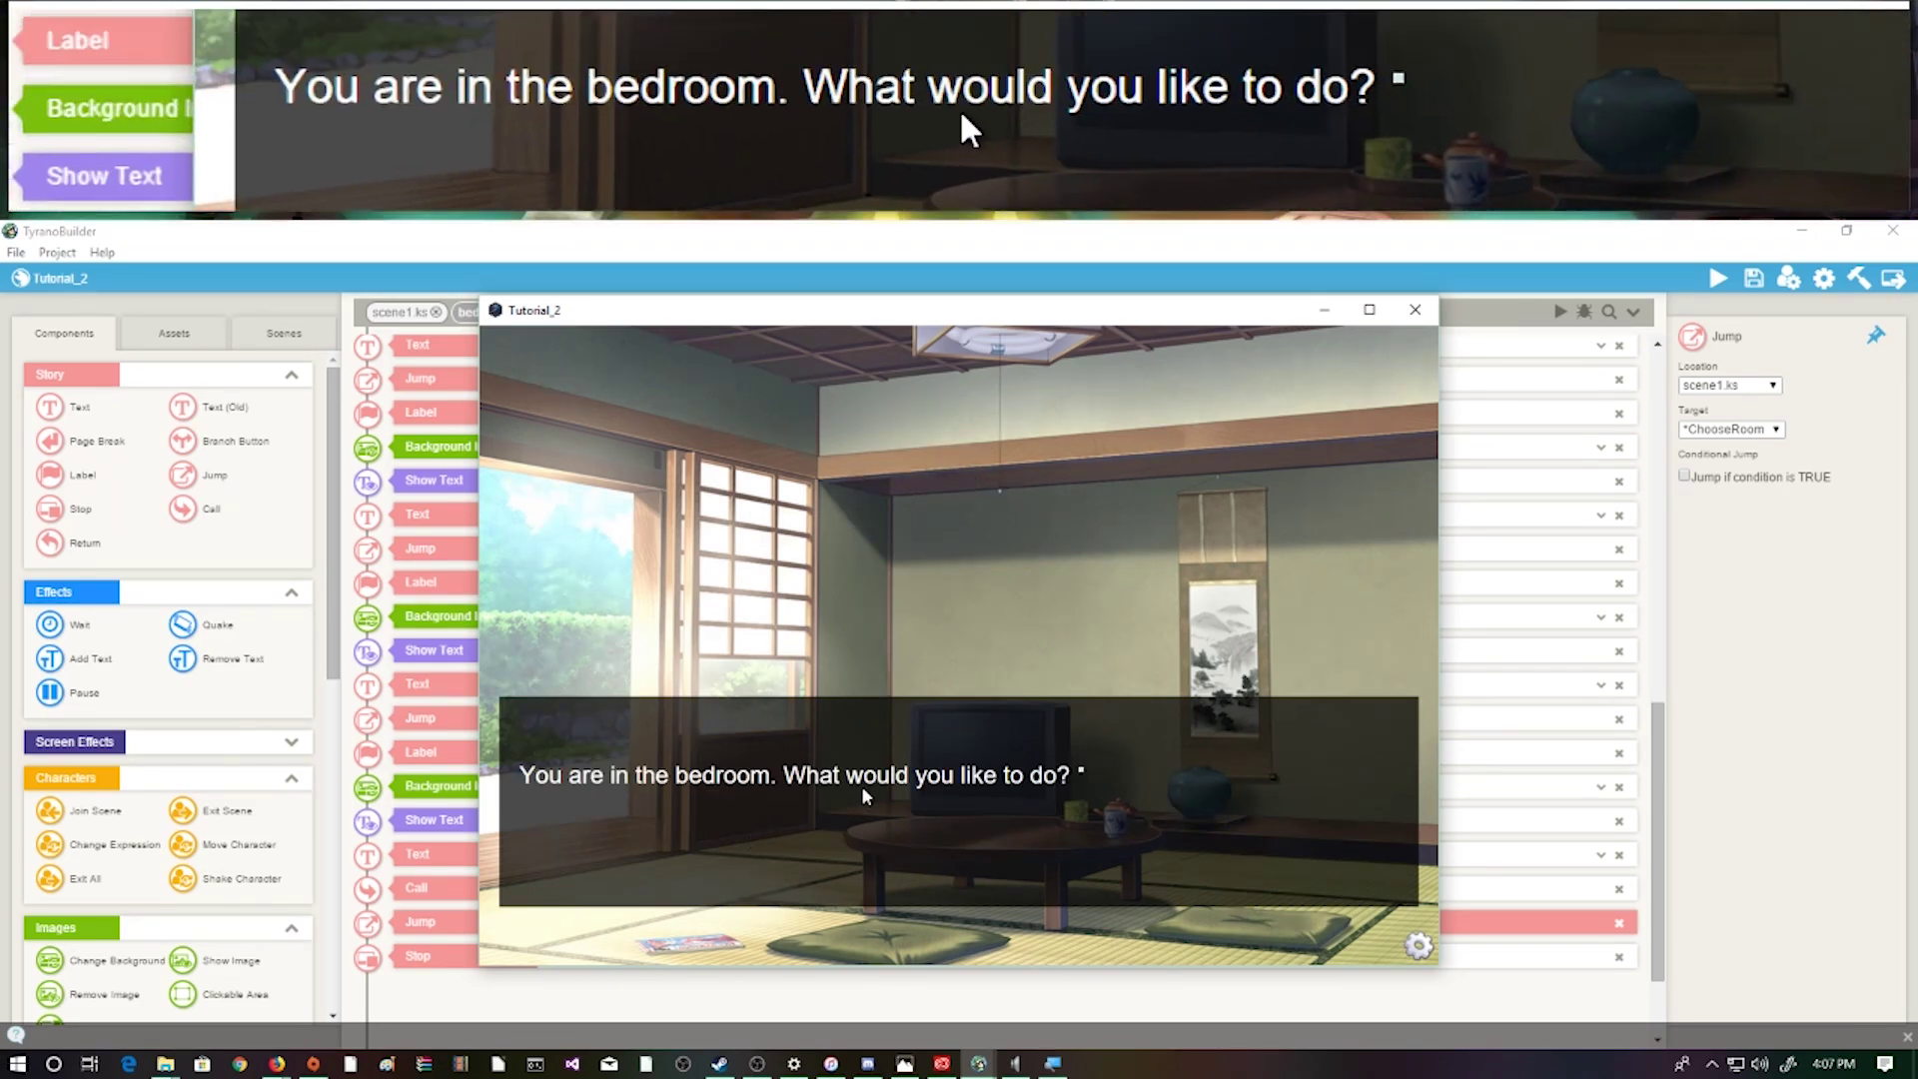
click(861, 785)
click(957, 618)
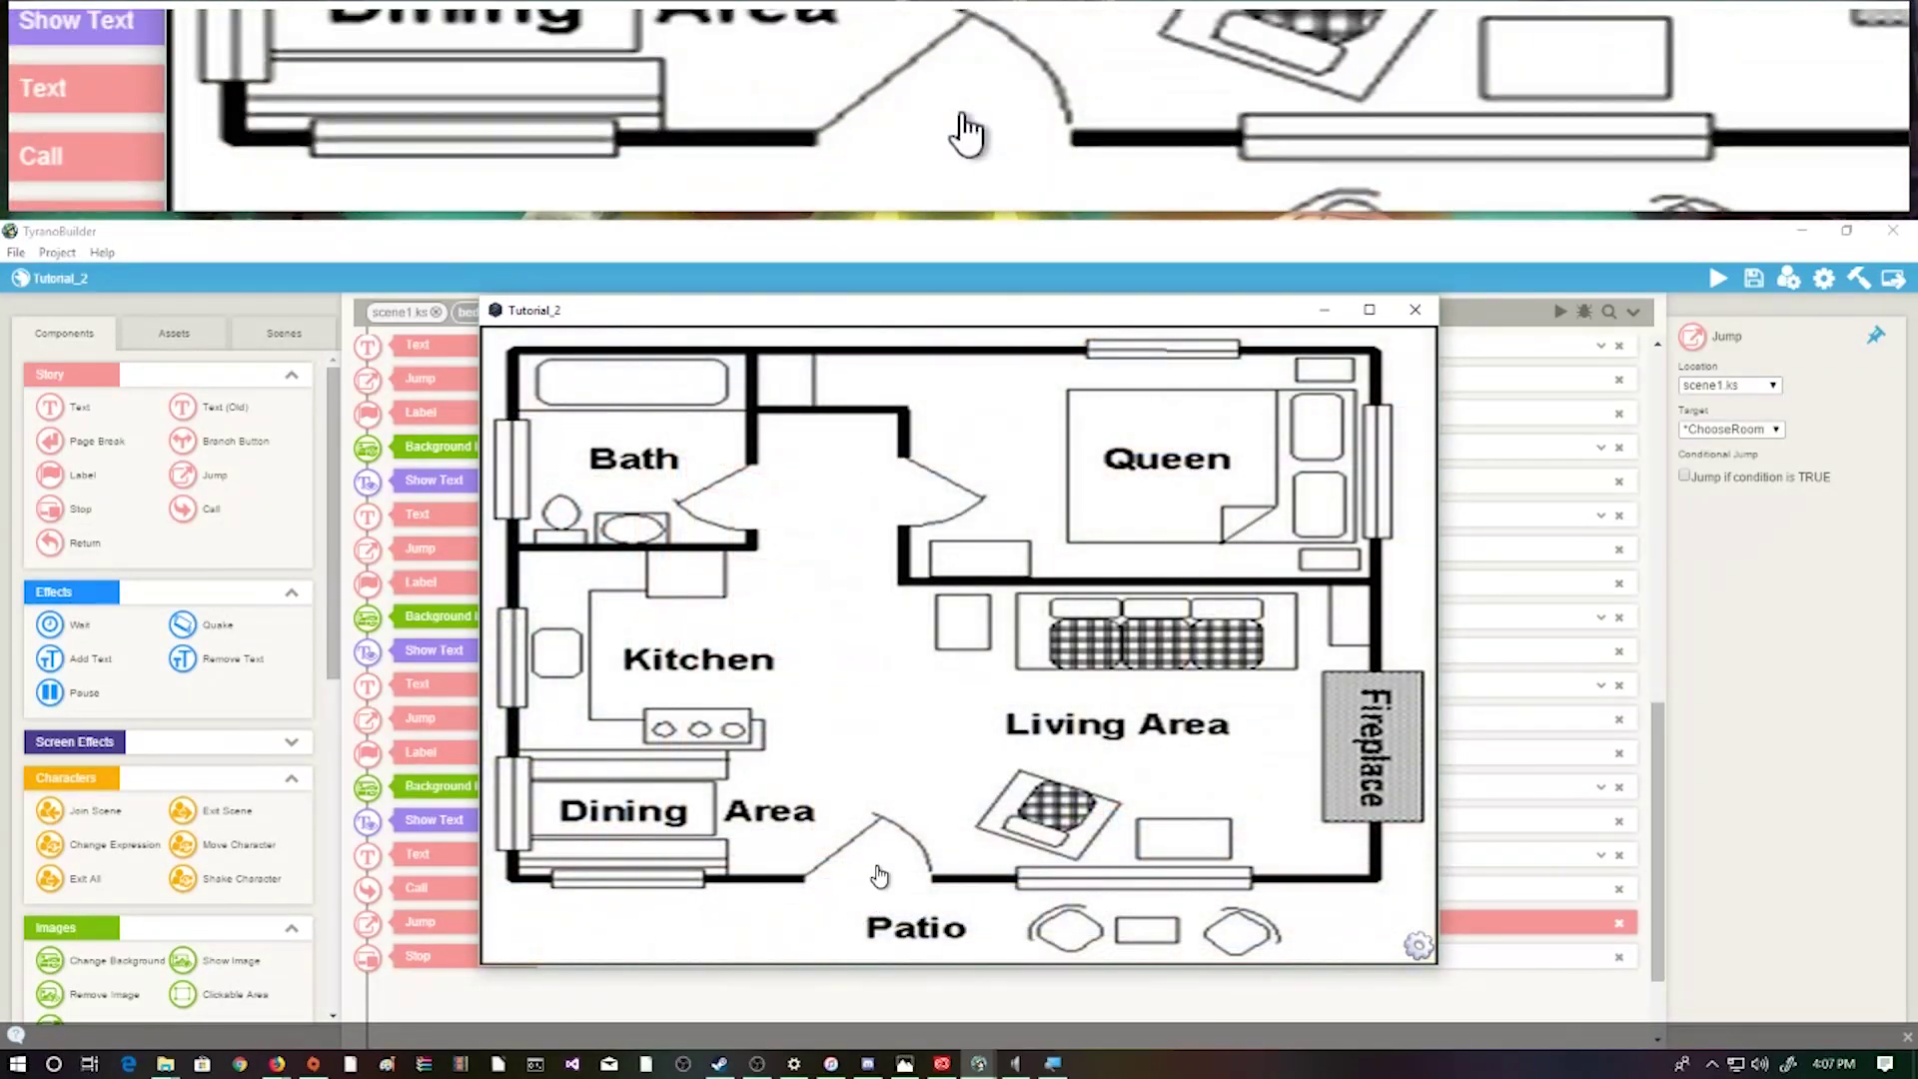
Exit the cabin through the front door, buy the makeup in the shop, and leave
click(880, 875)
click(861, 833)
click(863, 831)
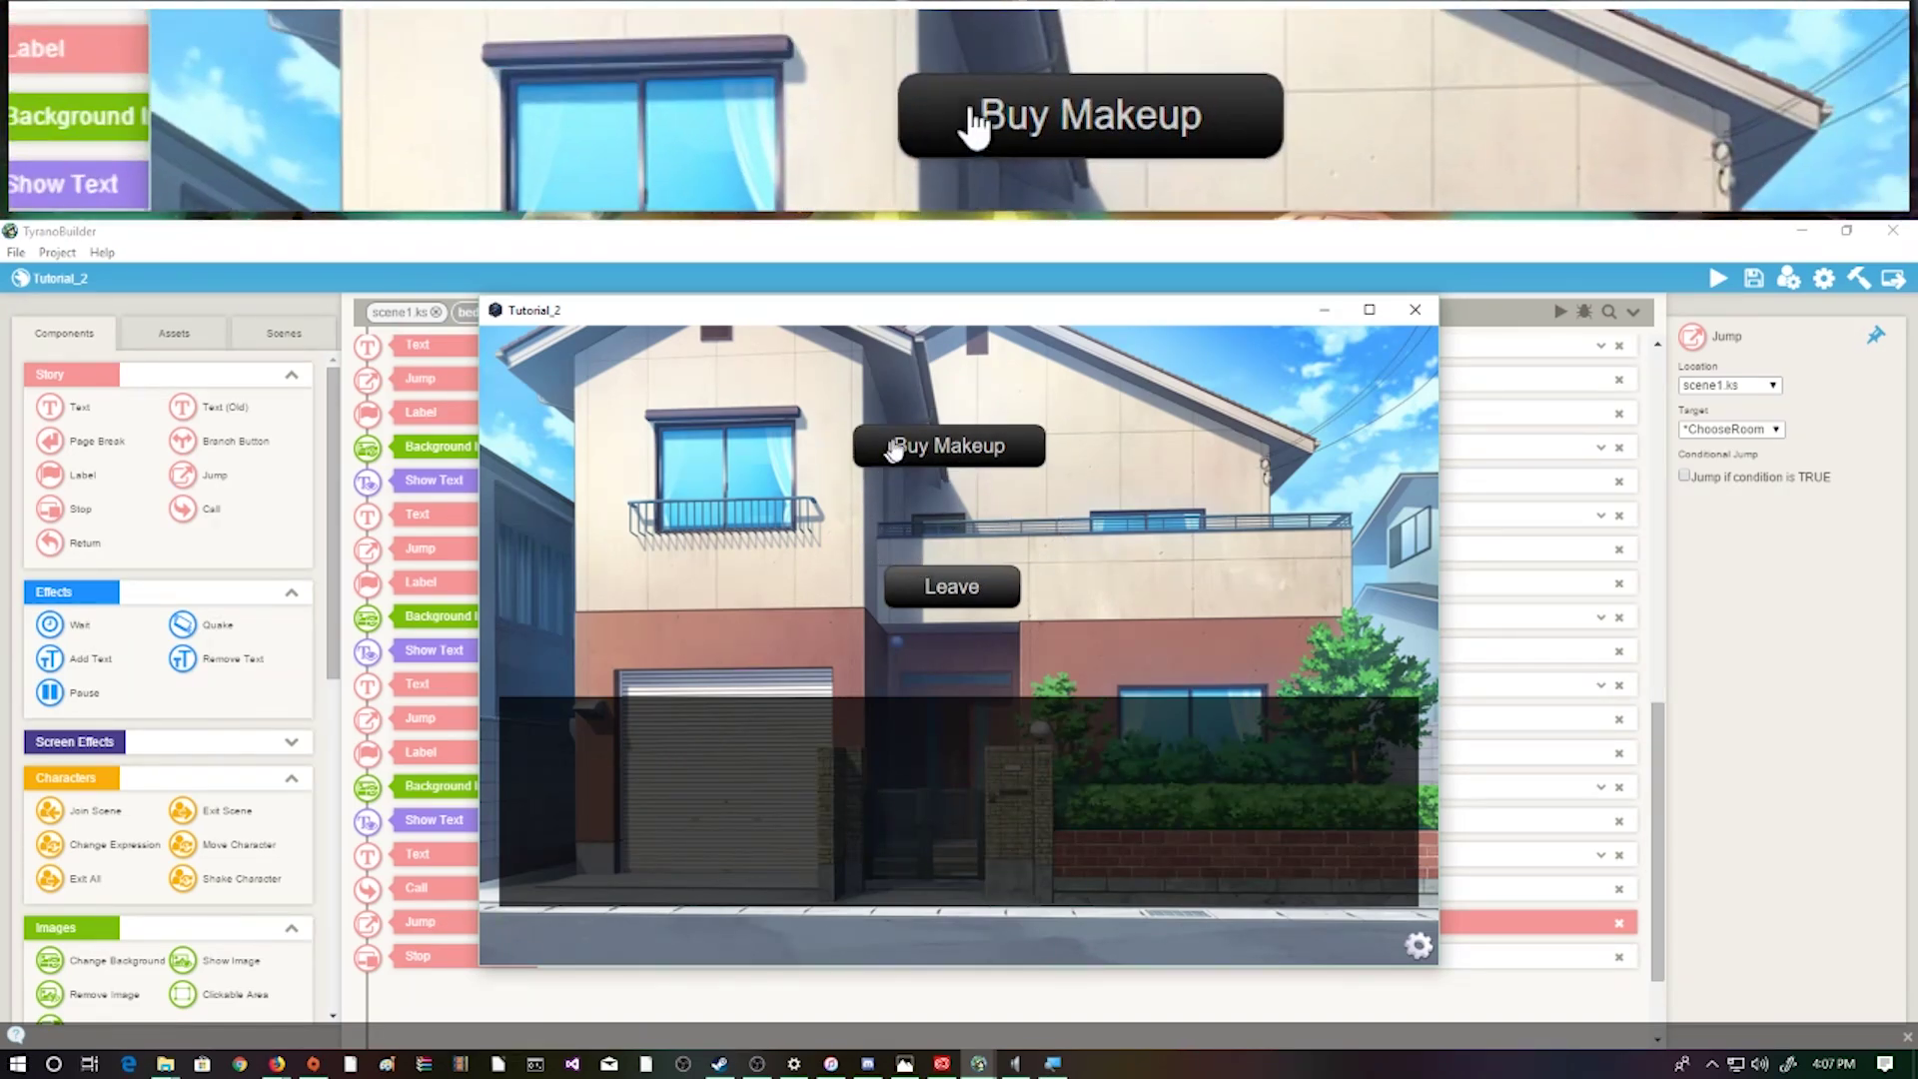
click(939, 458)
click(932, 629)
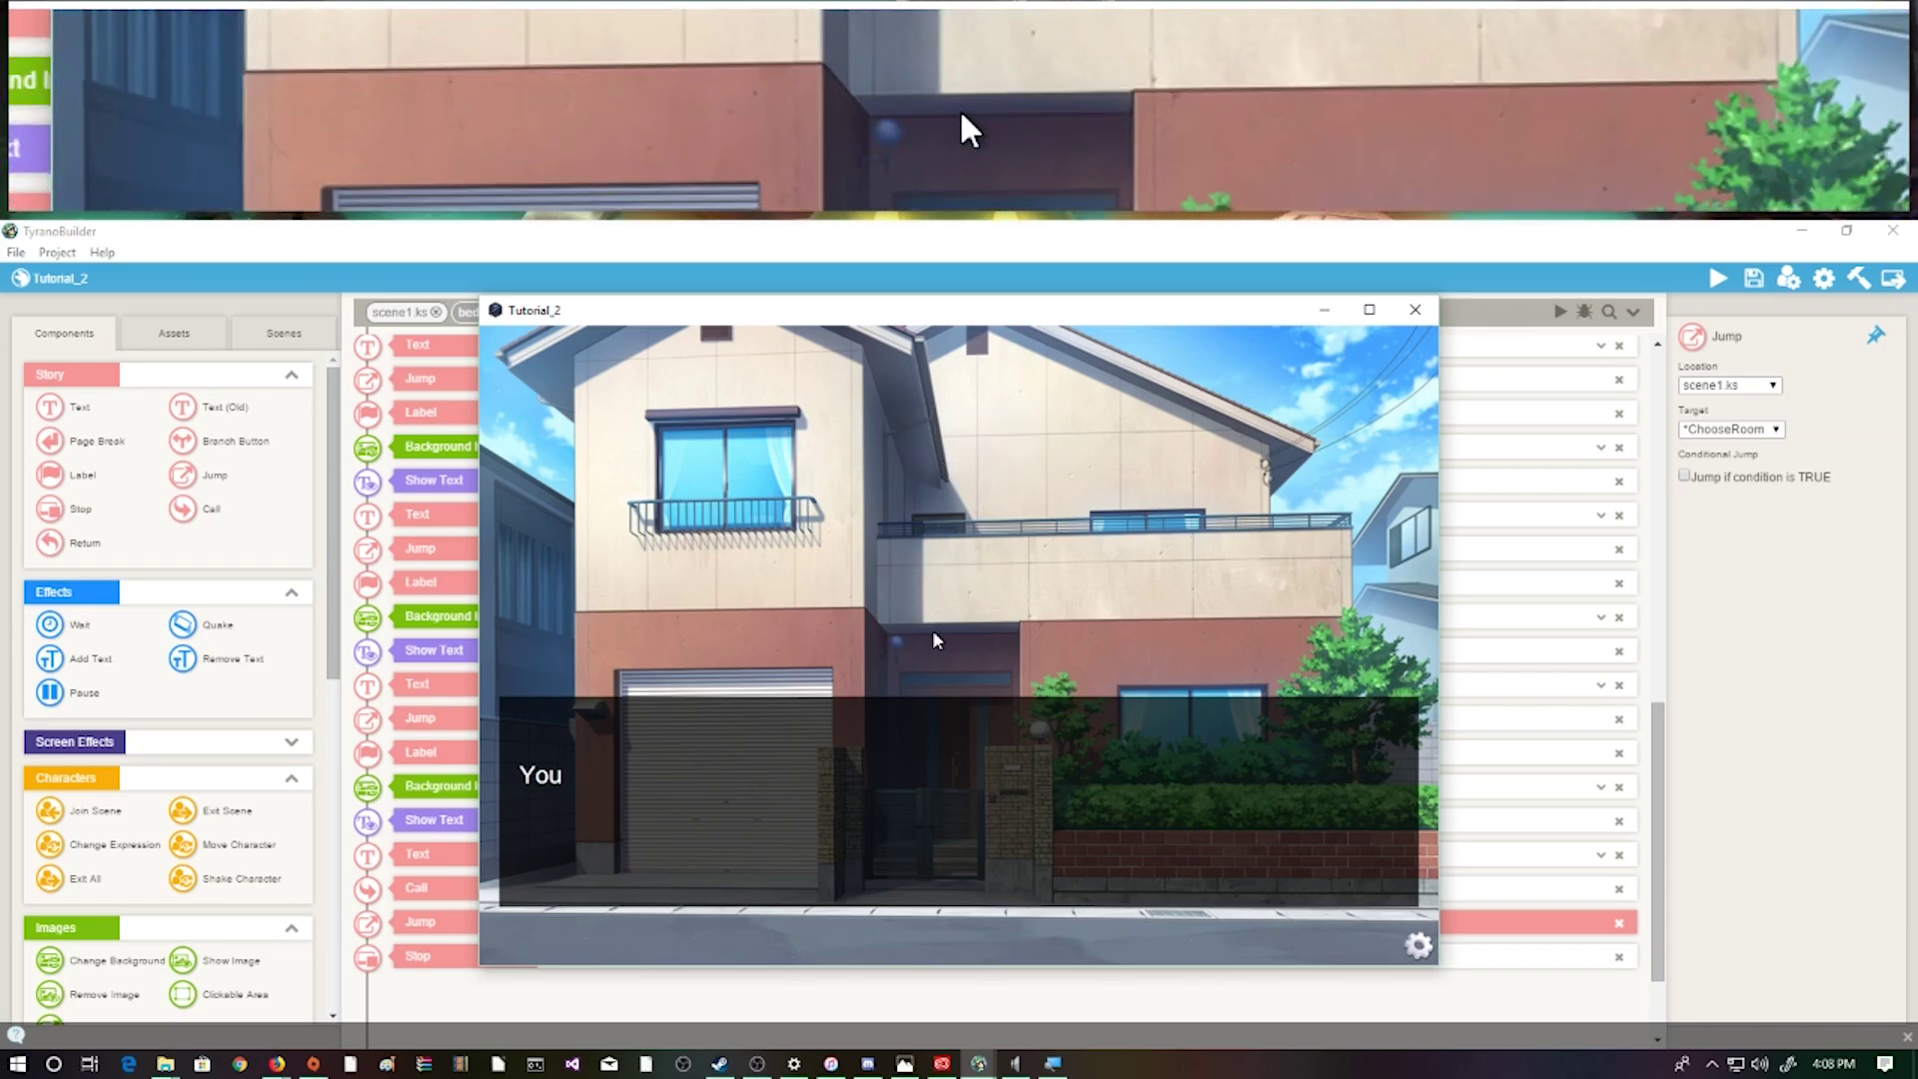
click(933, 630)
click(946, 604)
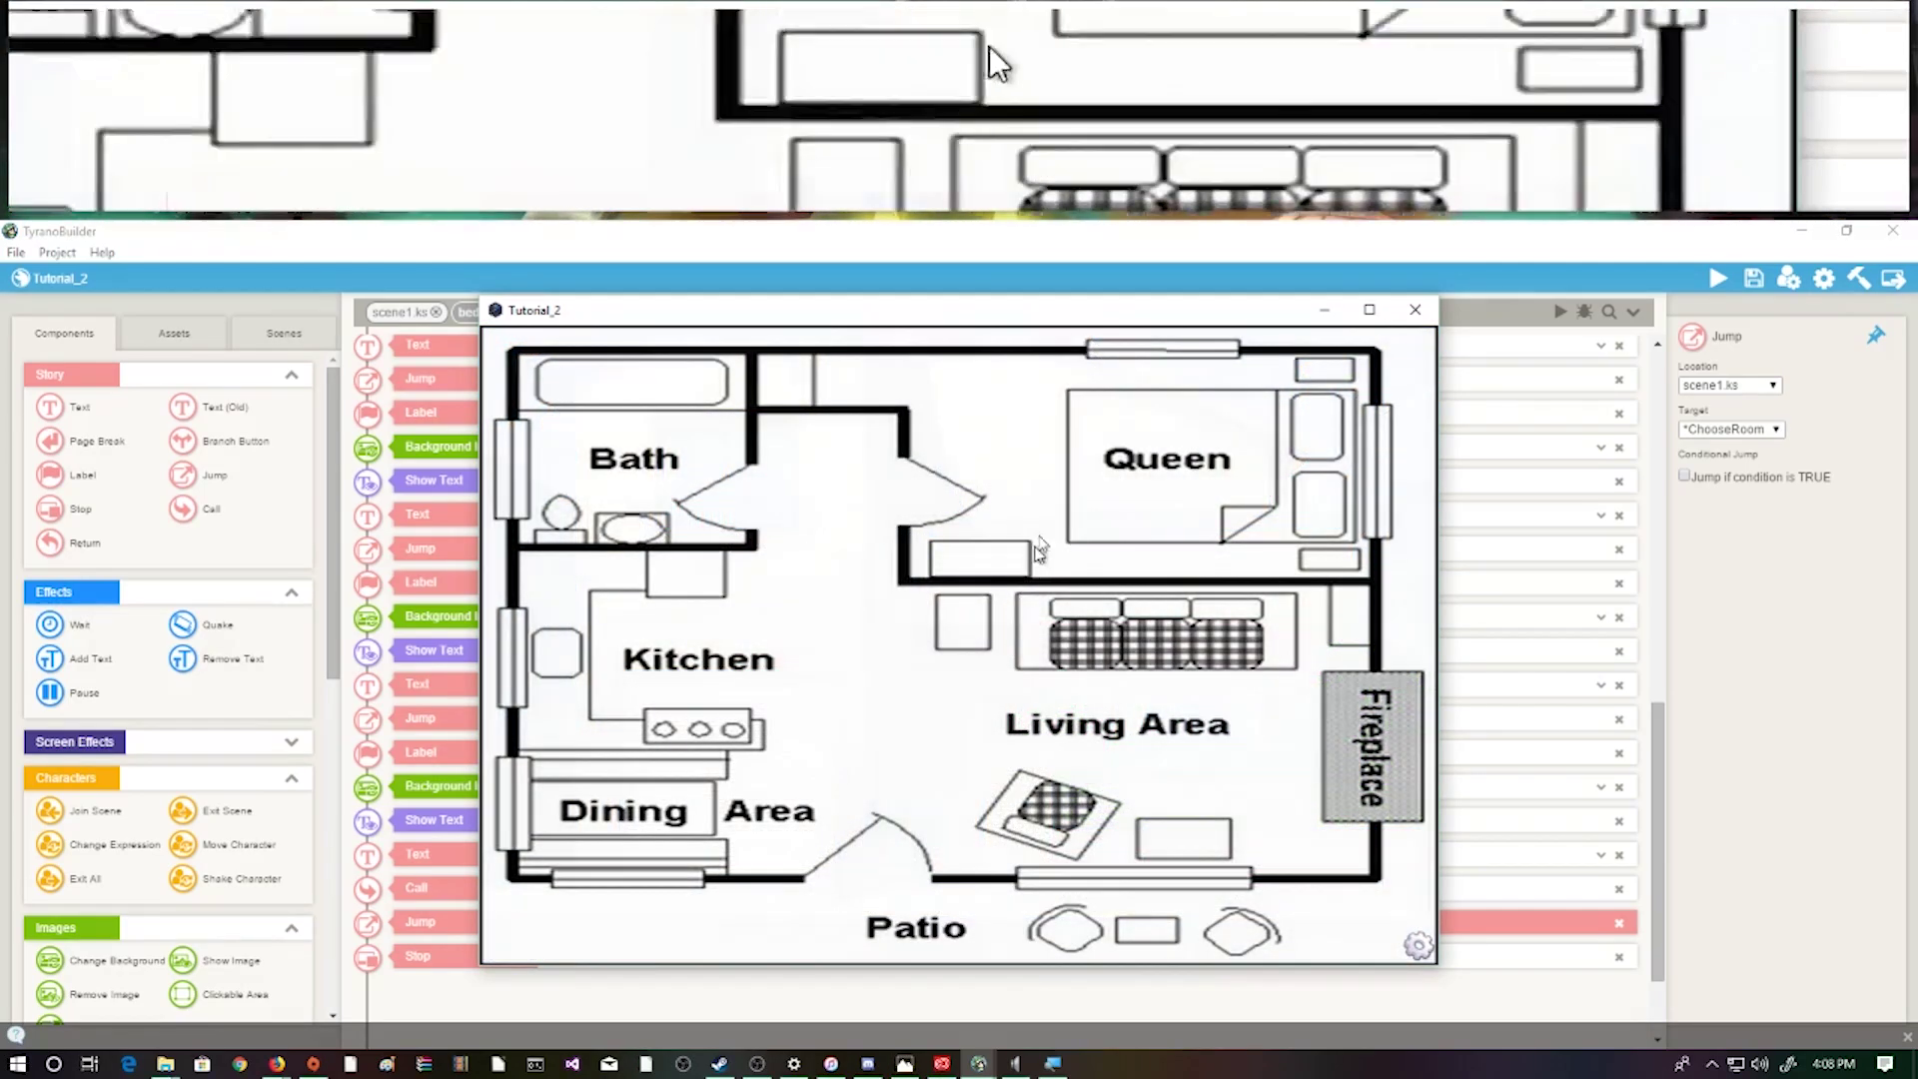
Return to the bedroom, test the Use Makeup choice, then leave the room and close the game preview
click(1095, 498)
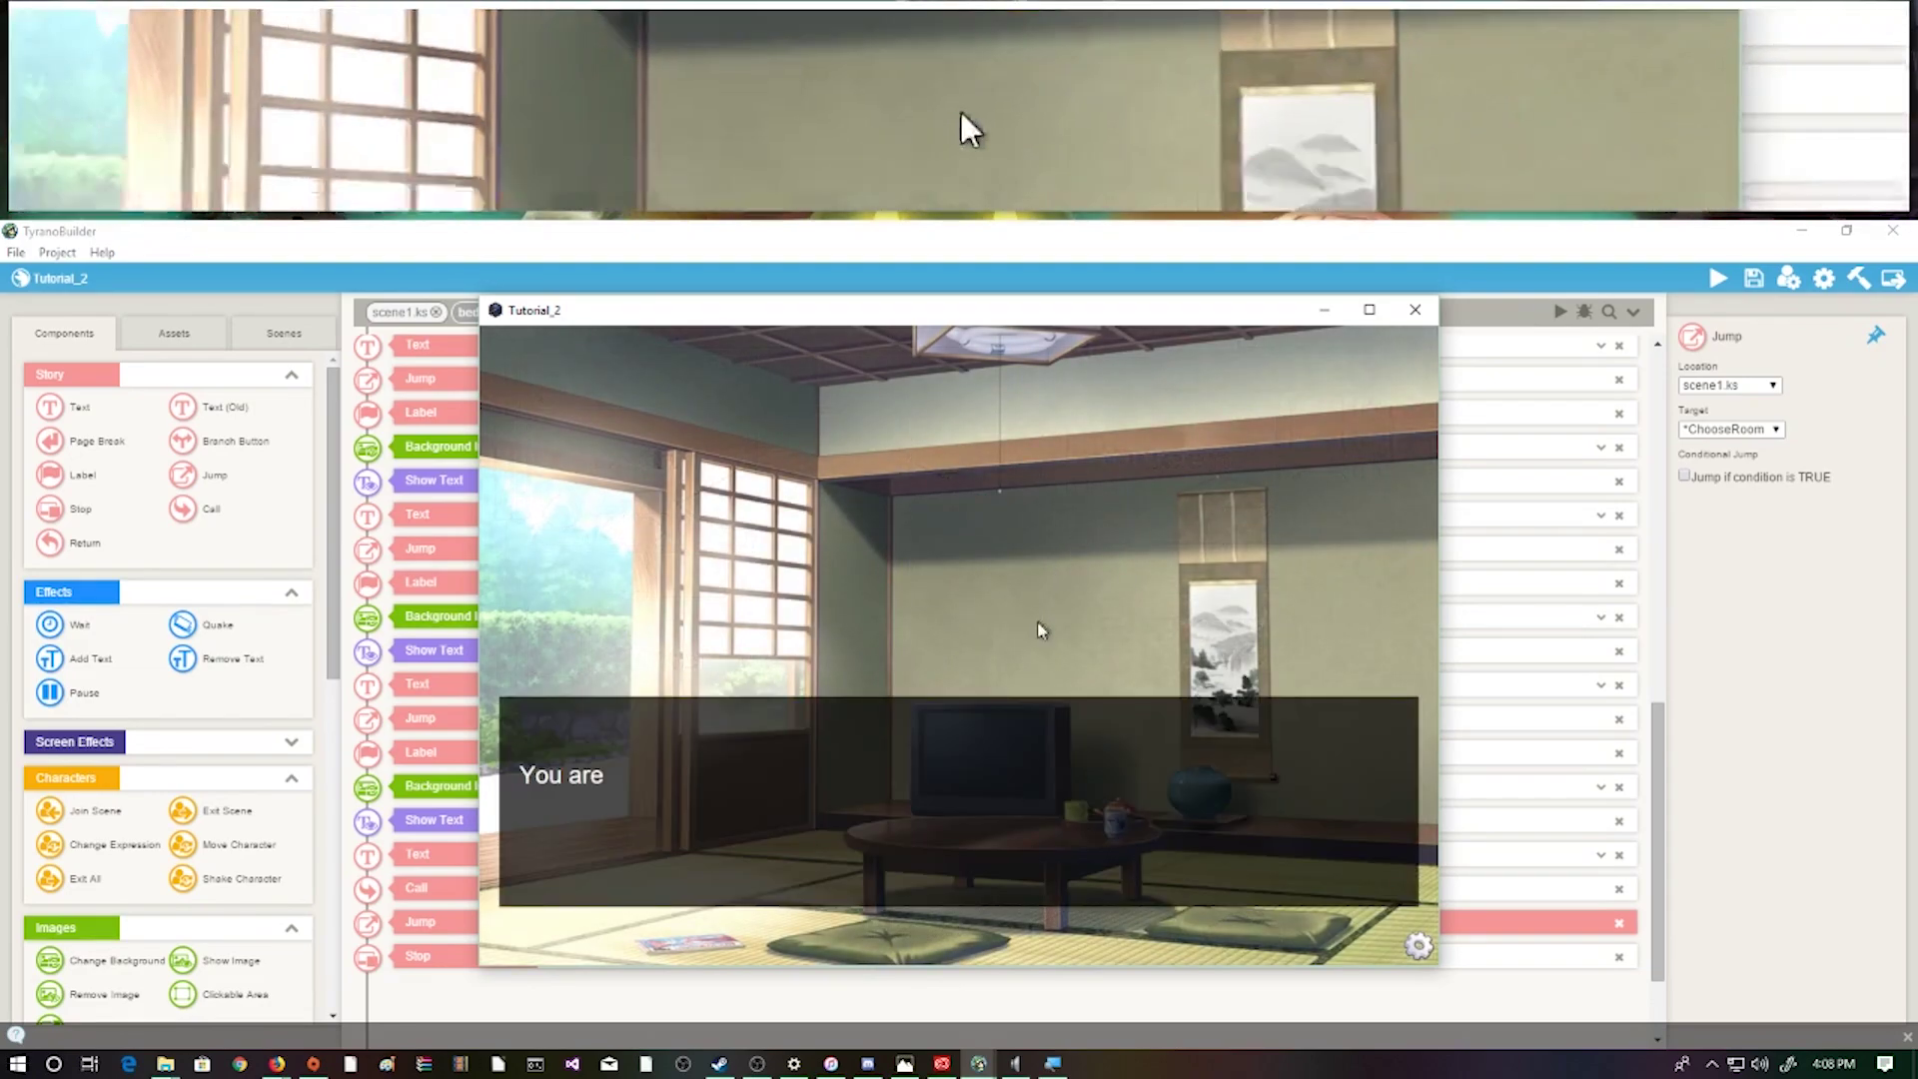
click(925, 840)
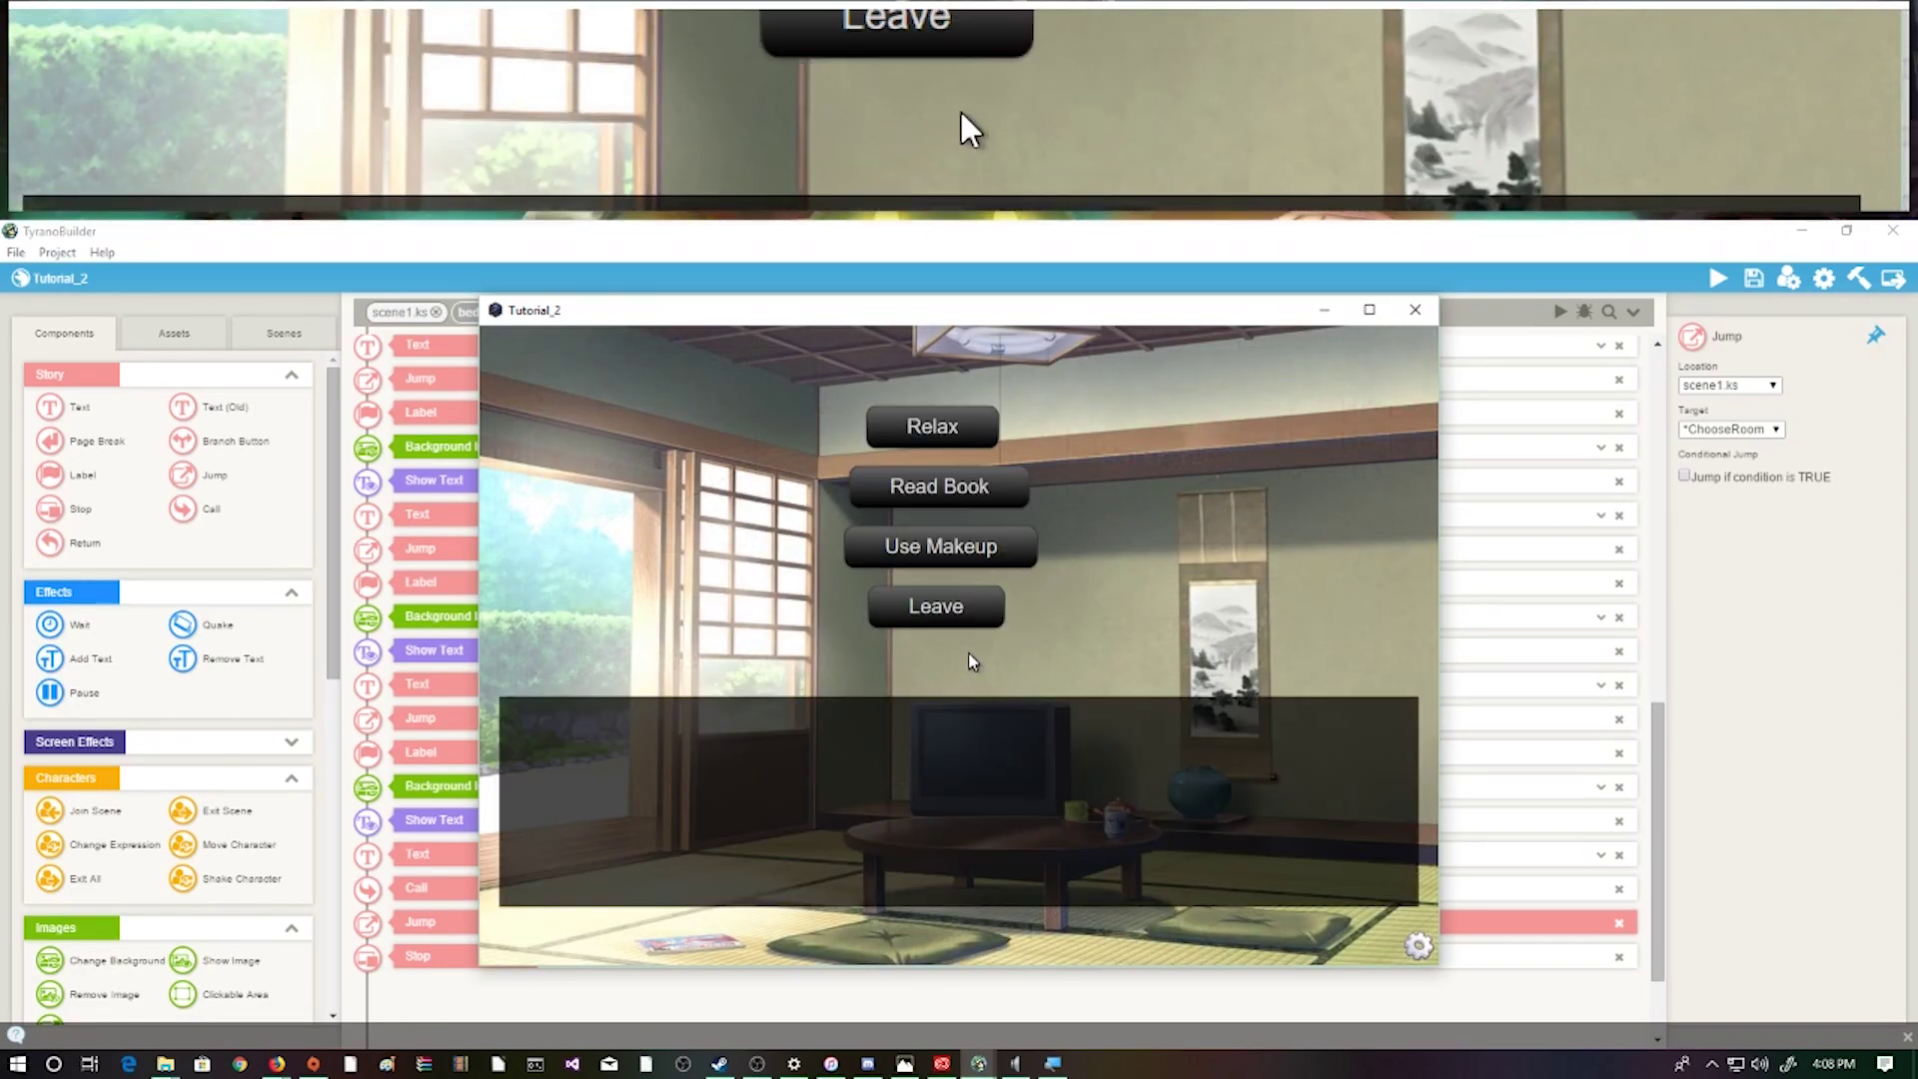
click(944, 547)
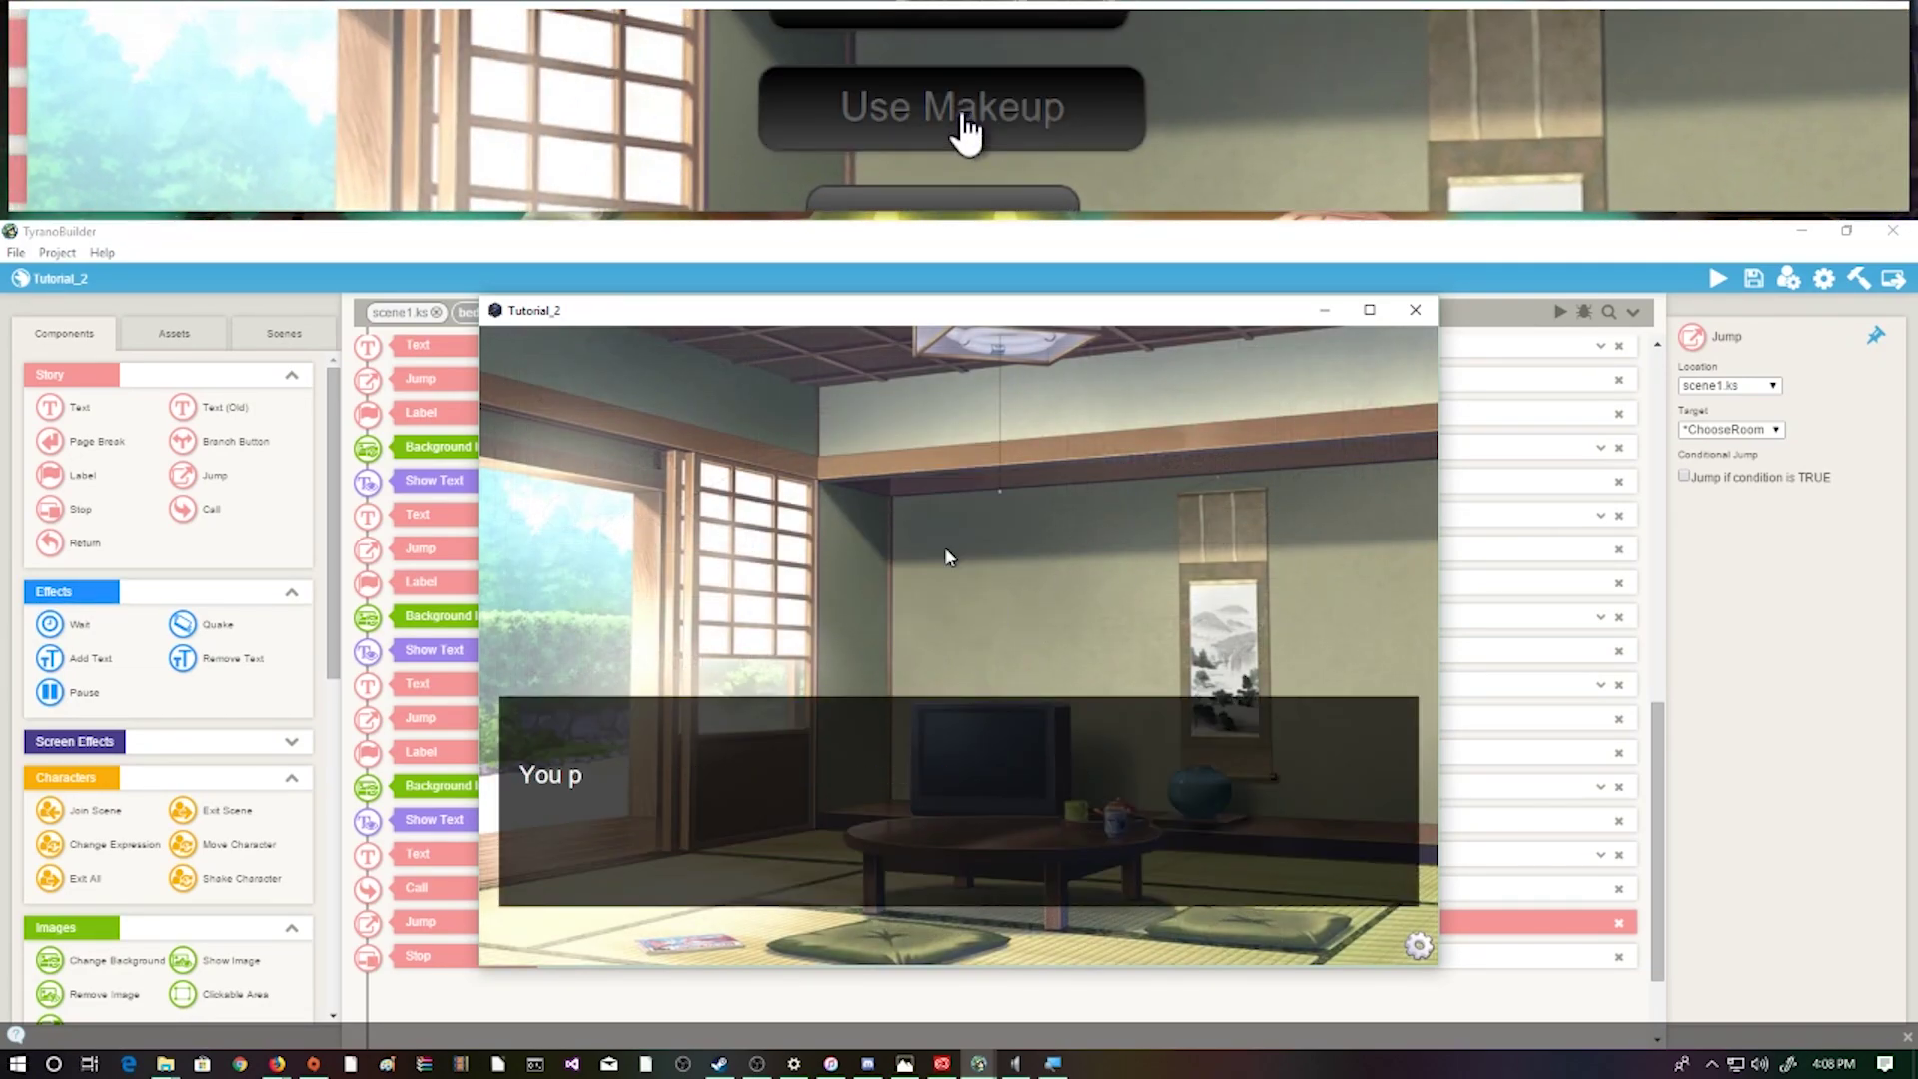
click(945, 548)
click(945, 548)
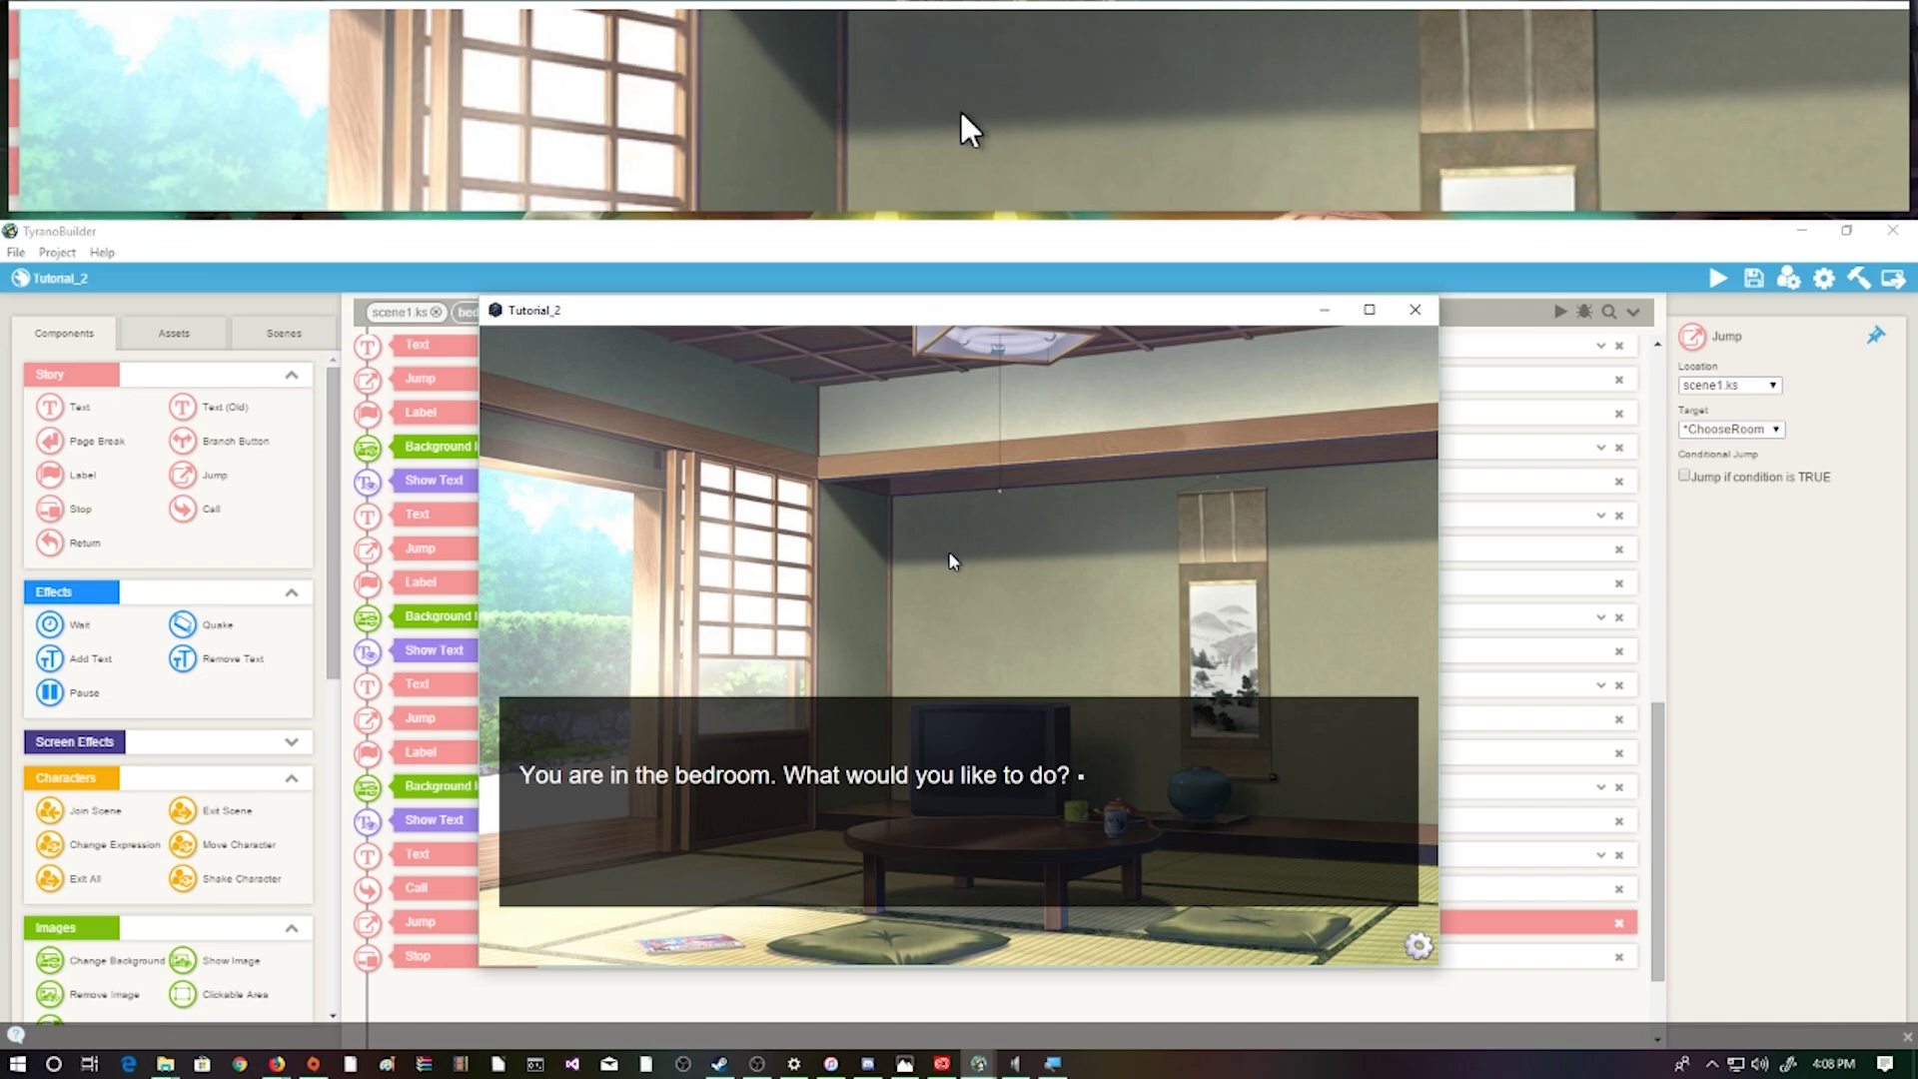
click(949, 550)
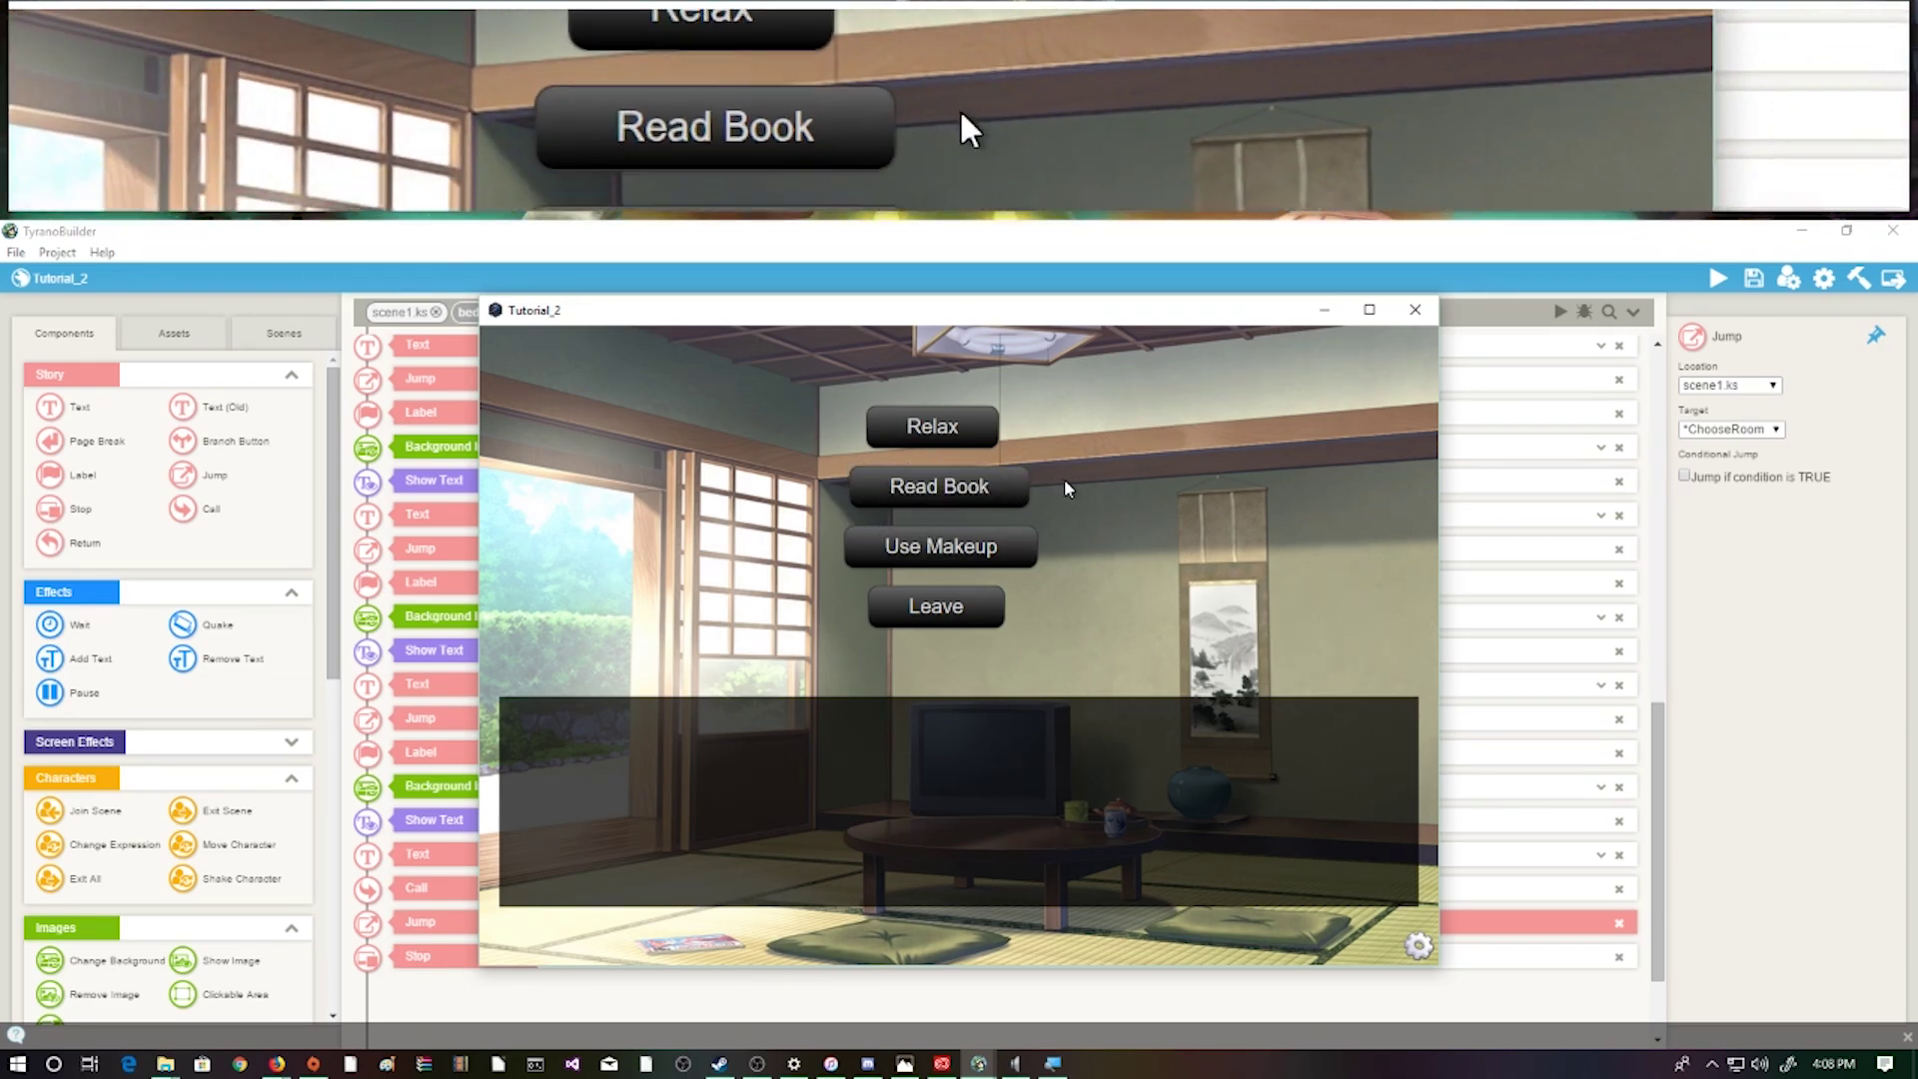
click(932, 625)
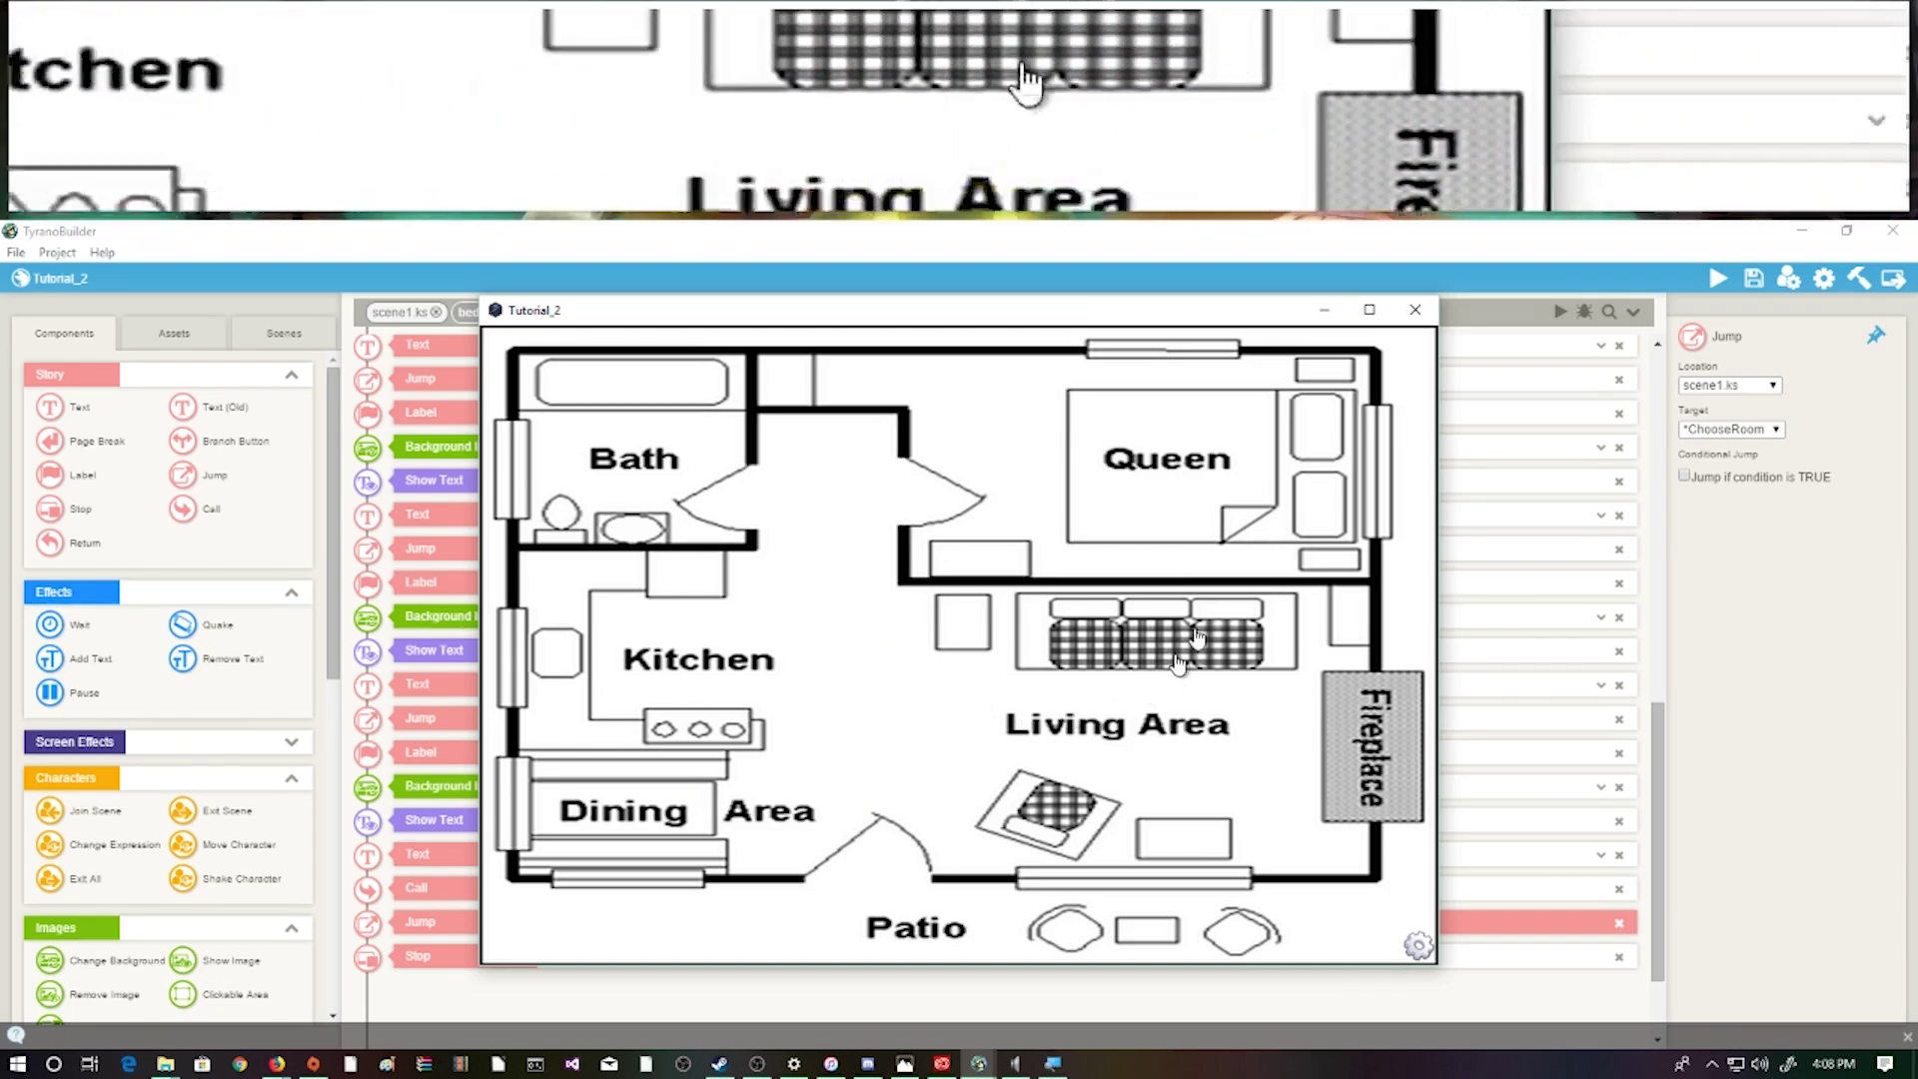
click(1415, 310)
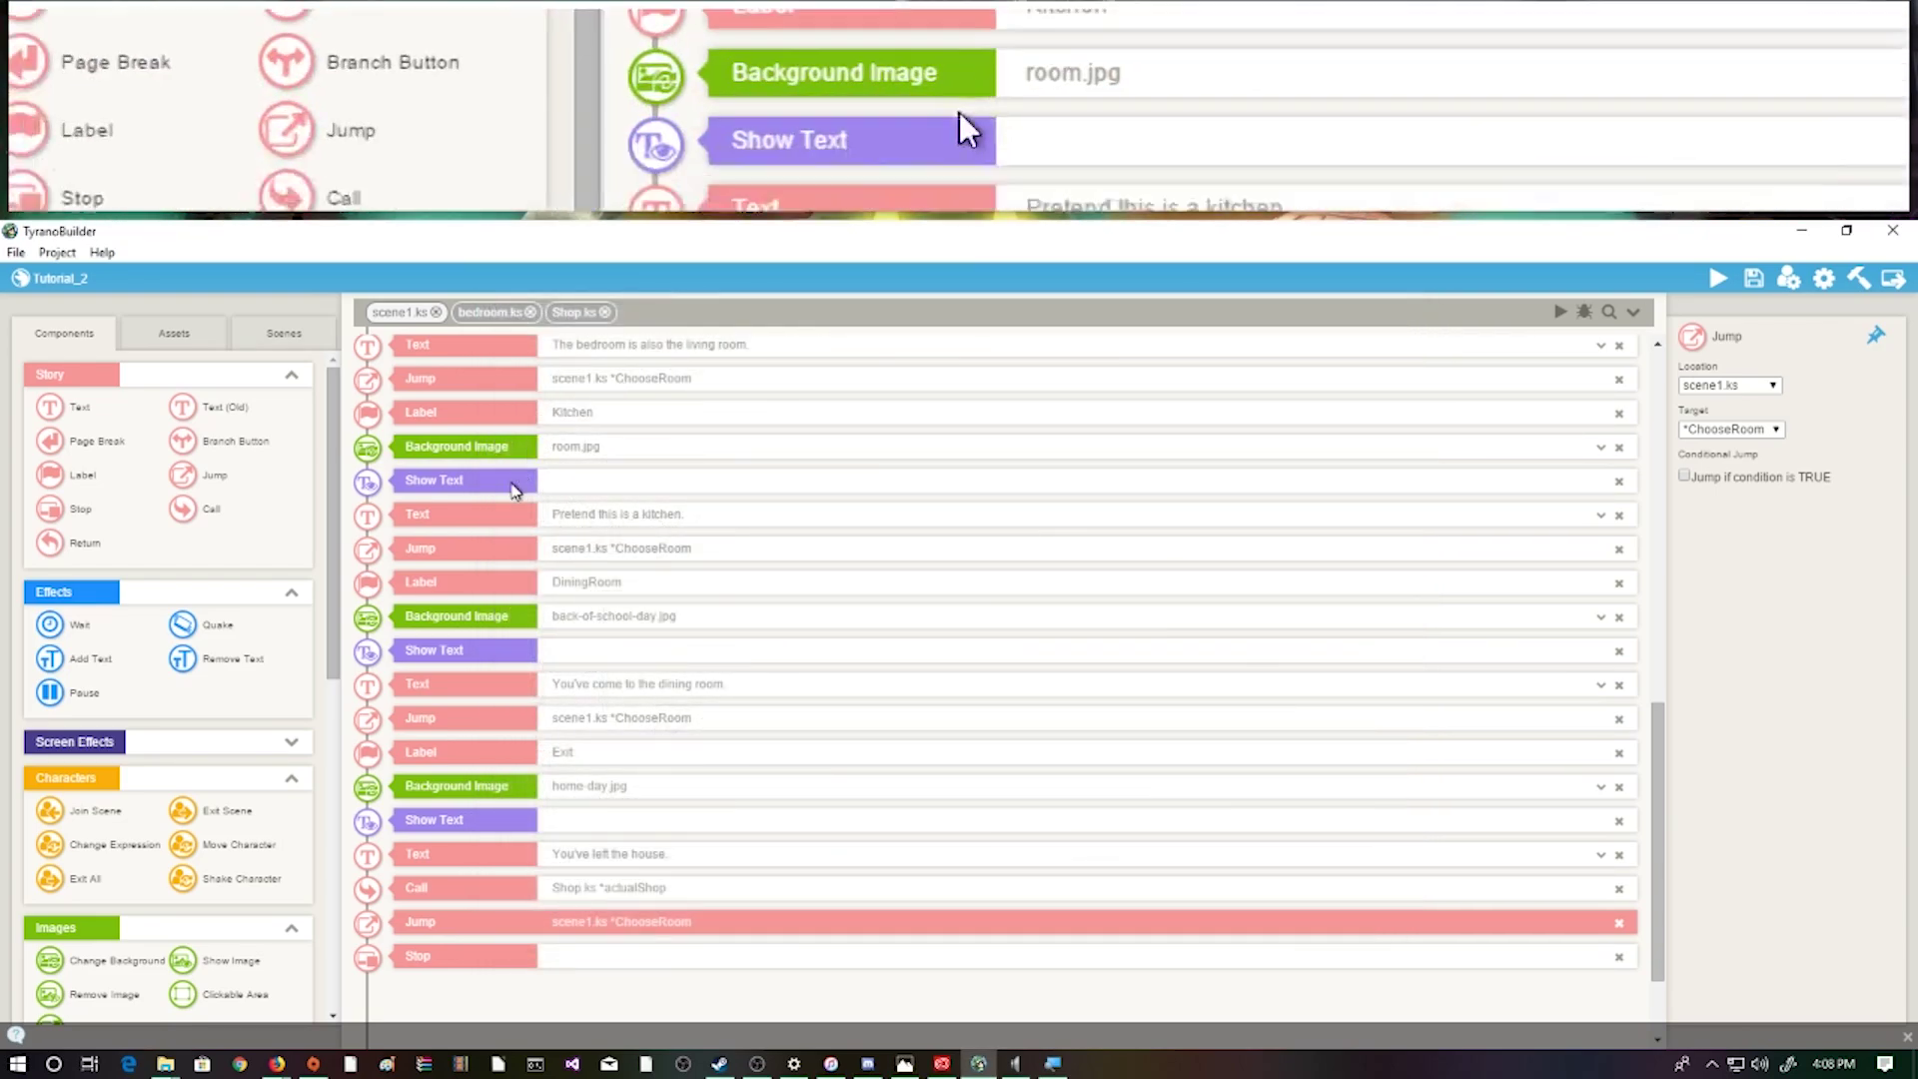
Review the component sequences of scene1.ks, bedroom.ks and Shop.ks
scroll(543, 639, up, 10)
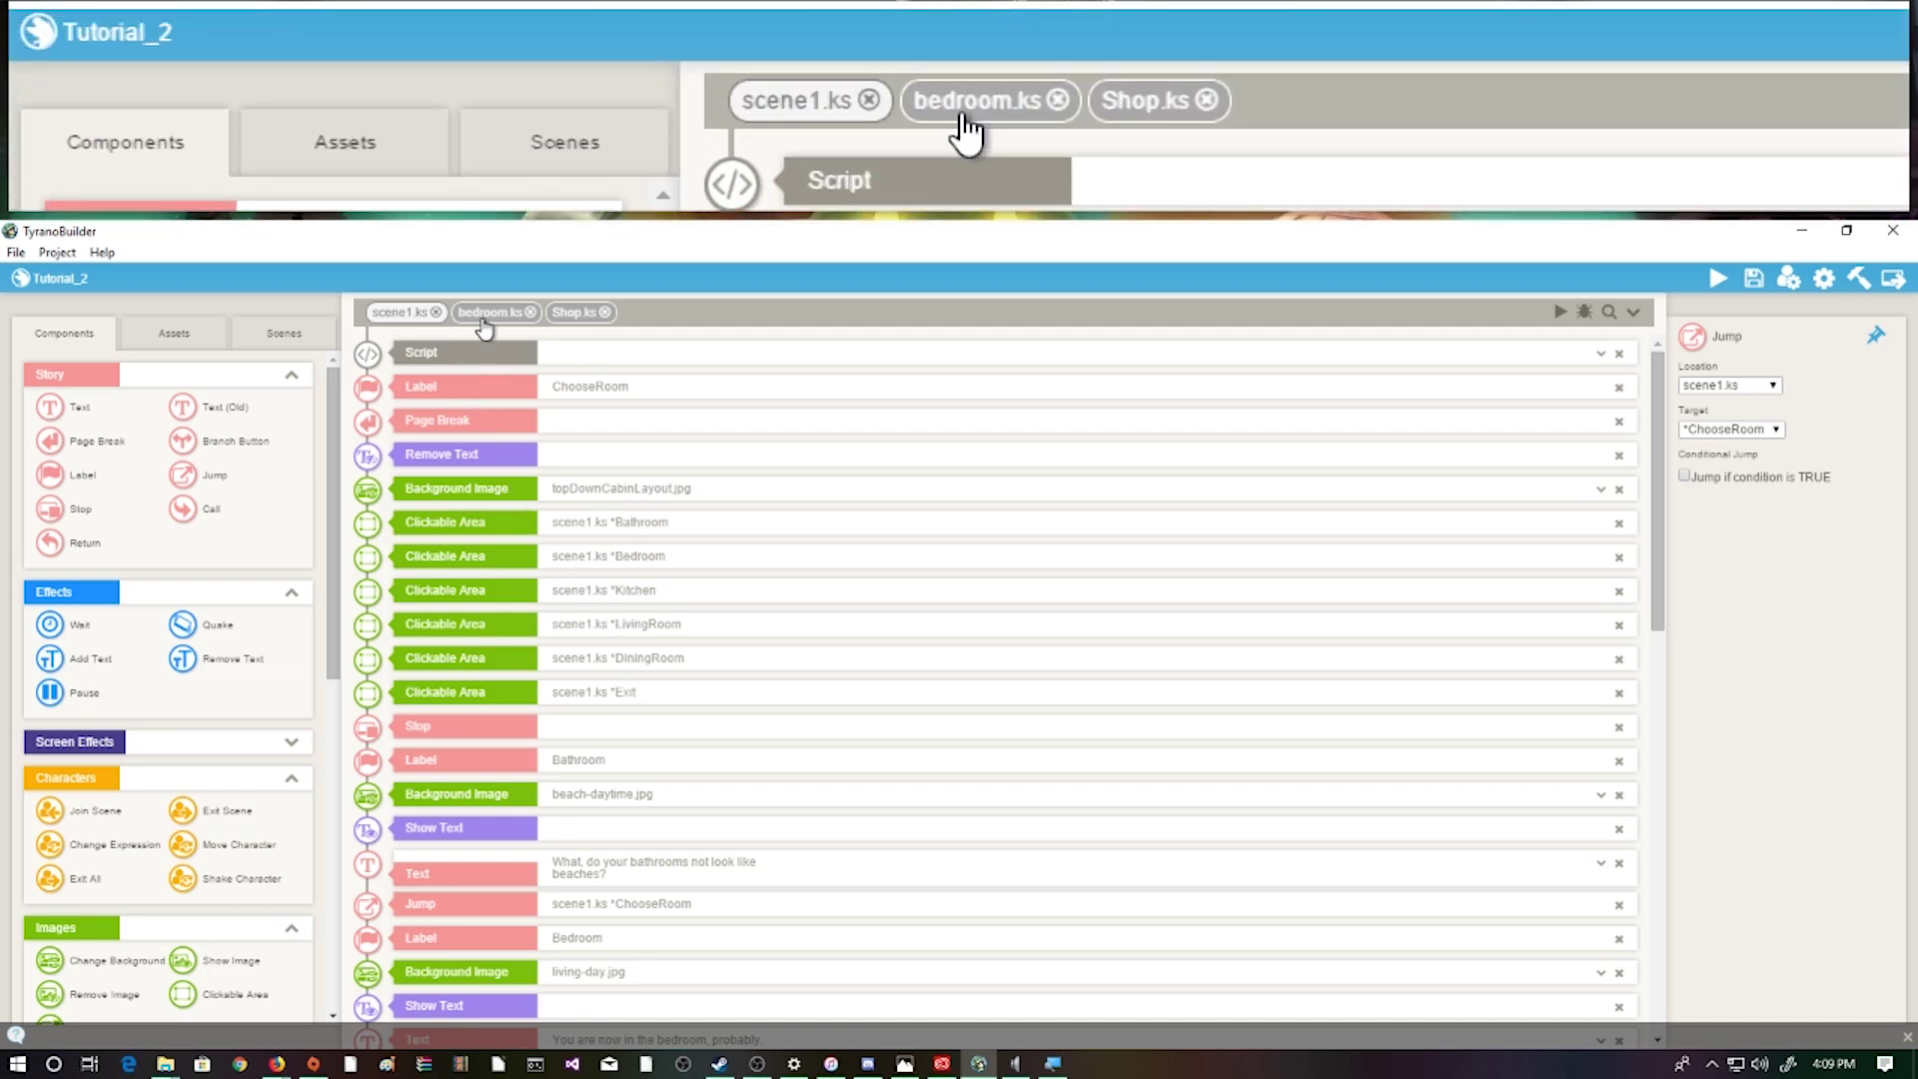
click(484, 325)
scroll(604, 617, down, 10)
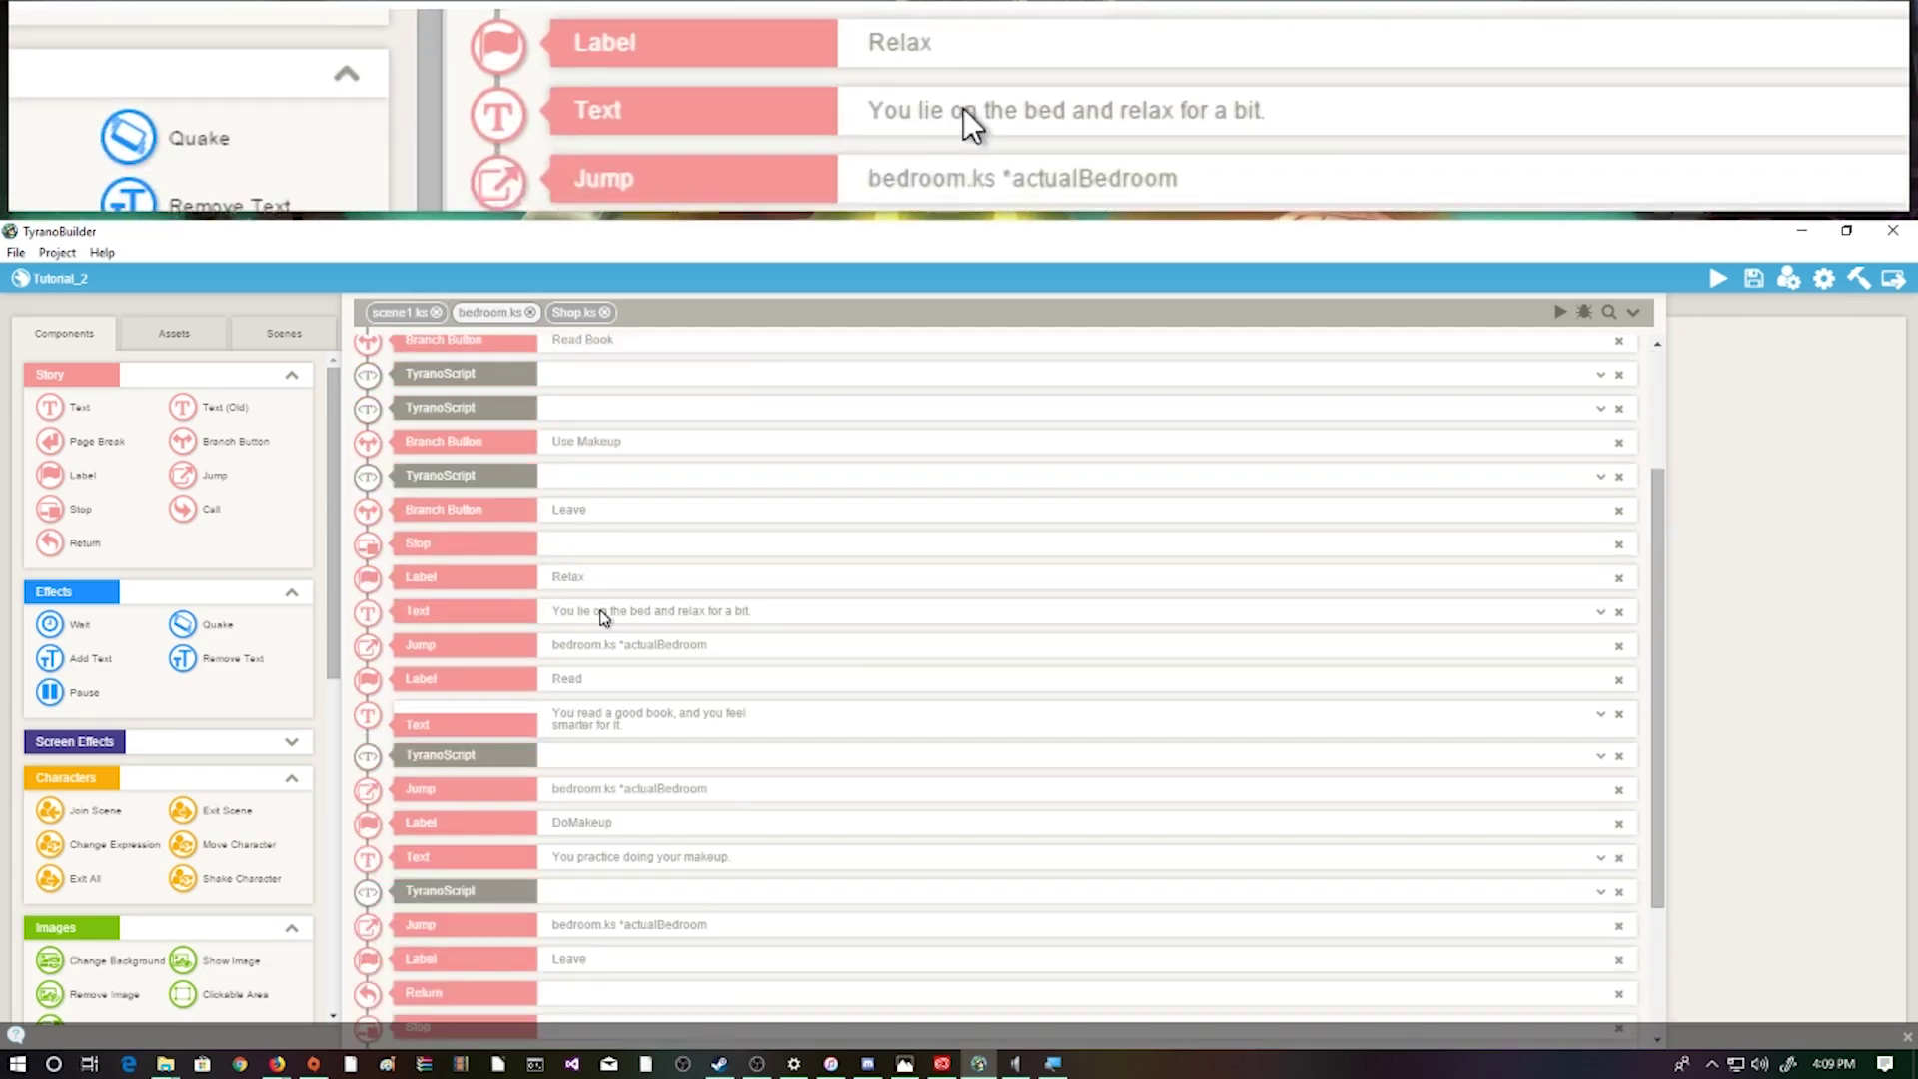
scroll(600, 611, up, 10)
click(575, 314)
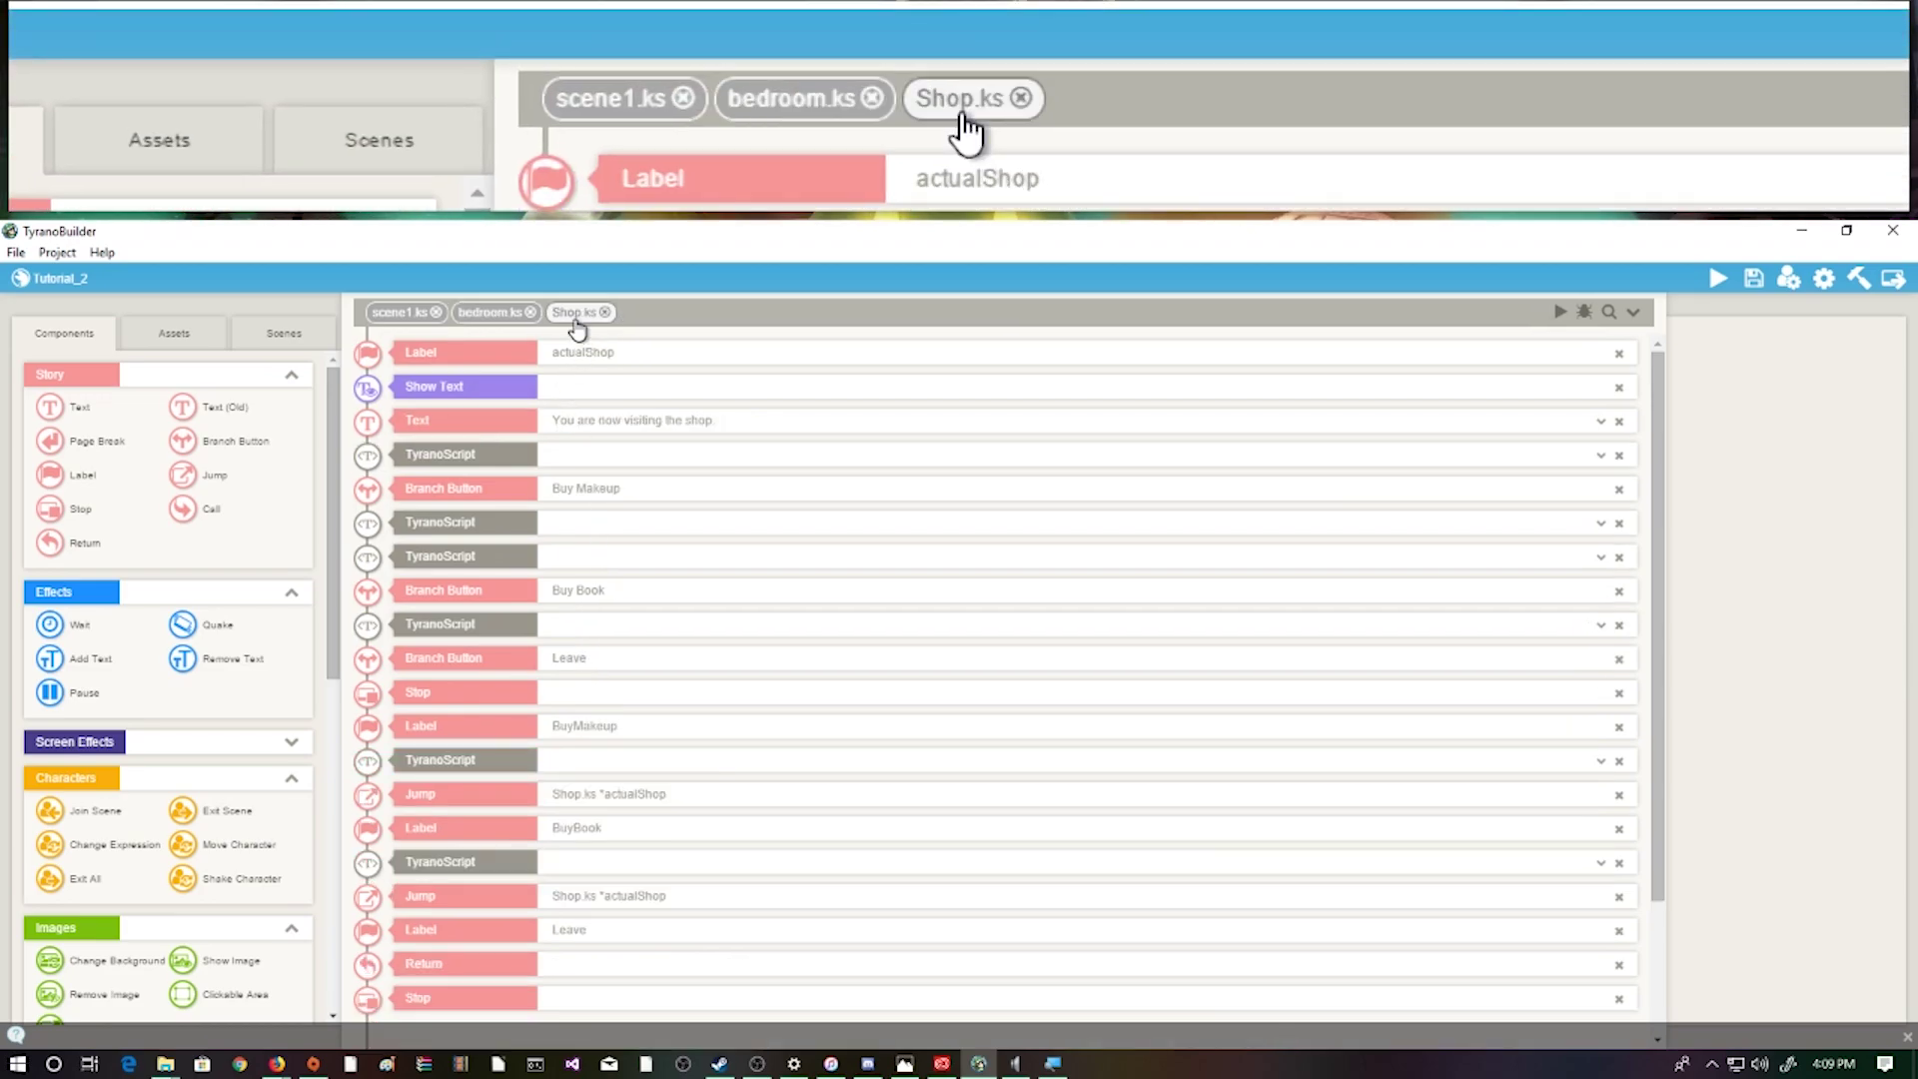